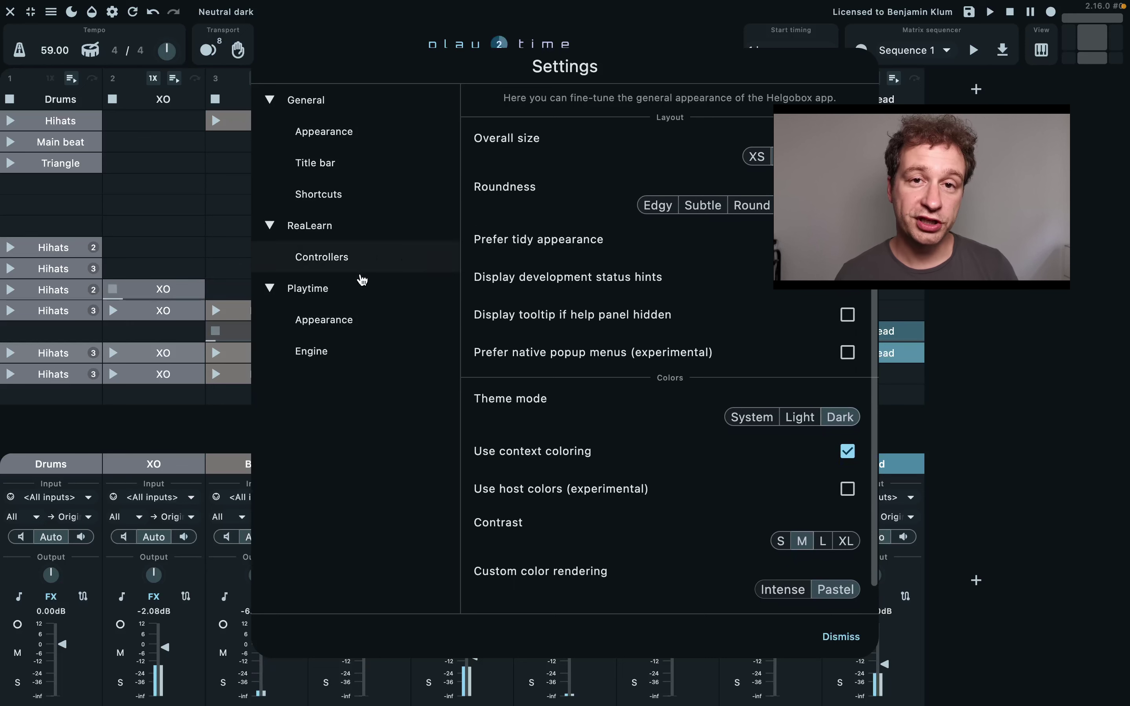
Set Playtime's cell height to Jumbo in its appearance settings and close the settings
{"action": "left_click", "coordinate": [357, 320]}
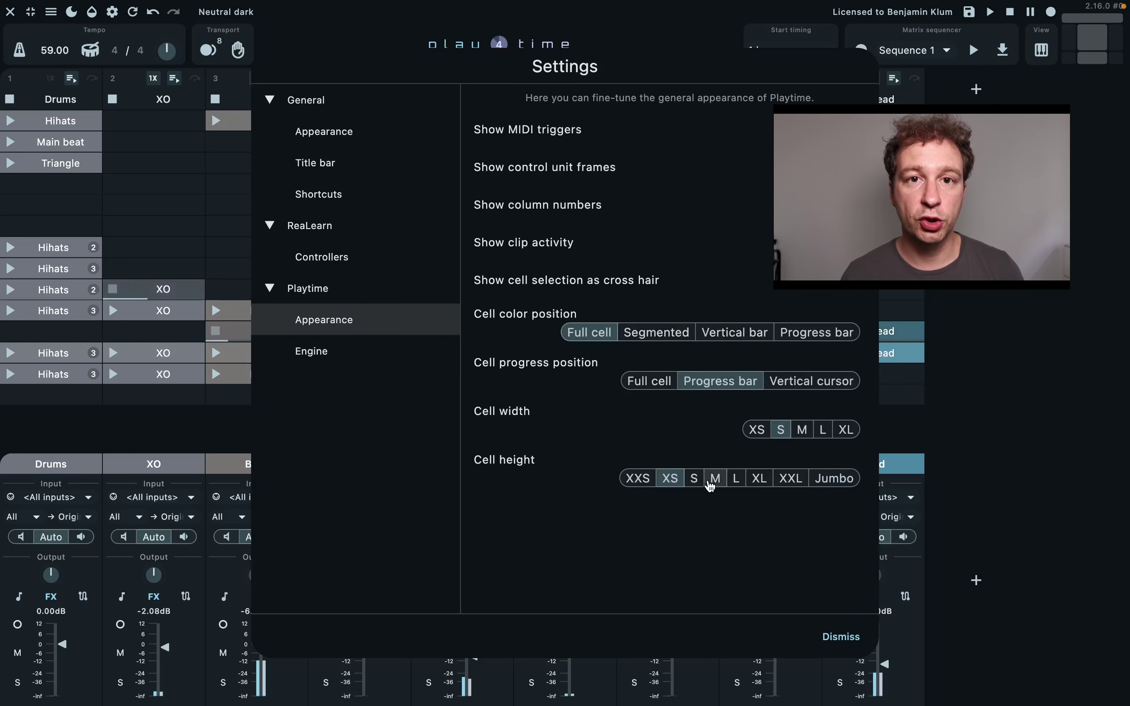
{"action": "left_click", "coordinate": [790, 478]}
{"action": "left_click", "coordinate": [834, 482]}
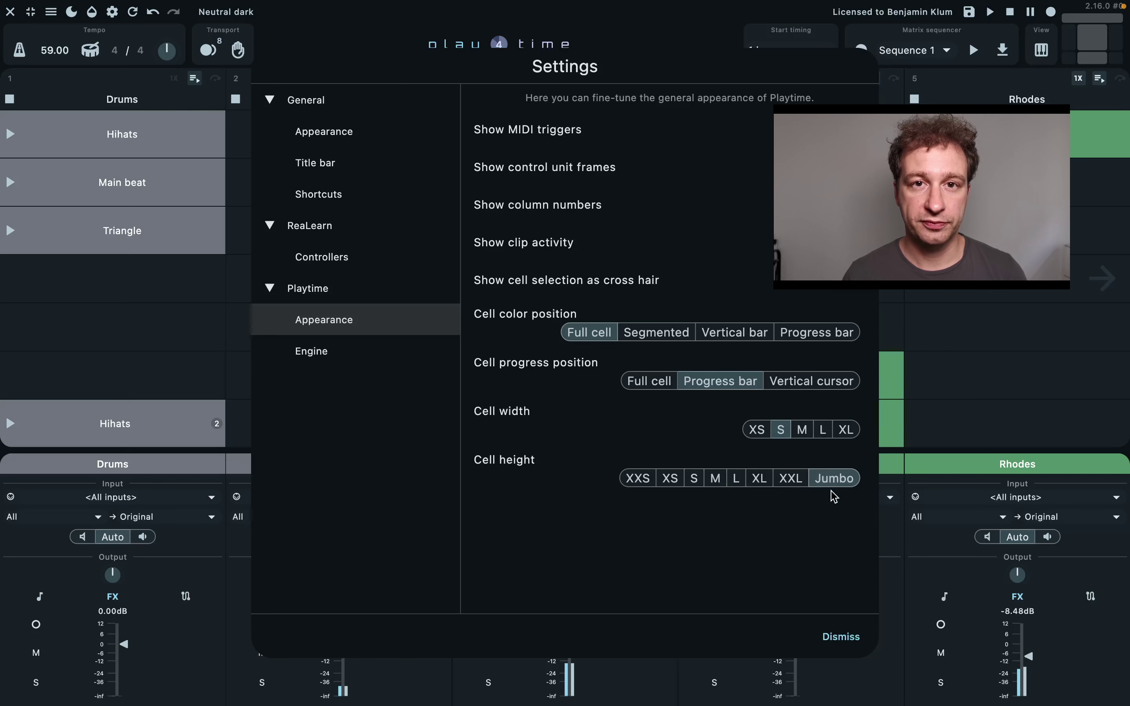
{"action": "left_click", "coordinate": [840, 637]}
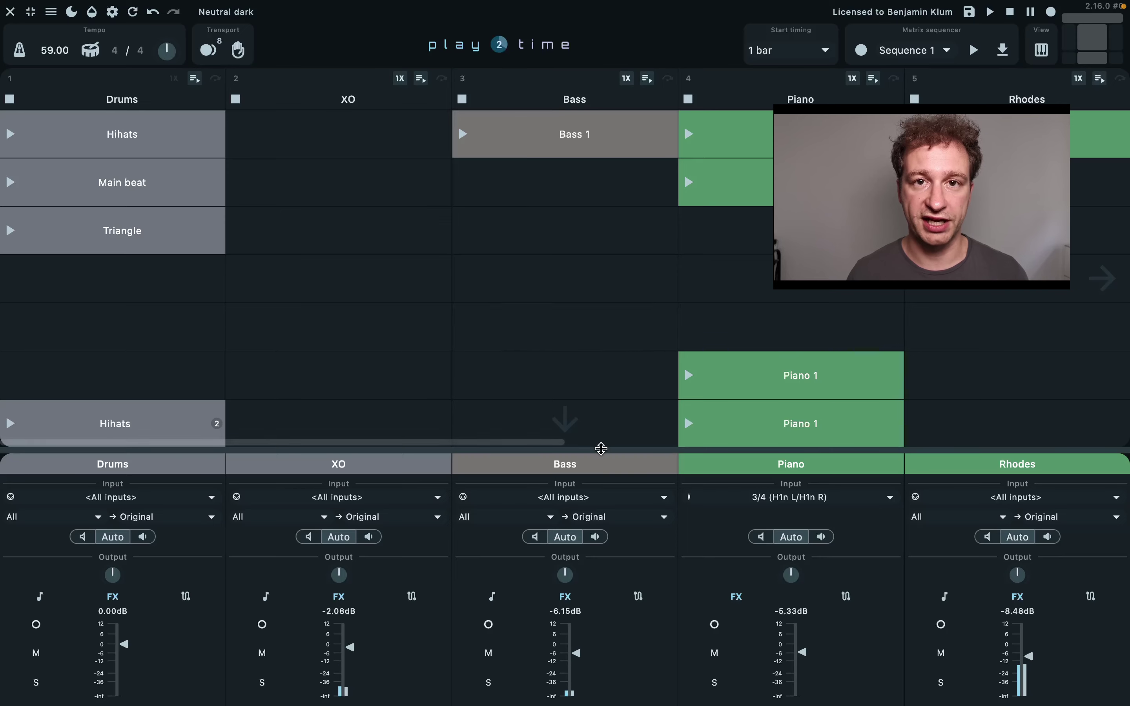
Shrink the mixer to its compact layout, and hide it completely to give the clip grid more room
{"action": "left_click_drag", "start_coordinate": [600, 448], "coordinate": [591, 583]}
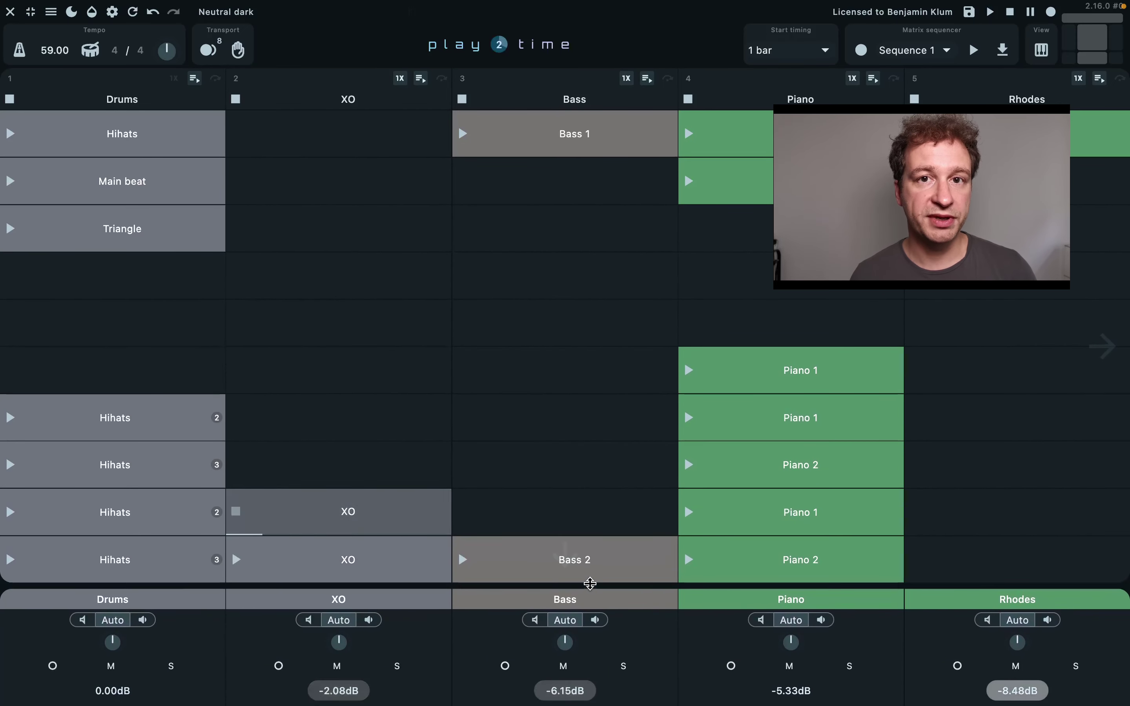
{"action": "left_click", "coordinate": [1093, 59]}
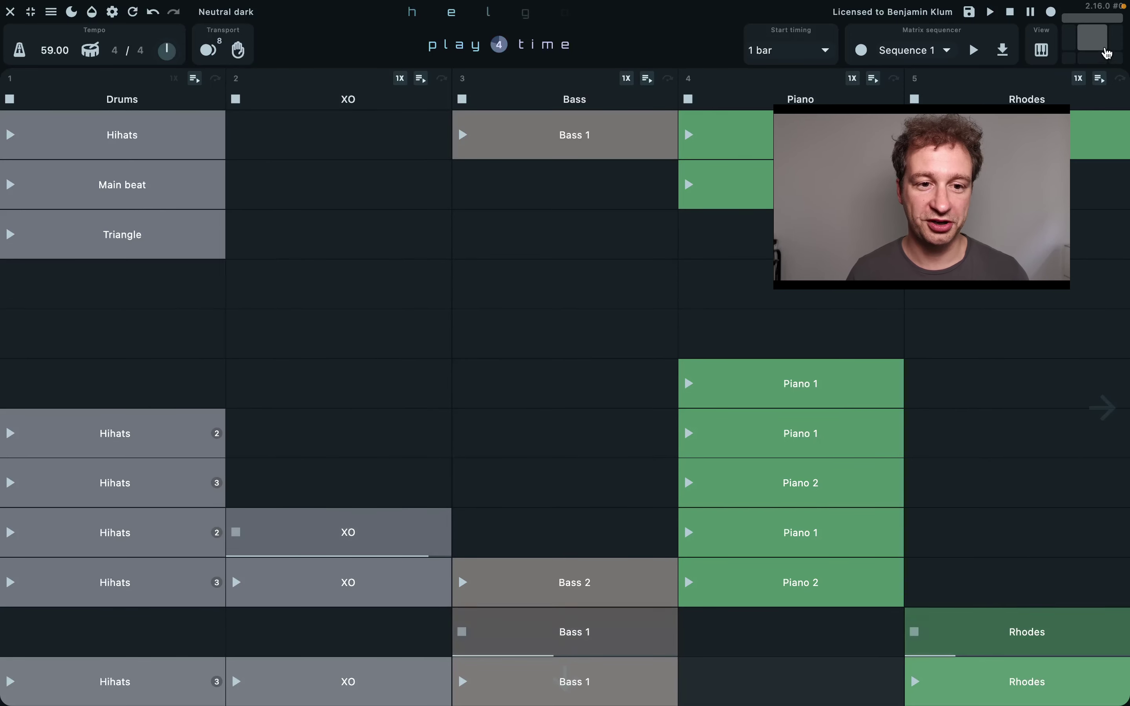
Show the inspector and scene column, and set the matrix's global start timing to 2 bars
{"action": "left_click", "coordinate": [1116, 51]}
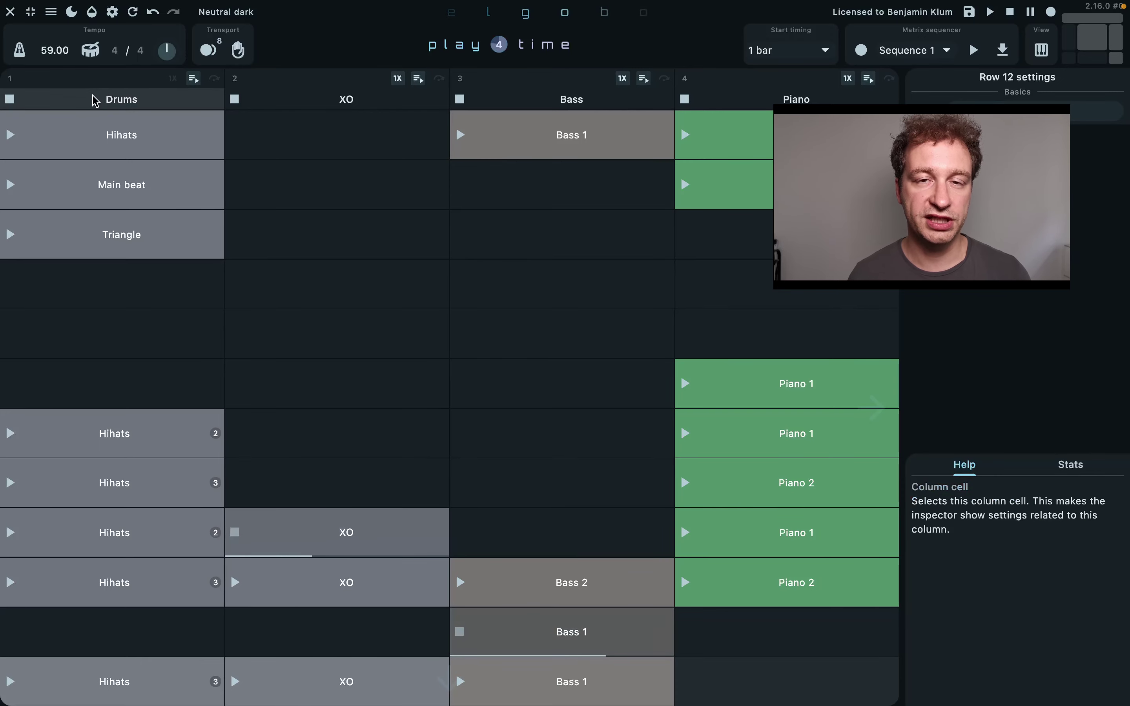
{"action": "left_click", "coordinate": [1069, 37]}
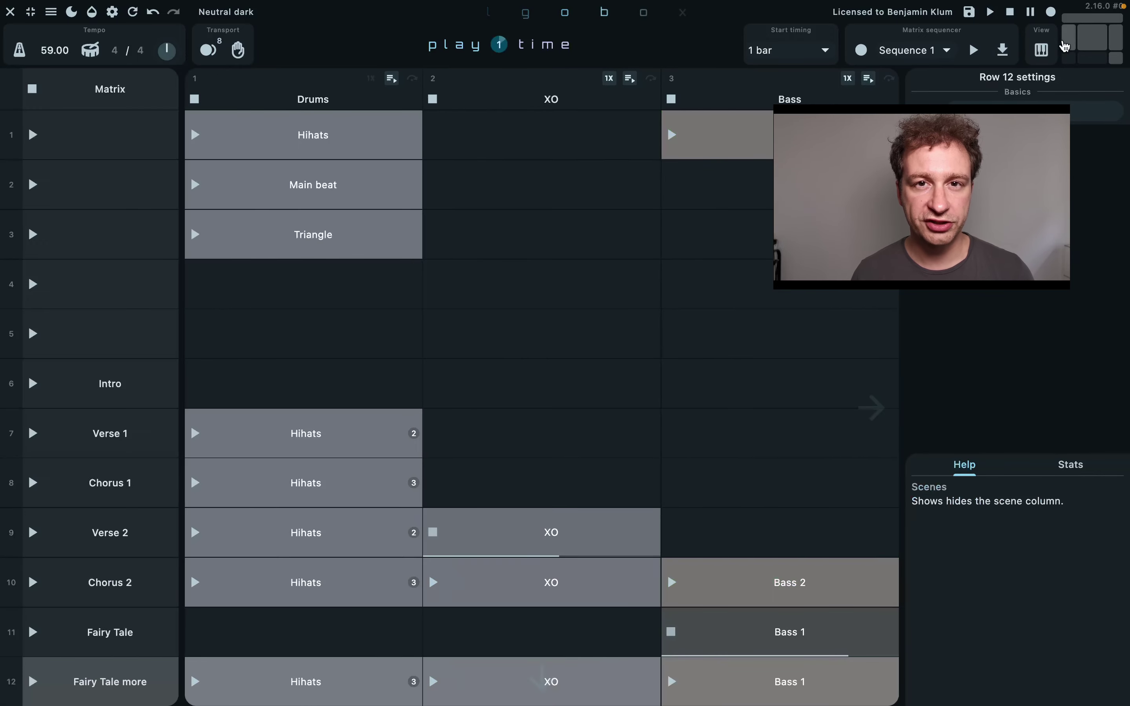
{"action": "left_click", "coordinate": [136, 100]}
{"action": "left_click", "coordinate": [1093, 110]}
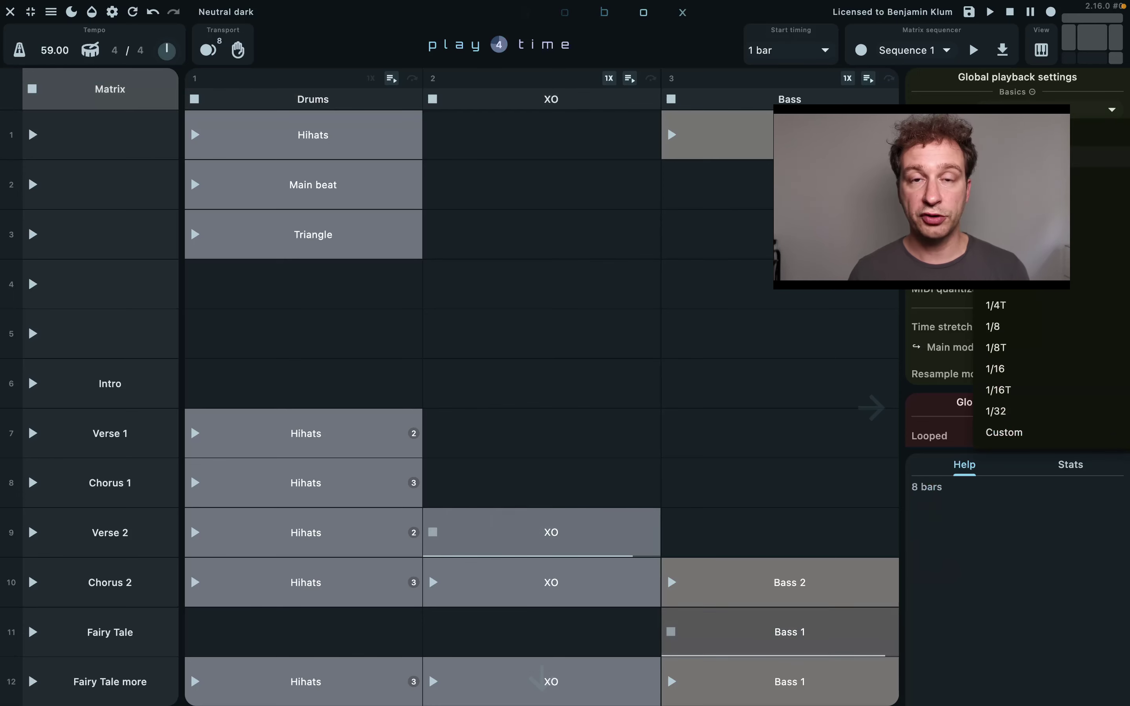
{"action": "left_click", "coordinate": [1028, 200]}
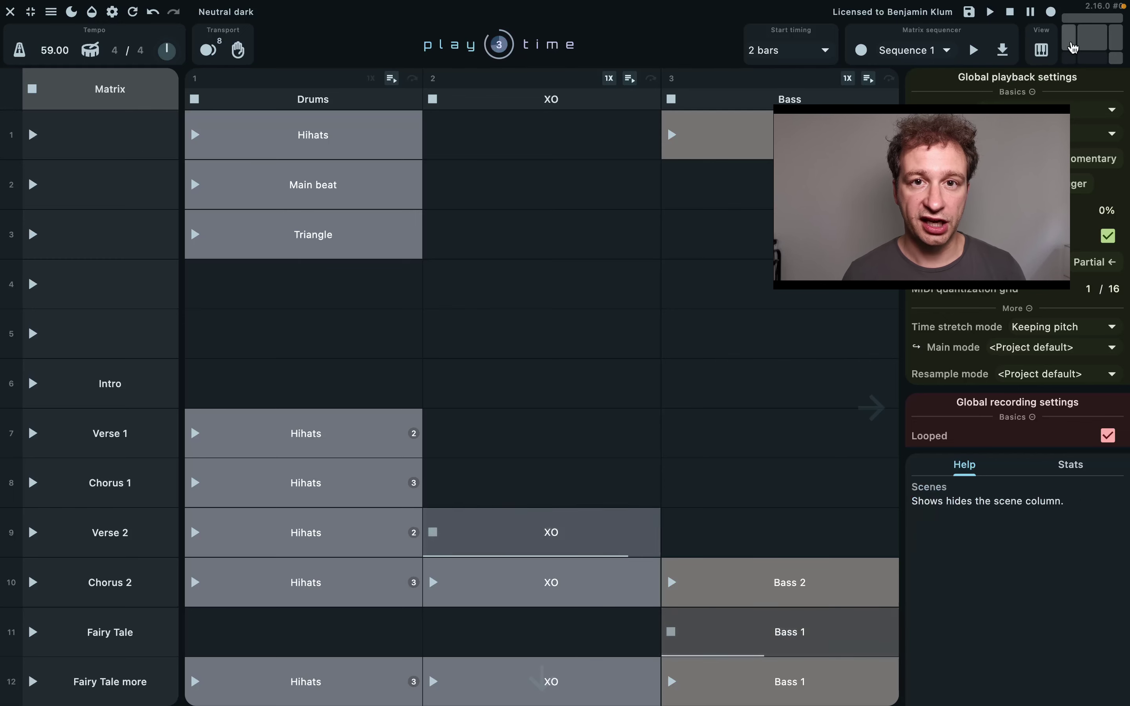
Hide the scene column and the inspector again
{"action": "left_click", "coordinate": [1073, 46]}
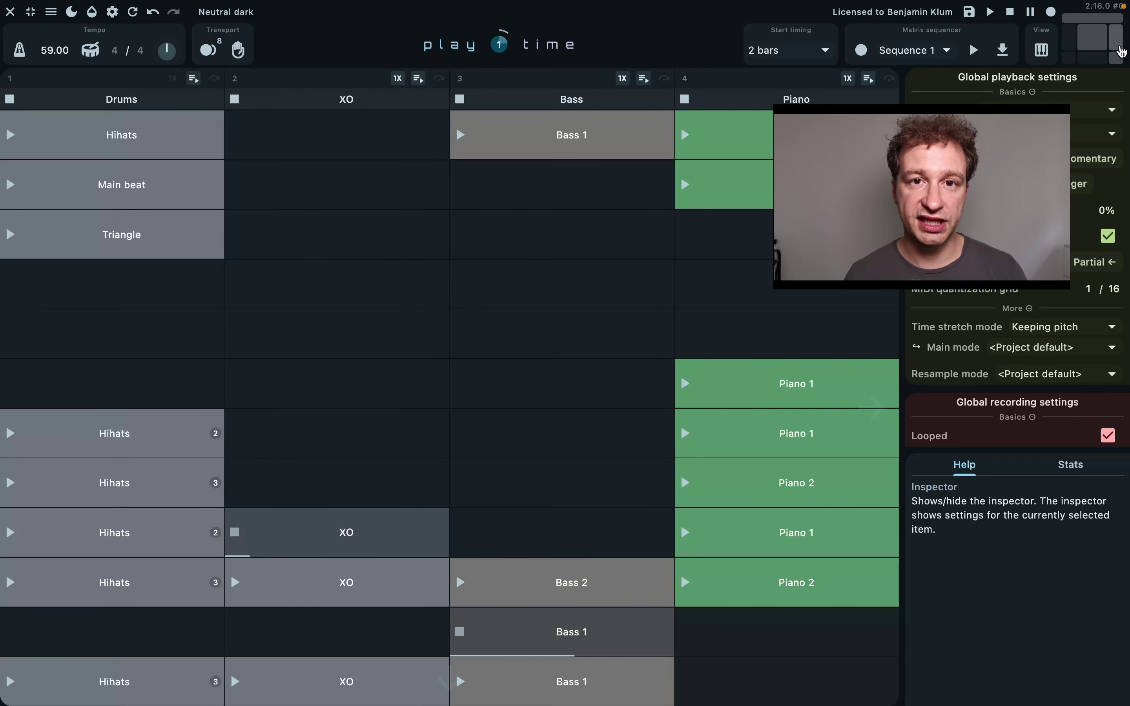
{"action": "left_click", "coordinate": [1118, 58]}
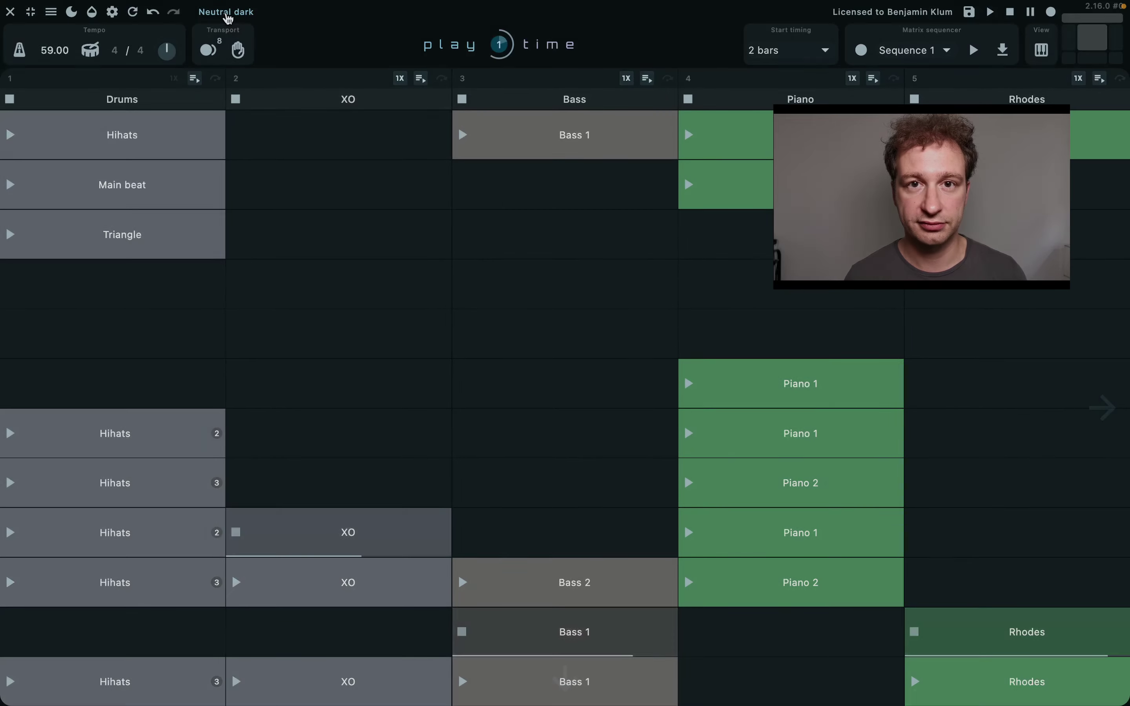
Switch away from the current session and launch REAPER with an empty project
{"action": "key", "text": "super+Tab"}
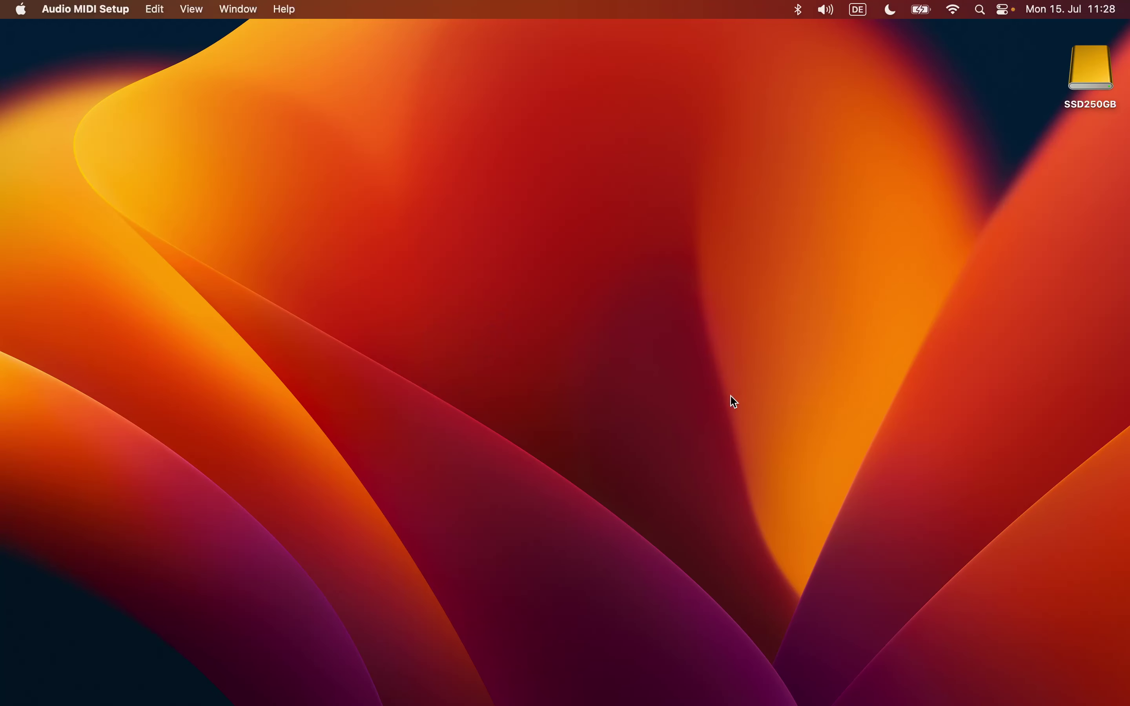
{"action": "key", "text": "super+Tab"}
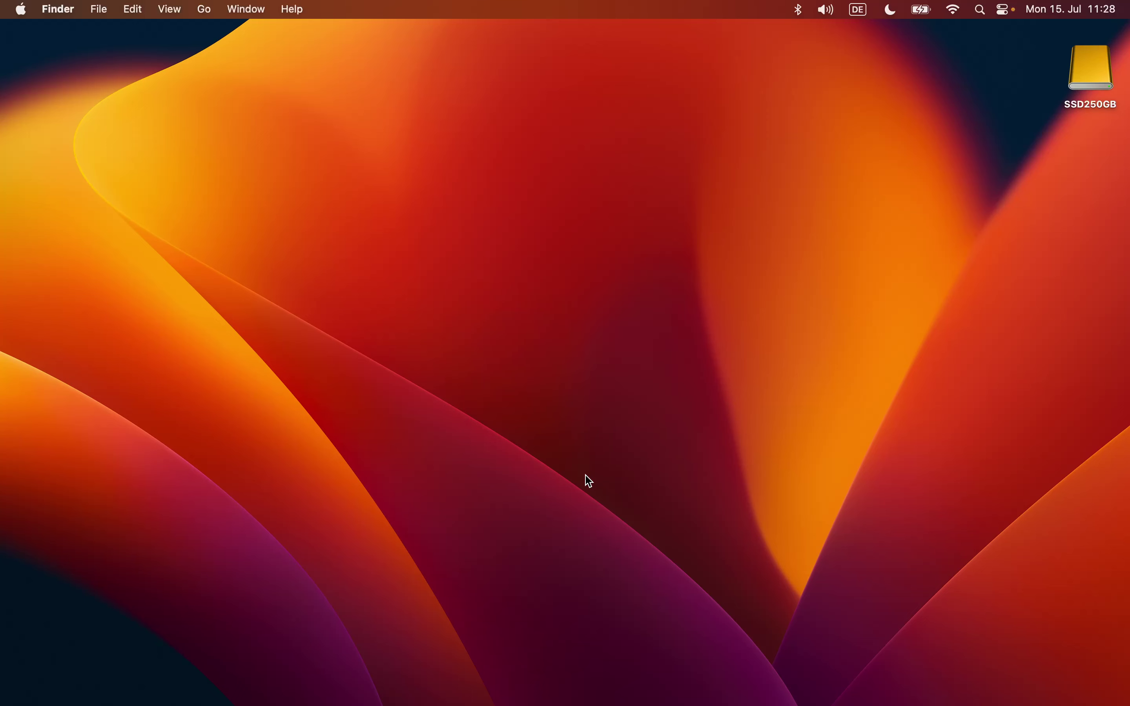
{"action": "mouse_move", "coordinate": [607, 703]}
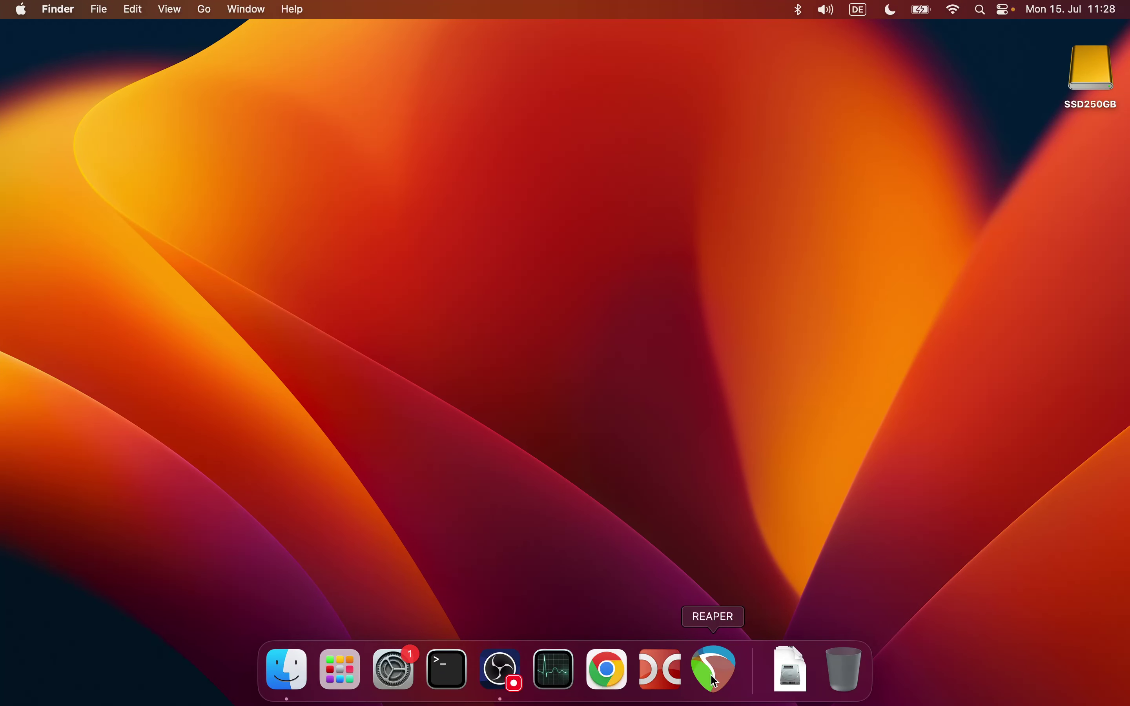
{"action": "left_click", "coordinate": [717, 682]}
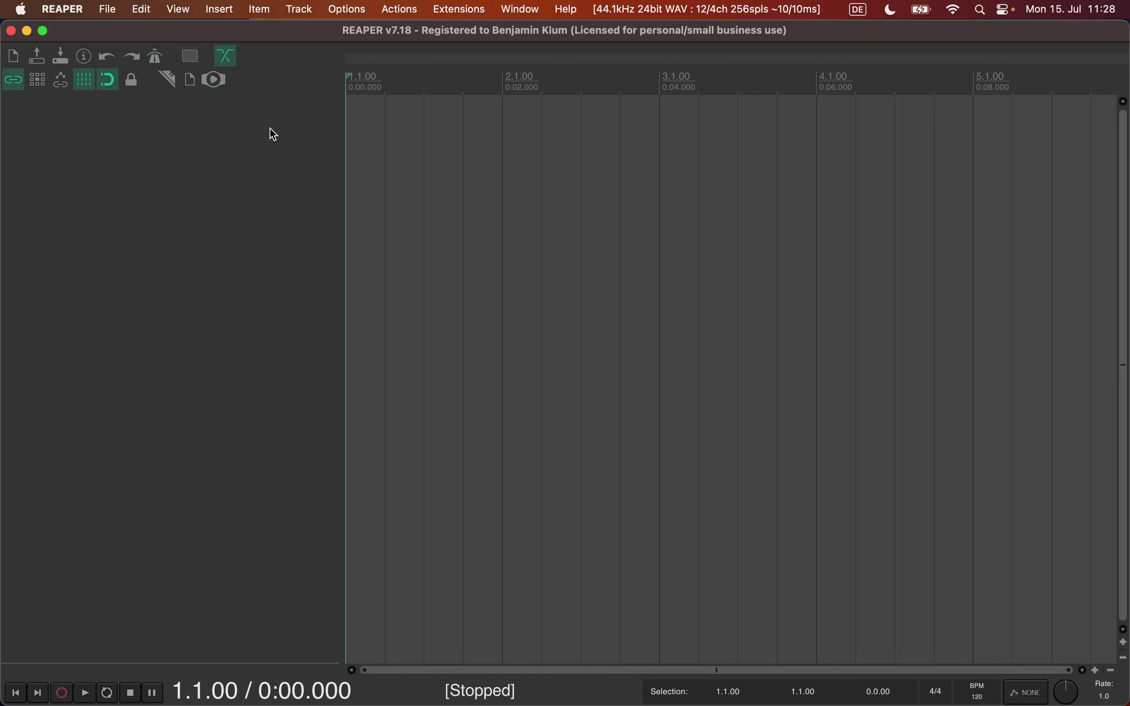
Open Playtime full screen in the empty REAPER project and fill the clip matrix with the MIDI template
{"action": "mouse_move", "coordinate": [607, 701]}
{"action": "left_click", "coordinate": [215, 81]}
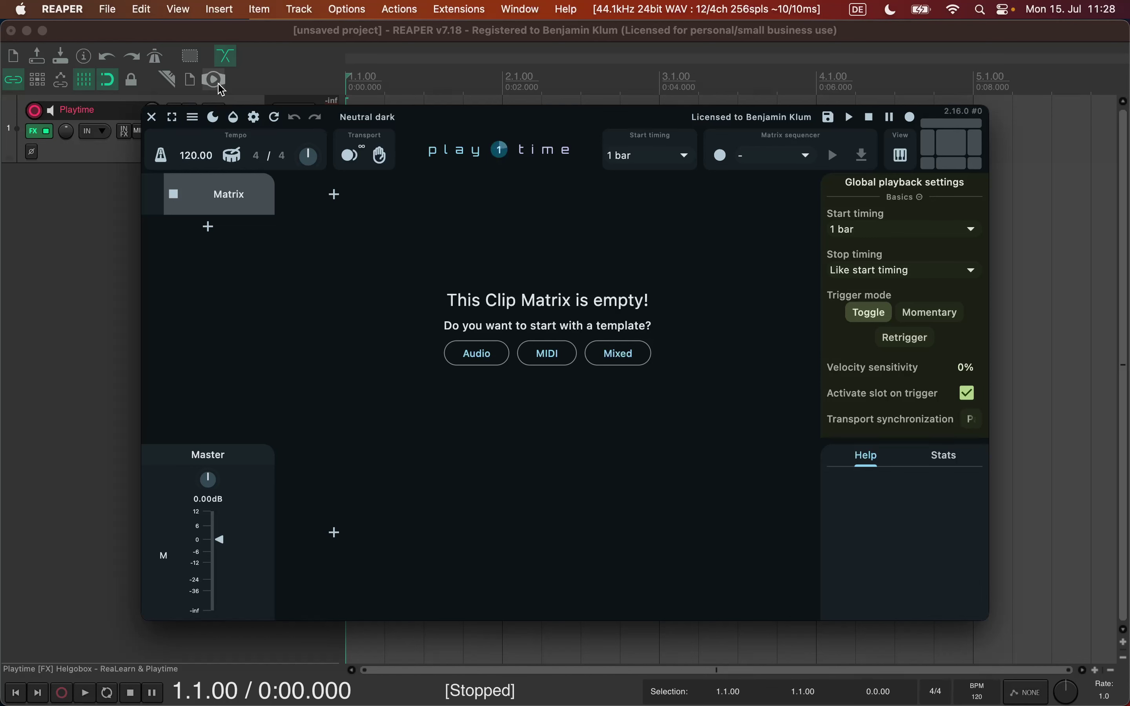
{"action": "left_click", "coordinate": [174, 120]}
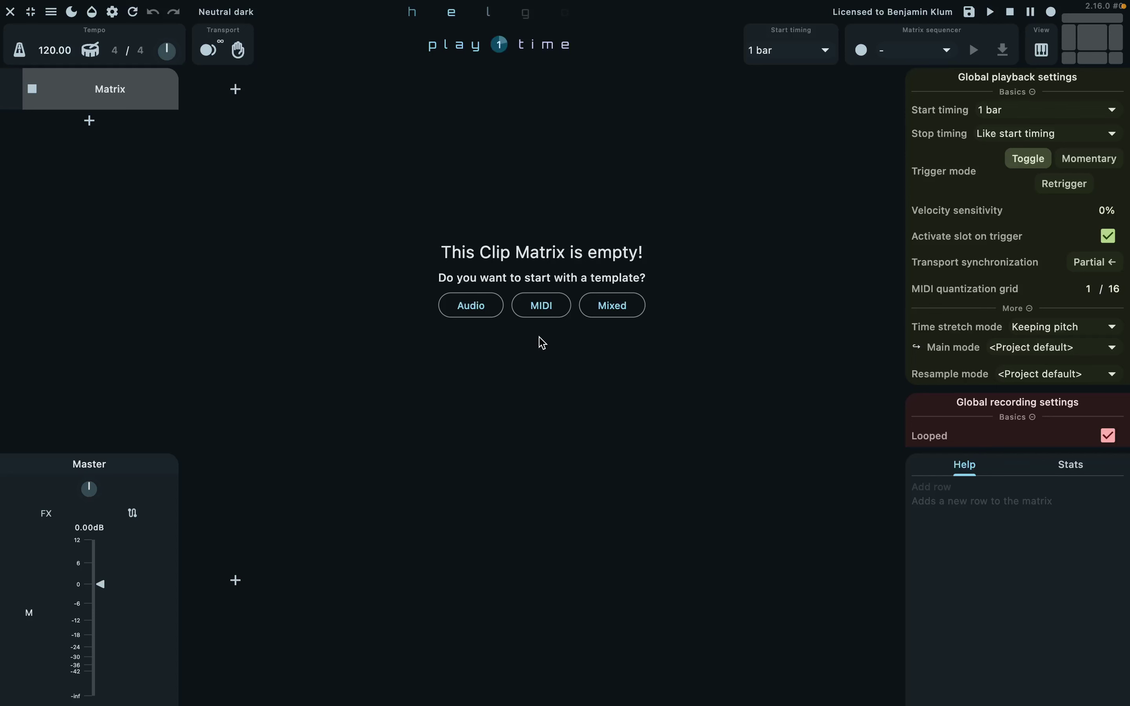
{"action": "left_click", "coordinate": [542, 307]}
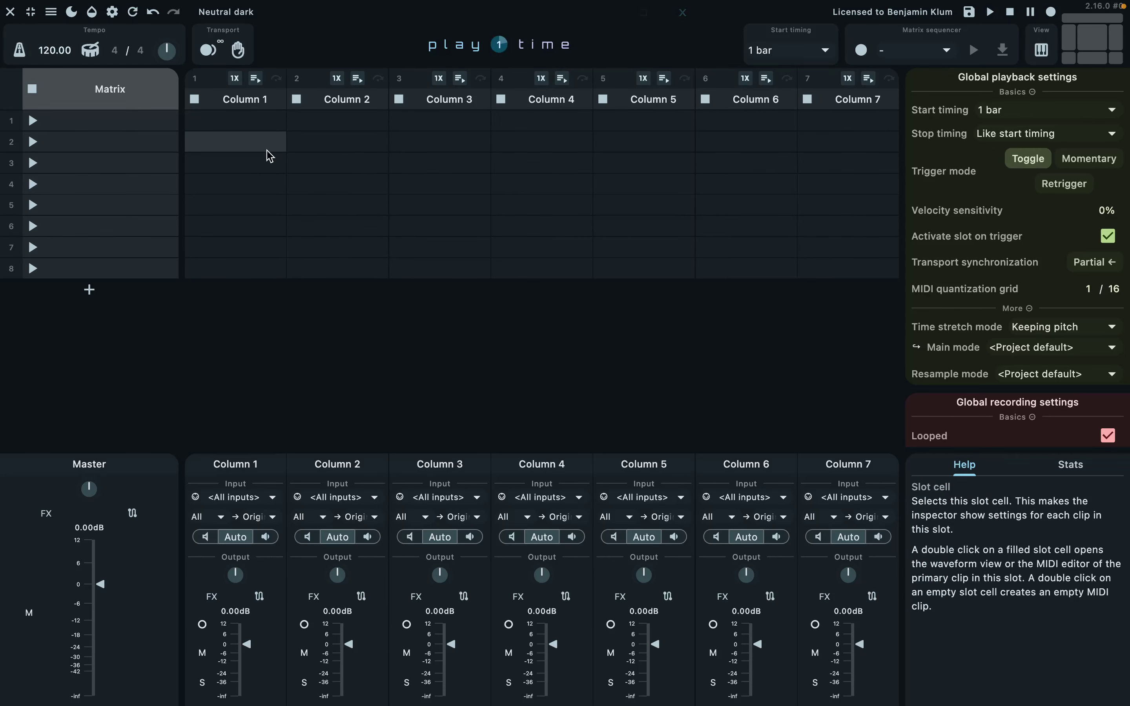
Rename the track of the first column to Drums
{"action": "left_click", "coordinate": [233, 100]}
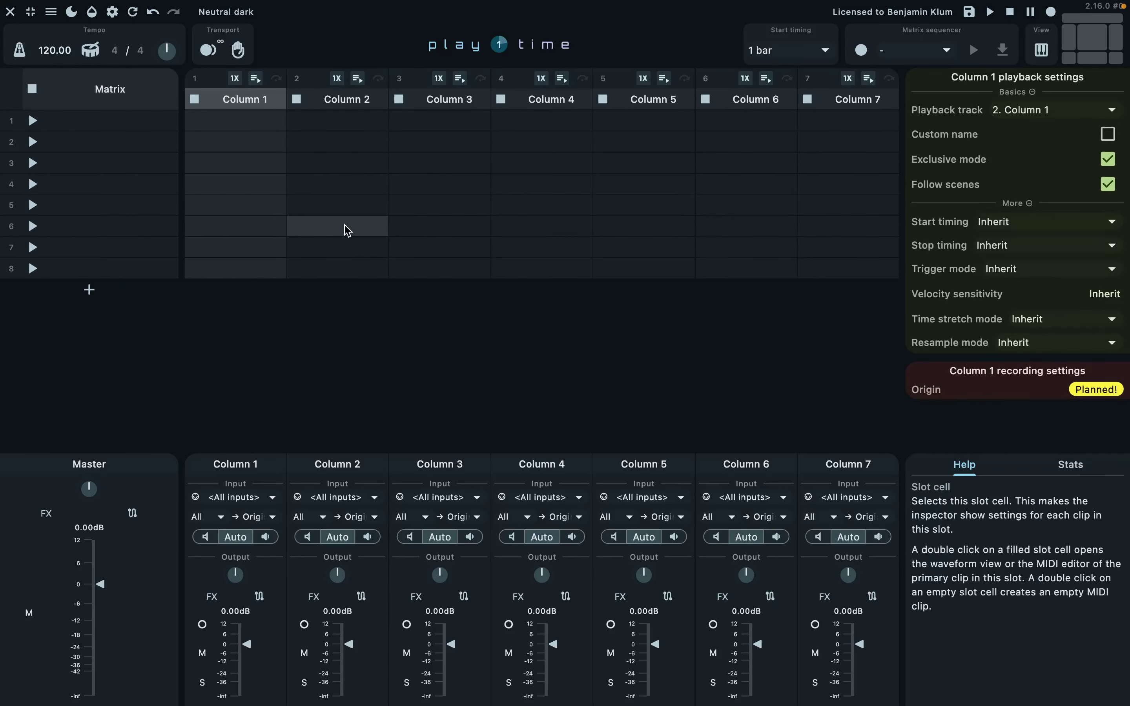
{"action": "key", "text": "F2"}
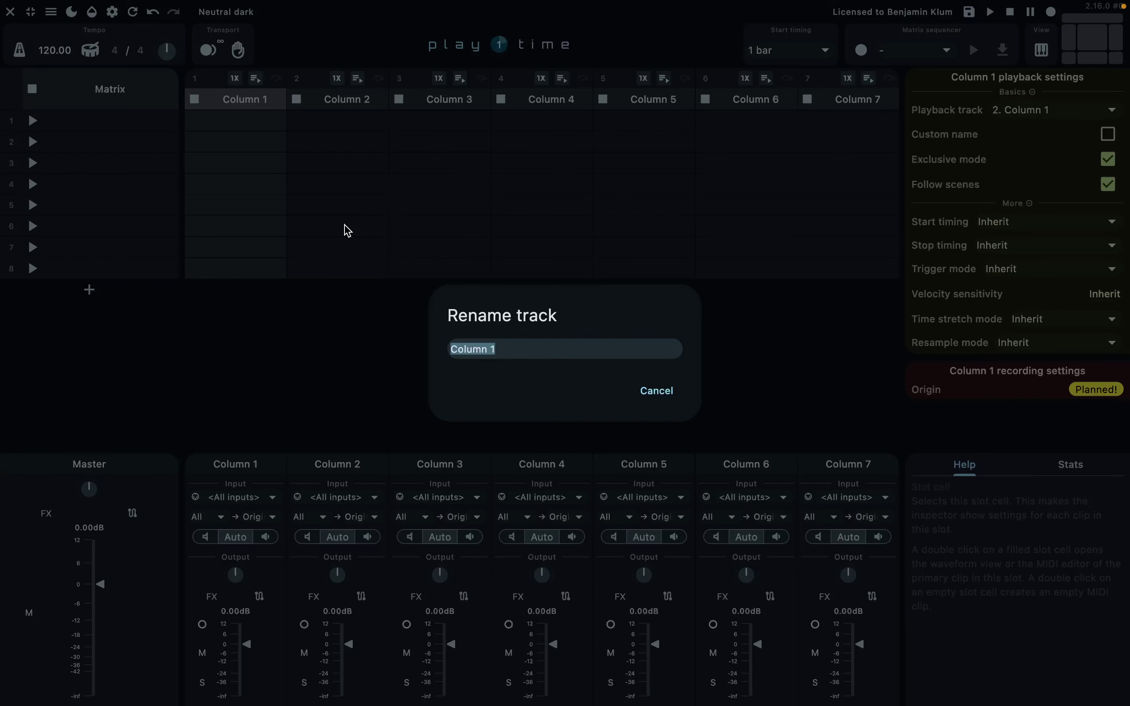
{"action": "type", "text": "Drums"}
{"action": "key", "text": "Return"}
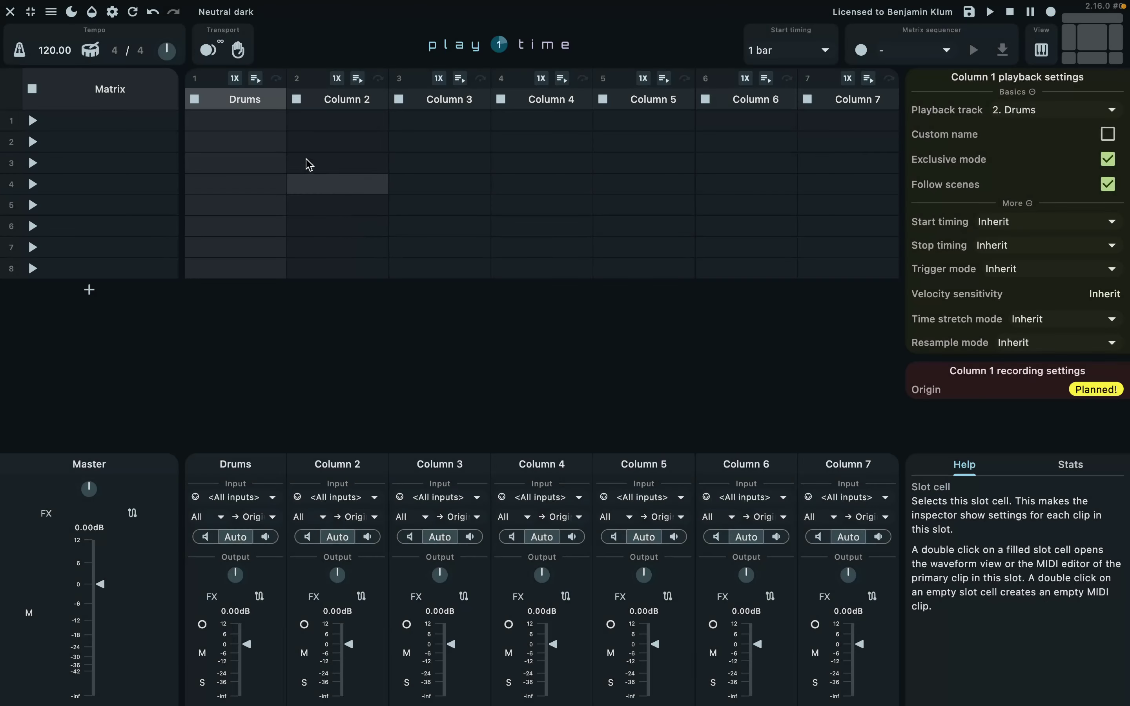
Examine the Drums column's available commands and the name and color settings of its track
{"action": "right_click", "coordinate": [273, 104]}
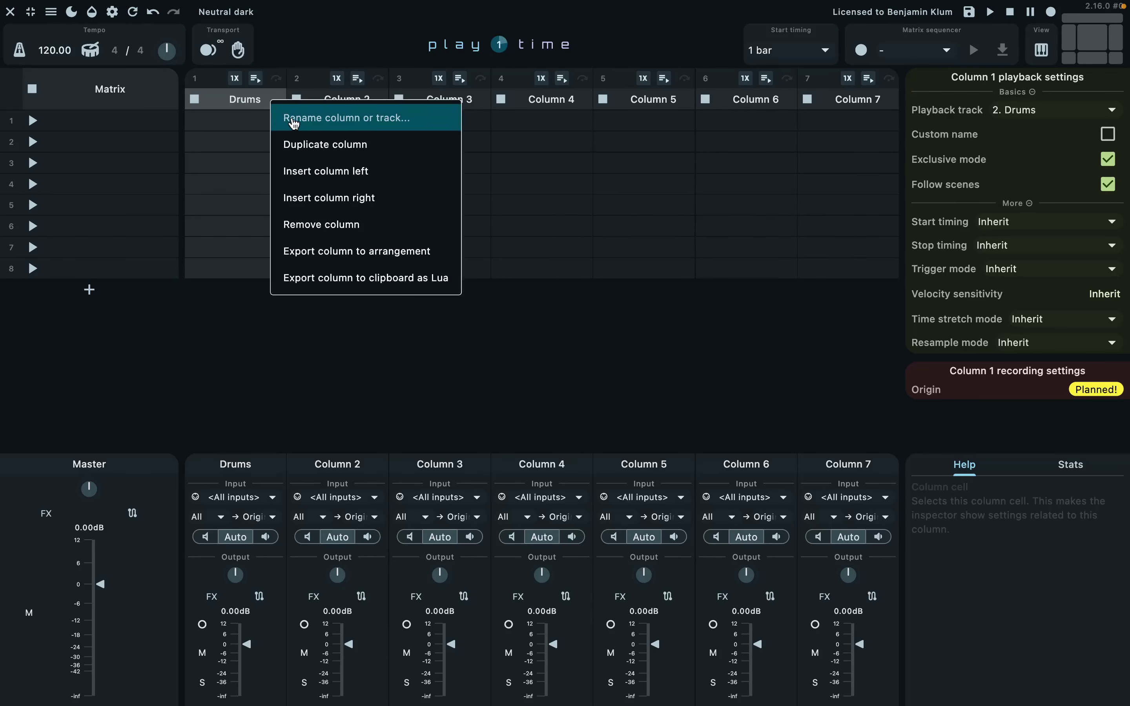
{"action": "left_click", "coordinate": [260, 104]}
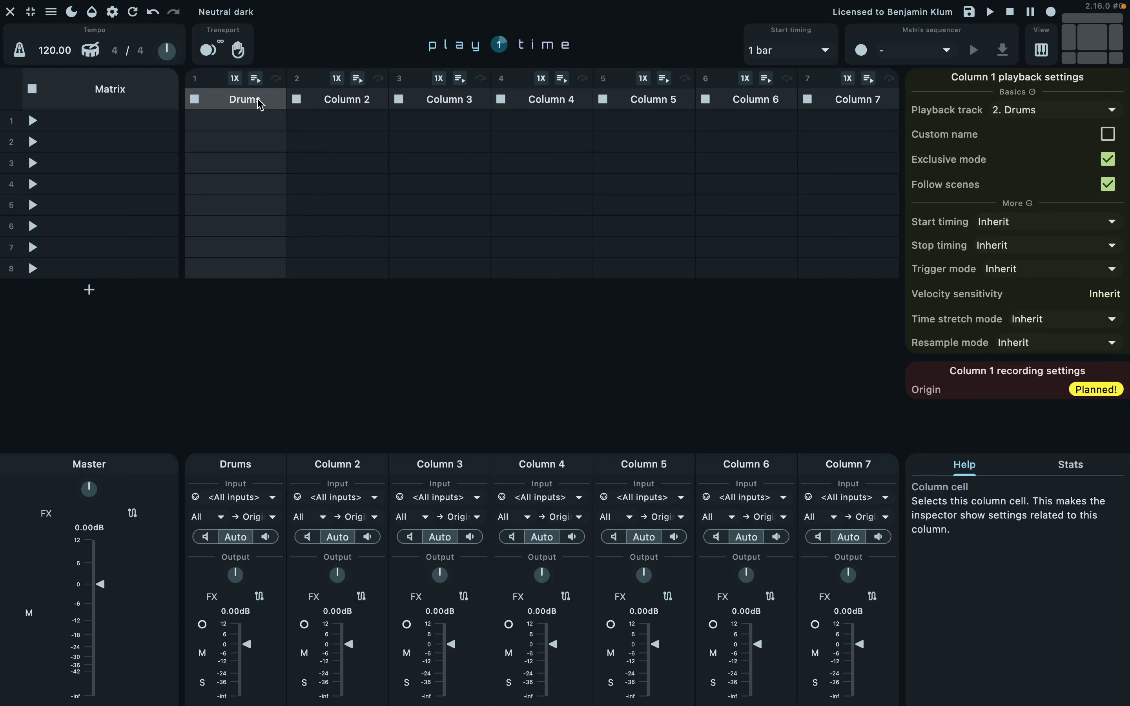
{"action": "left_click", "coordinate": [265, 464]}
{"action": "left_click", "coordinate": [996, 111]}
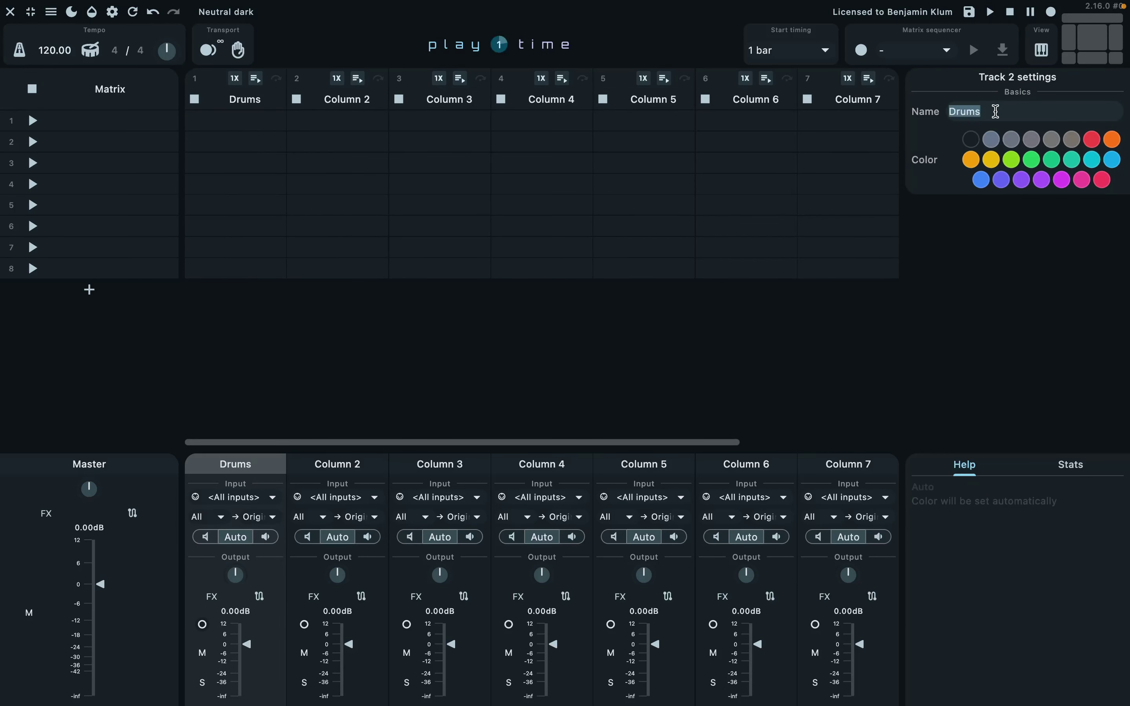
{"action": "left_click", "coordinate": [996, 111]}
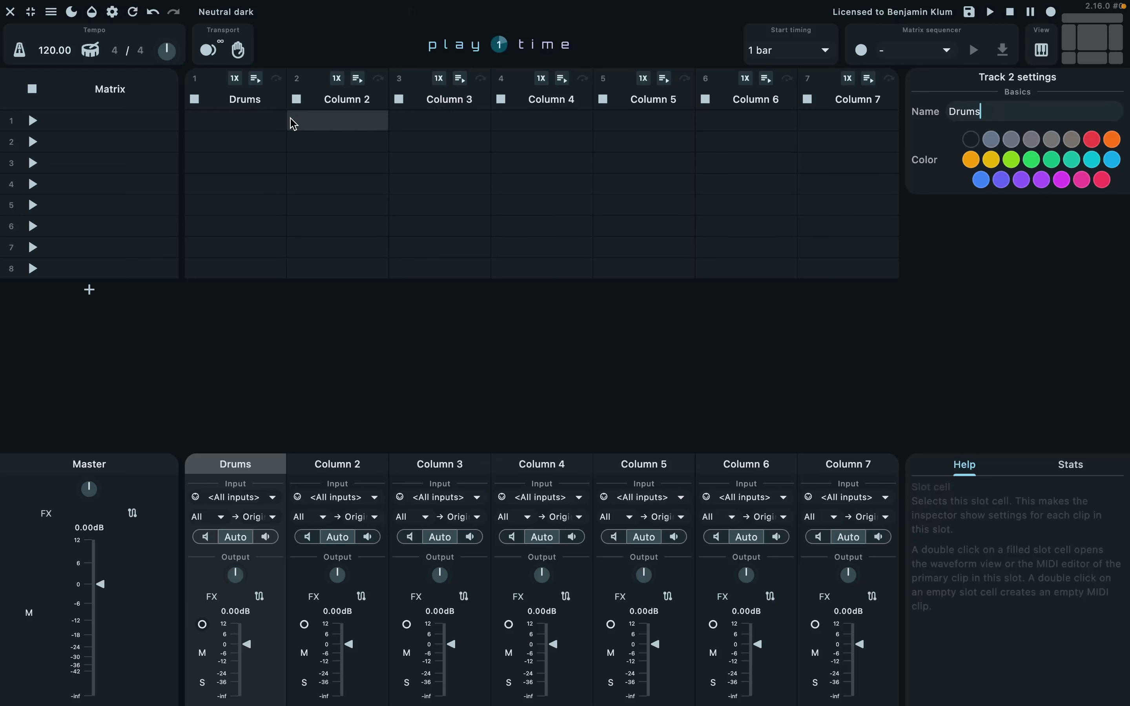
{"action": "left_click", "coordinate": [249, 107]}
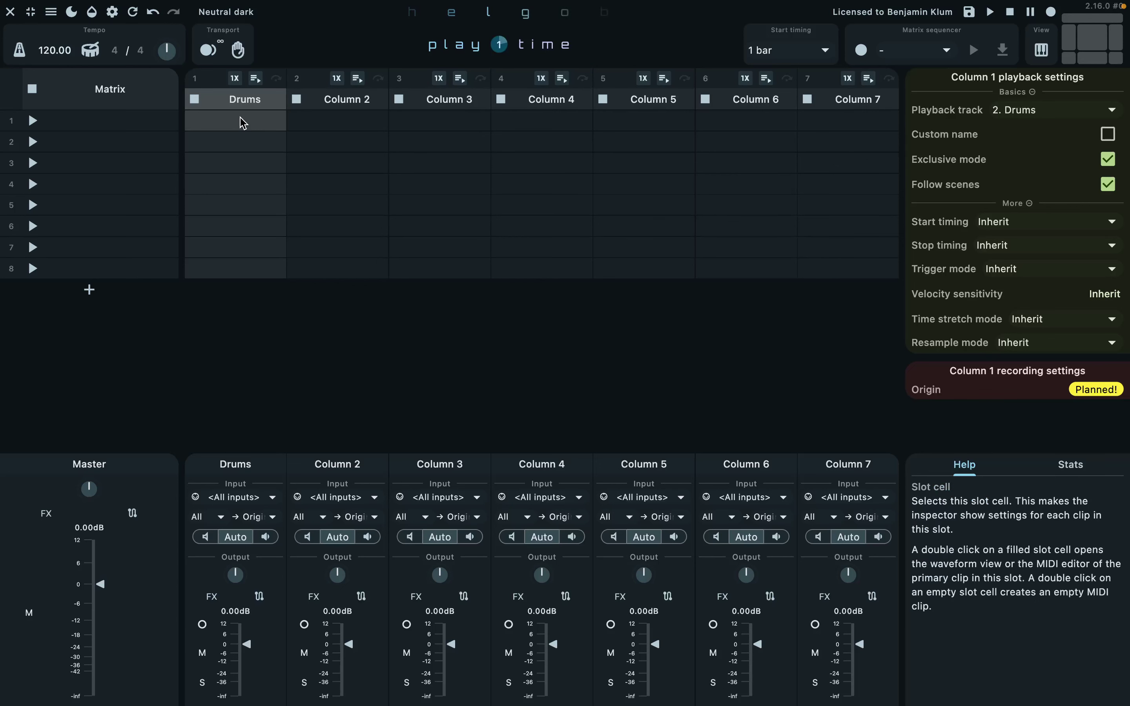
Arm the Drums track for recording and add the VST3i Battery 4 instrument to its FX chain
{"action": "left_click", "coordinate": [202, 625]}
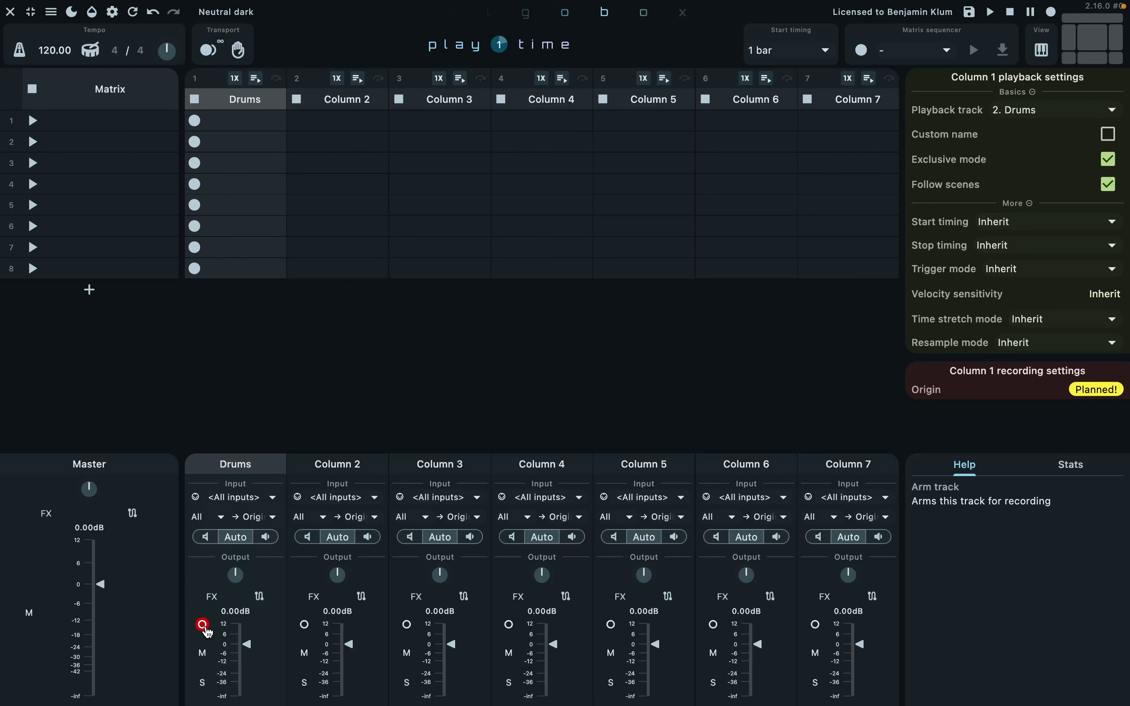
{"action": "left_click", "coordinate": [211, 597]}
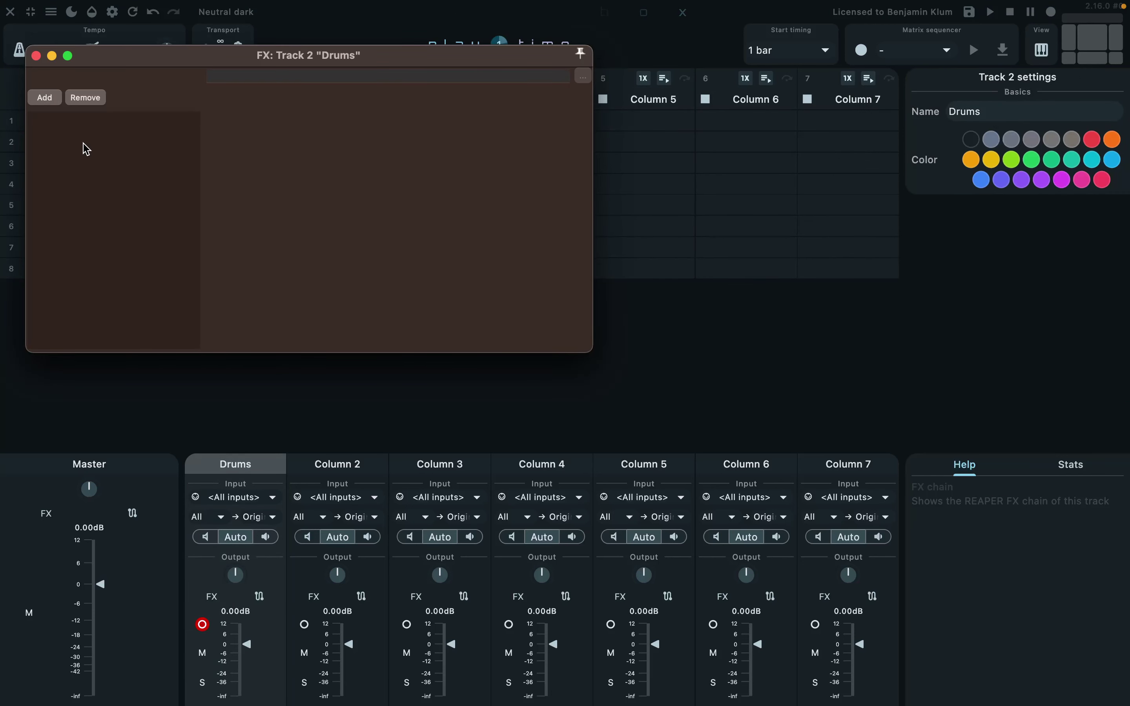
{"action": "left_click", "coordinate": [45, 97]}
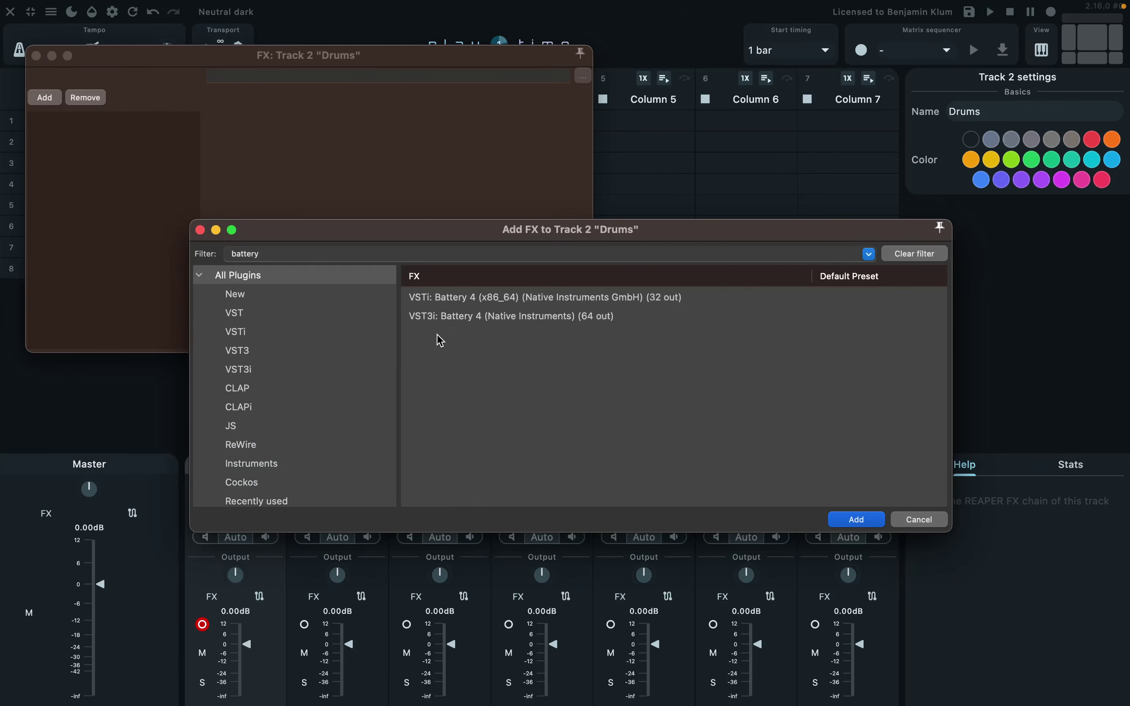
{"action": "left_click", "coordinate": [474, 322]}
{"action": "double_click", "coordinate": [474, 321]}
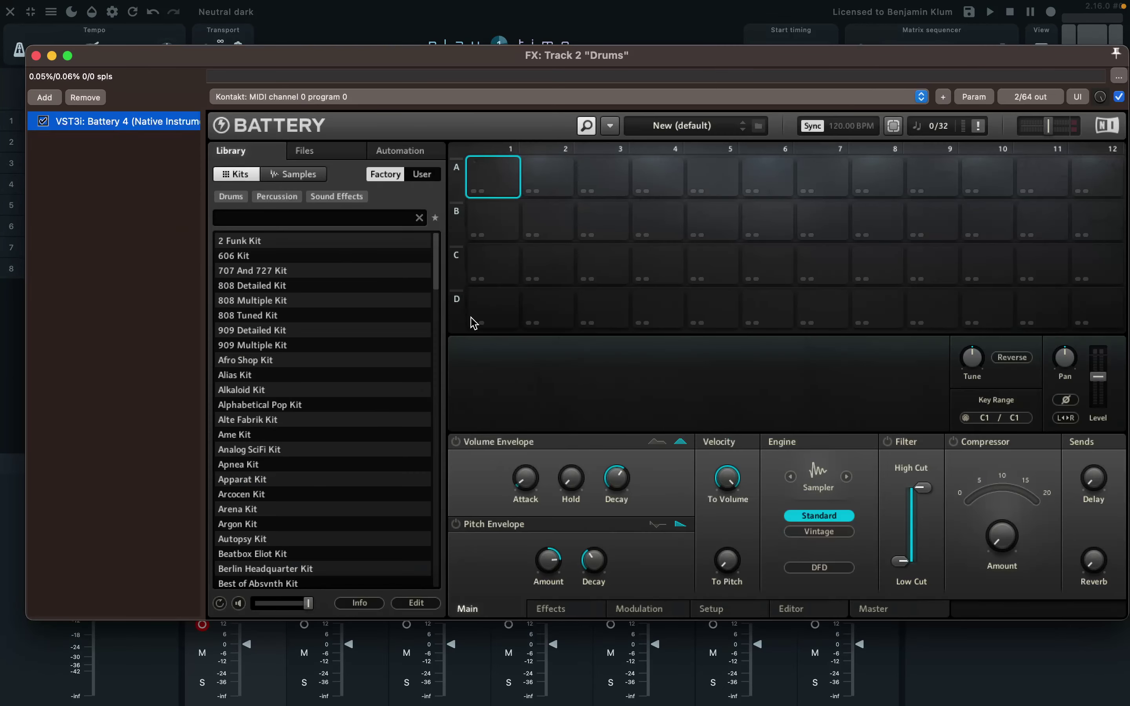
Load the Playtime 2 Demo user preset in Battery 4 and close the track's FX window
{"action": "left_click", "coordinate": [383, 97]}
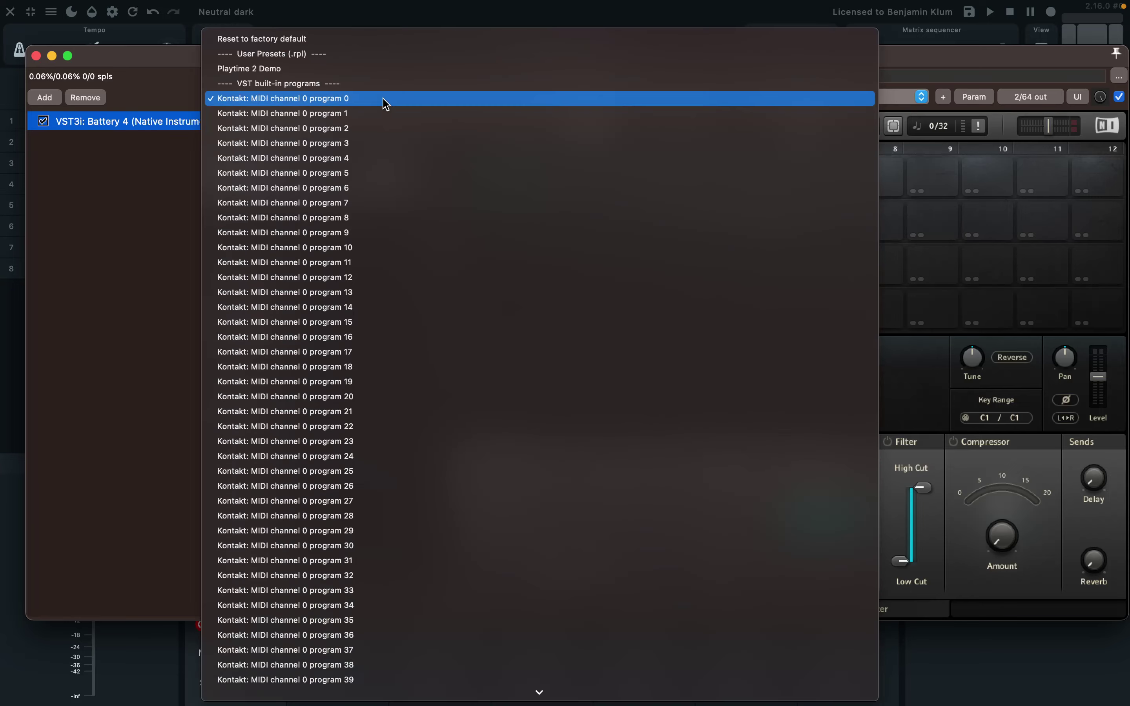
{"action": "left_click", "coordinate": [361, 68]}
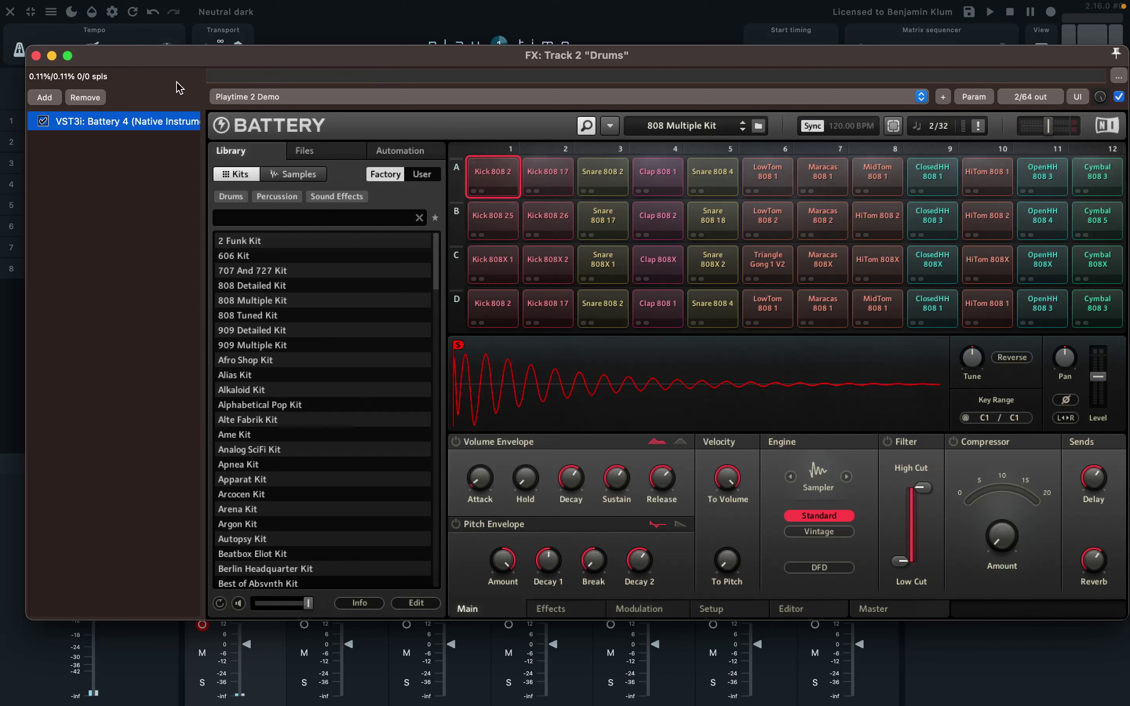
{"action": "left_click", "coordinate": [36, 56]}
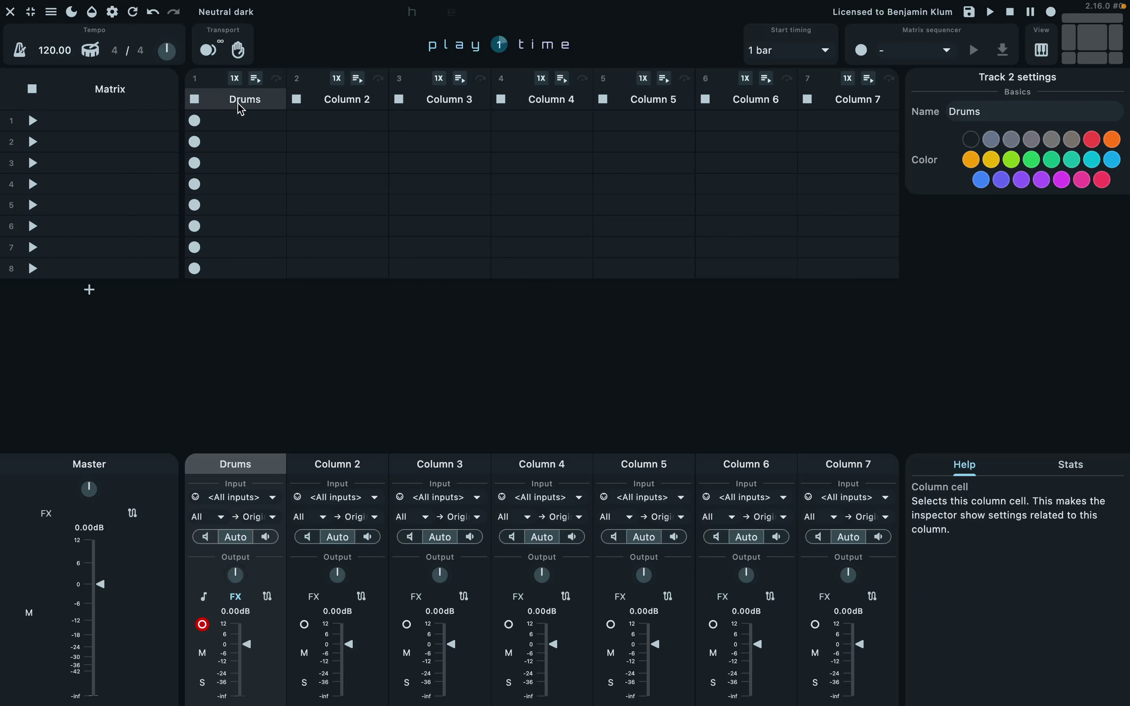
Enter silence mode, tap a count-in to restart playback, and adjust the project tempo to 59 BPM
{"action": "left_click", "coordinate": [239, 50]}
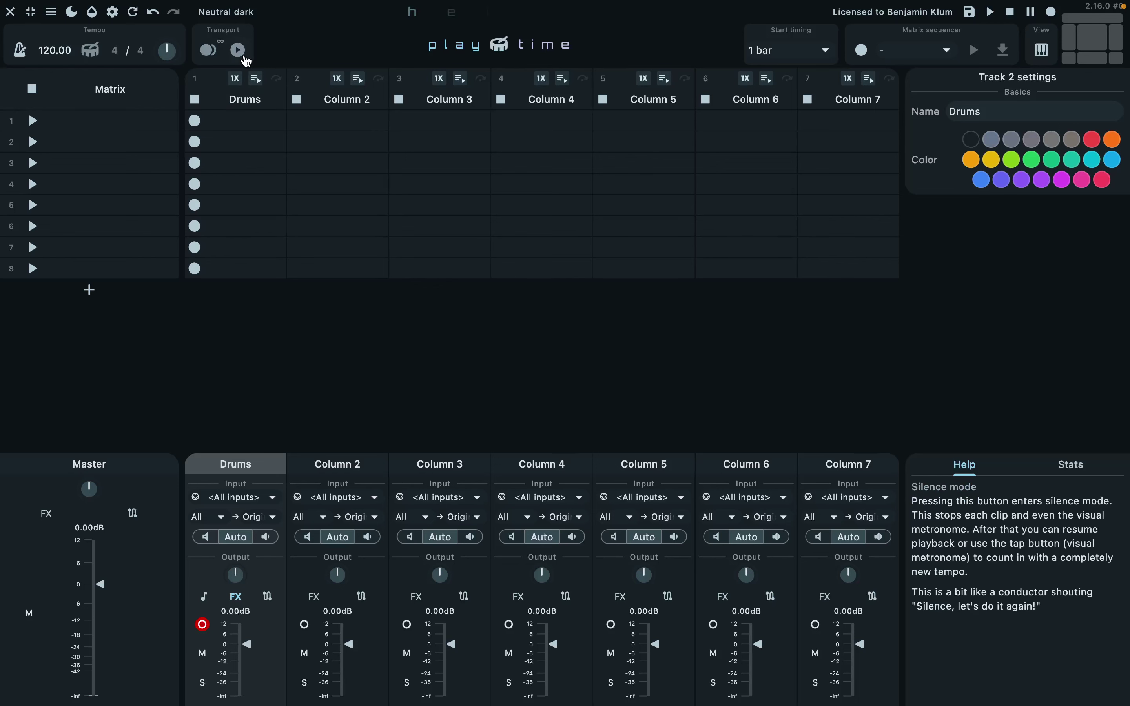
{"action": "left_click", "coordinate": [95, 58]}
{"action": "left_click", "coordinate": [96, 58]}
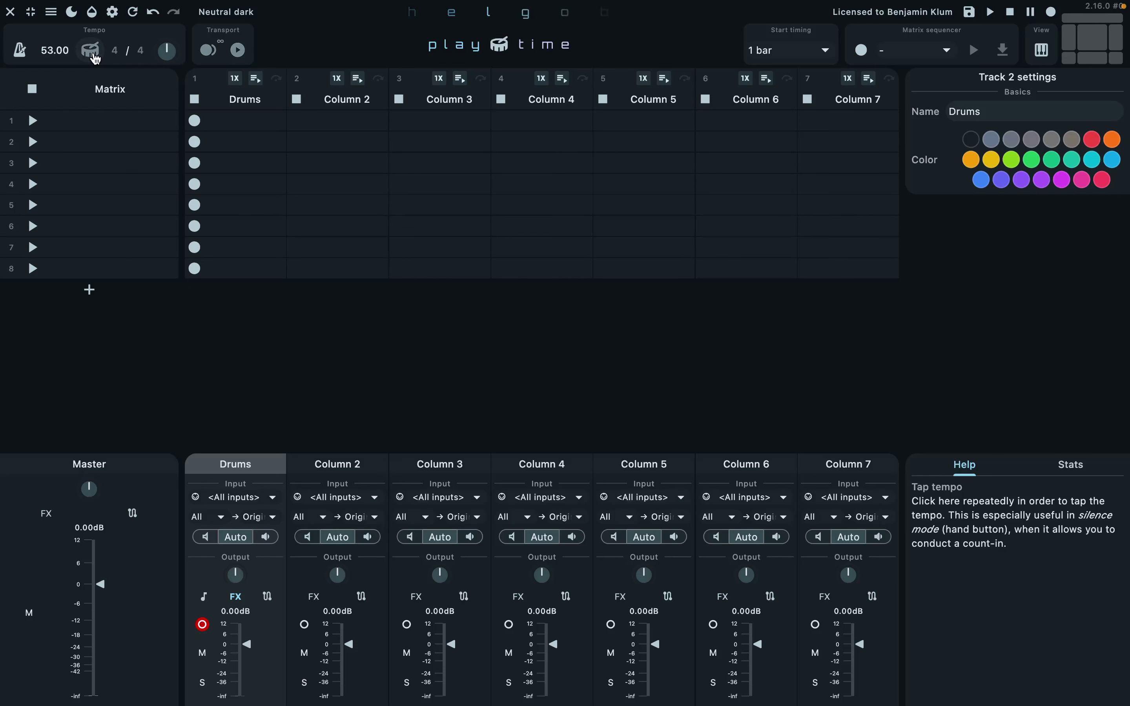
{"action": "left_click", "coordinate": [96, 58]}
{"action": "left_click", "coordinate": [96, 59]}
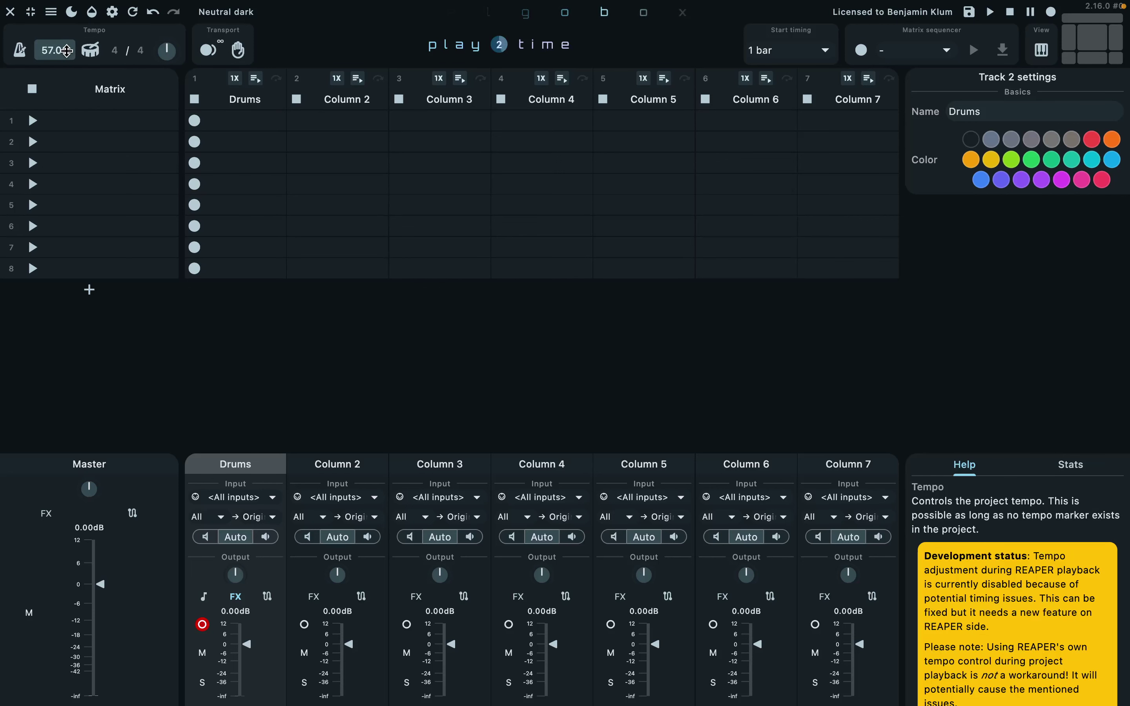
{"action": "scroll", "coordinate": [54, 50], "scroll_direction": "up", "scroll_amount": 2}
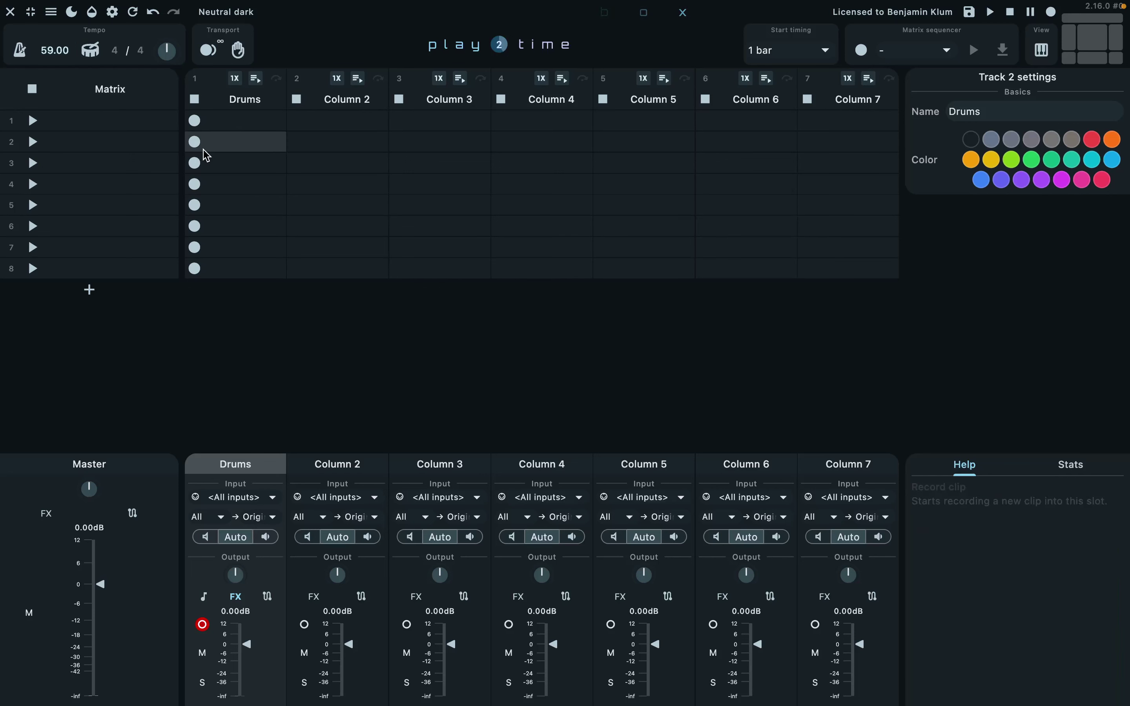
{"action": "left_click", "coordinate": [238, 128]}
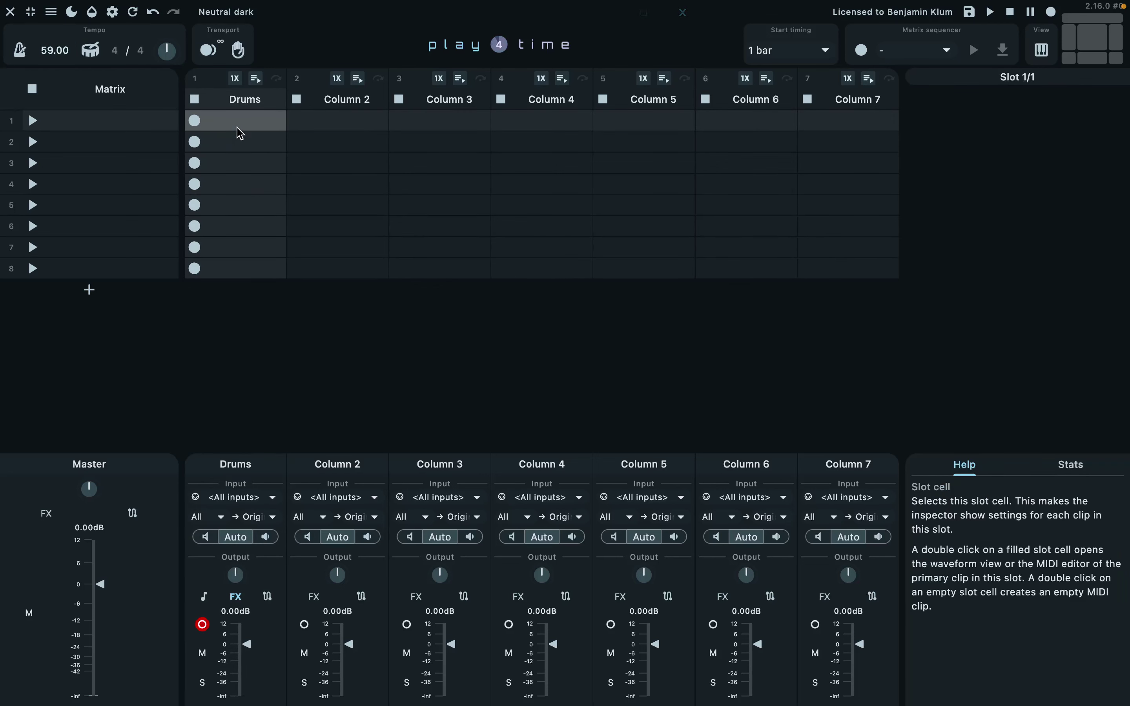
{"action": "left_click", "coordinate": [195, 122]}
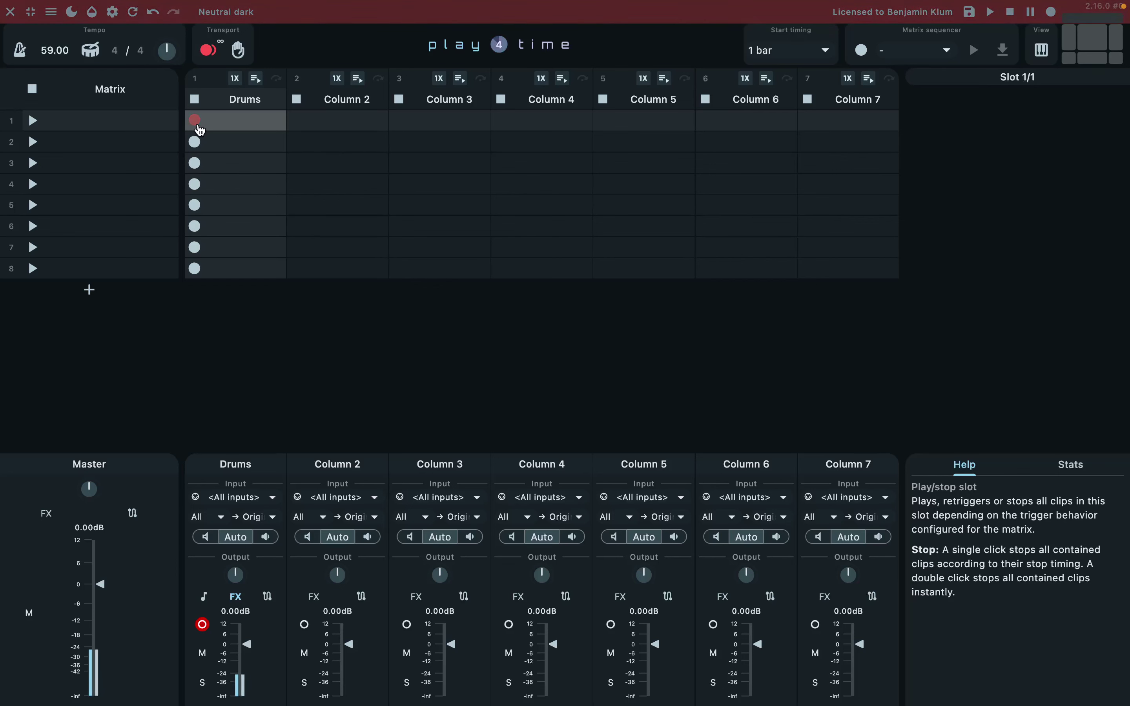
{"action": "left_click", "coordinate": [196, 122]}
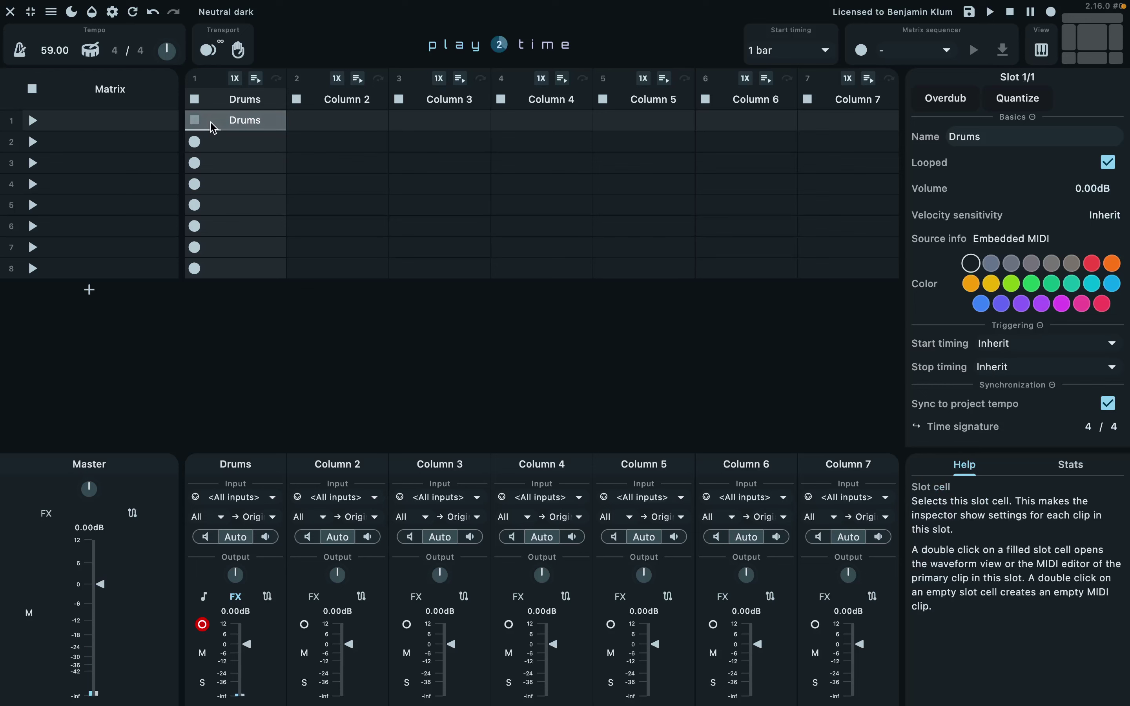
{"action": "key", "text": "Delete"}
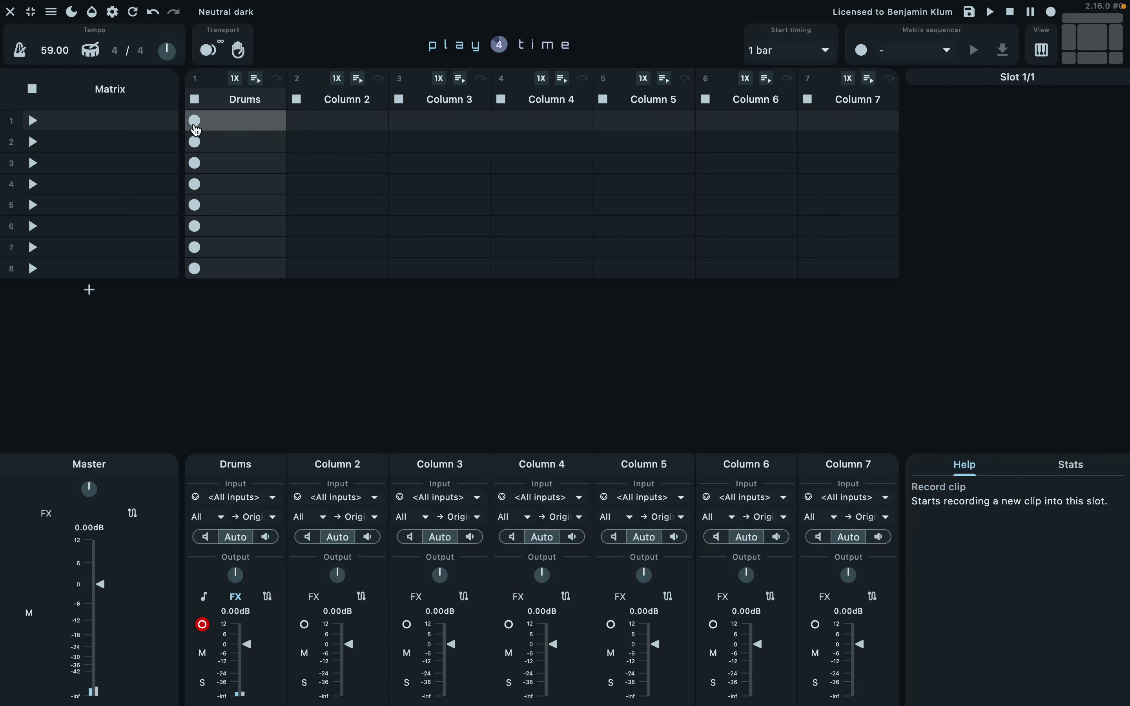
Record and quantize a MIDI clip in the first slot of the Drums column, and check its notes in the MIDI editor
{"action": "left_click", "coordinate": [197, 123]}
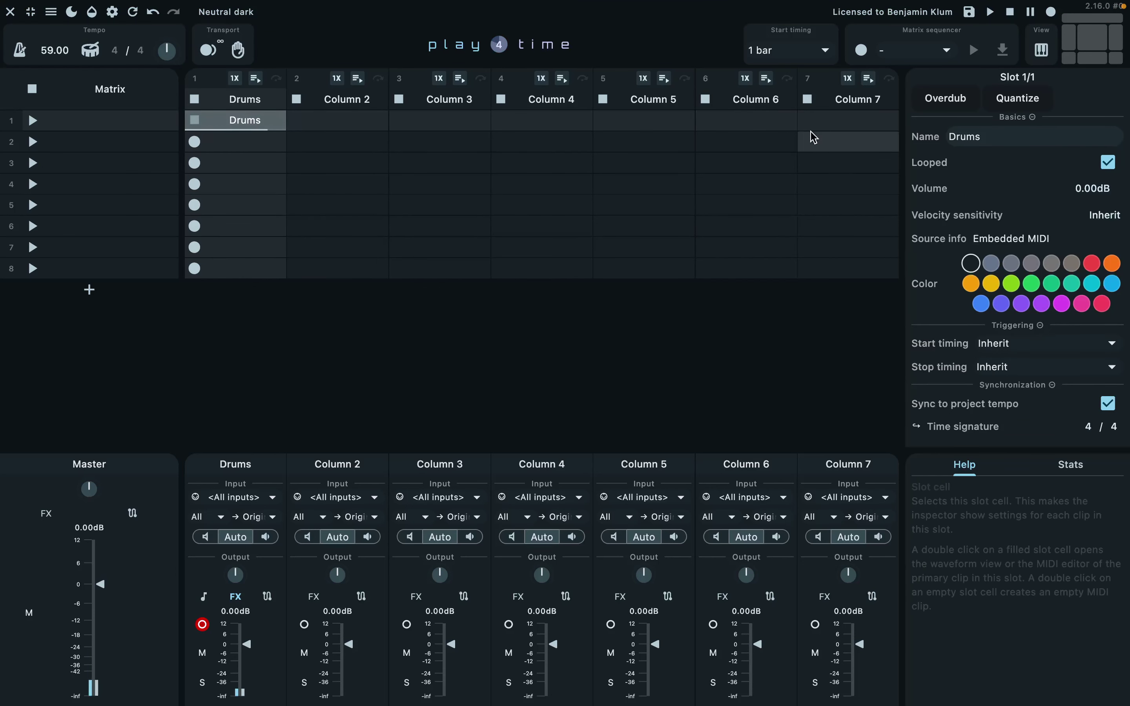
{"action": "left_click", "coordinate": [1029, 107]}
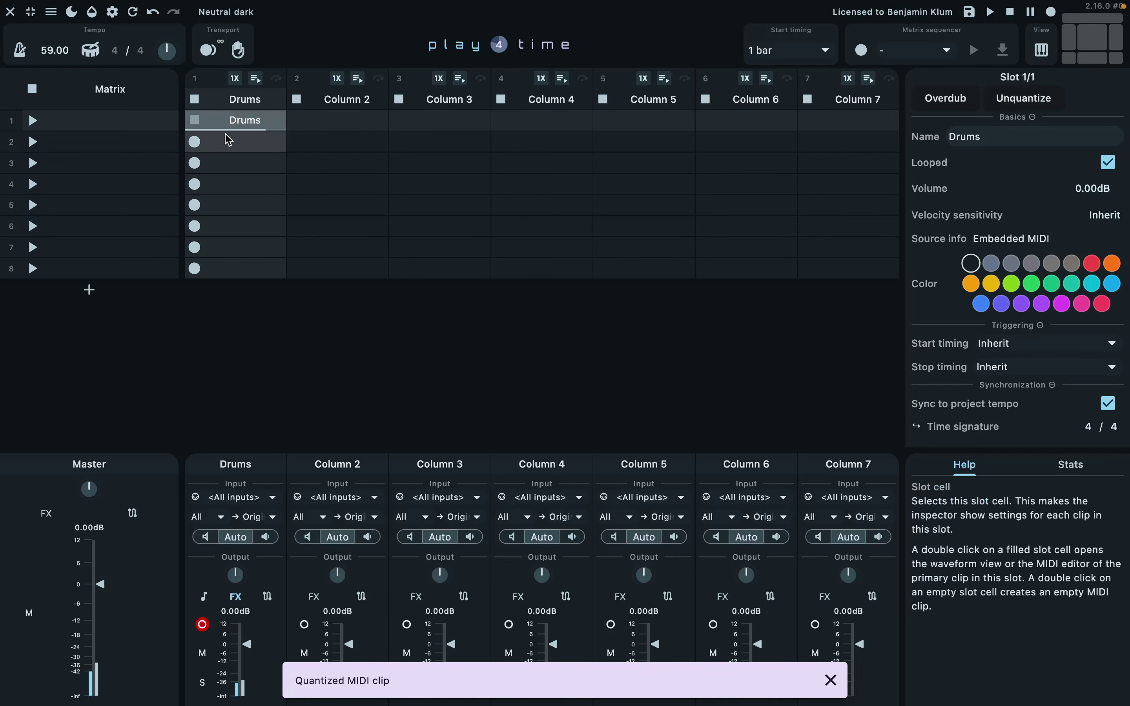
{"action": "double_click", "coordinate": [240, 122]}
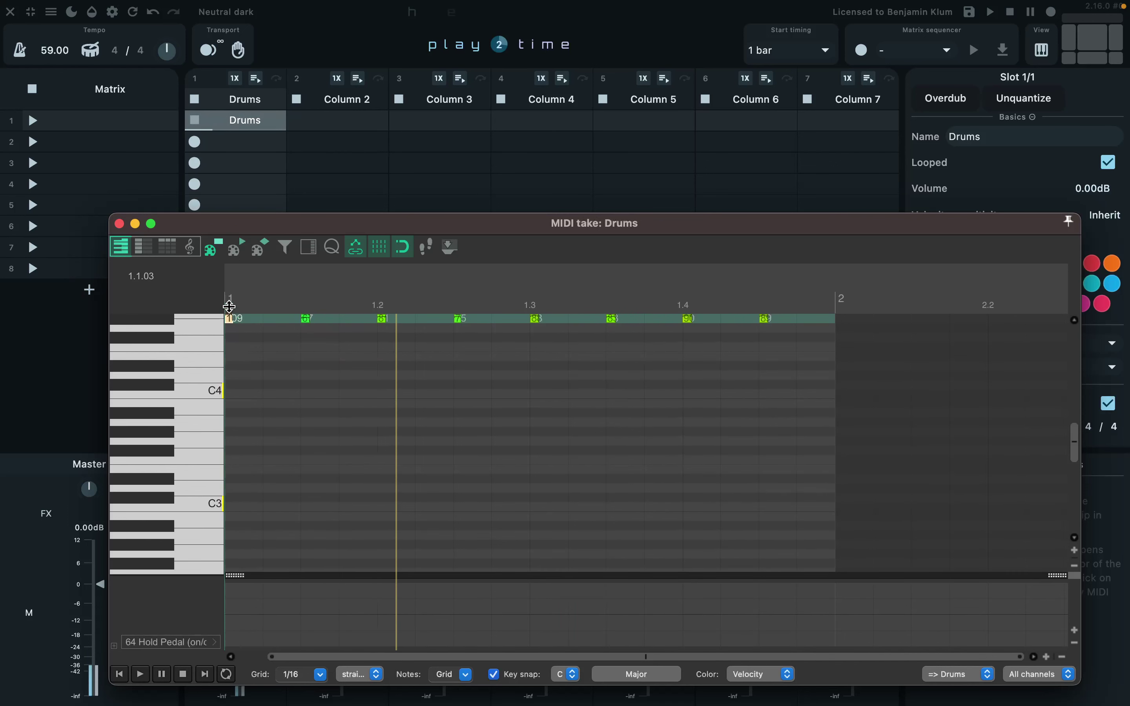
{"action": "left_click", "coordinate": [119, 223]}
{"action": "left_click", "coordinate": [228, 147]}
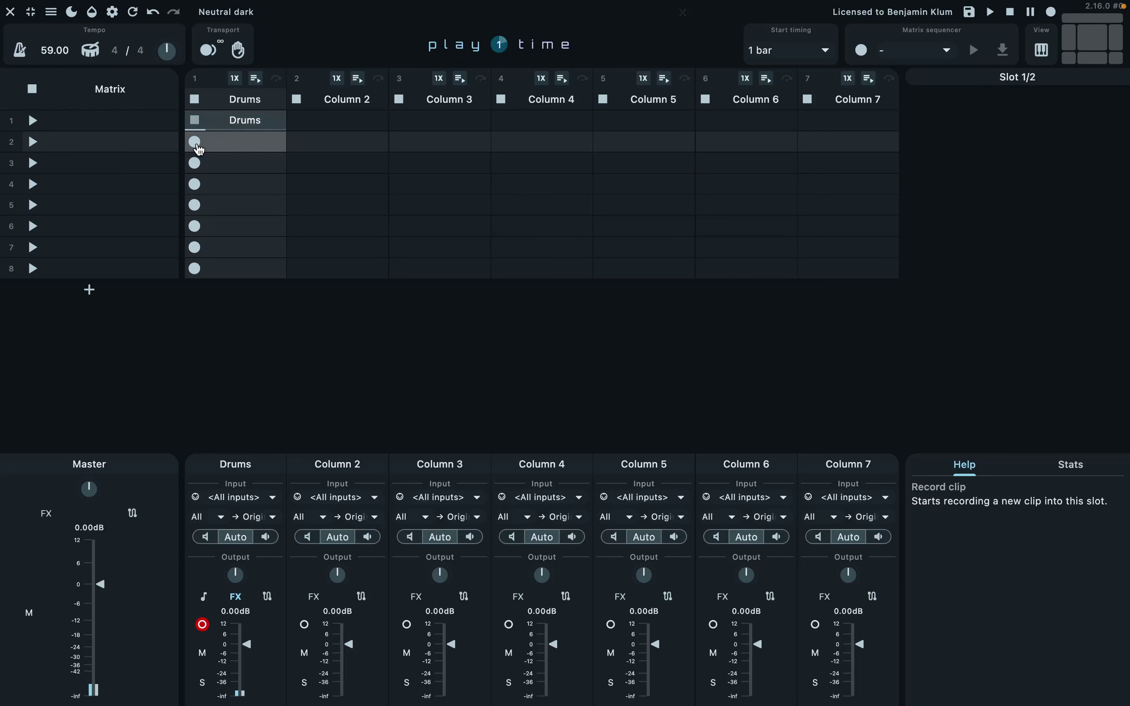
{"action": "left_click", "coordinate": [195, 142]}
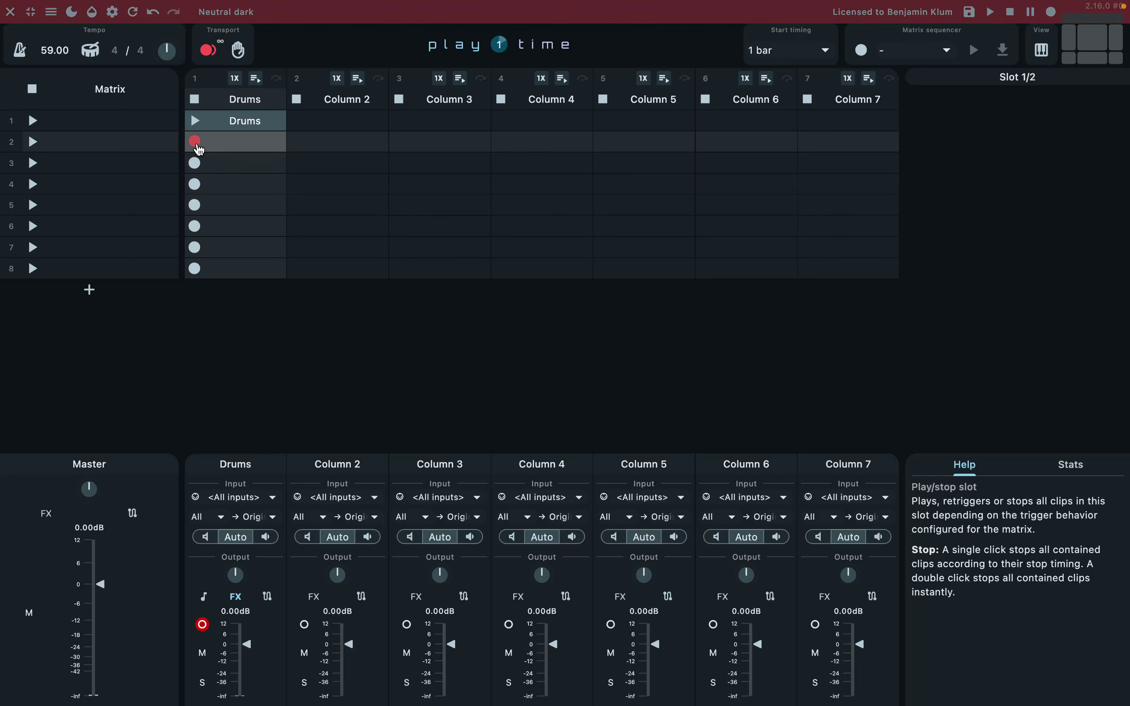
{"action": "right_click", "coordinate": [218, 145]}
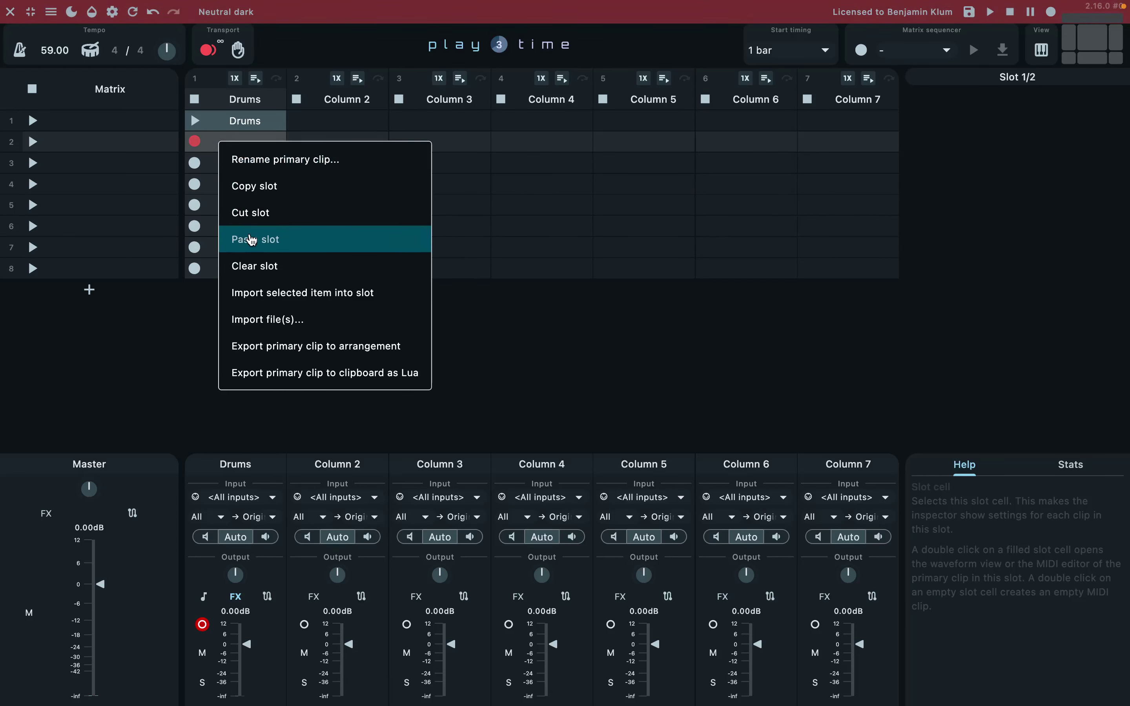
{"action": "left_click", "coordinate": [259, 267]}
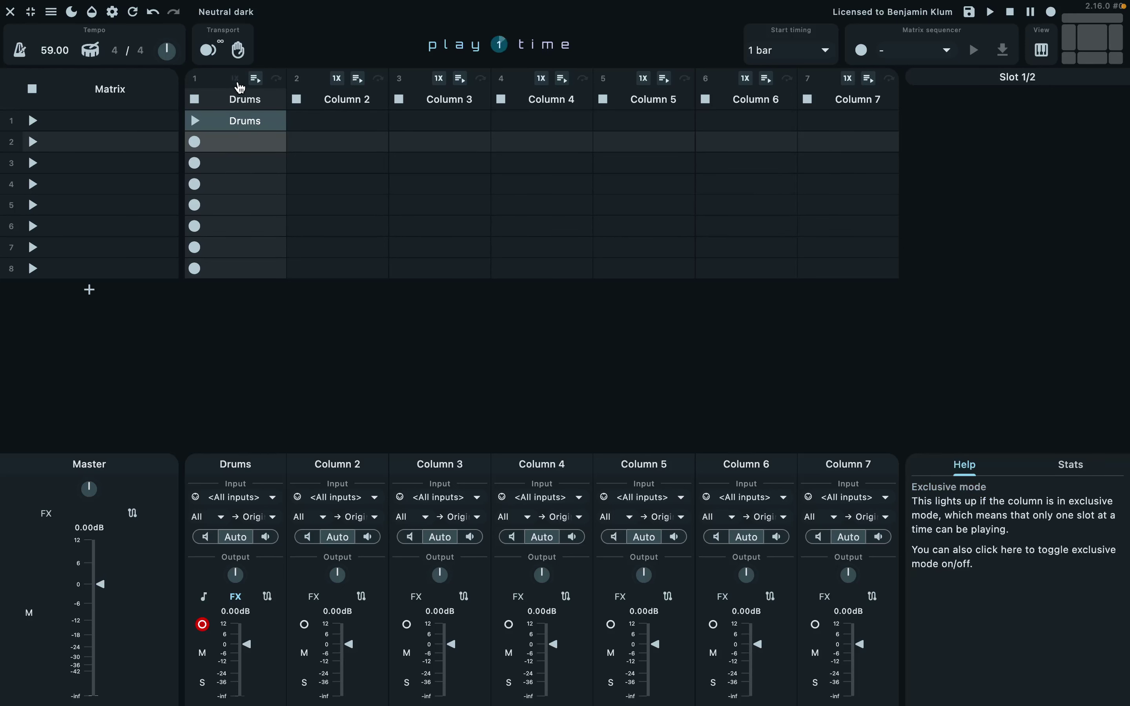
Play the first Drums clip while recording a second MIDI clip in the slot below it, and quantize the new clip
{"action": "left_click", "coordinate": [196, 122]}
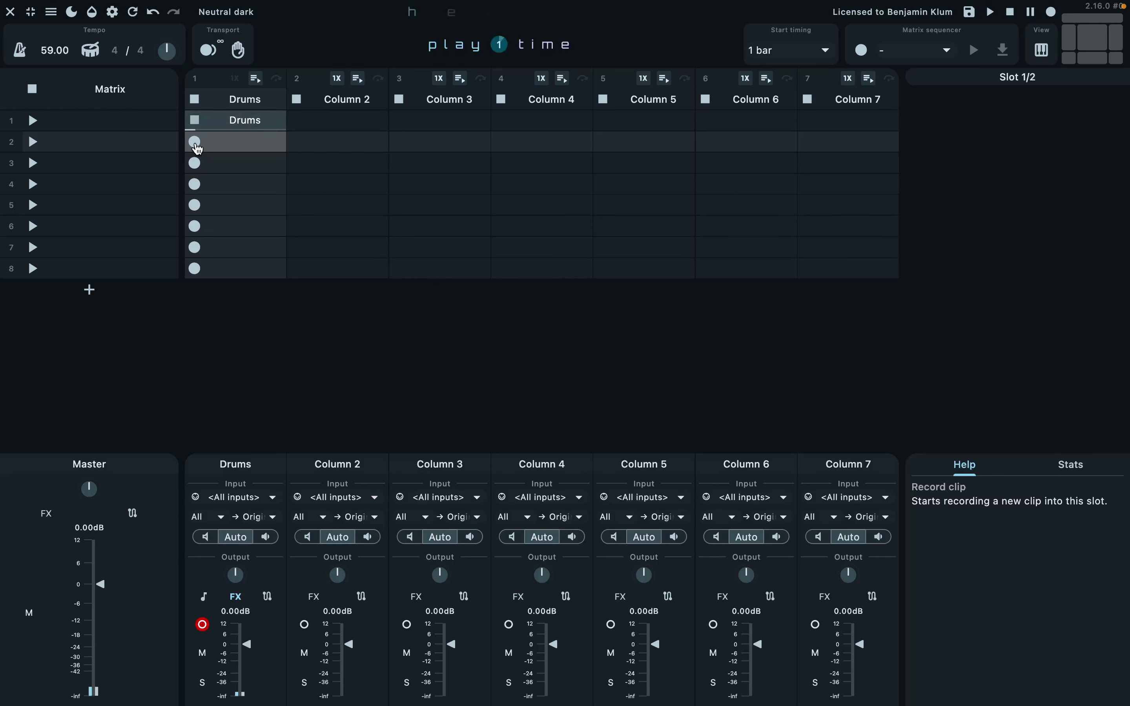
{"action": "left_click", "coordinate": [196, 143]}
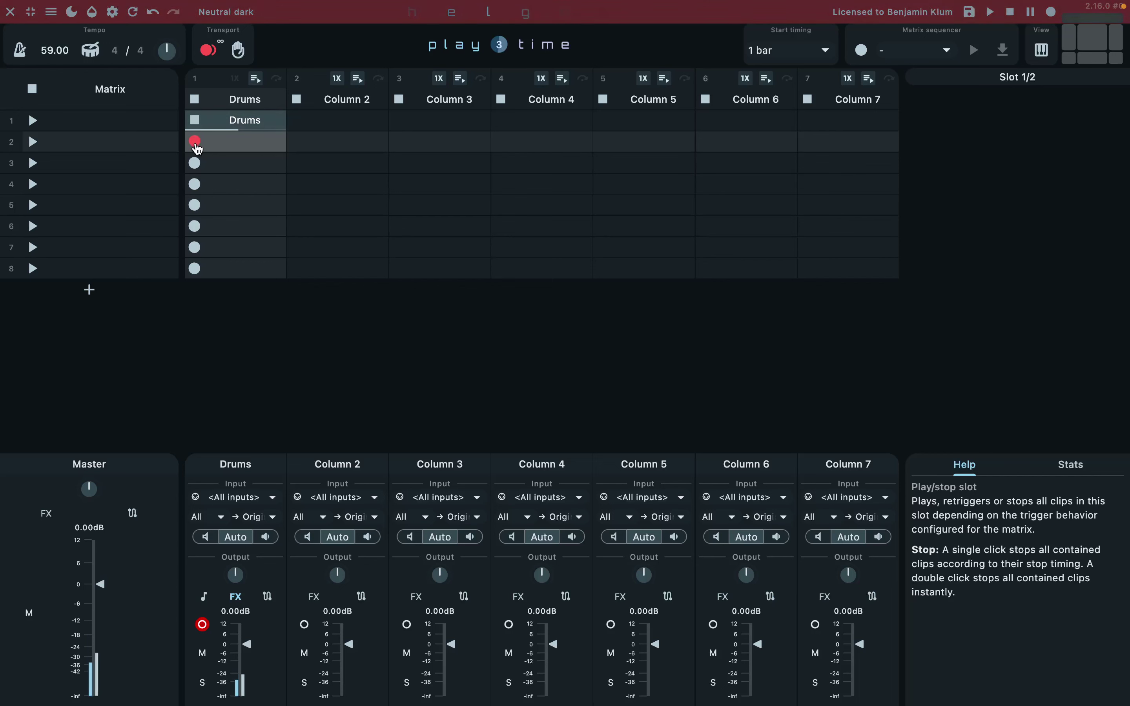
{"action": "left_click", "coordinate": [198, 148]}
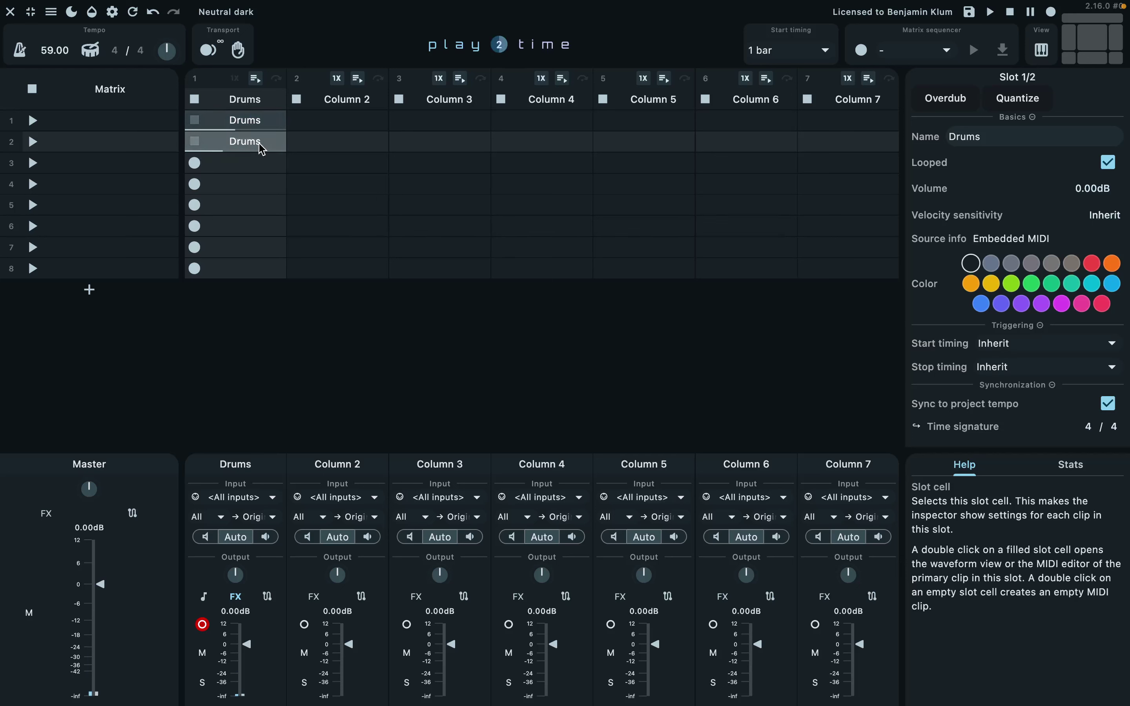
{"action": "left_click", "coordinate": [1028, 99]}
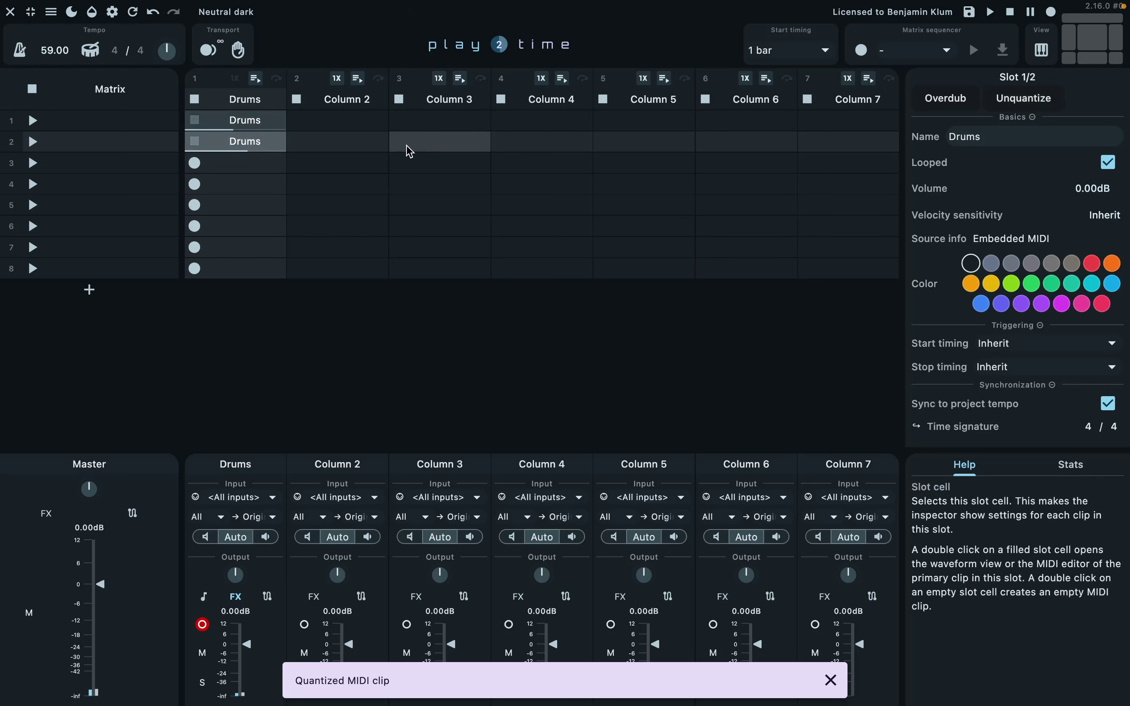
Set the velocity of all notes in the second Drums clip to 127 in the MIDI editor, and close the editor
{"action": "double_click", "coordinate": [260, 146]}
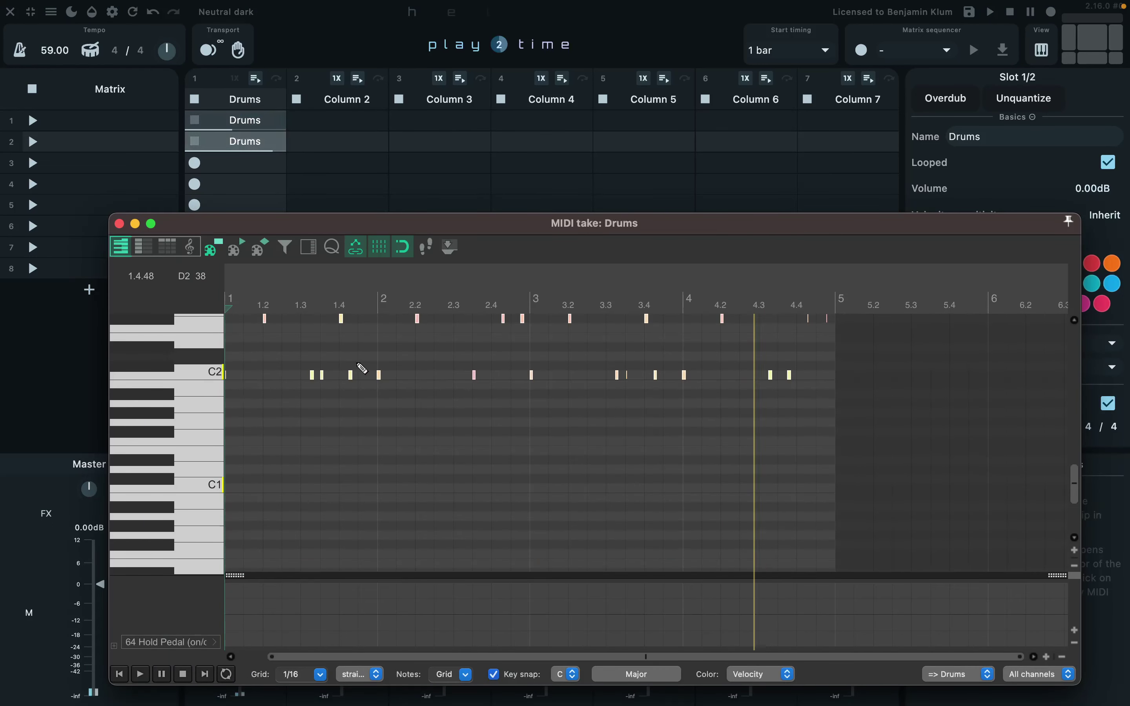
{"action": "left_click", "coordinate": [349, 373]}
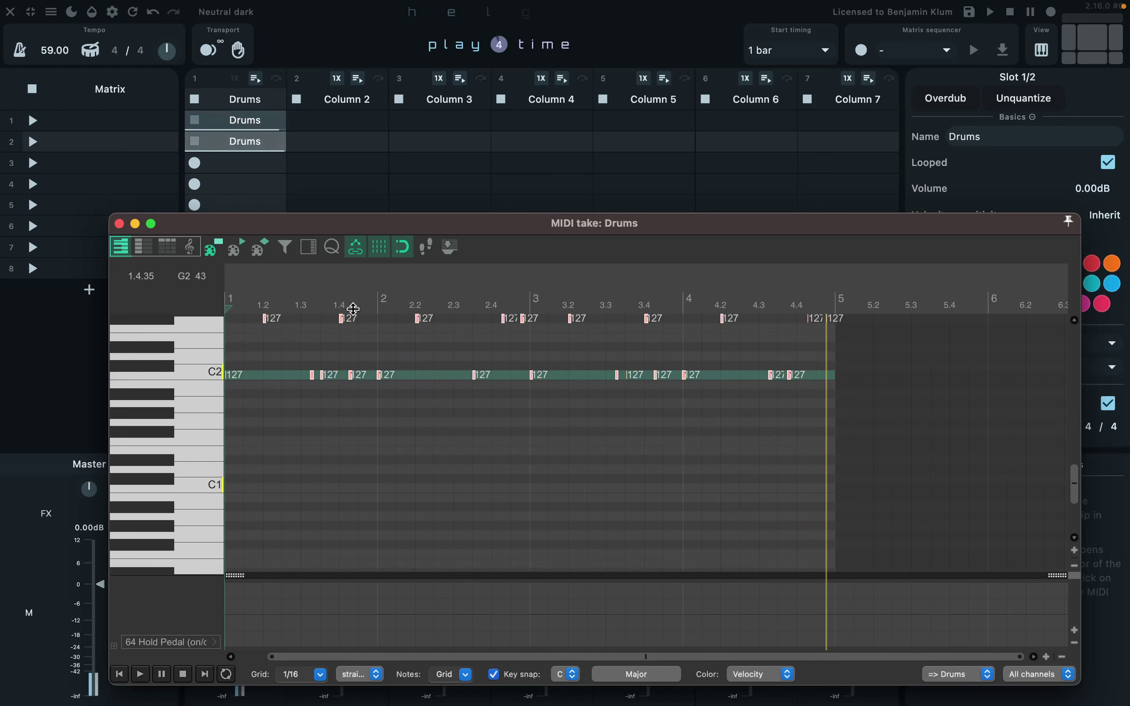
{"action": "left_click", "coordinate": [120, 223]}
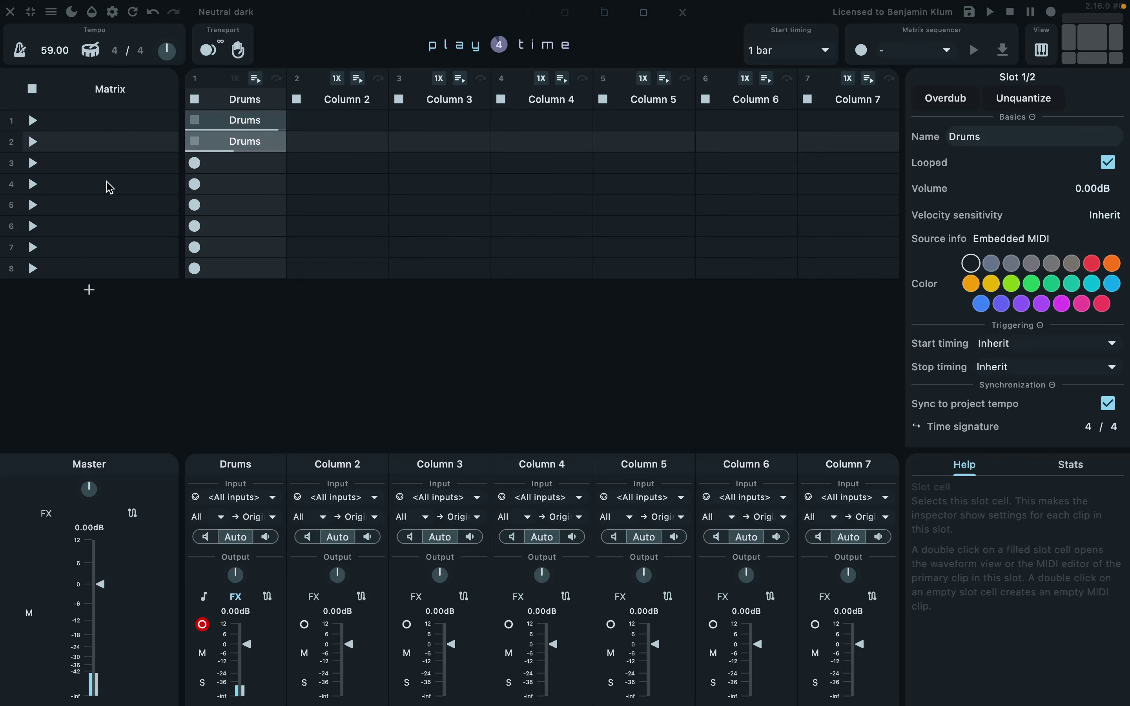
Switch to REAPER's main window and save the project as playtime-demo on the Desktop in its own subdirectory, without copying media
{"action": "key", "text": "ctrl+Left"}
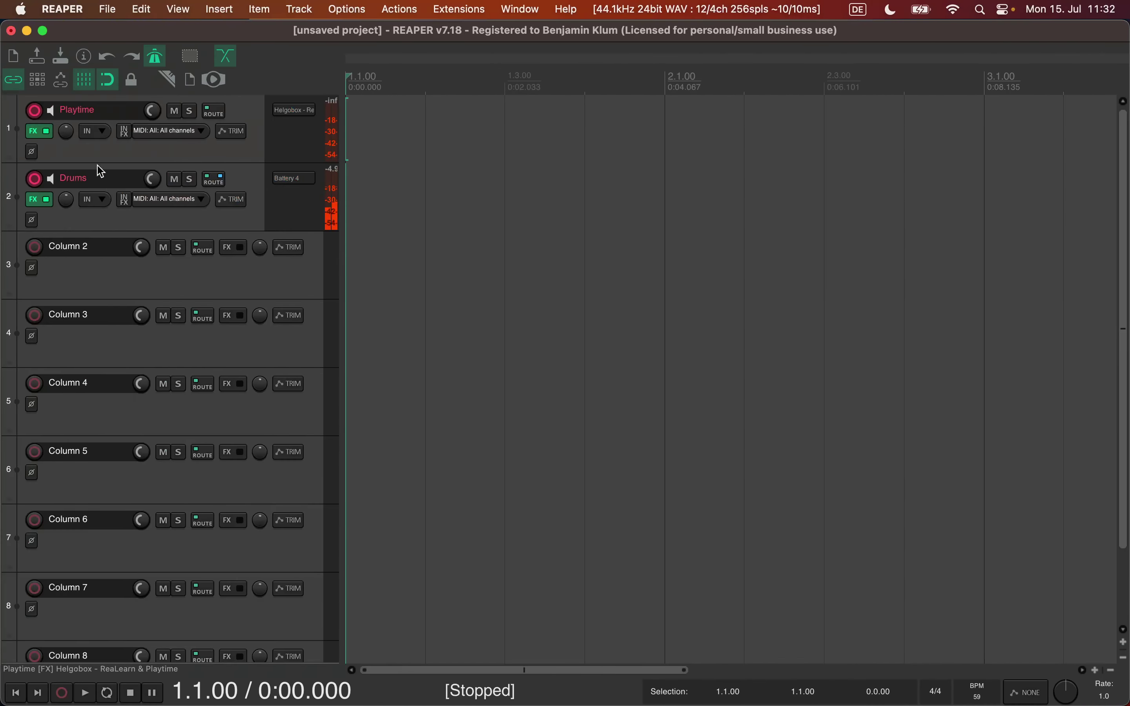
{"action": "left_click", "coordinate": [107, 9]}
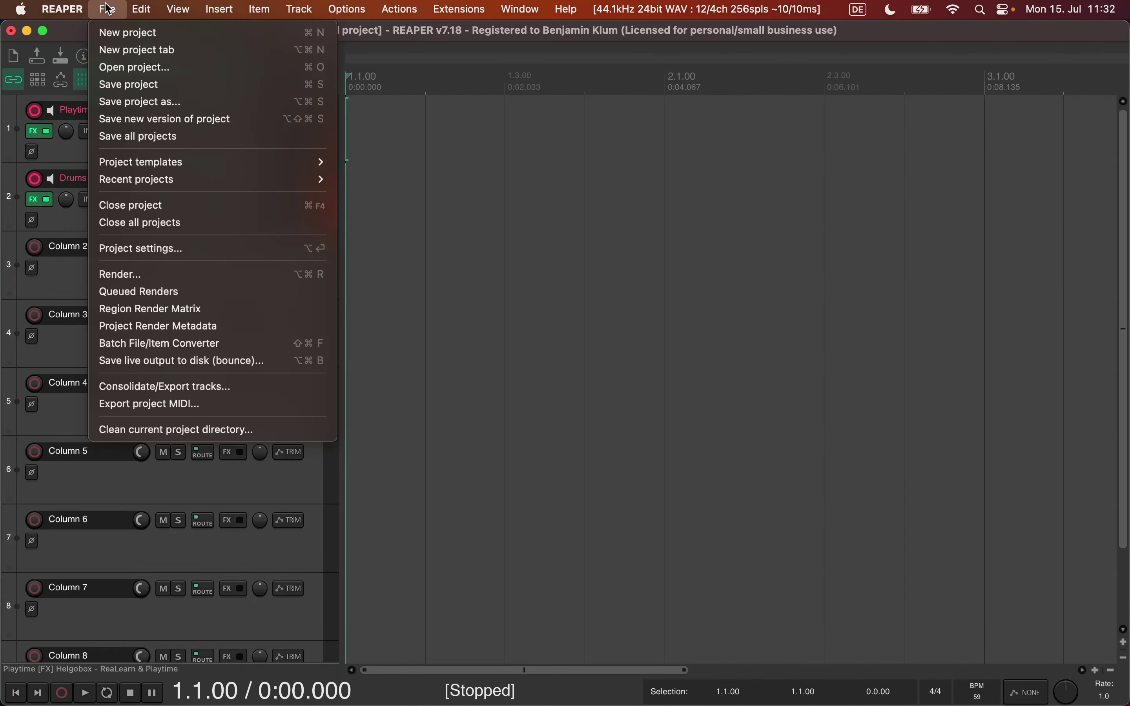
{"action": "left_click", "coordinate": [139, 101]}
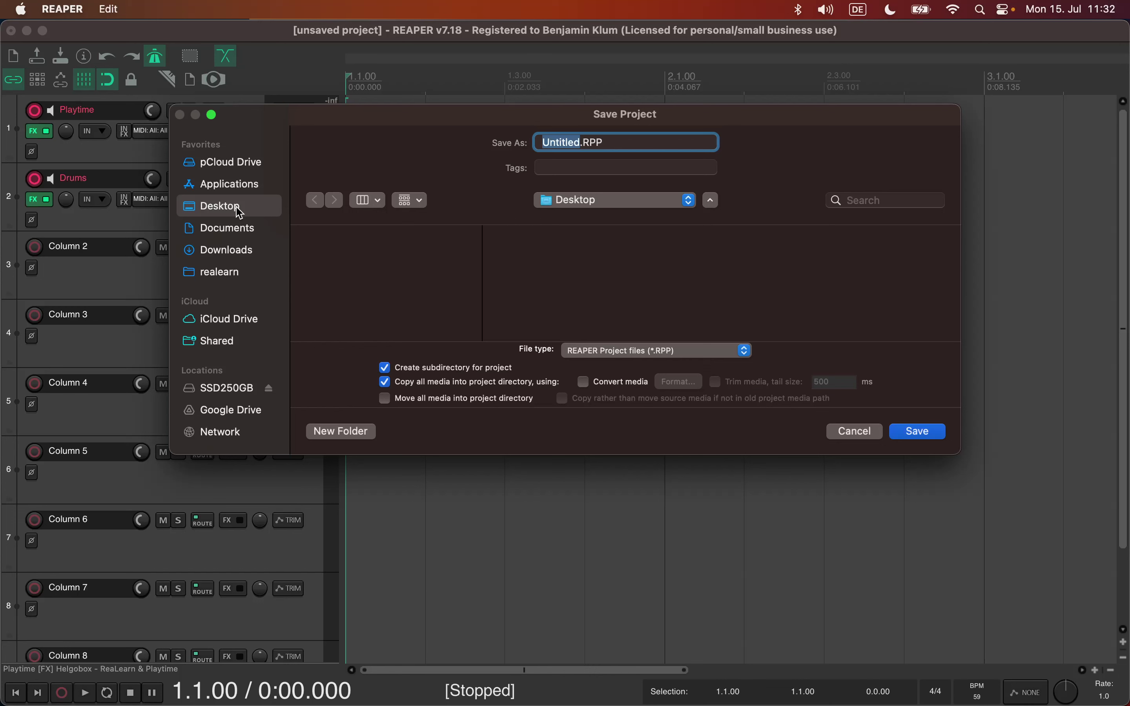
{"action": "type", "text": "playtime-demo"}
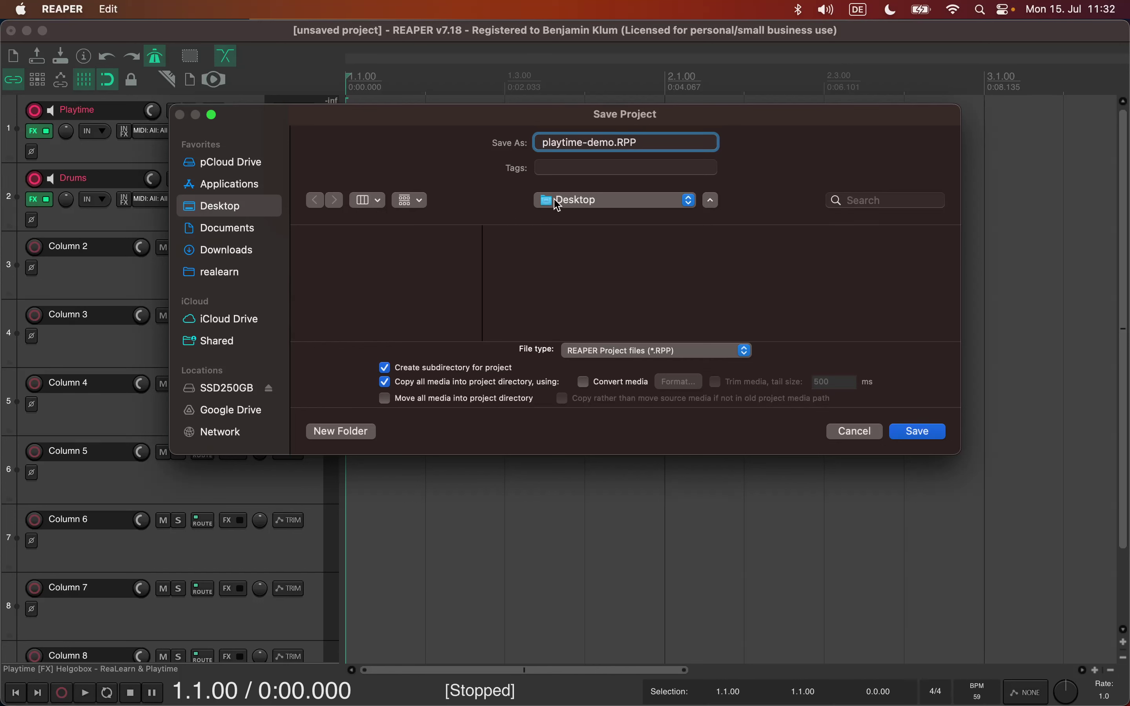
{"action": "left_click", "coordinate": [530, 385]}
{"action": "left_click", "coordinate": [911, 435]}
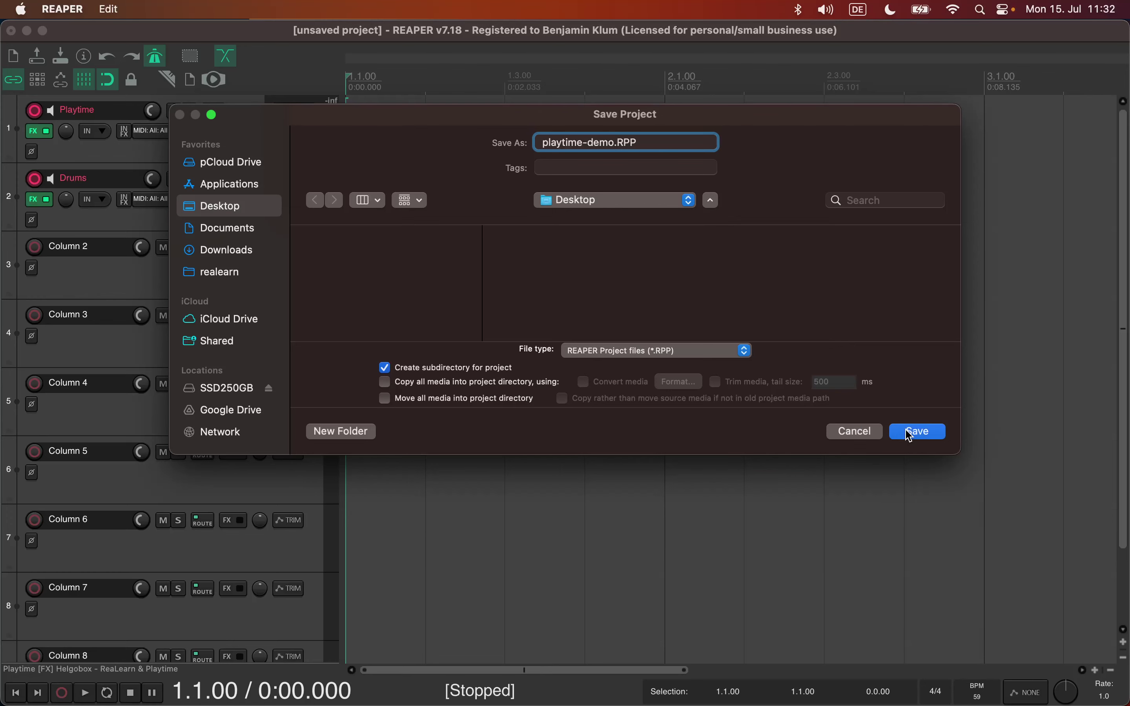
Switch back to the Playtime window and rename the first clip in the Drums column to Hihats
{"action": "key", "text": "ctrl+Right"}
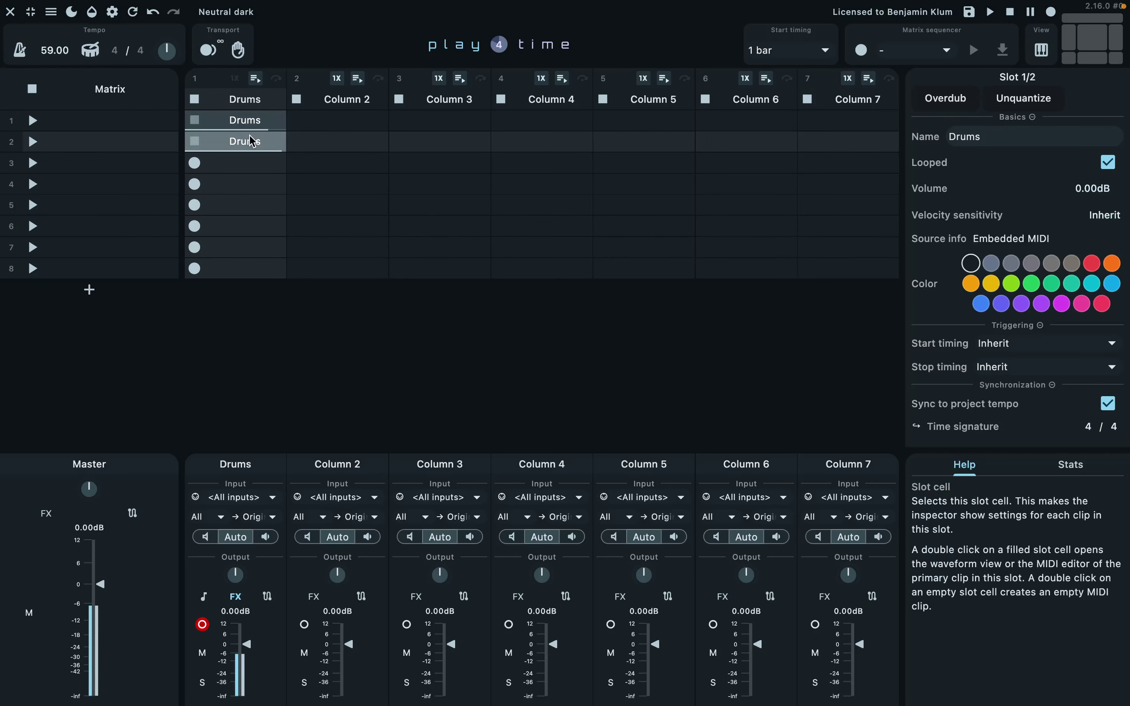
{"action": "left_click", "coordinate": [249, 122]}
{"action": "key", "text": "F2"}
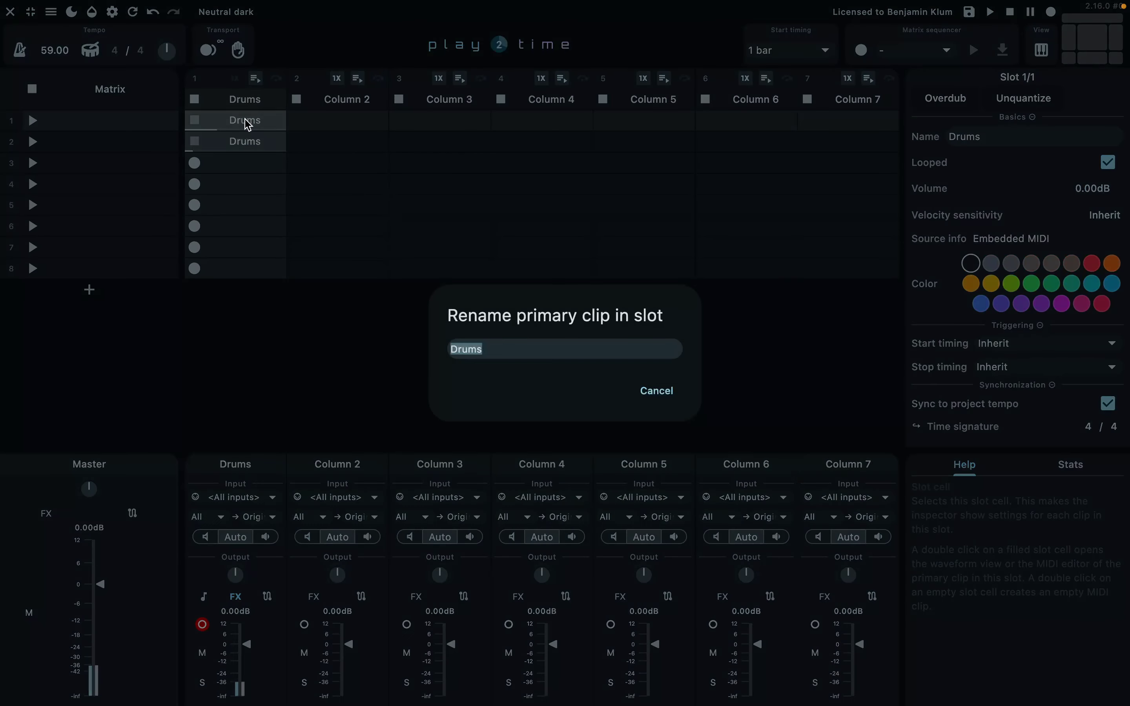
{"action": "type", "text": "Hihats"}
{"action": "key", "text": "Return"}
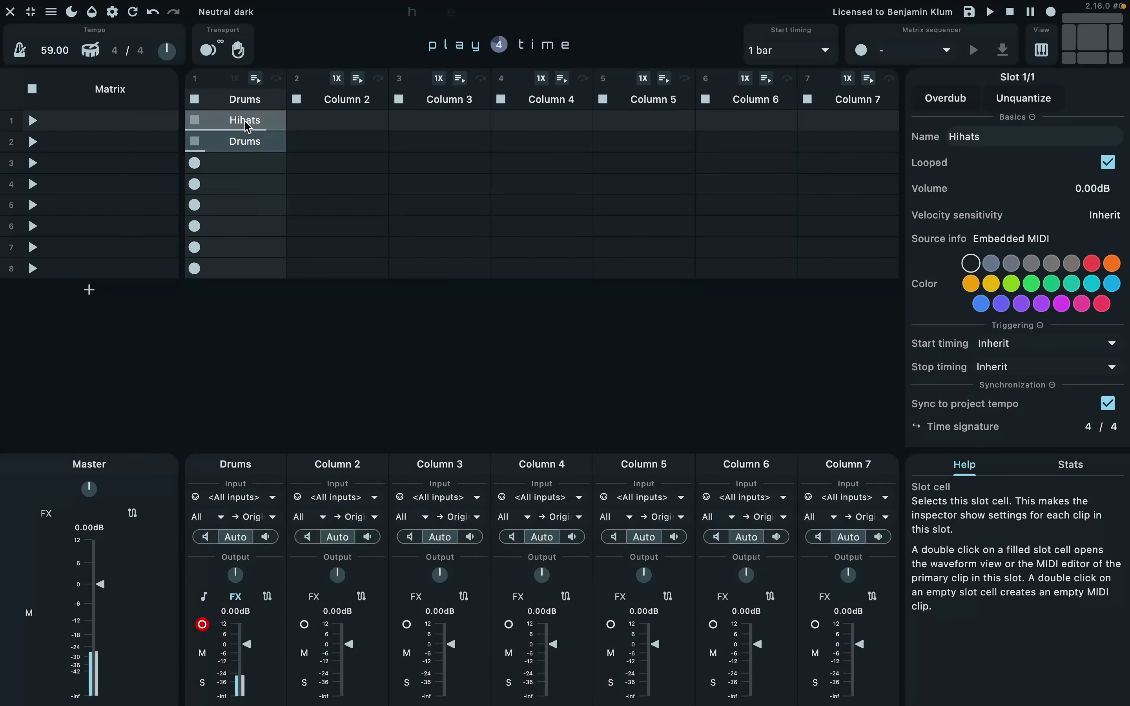
Rename the second clip in the Drums column to Main beat
{"action": "left_click", "coordinate": [250, 145]}
{"action": "key", "text": "F2"}
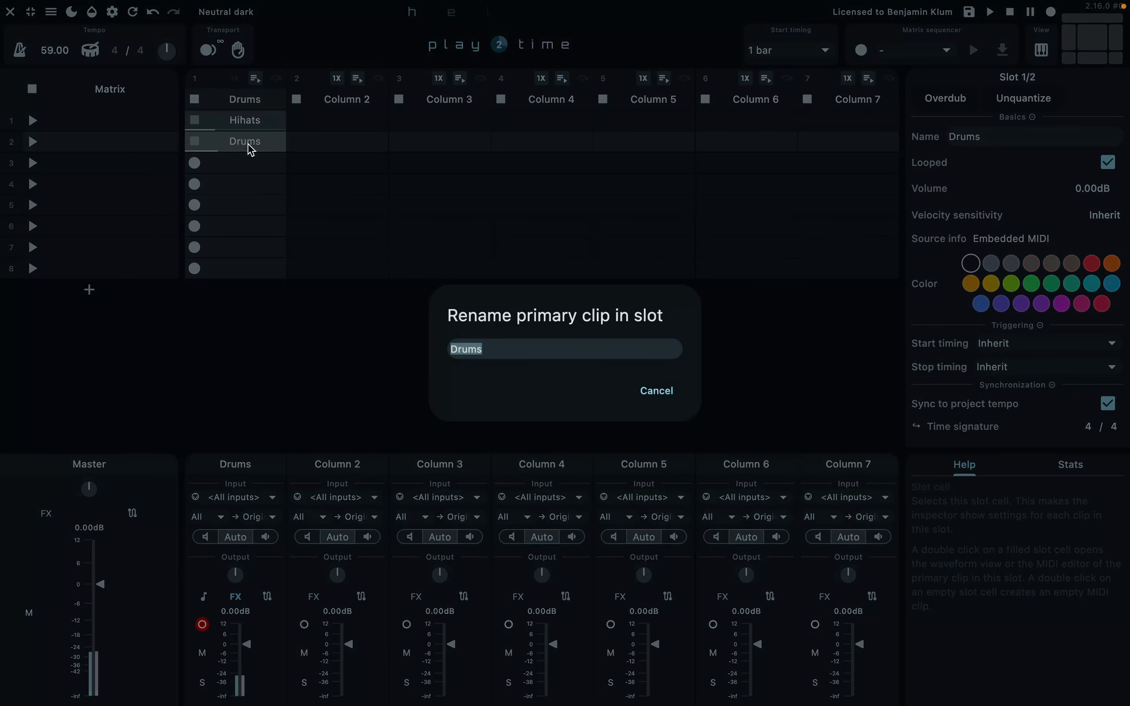
{"action": "type", "text": "Main beat"}
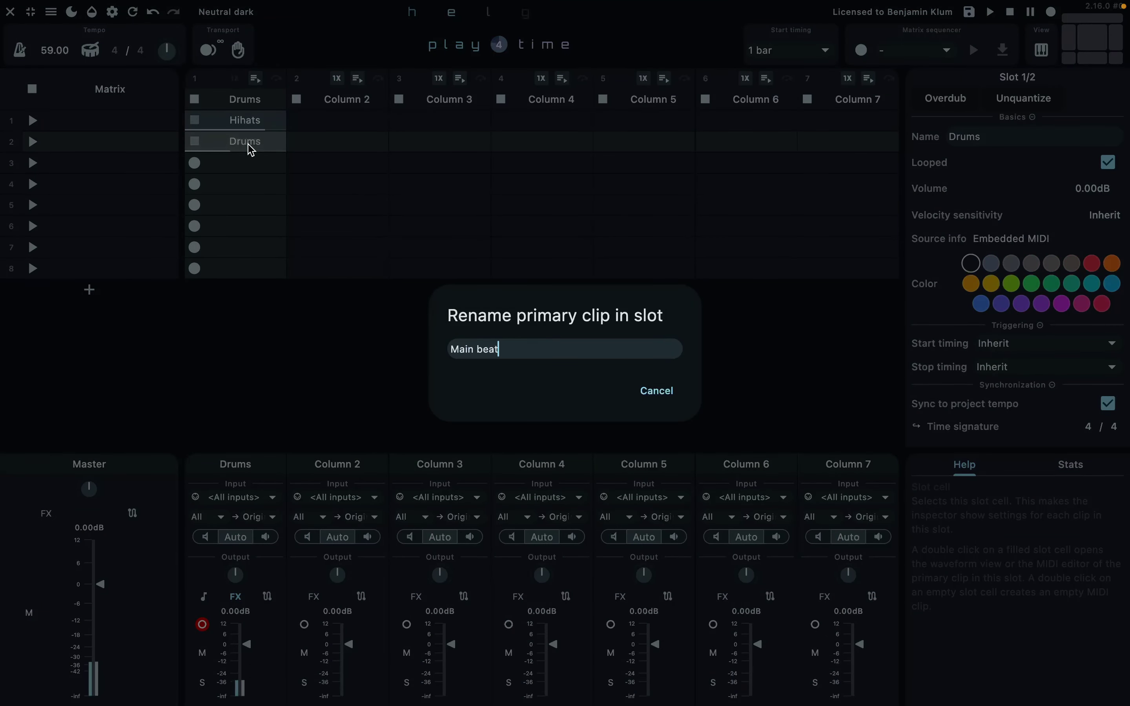
{"action": "key", "text": "Return"}
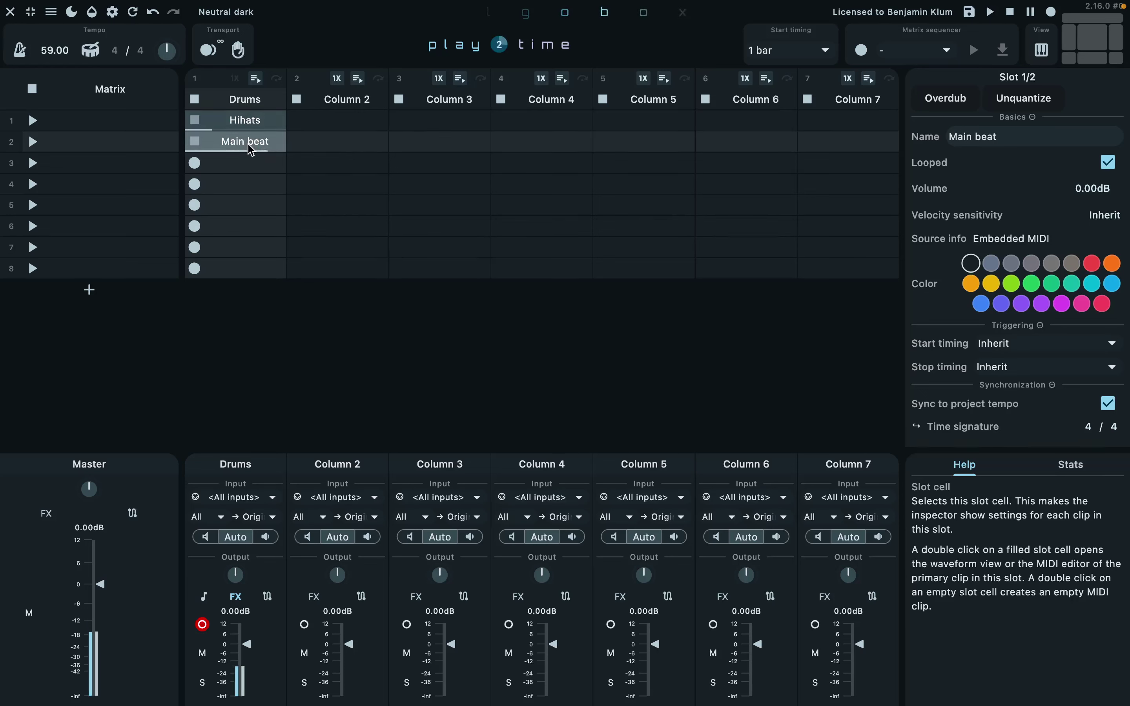
Rename the second column's track to Piano
{"action": "left_click", "coordinate": [342, 106]}
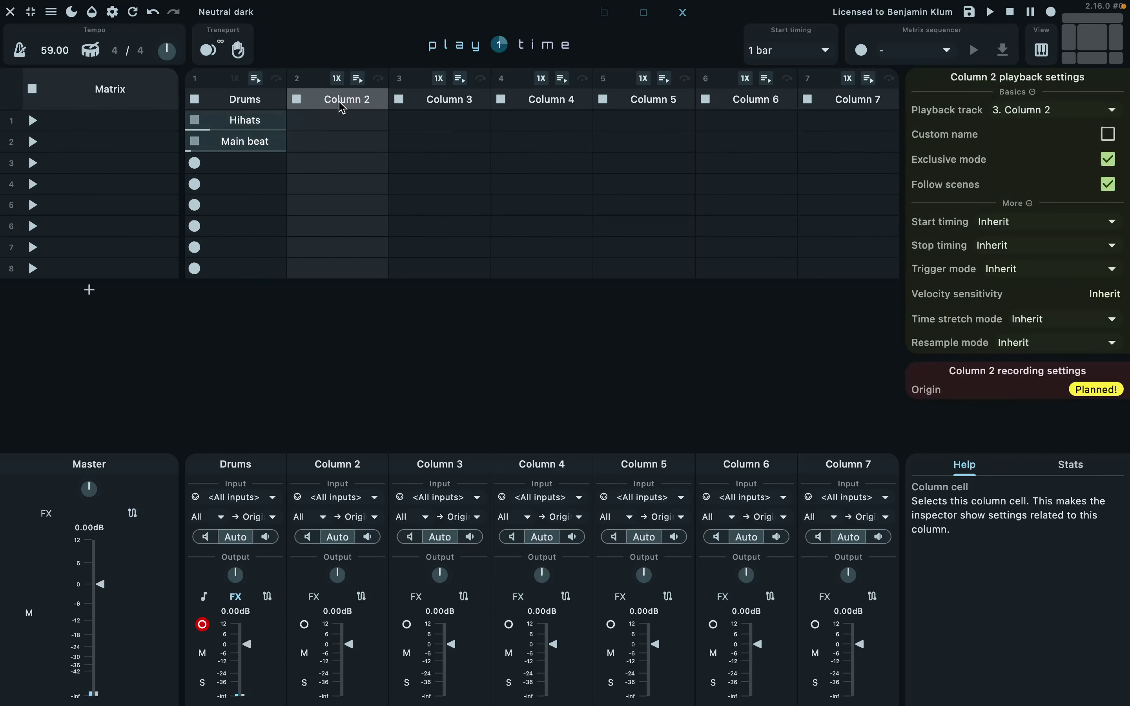
{"action": "double_click", "coordinate": [342, 106]}
{"action": "type", "text": "Piano"}
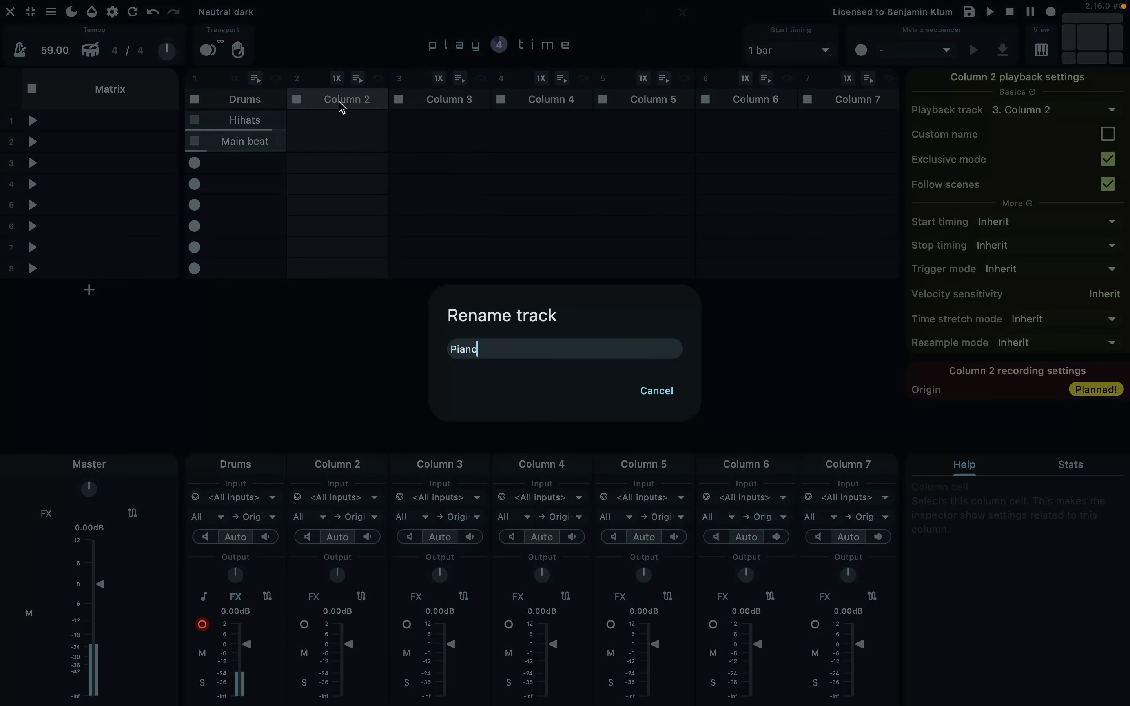
{"action": "key", "text": "Return"}
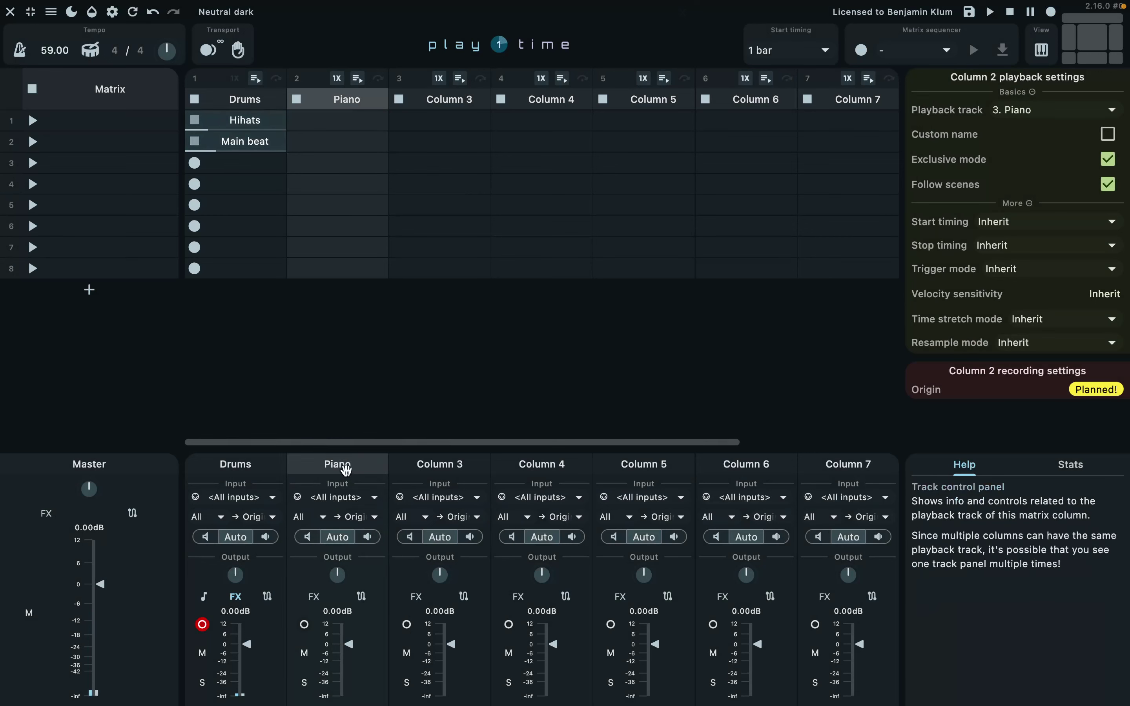
Set the Piano track's input to stereo 3/4 (H1n L/H1n R) and arm it for recording instead of the Drums track
{"action": "left_click", "coordinate": [361, 505]}
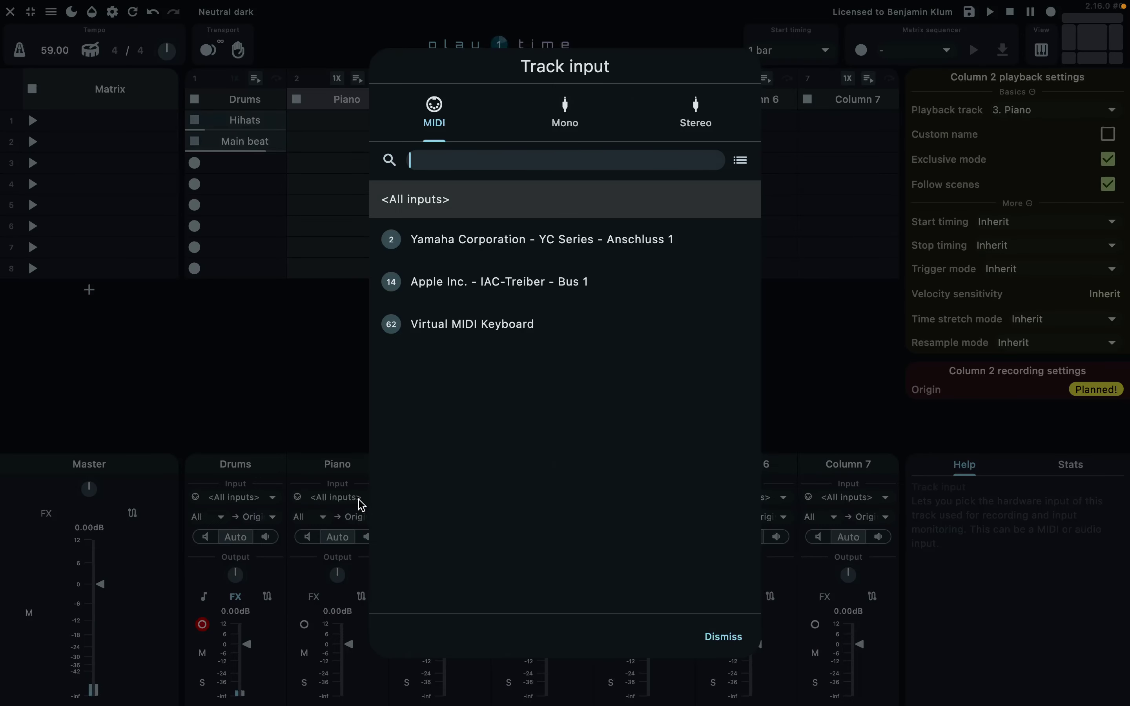
{"action": "left_click", "coordinate": [705, 131]}
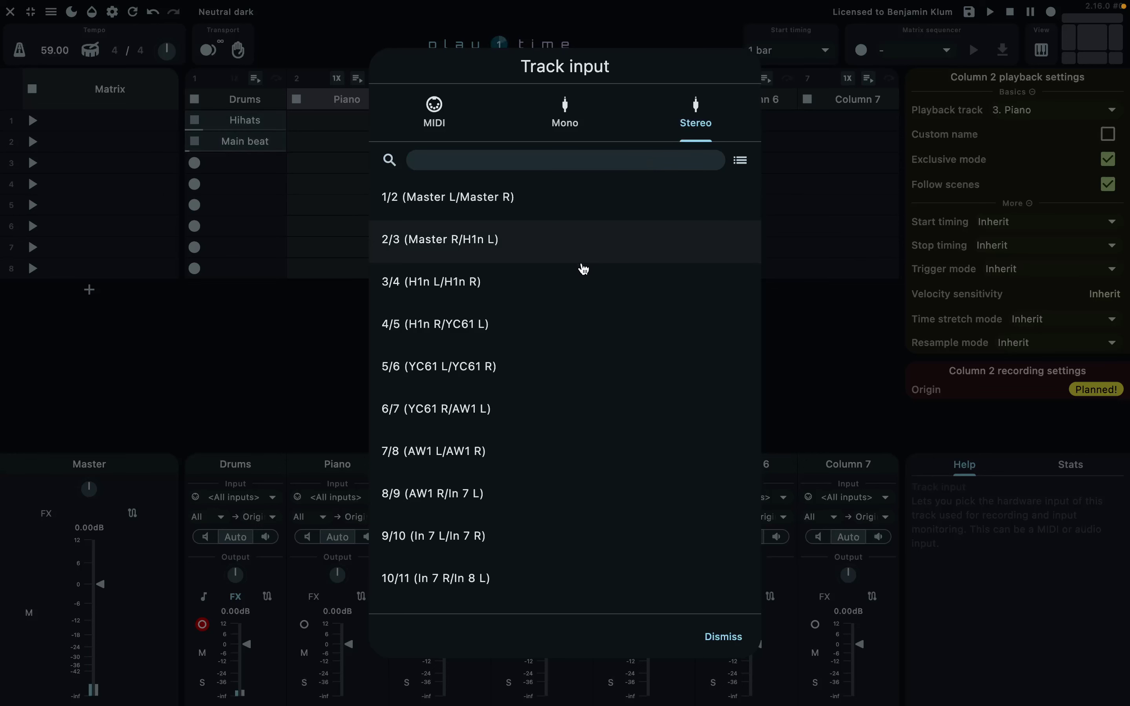
{"action": "left_click", "coordinate": [449, 282]}
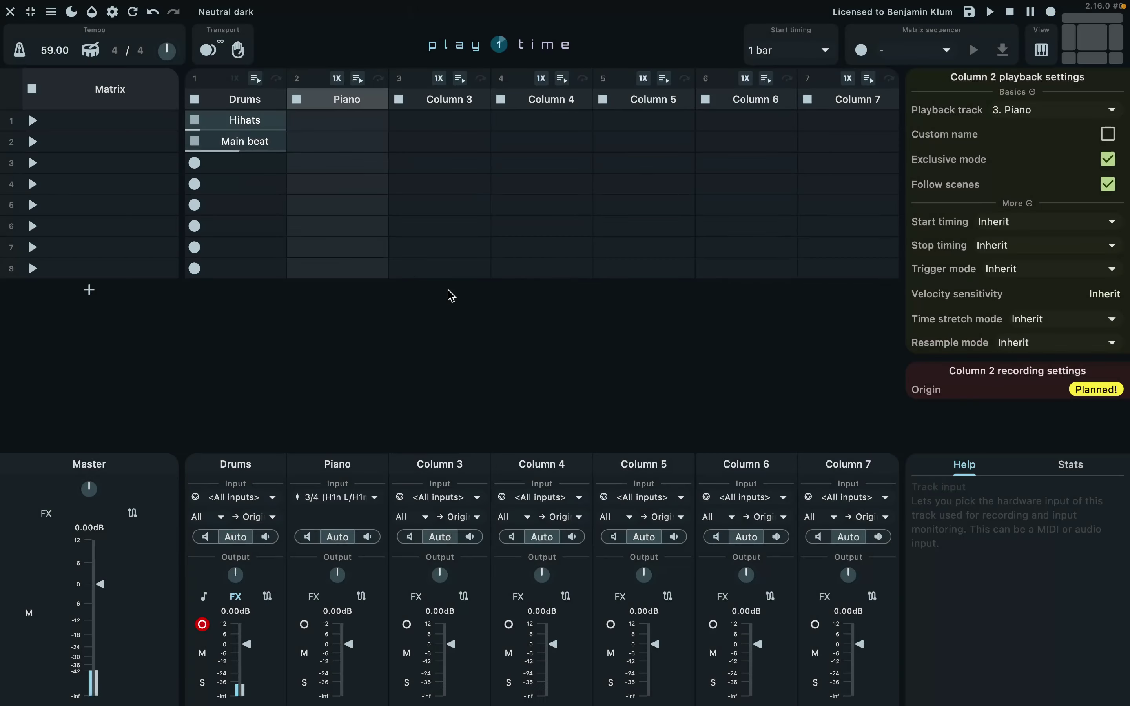
{"action": "left_click", "coordinate": [204, 628]}
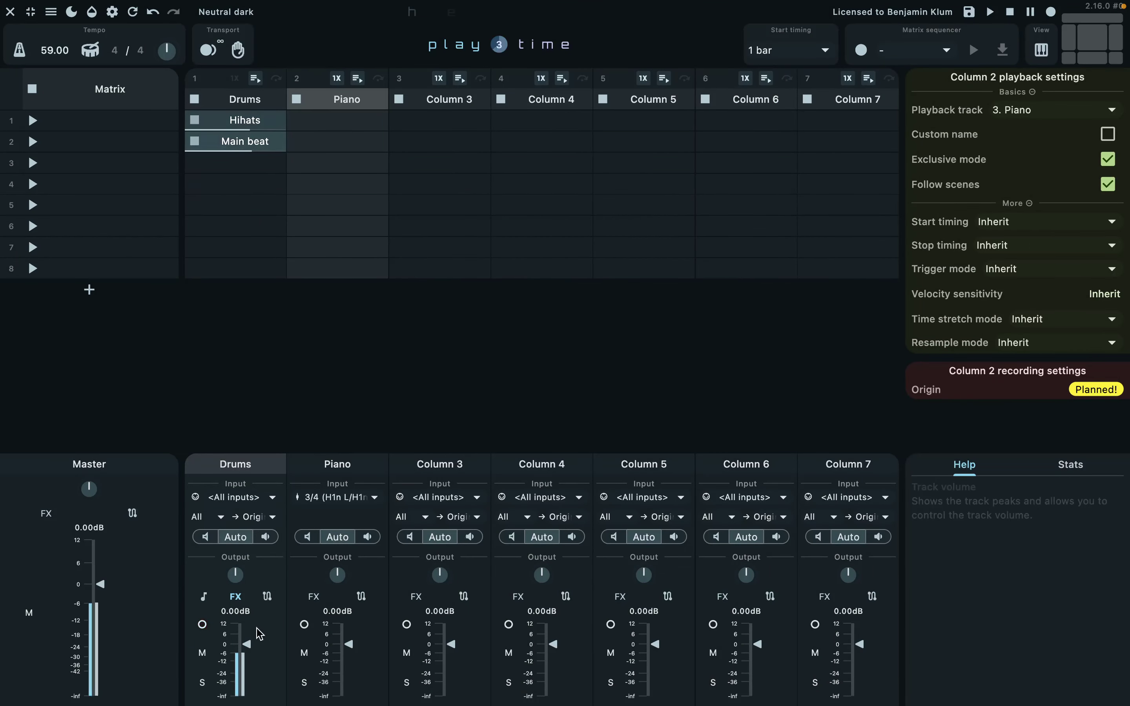
{"action": "left_click", "coordinate": [304, 626]}
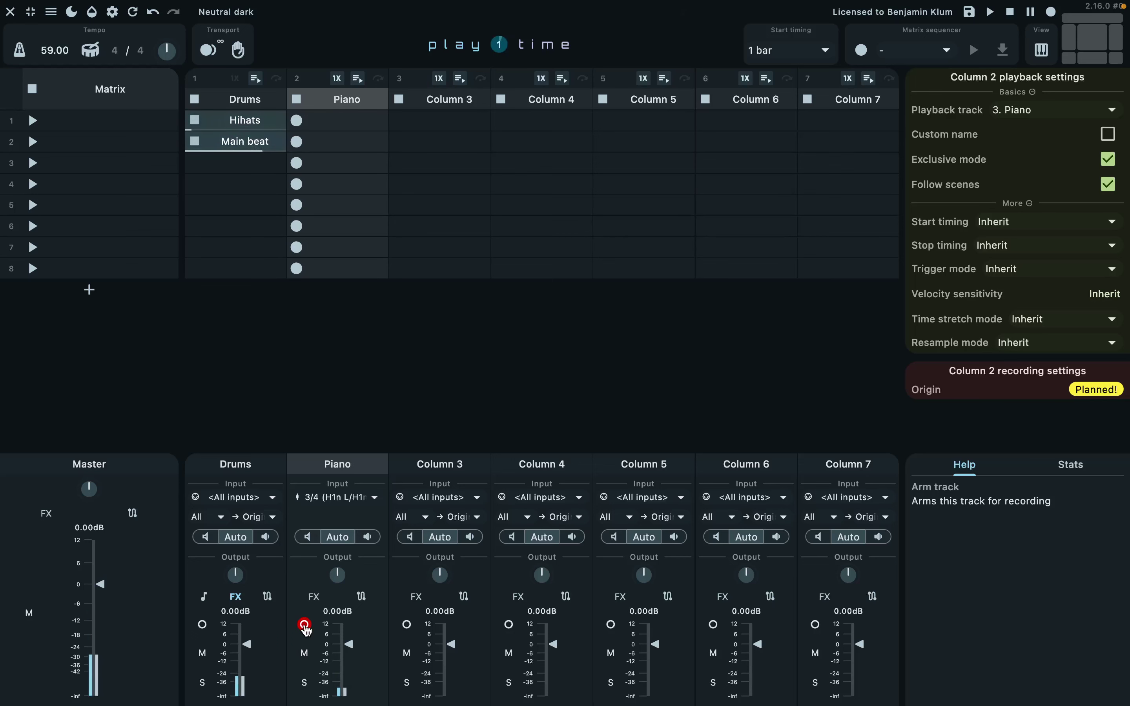
Record an open-ended clip in the first slot of the Piano column and clear that slot
{"action": "left_click", "coordinate": [299, 123]}
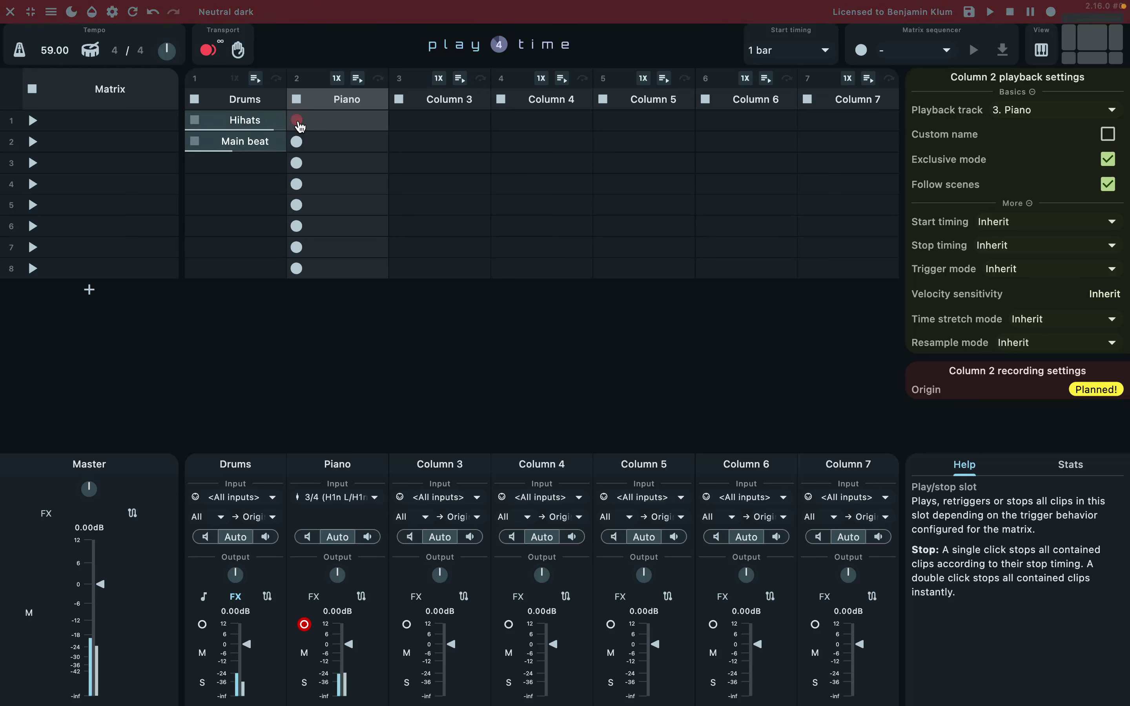
{"action": "left_click", "coordinate": [297, 120]}
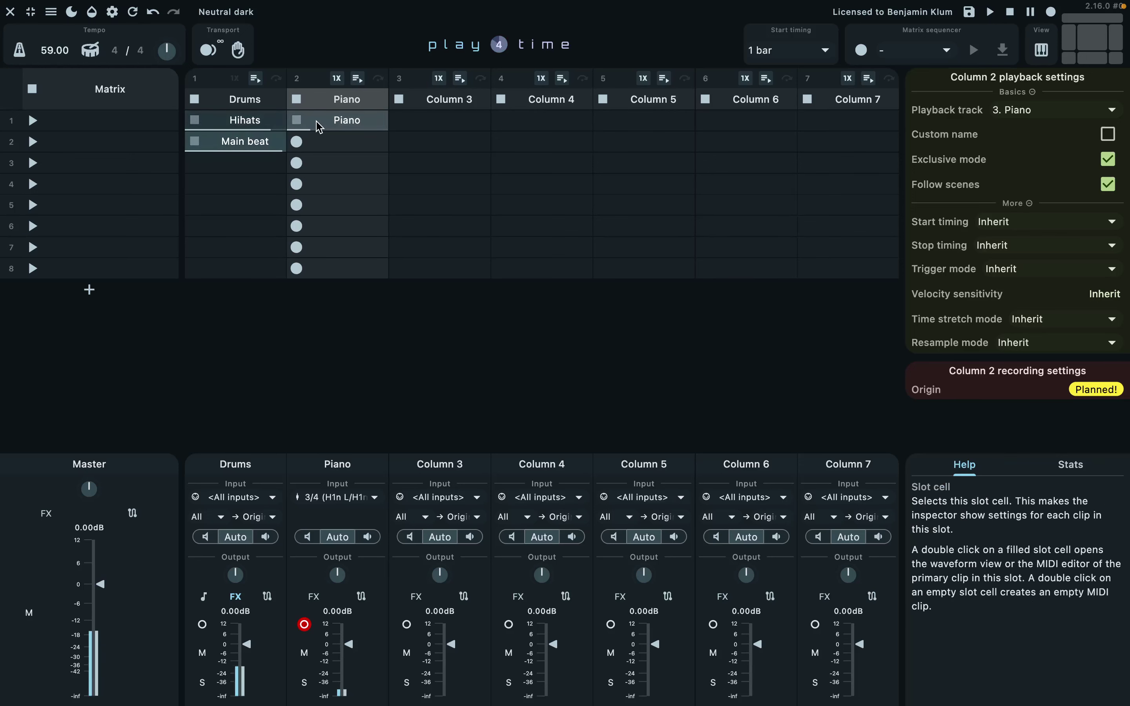
{"action": "left_click", "coordinate": [319, 127]}
{"action": "right_click", "coordinate": [319, 127]}
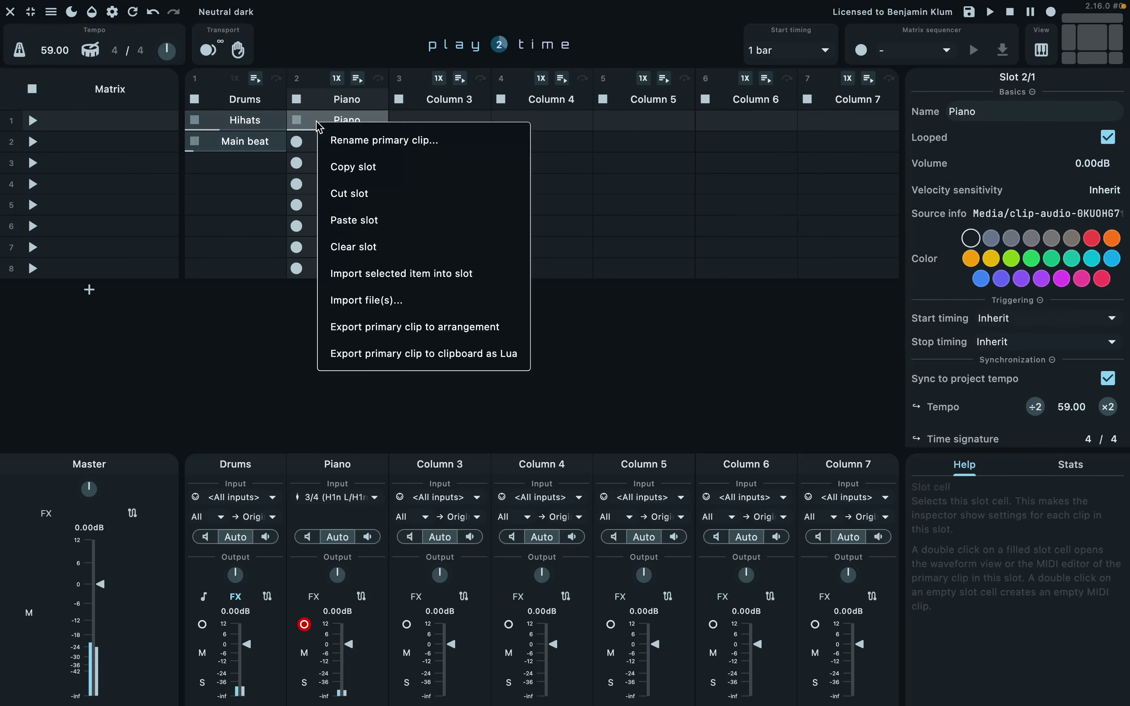
{"action": "left_click", "coordinate": [368, 255]}
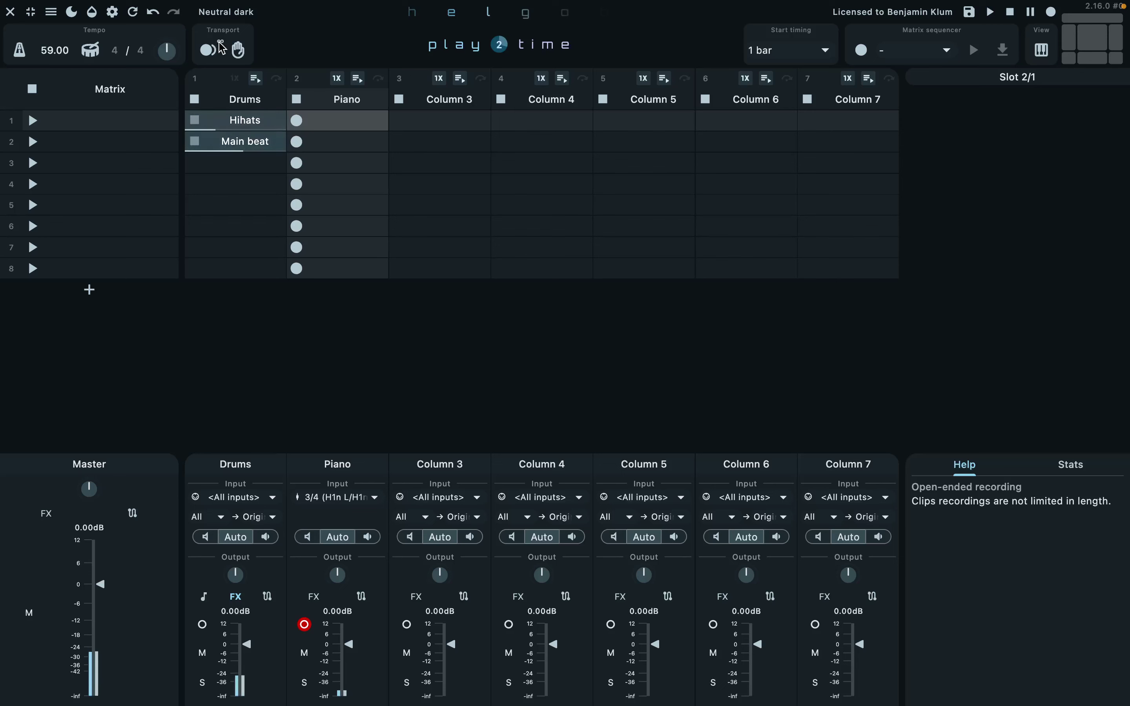
In the matrix's global recording settings, set the length to 8 bars and enable the recording length limit
{"action": "left_click", "coordinate": [90, 98]}
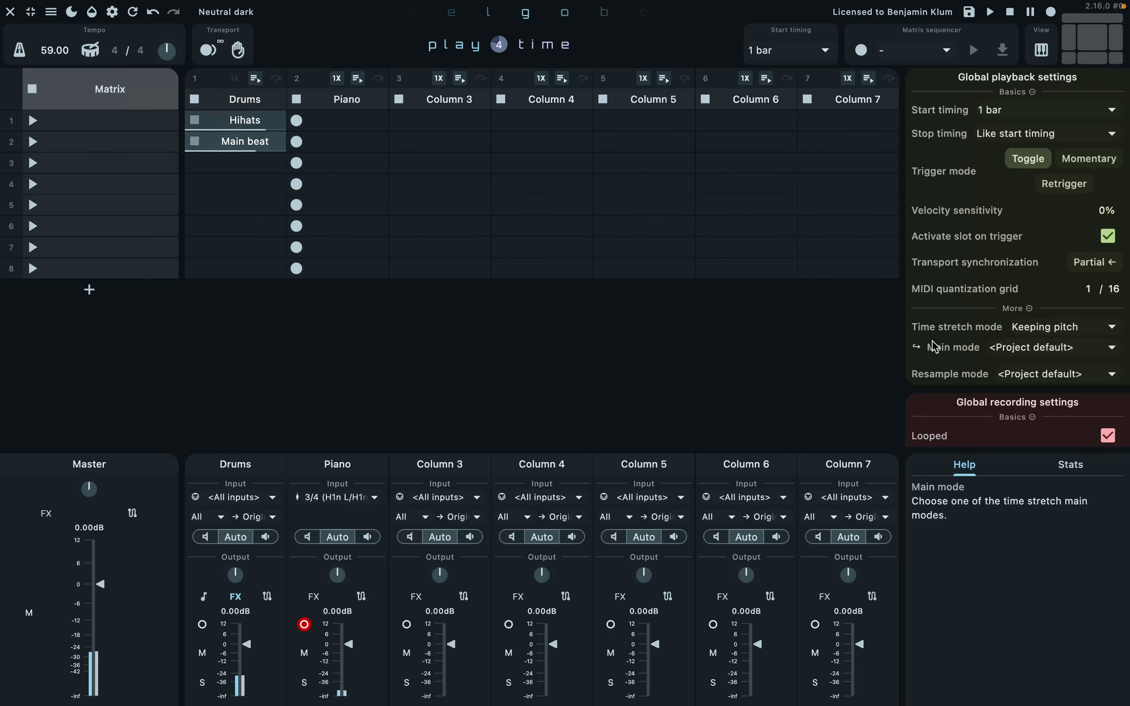
{"action": "scroll", "coordinate": [958, 323], "scroll_direction": "down", "scroll_amount": 5}
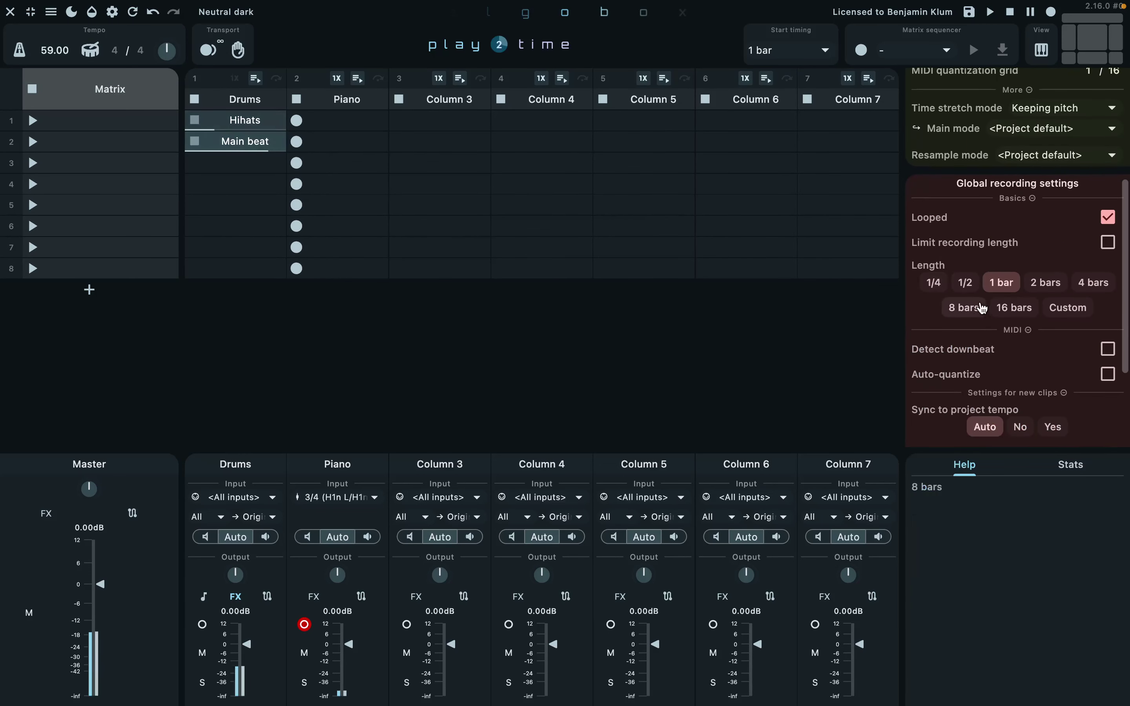
{"action": "left_click", "coordinate": [976, 314]}
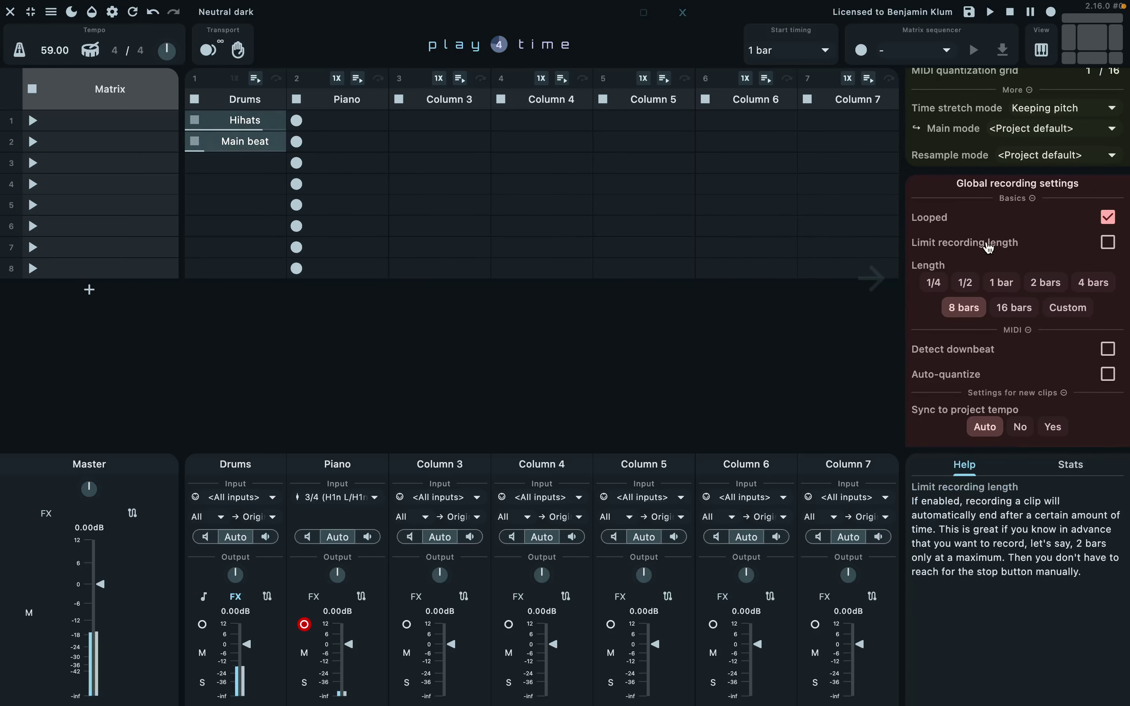
{"action": "left_click", "coordinate": [1110, 244]}
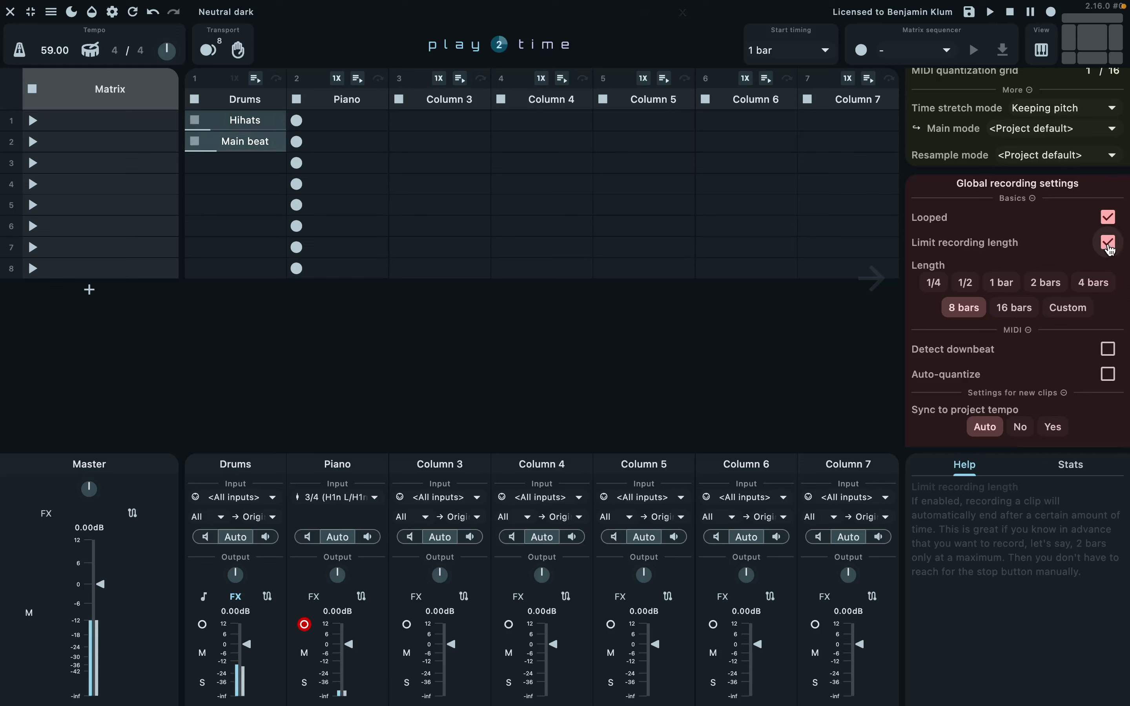
Turn the recording length limit off and back on through the smart record control's options
{"action": "left_click", "coordinate": [217, 58]}
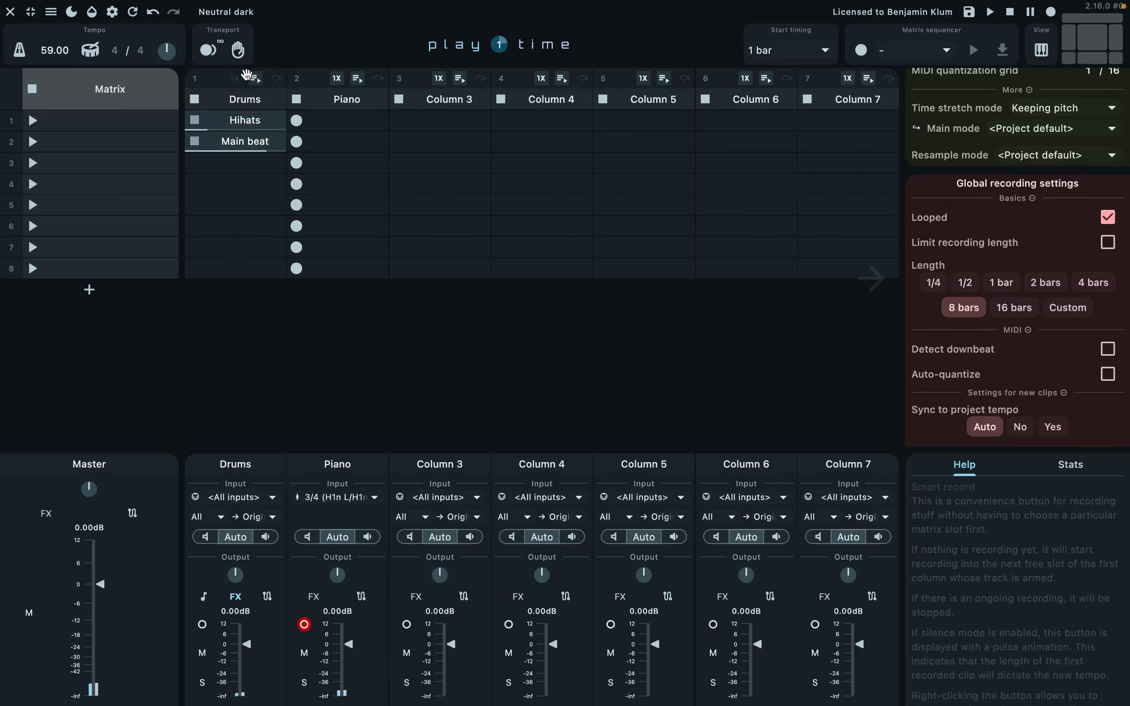
{"action": "right_click", "coordinate": [217, 58]}
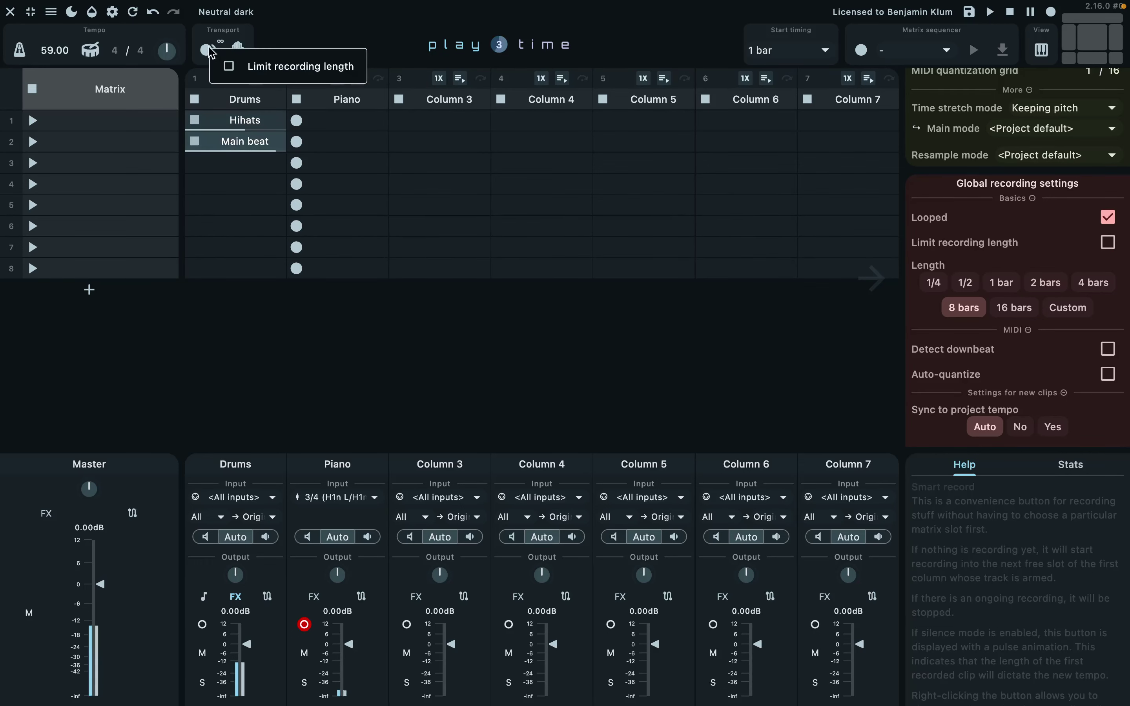
{"action": "left_click", "coordinate": [251, 69]}
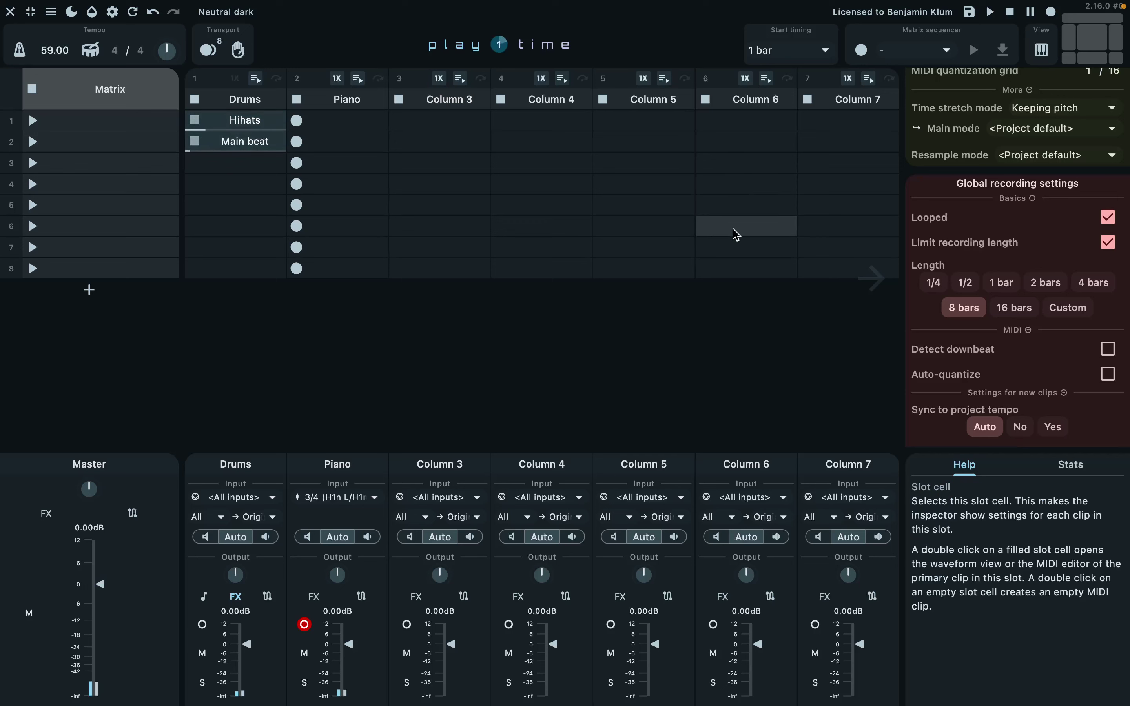
Record an 8-bar audio clip in the first slot of the Piano column and disarm the Piano track
{"action": "left_click", "coordinate": [331, 123]}
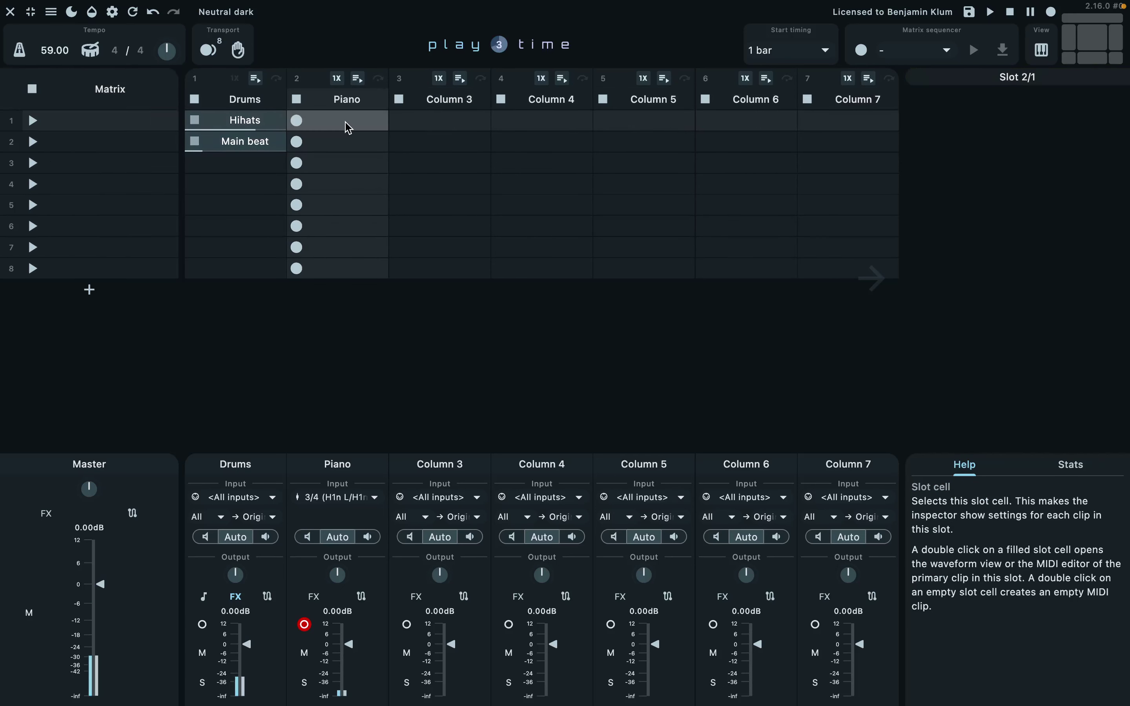
{"action": "left_click", "coordinate": [302, 122]}
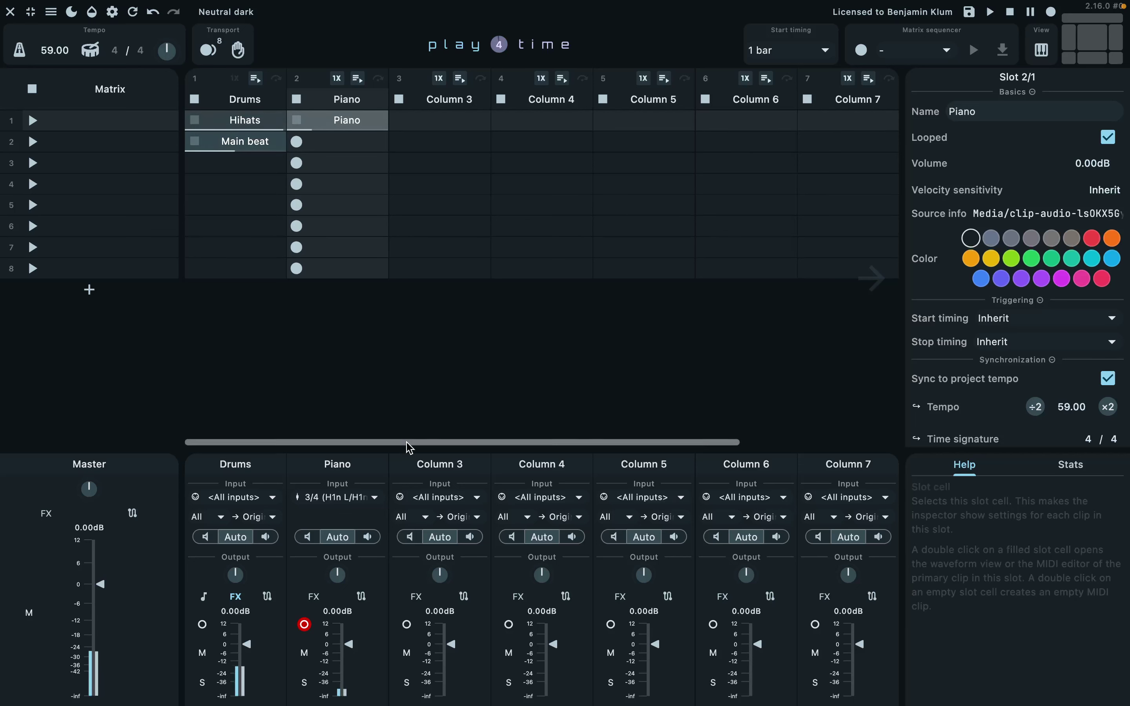
{"action": "left_click", "coordinate": [306, 627]}
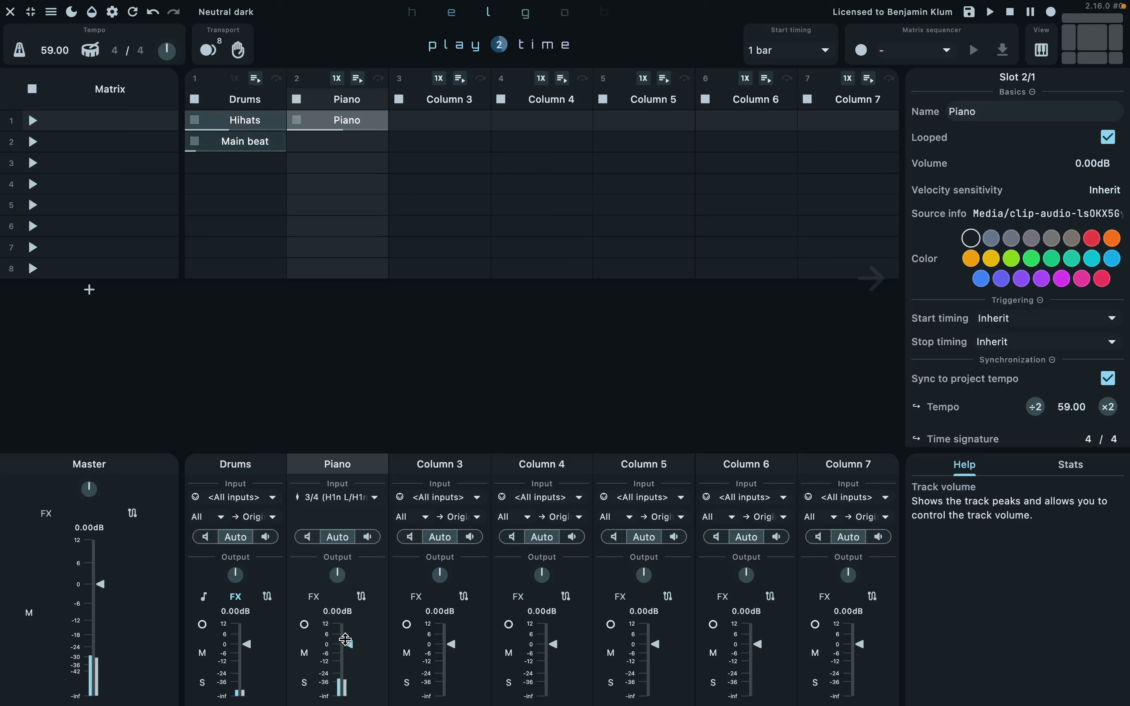
Lower the Piano track's volume to -3.82 dB and add the ReaEQ plug-in to its FX chain
{"action": "left_click_drag", "start_coordinate": [346, 640], "coordinate": [348, 646]}
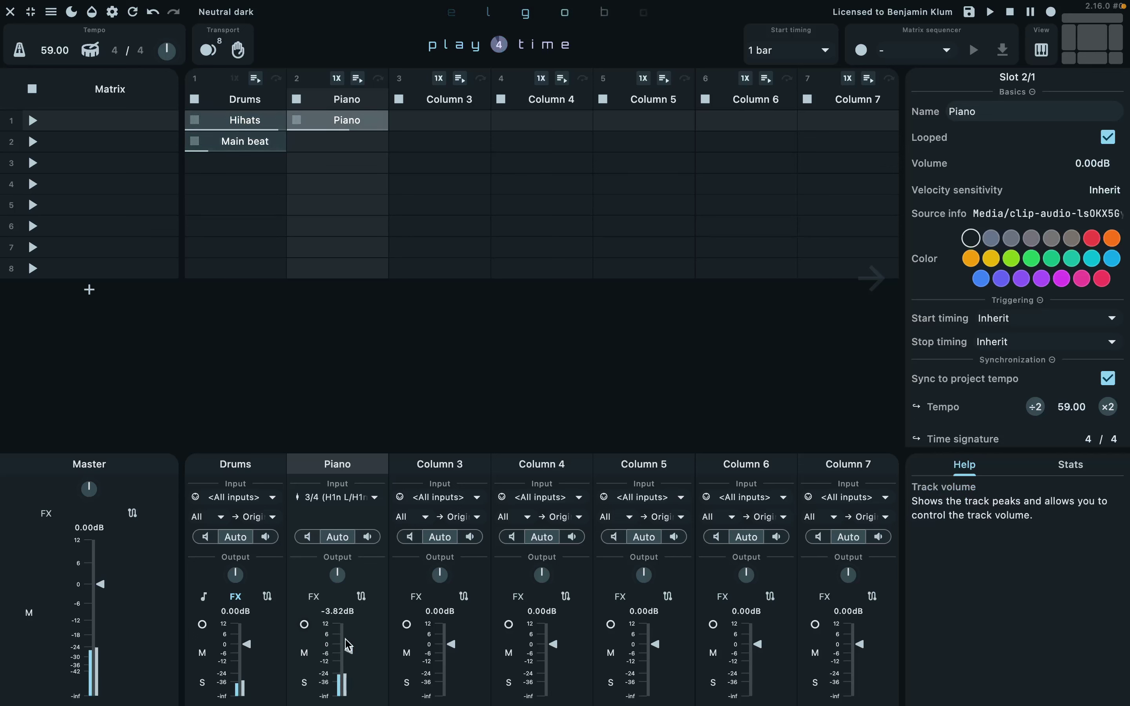
{"action": "left_click", "coordinate": [314, 597]}
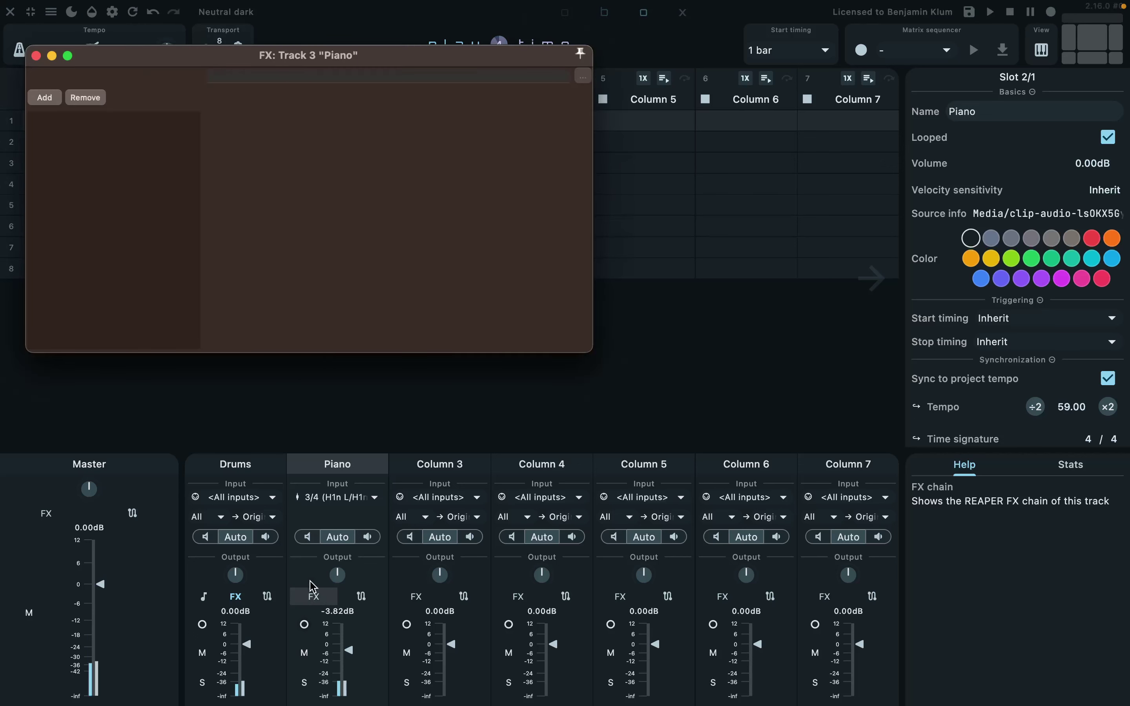
{"action": "left_click", "coordinate": [44, 98]}
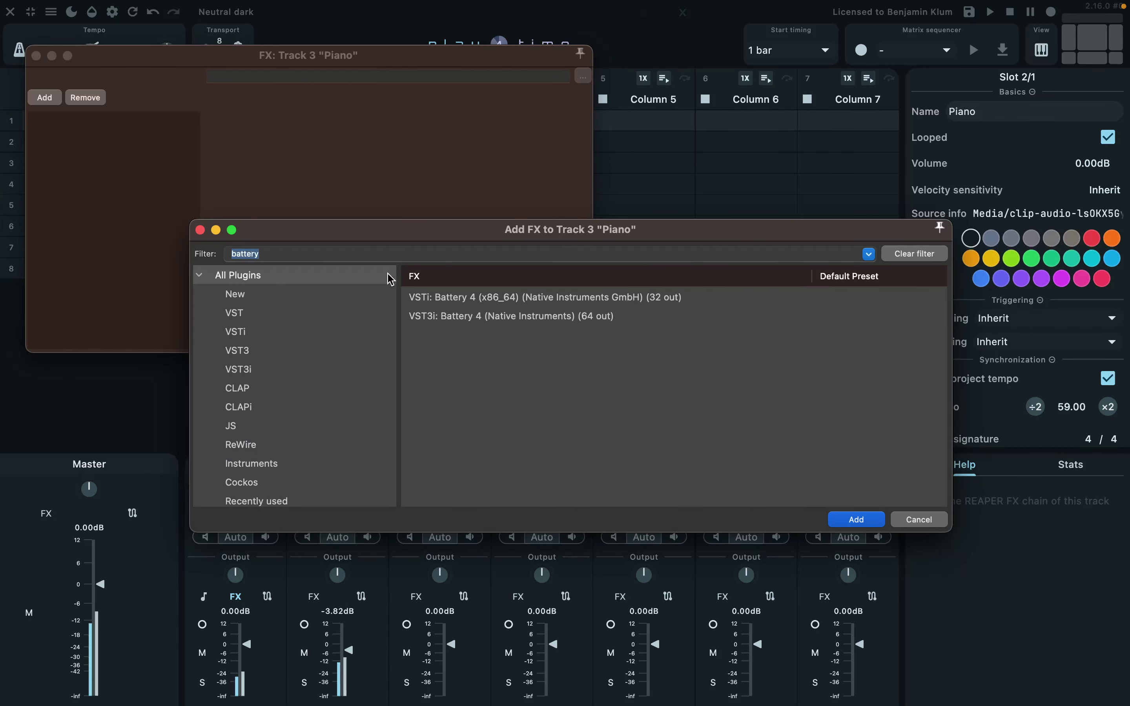
{"action": "left_click", "coordinate": [903, 255]}
{"action": "type", "text": "reaeq"}
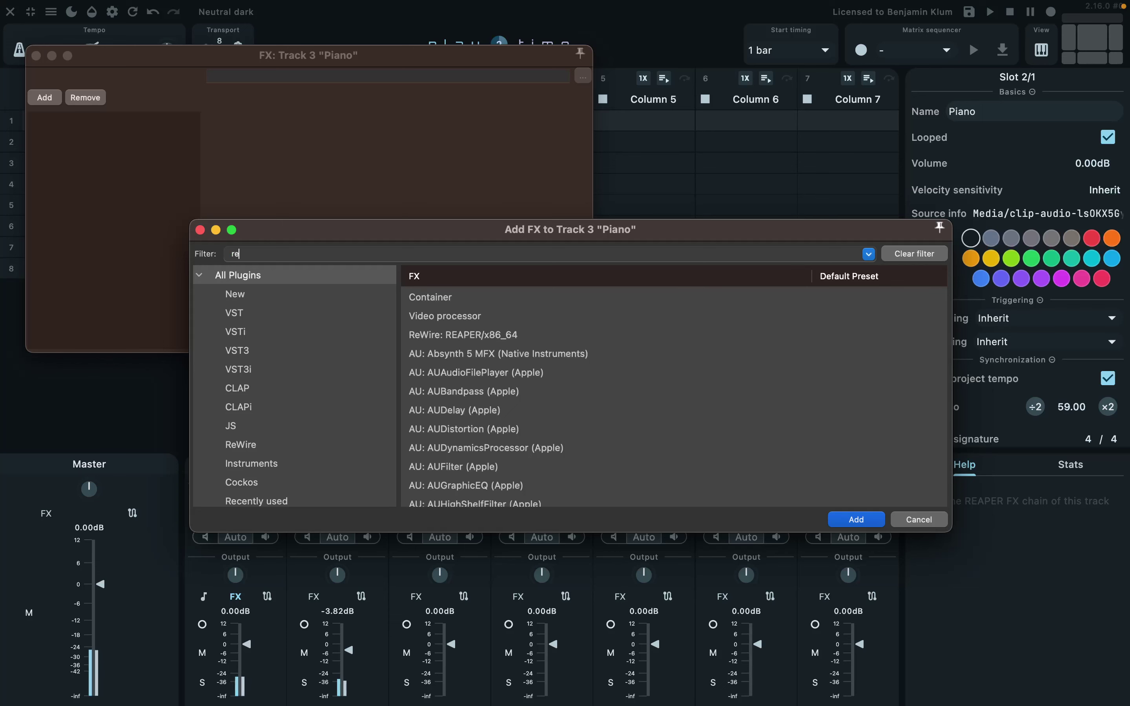
{"action": "double_click", "coordinate": [467, 301]}
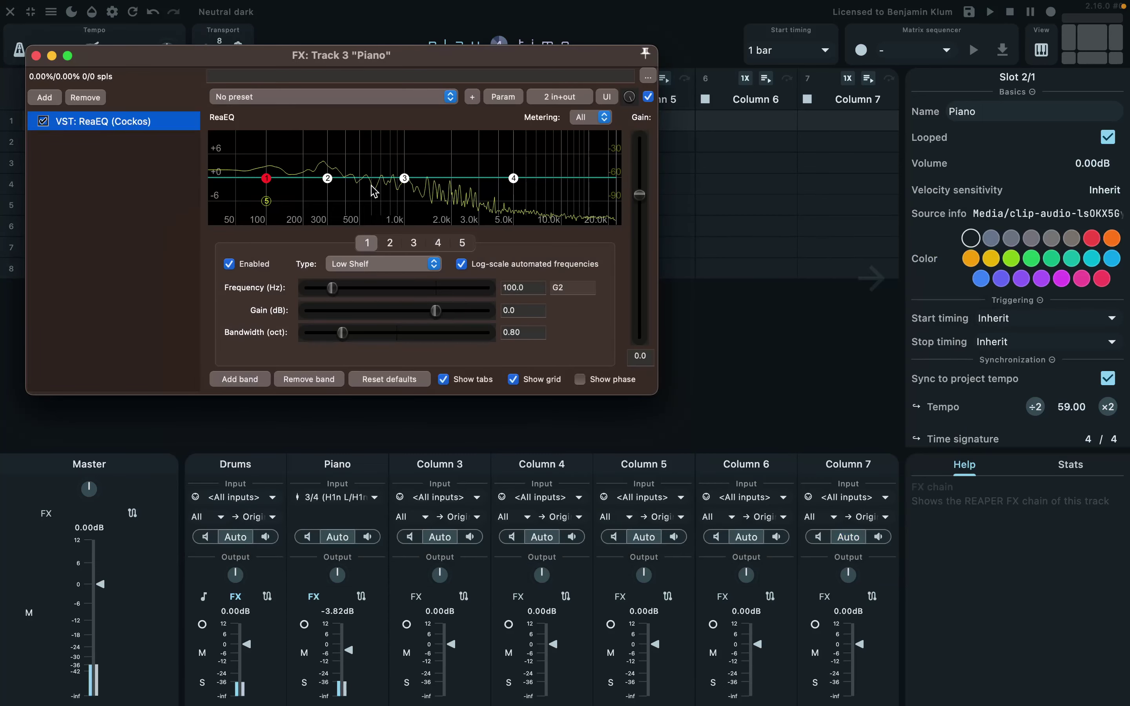
Set ReaEQ's low shelf band 1 to about 189 Hz with about -10.6 dB gain, and close the FX window
{"action": "left_click", "coordinate": [267, 179]}
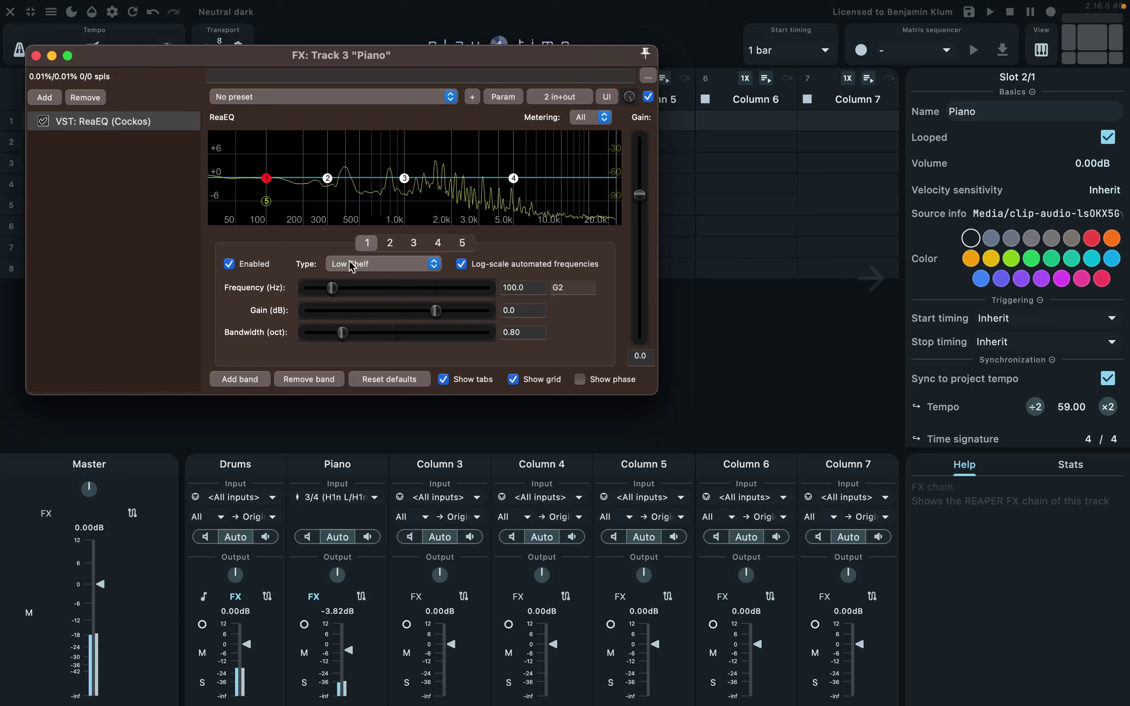
{"action": "left_click_drag", "start_coordinate": [265, 178], "coordinate": [297, 216]}
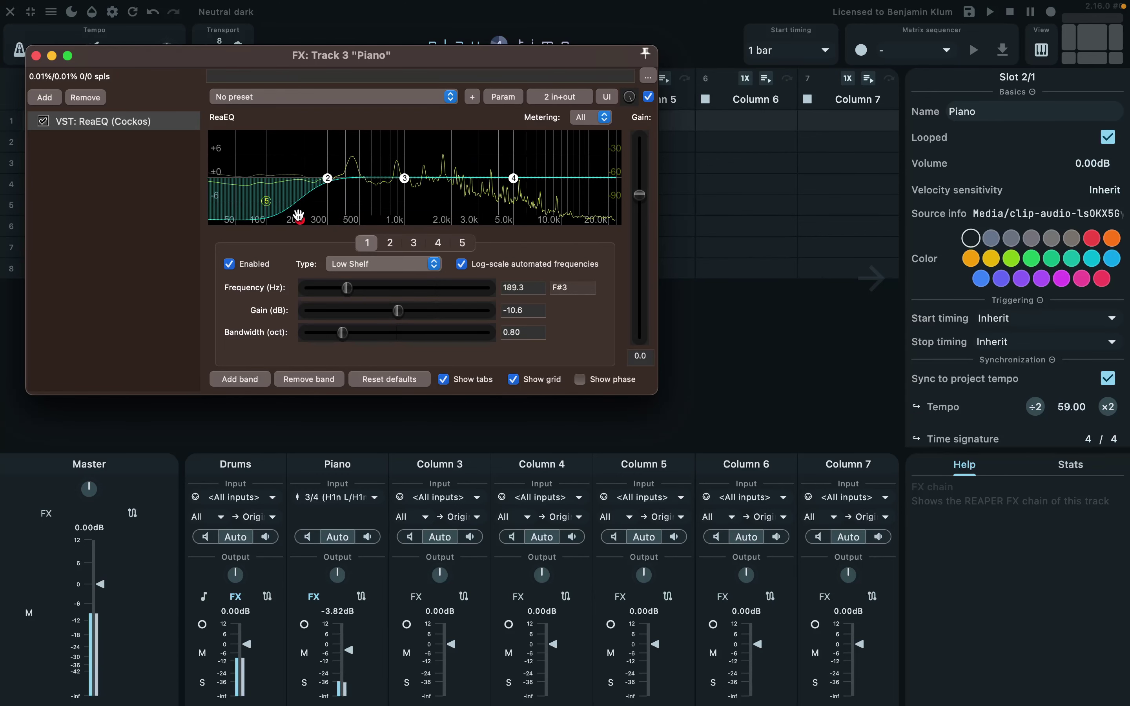
{"action": "left_click", "coordinate": [36, 56]}
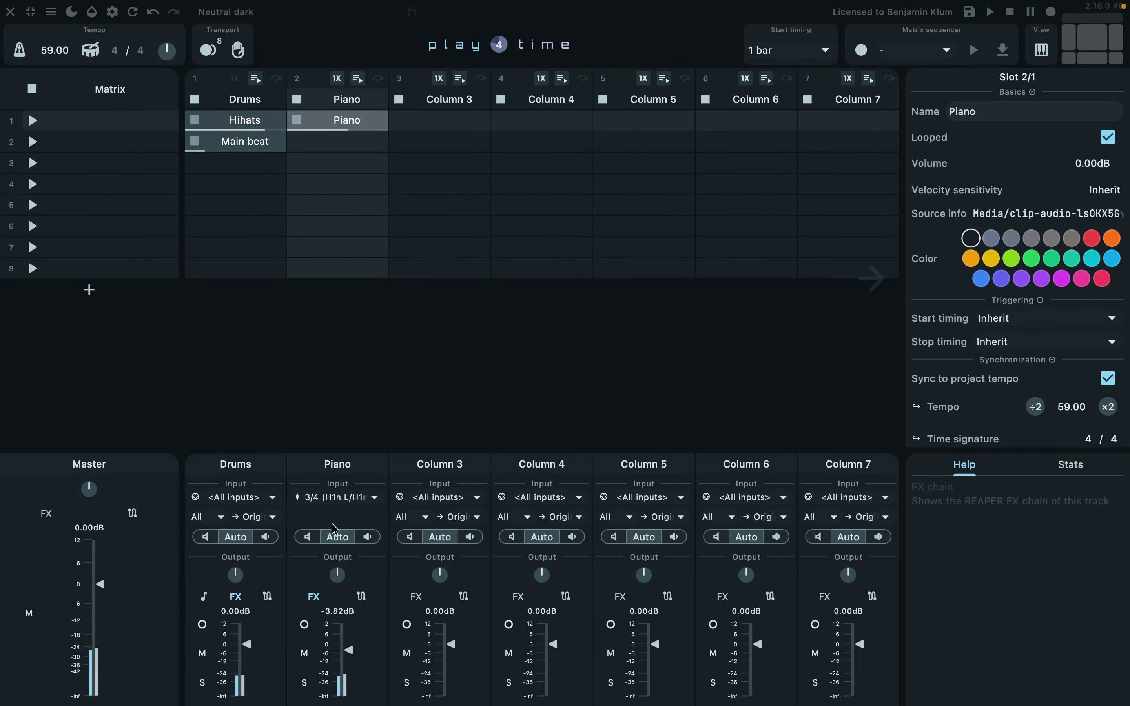
Reset the Piano track's volume to 0 dB and save the project
{"action": "left_click", "coordinate": [350, 649]}
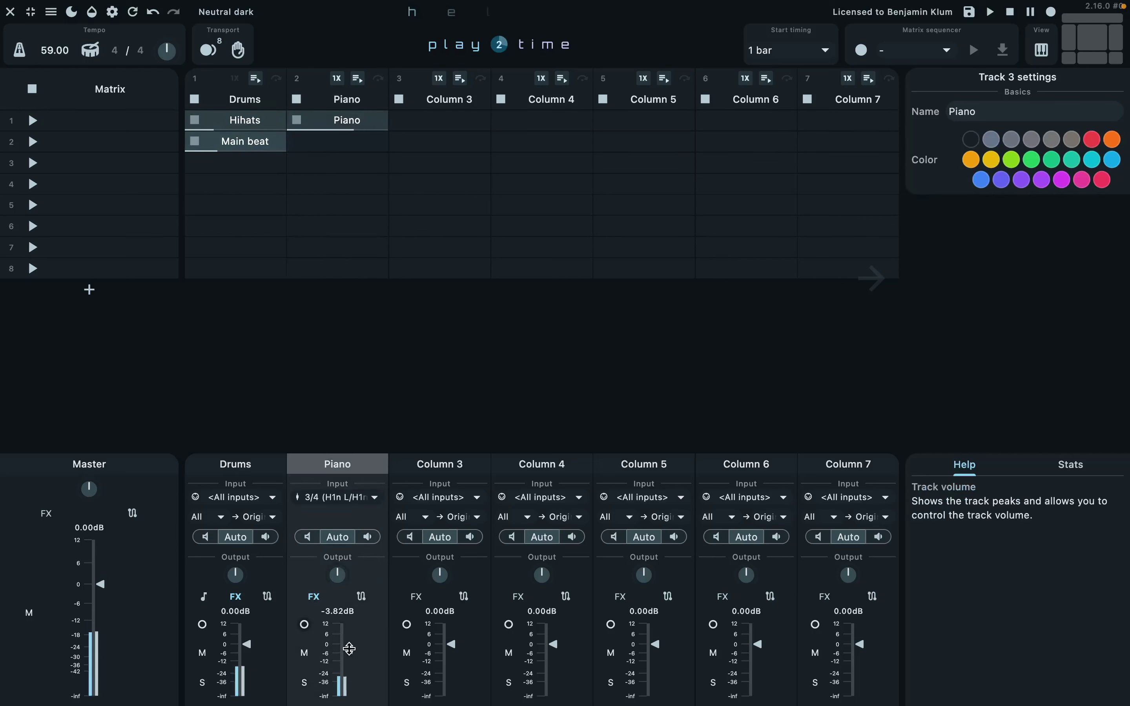
{"action": "double_click", "coordinate": [349, 649]}
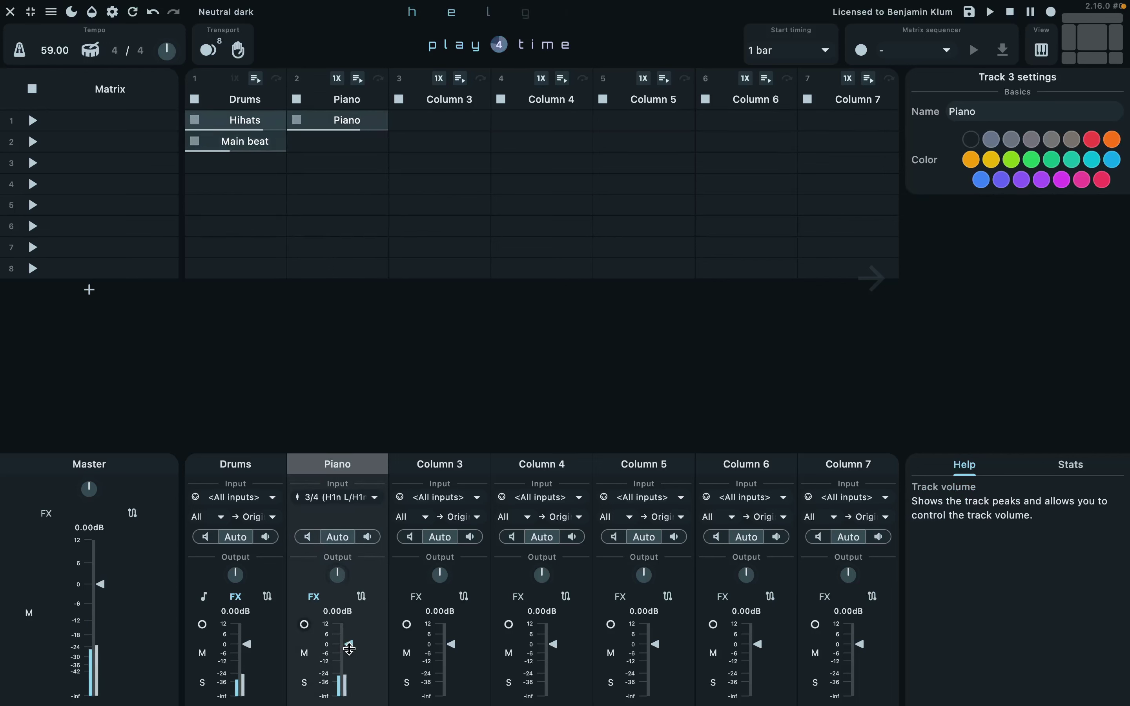
{"action": "left_click", "coordinate": [972, 22]}
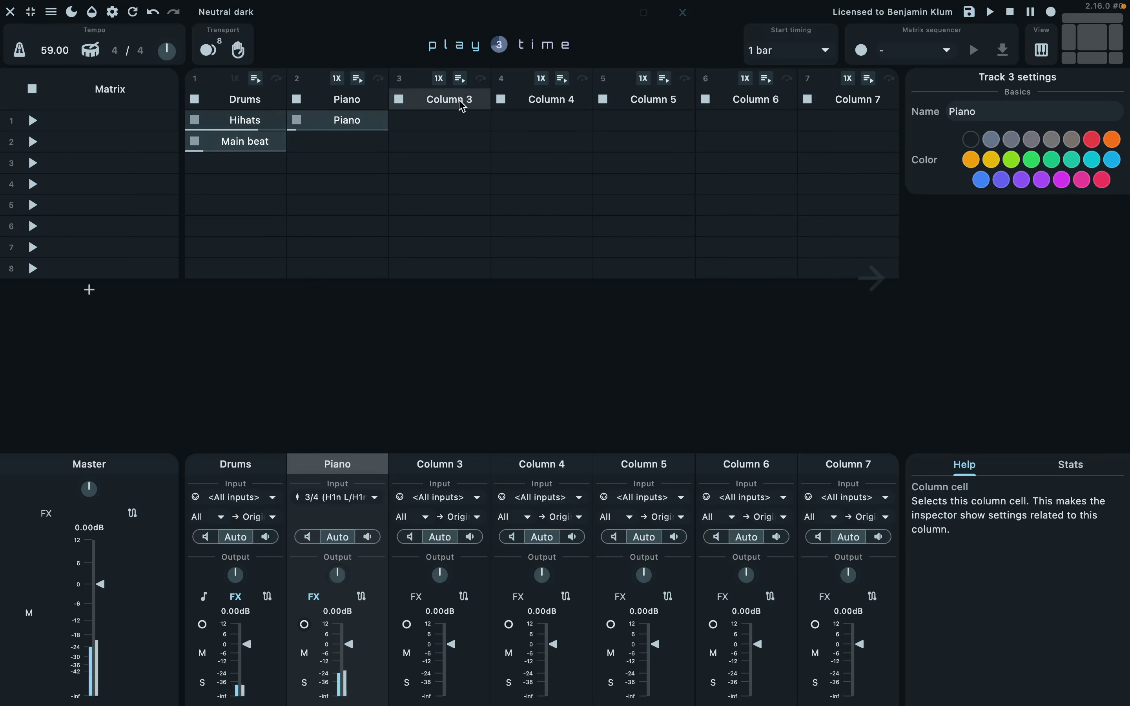
Rename the third column's track as Trumpet and lower the Piano track's volume to -1.89 dB
{"action": "left_click", "coordinate": [448, 100]}
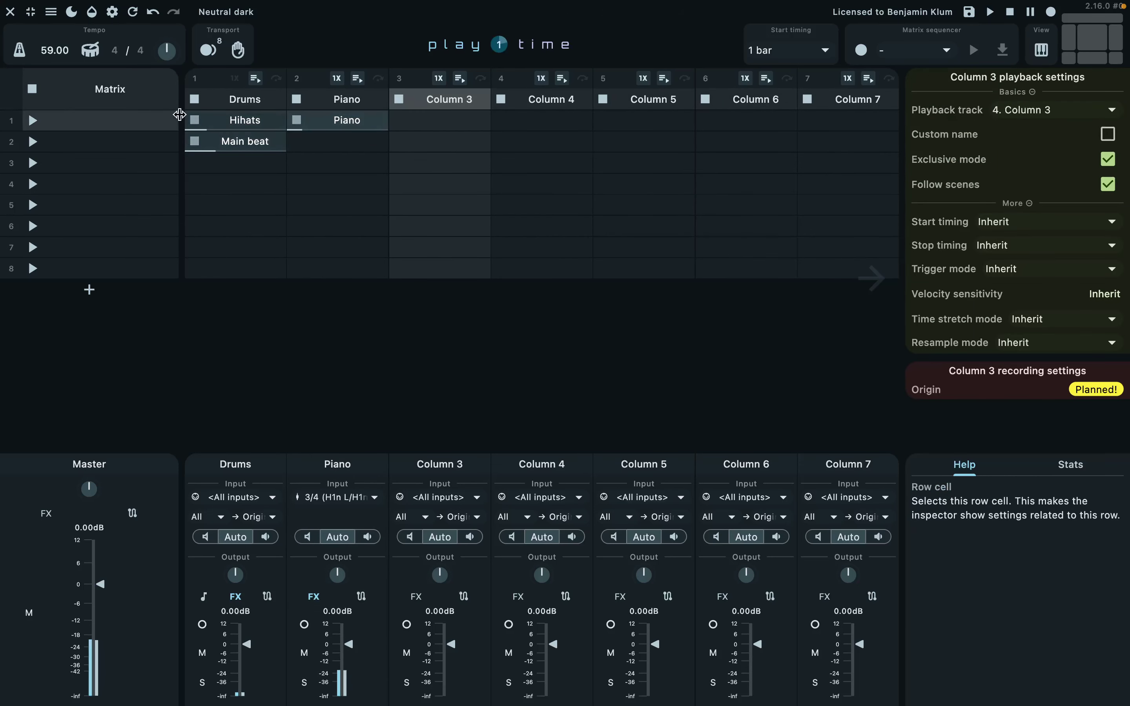
{"action": "double_click", "coordinate": [447, 104]}
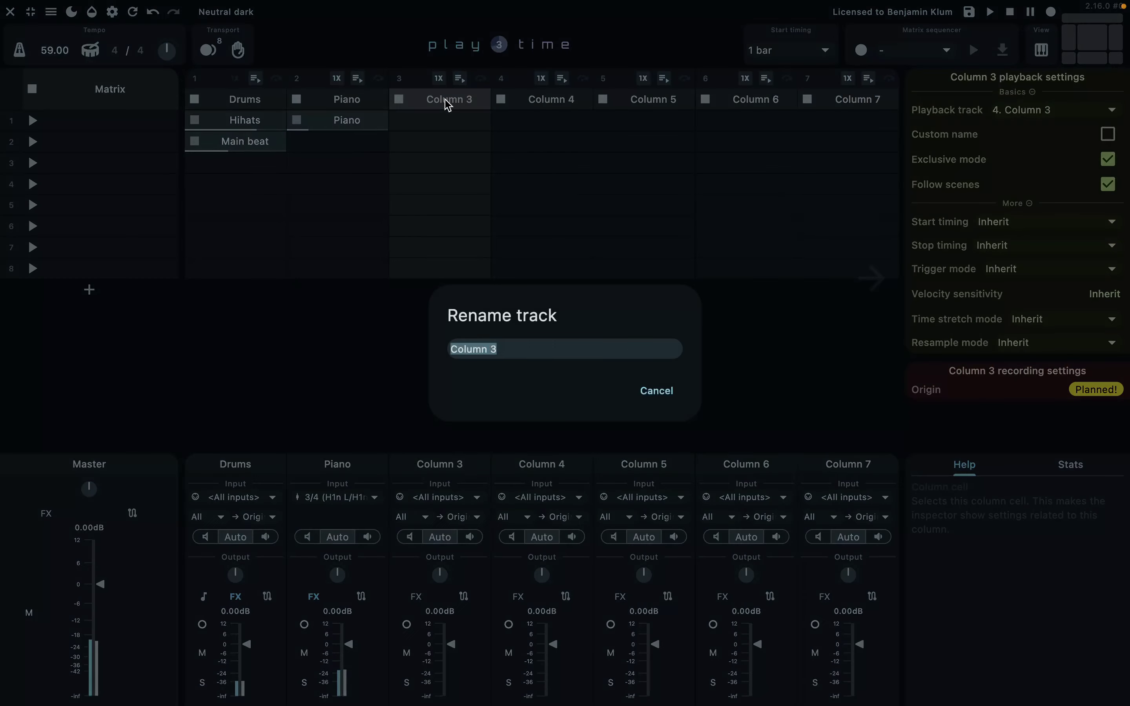
{"action": "type", "text": "Trumpet"}
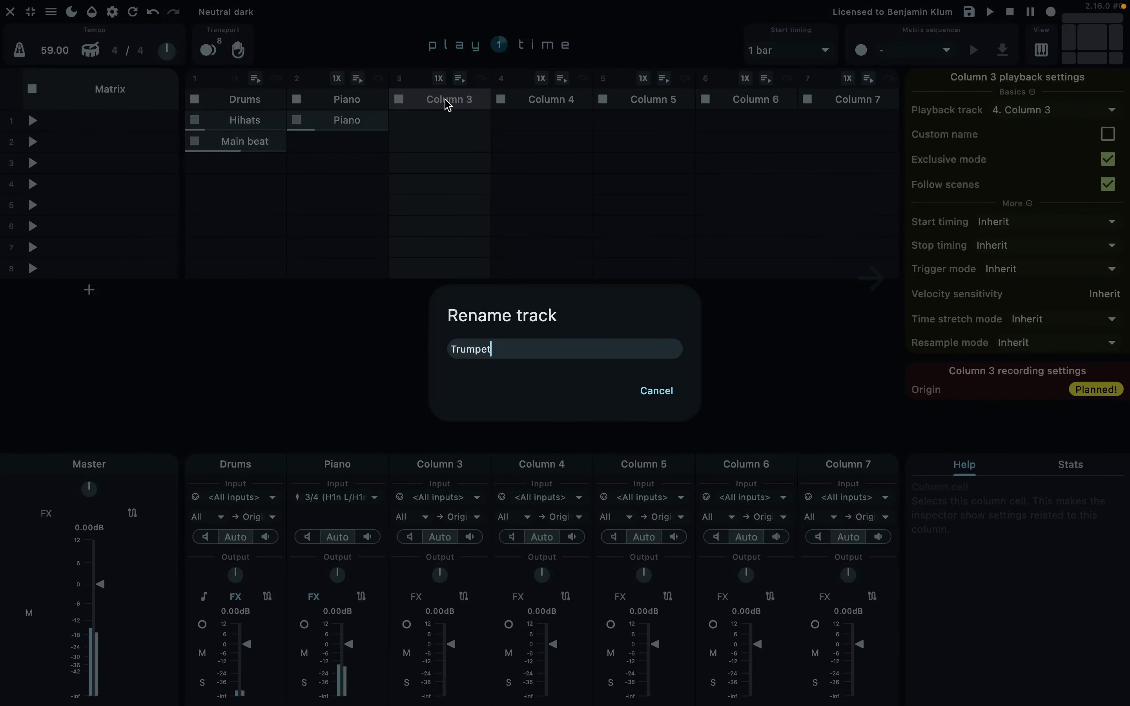
{"action": "key", "text": "Return"}
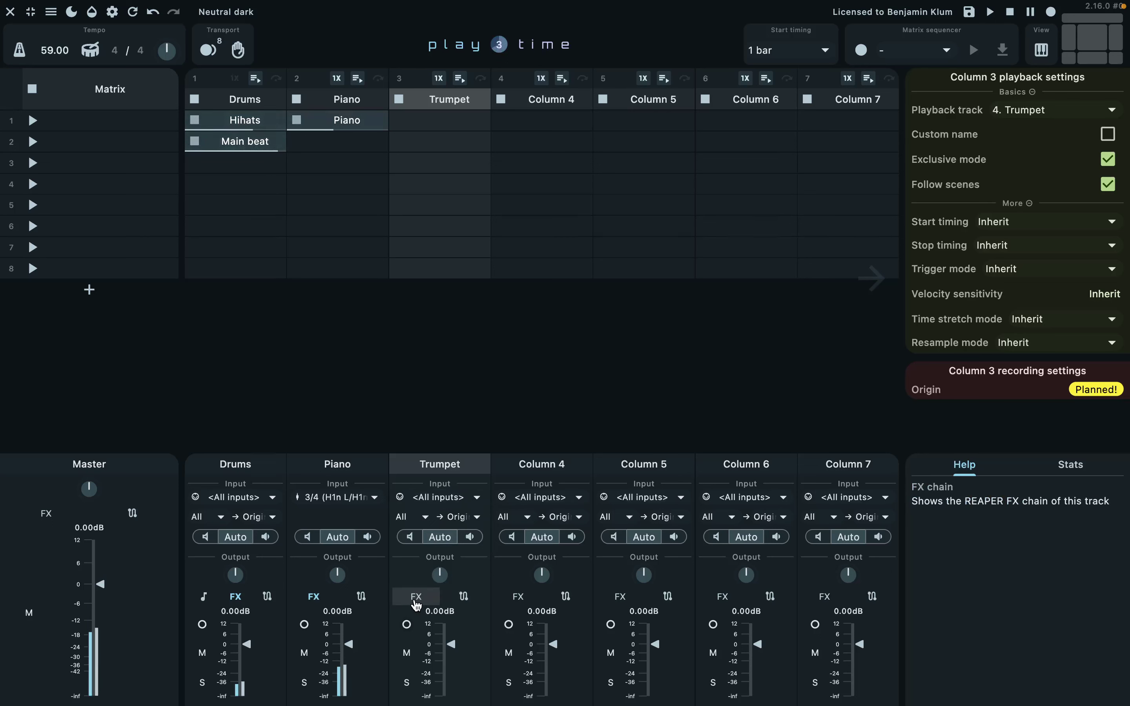
{"action": "left_click_drag", "start_coordinate": [351, 644], "coordinate": [350, 647]}
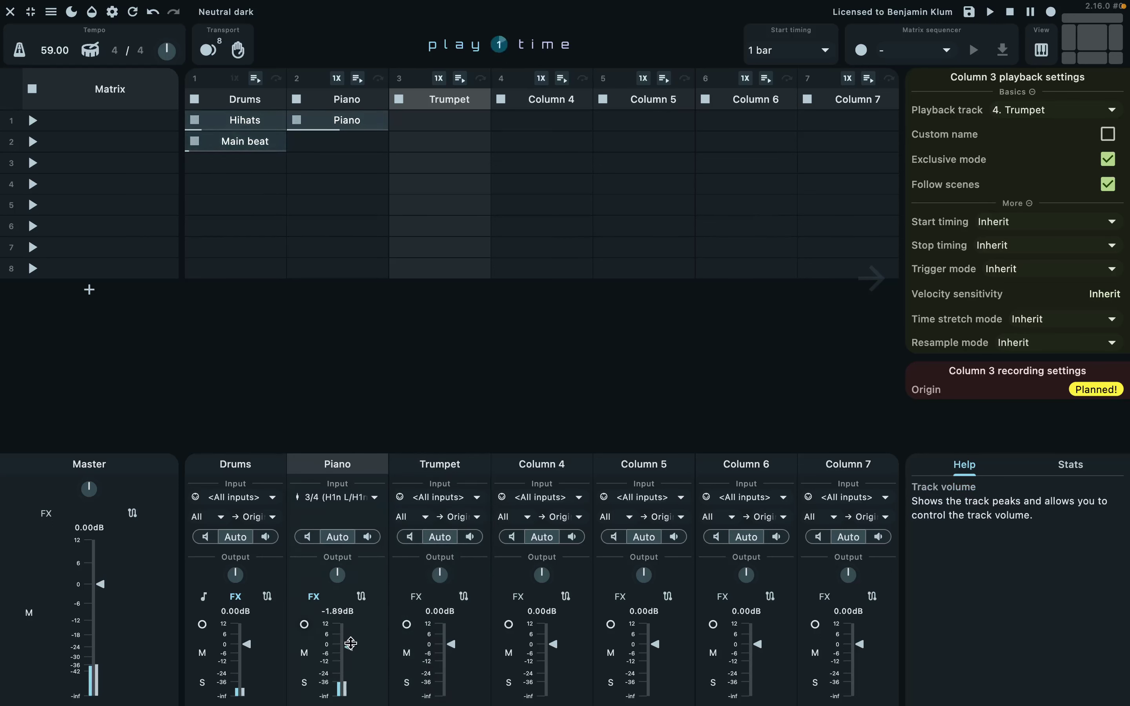
Arm the Trumpet track for recording and add VST3i Kontakt 7 (64 out) with the Mute Trumpet user preset to its FX chain
{"action": "left_click", "coordinate": [406, 624]}
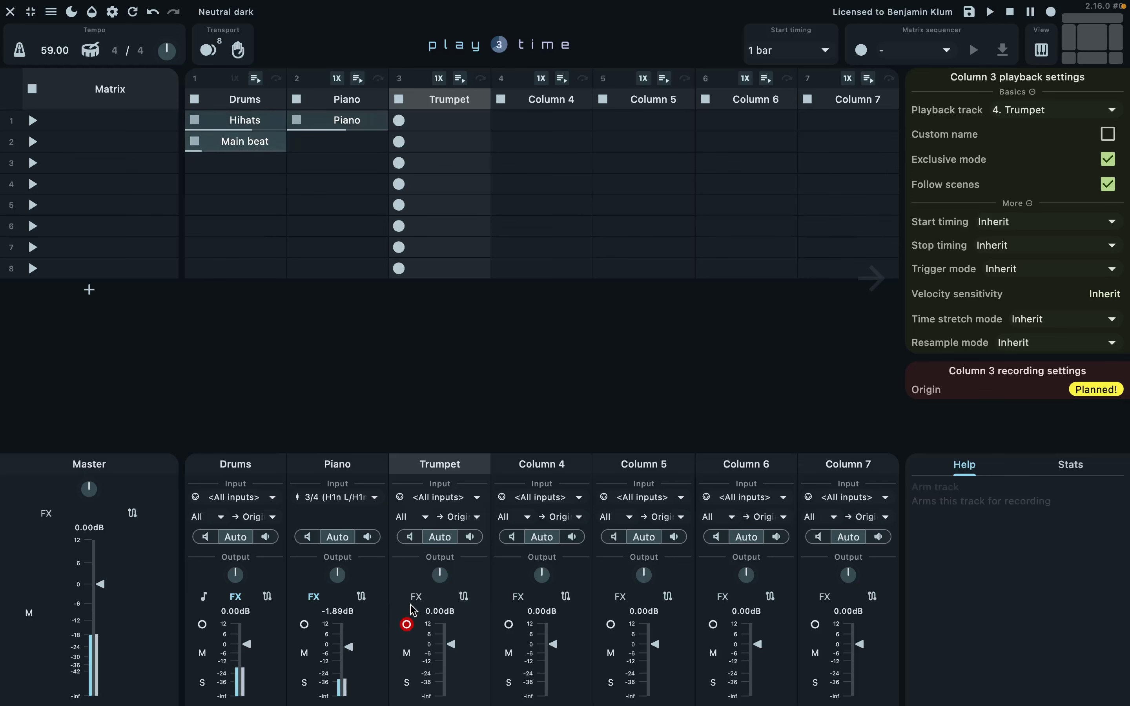
{"action": "left_click", "coordinate": [416, 596]}
{"action": "left_click", "coordinate": [52, 98]}
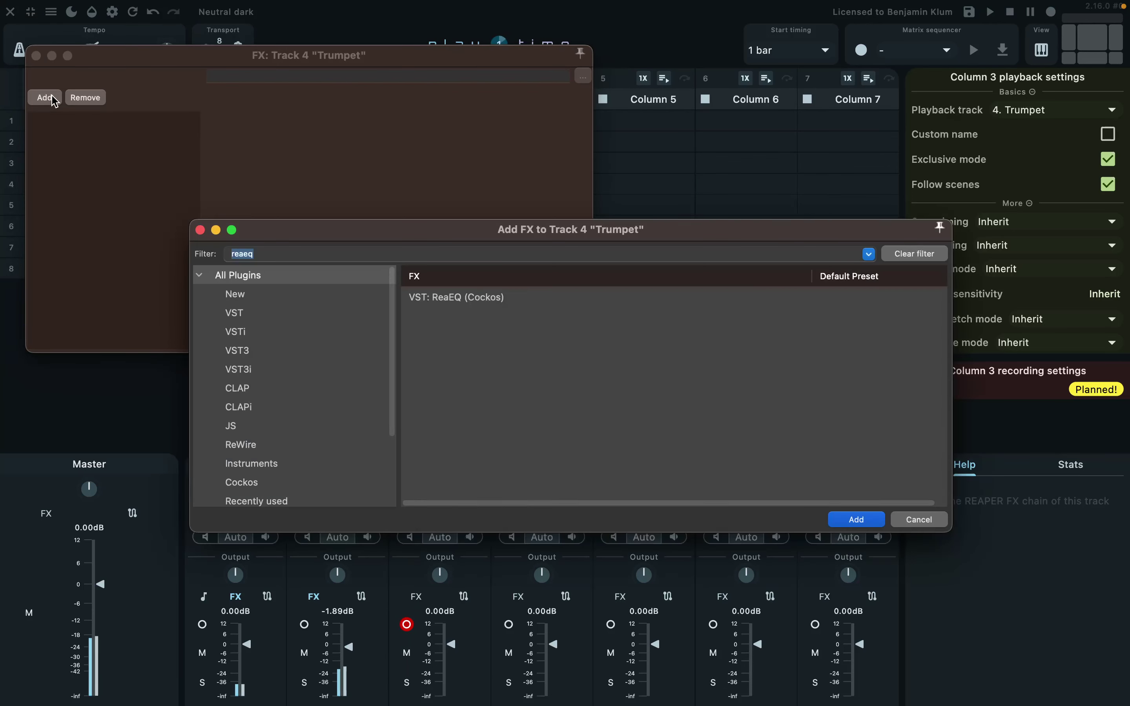
{"action": "type", "text": "kontakt"}
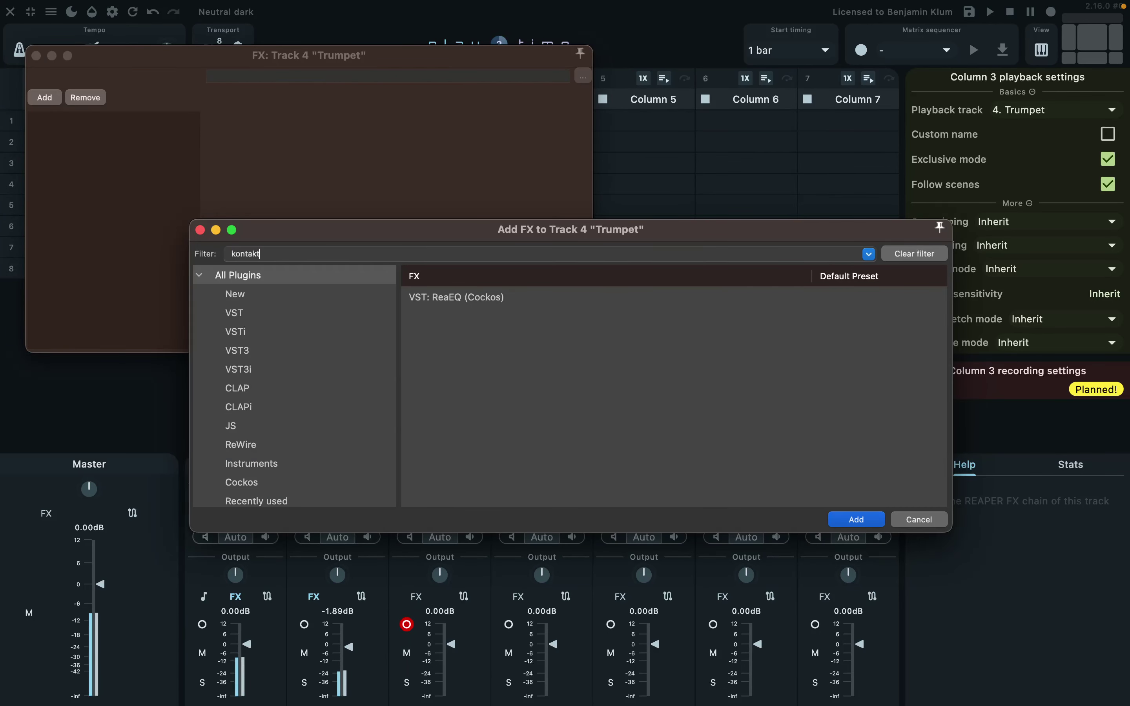
{"action": "left_click", "coordinate": [469, 392]}
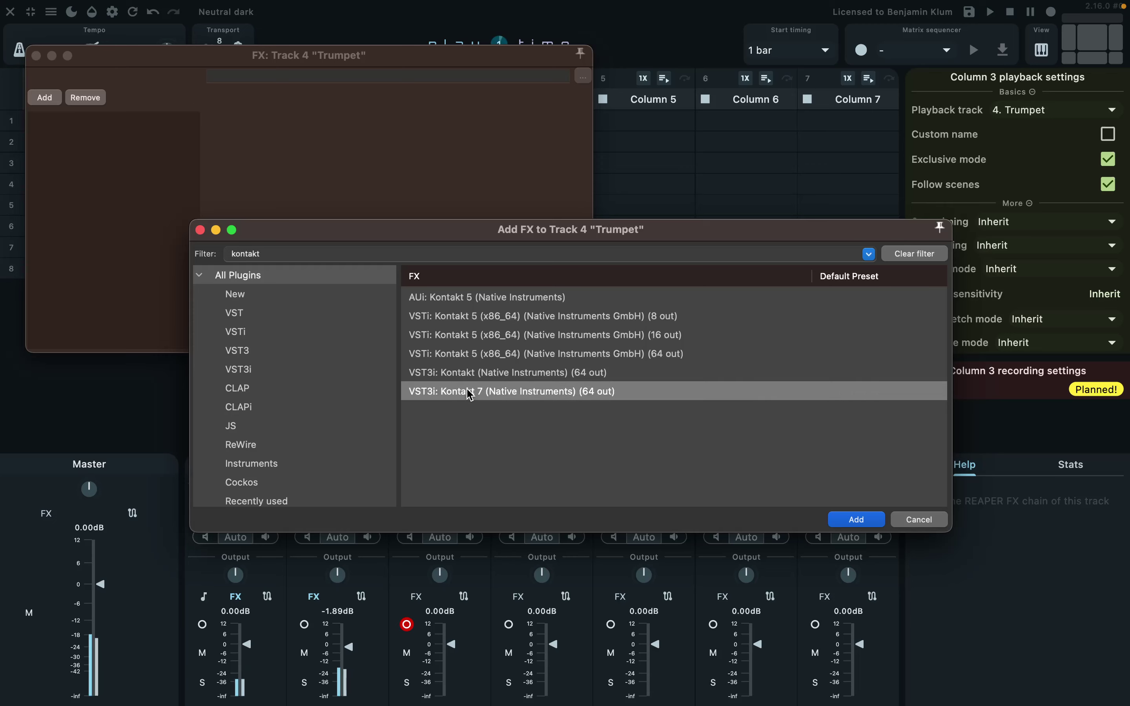
{"action": "double_click", "coordinate": [469, 393]}
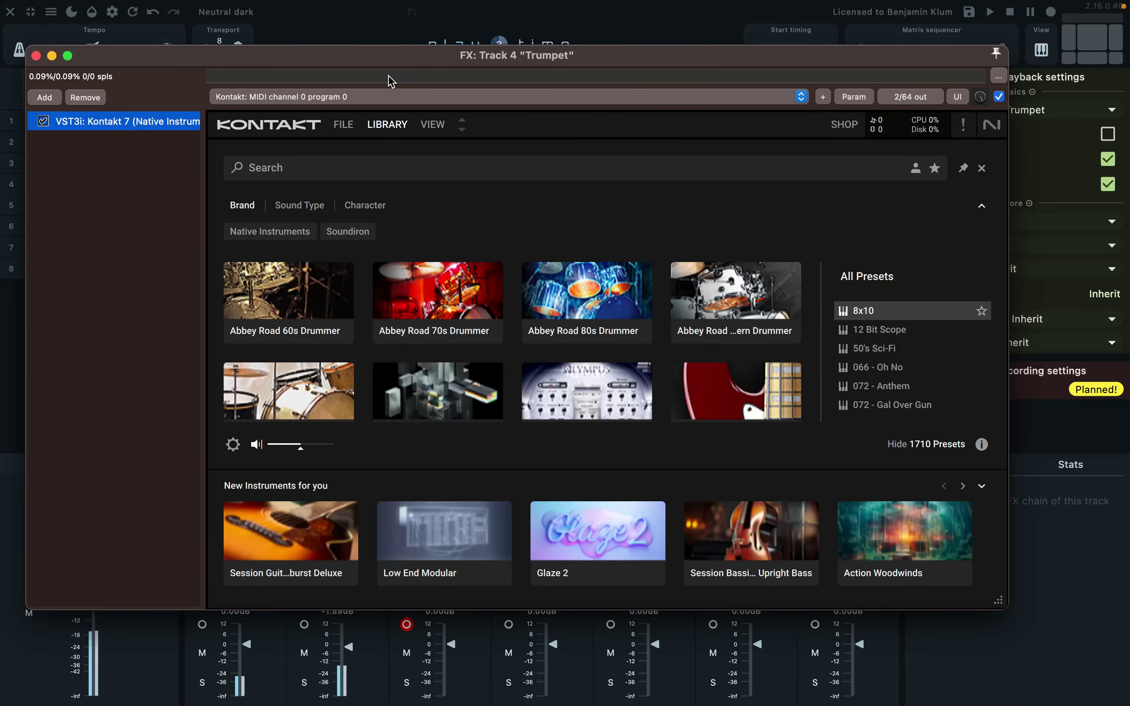
{"action": "left_click", "coordinate": [348, 97]}
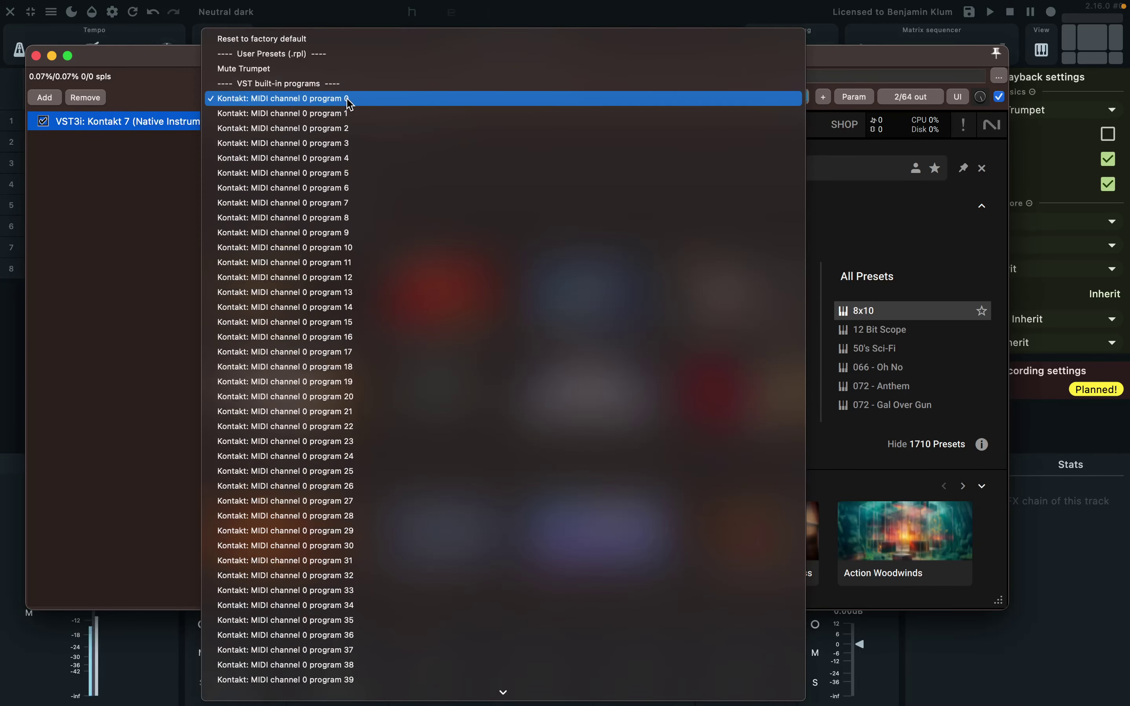
{"action": "left_click", "coordinate": [319, 71]}
{"action": "left_click", "coordinate": [36, 56]}
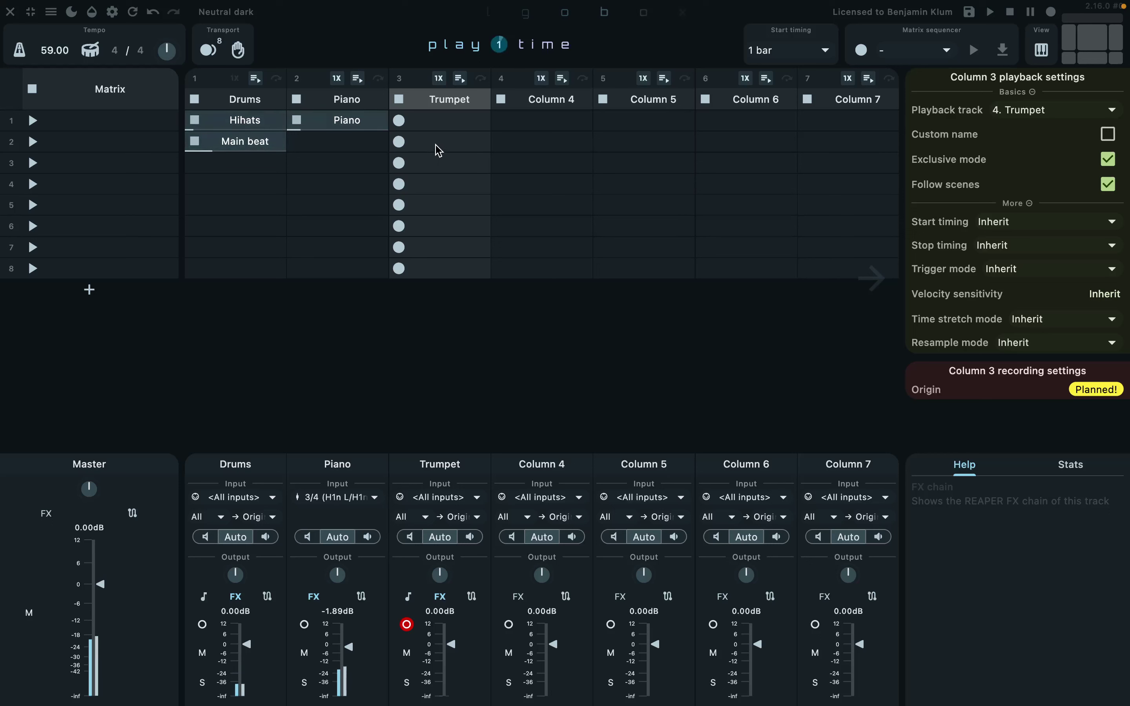
Lower the Piano track's volume to -5.33 dB and add the VST3 ColourCopy delay to the Trumpet track's FX chain
{"action": "left_click_drag", "start_coordinate": [349, 650], "coordinate": [353, 666]}
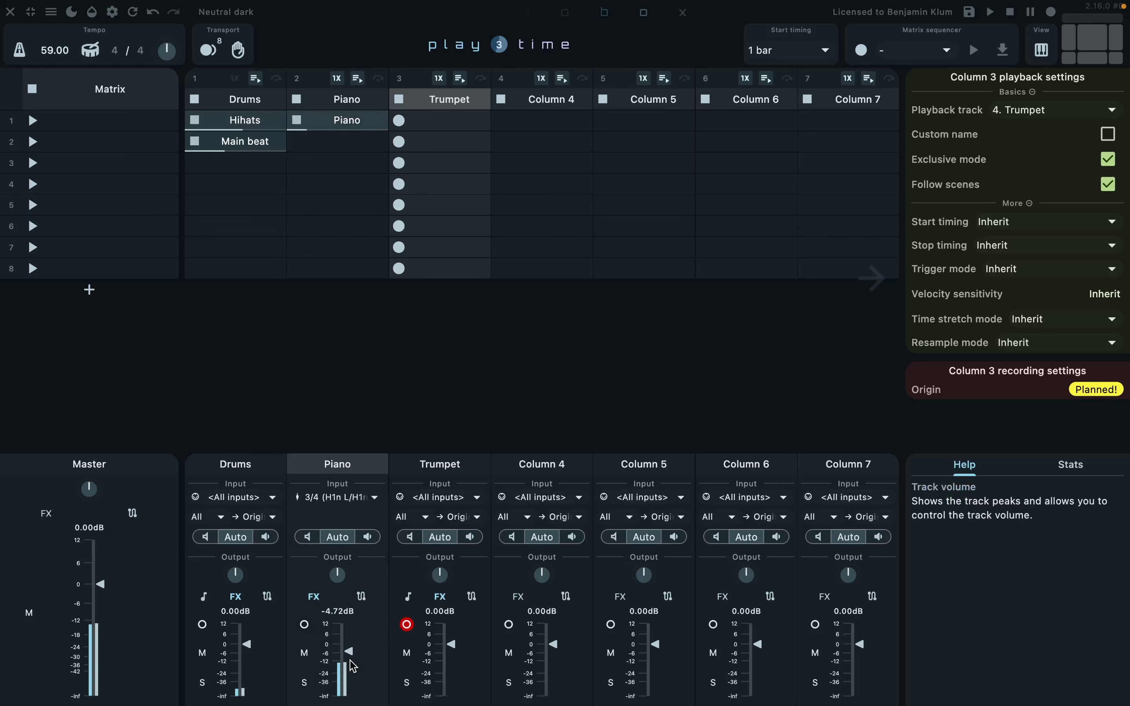
{"action": "scroll", "coordinate": [352, 666], "scroll_direction": "down", "scroll_amount": 1}
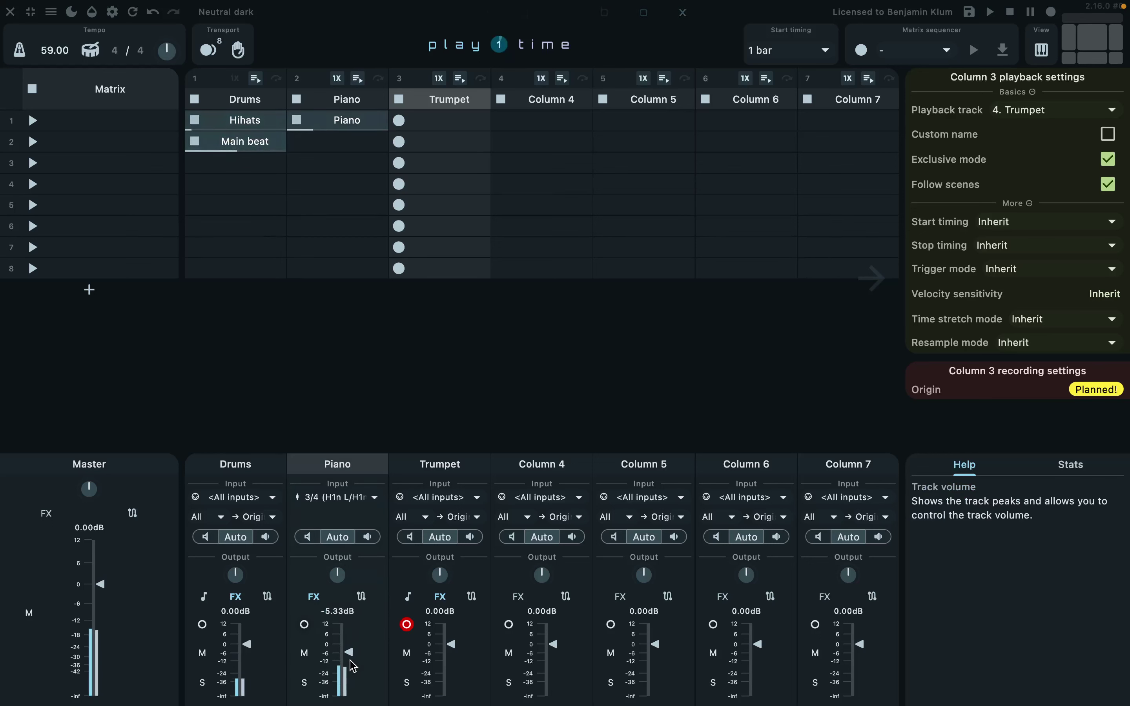
{"action": "left_click", "coordinate": [440, 597]}
{"action": "left_click", "coordinate": [44, 97]}
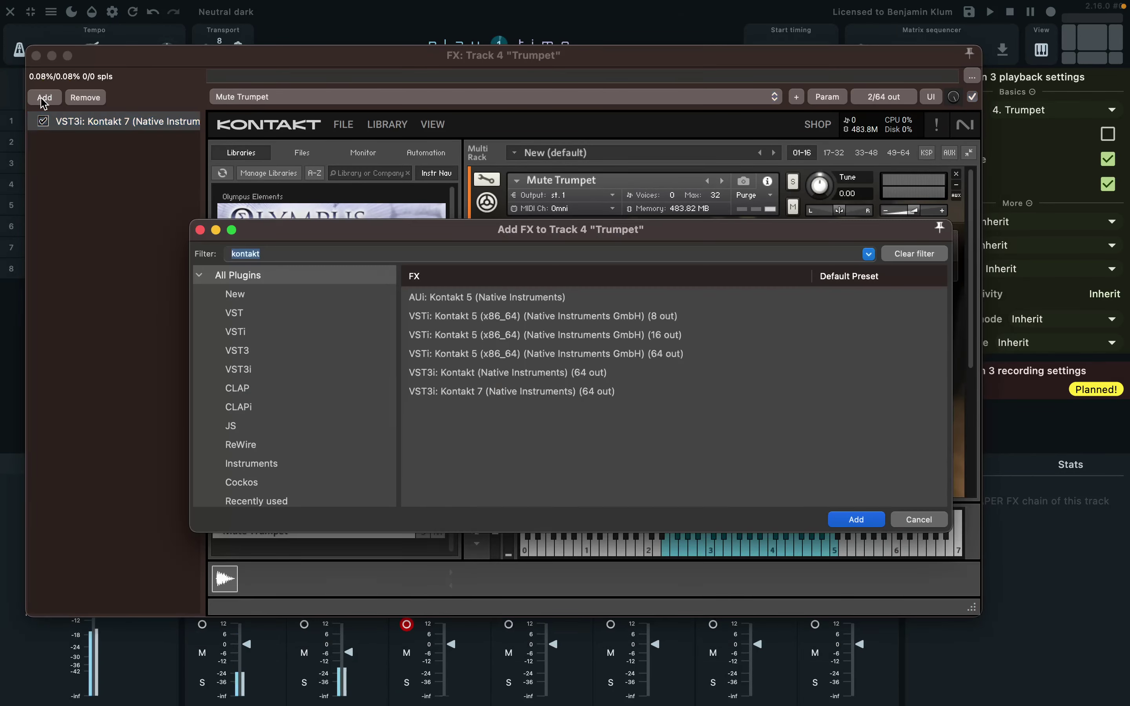
{"action": "type", "text": "co"}
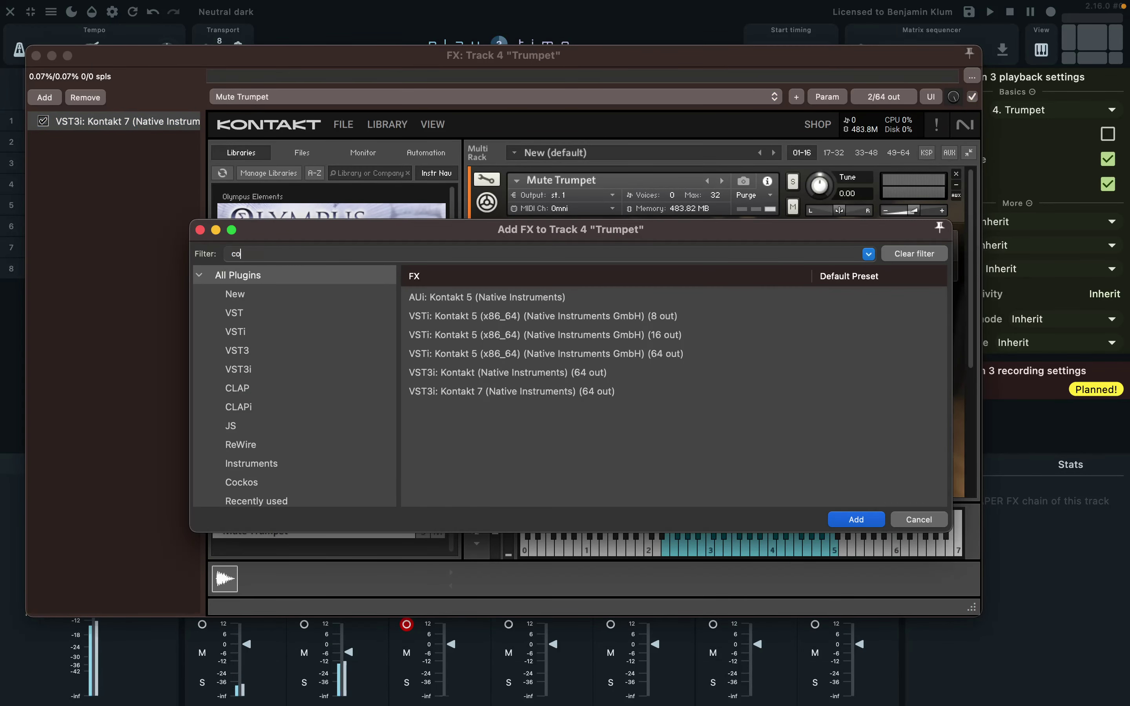
{"action": "type", "text": "lo"}
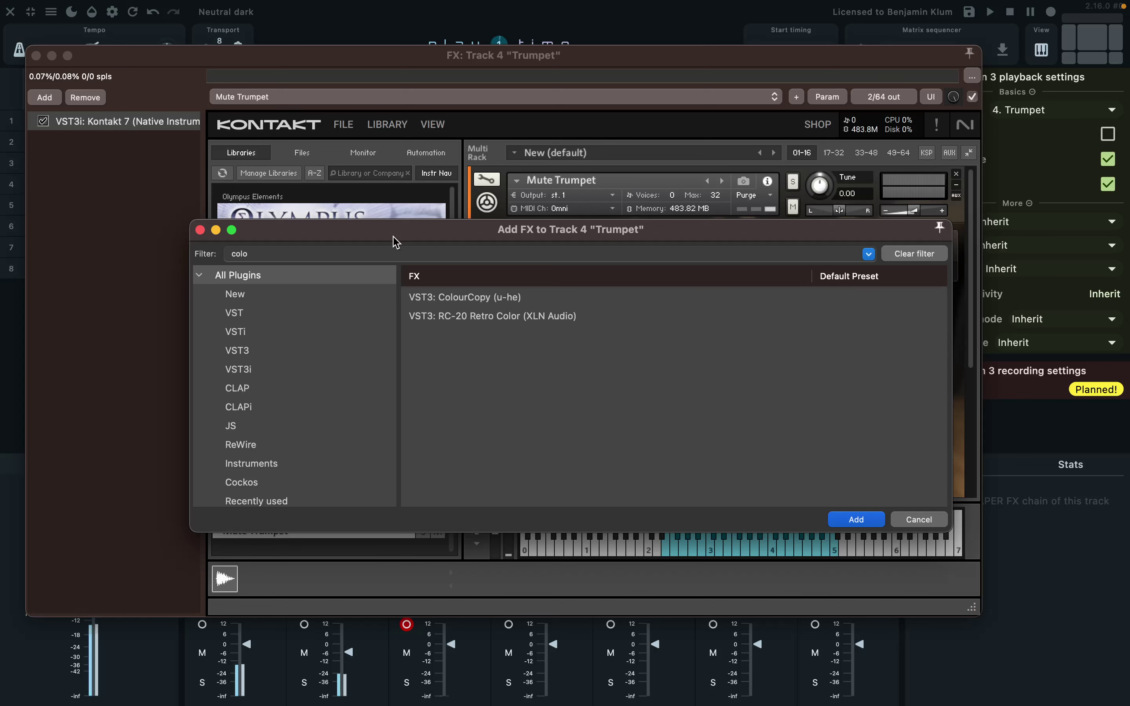
{"action": "double_click", "coordinate": [484, 298]}
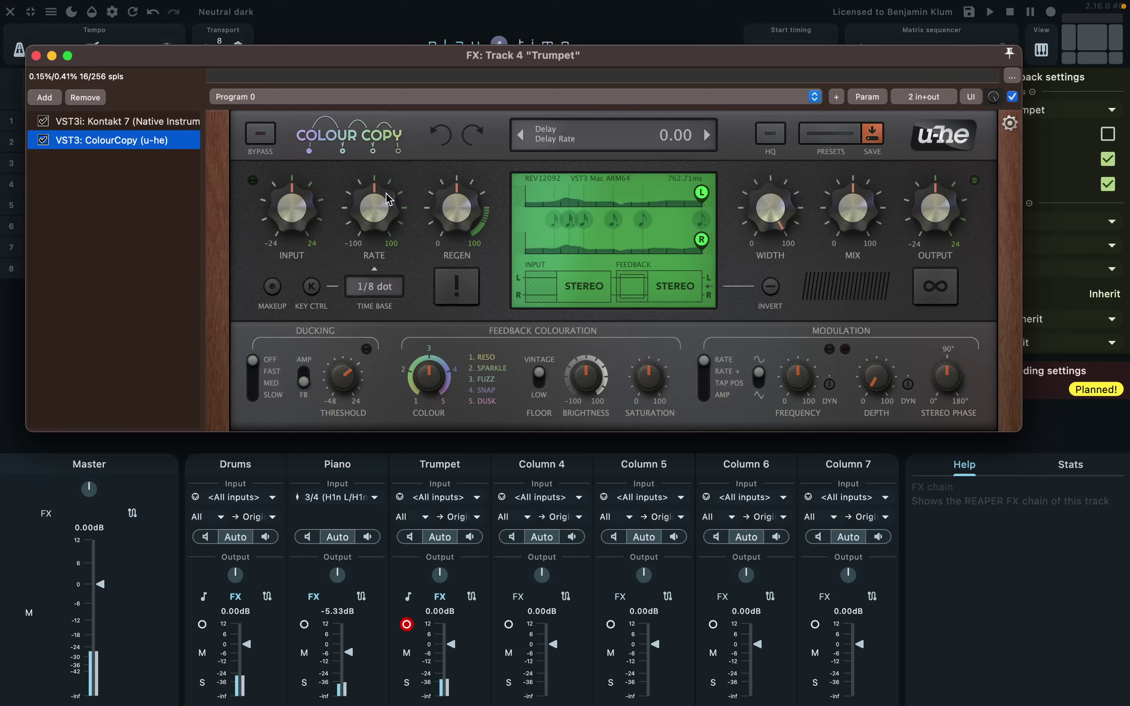
Set ColourCopy's time base to 1/4, reduce its regeneration, and close the FX window
{"action": "left_click", "coordinate": [380, 292]}
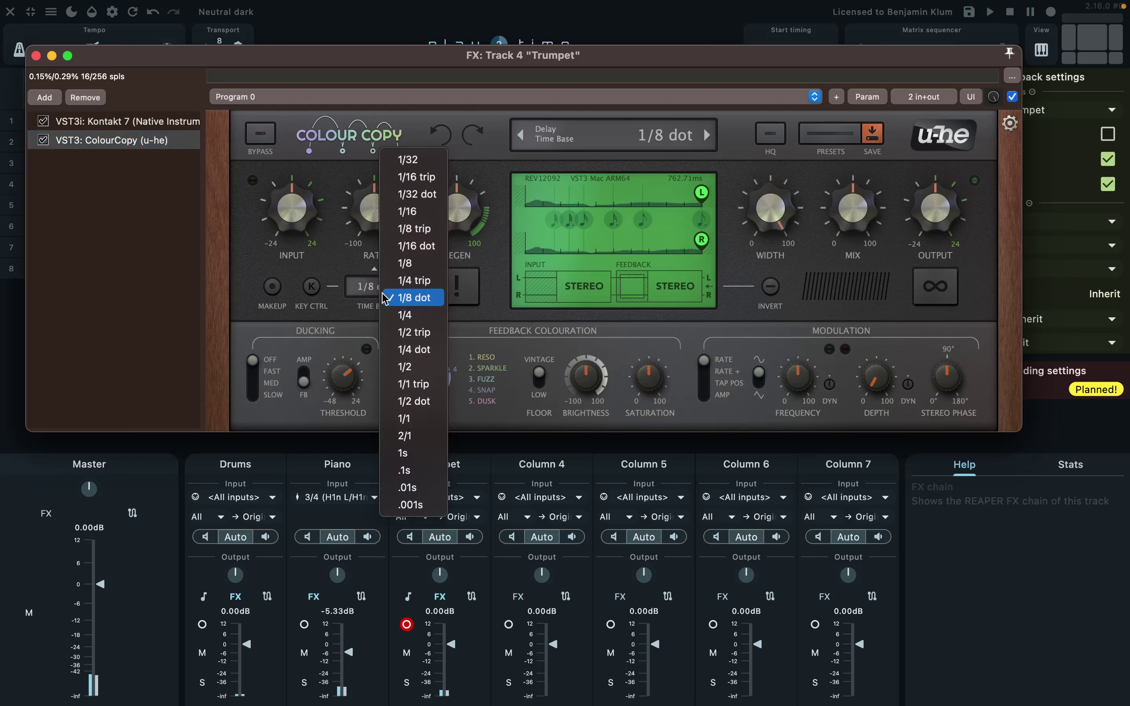
{"action": "left_click", "coordinate": [402, 315]}
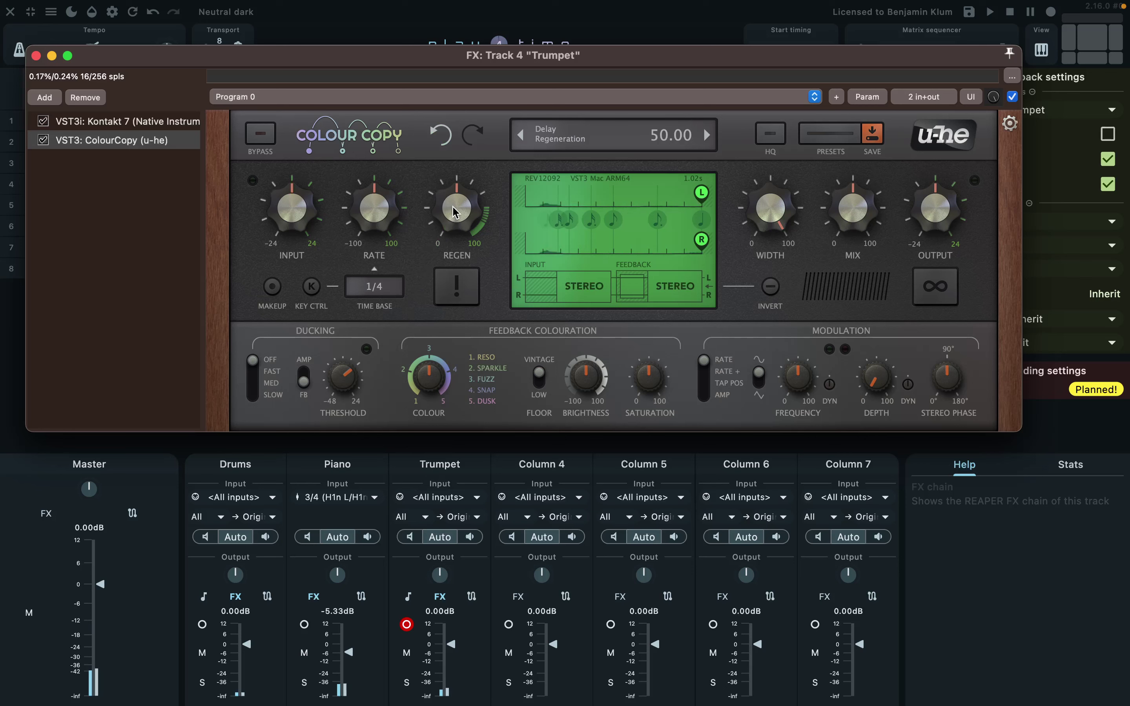
{"action": "left_click_drag", "start_coordinate": [453, 211], "coordinate": [456, 237]}
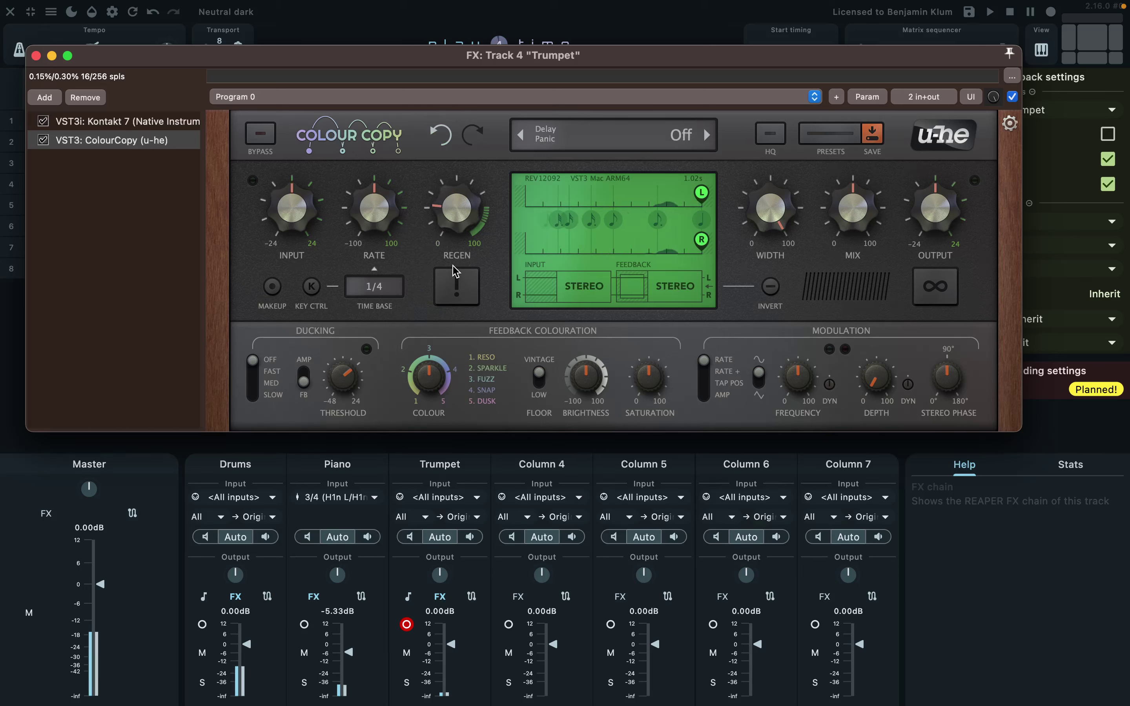
{"action": "scroll", "coordinate": [459, 231], "scroll_direction": "down", "scroll_amount": 1}
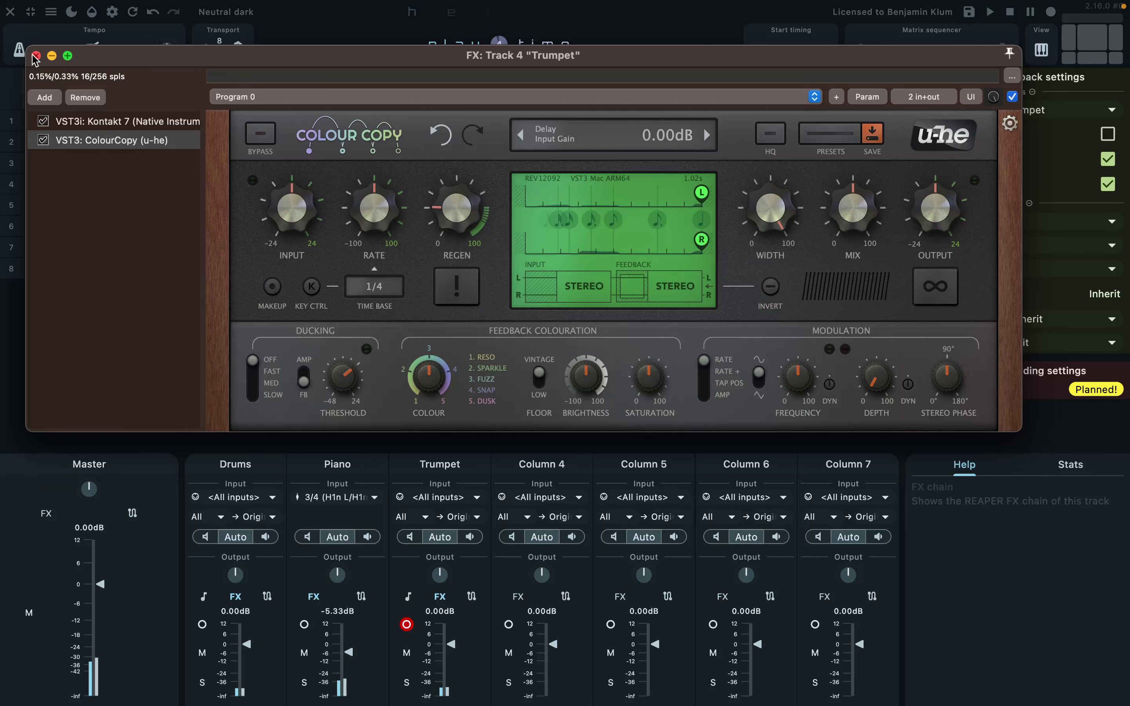
{"action": "left_click", "coordinate": [36, 55]}
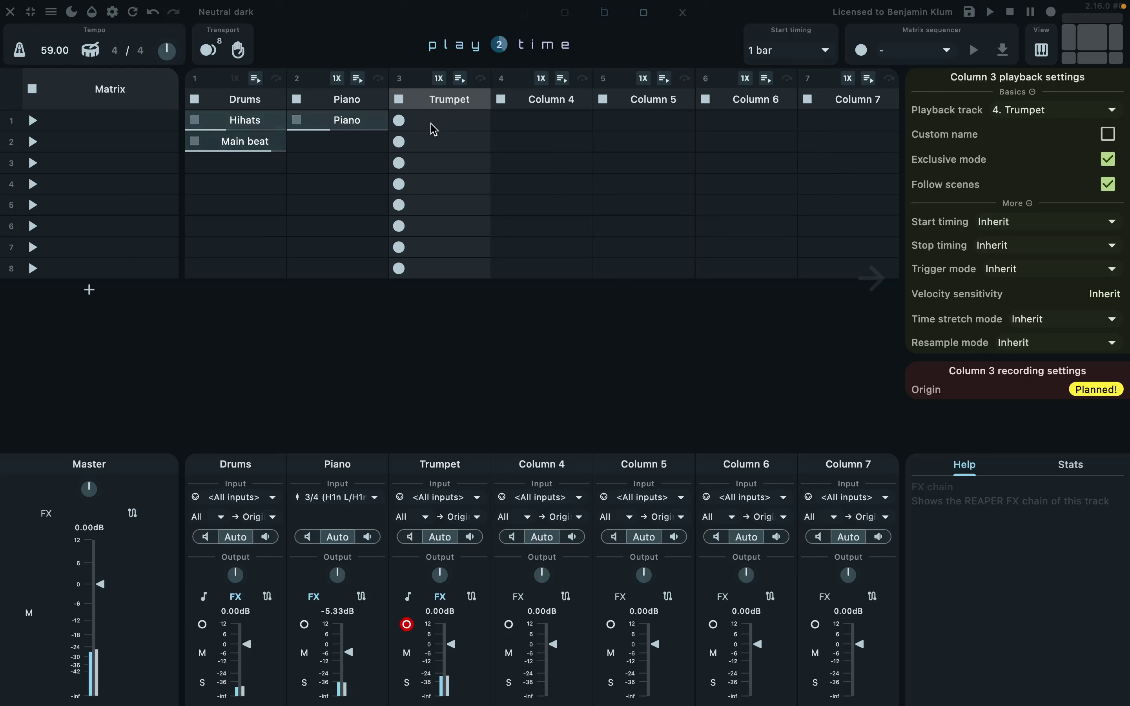
Record a MIDI clip in the first slot of the Trumpet column and turn off its looping
{"action": "left_click", "coordinate": [400, 122]}
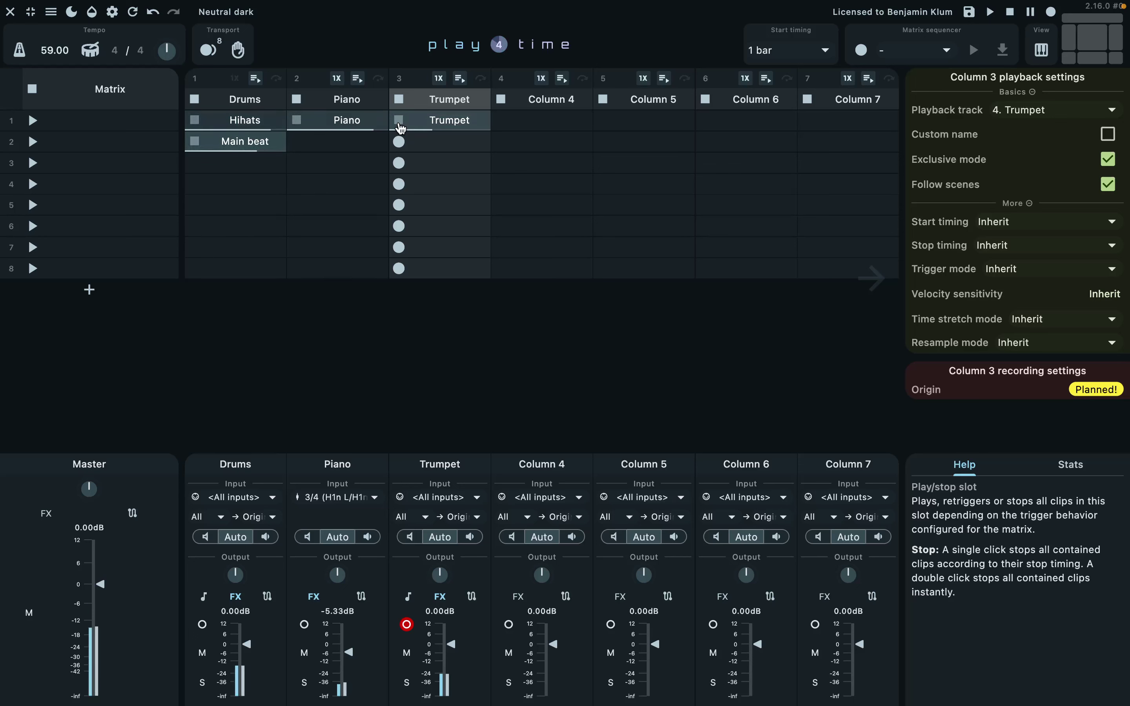
{"action": "left_click", "coordinate": [439, 124]}
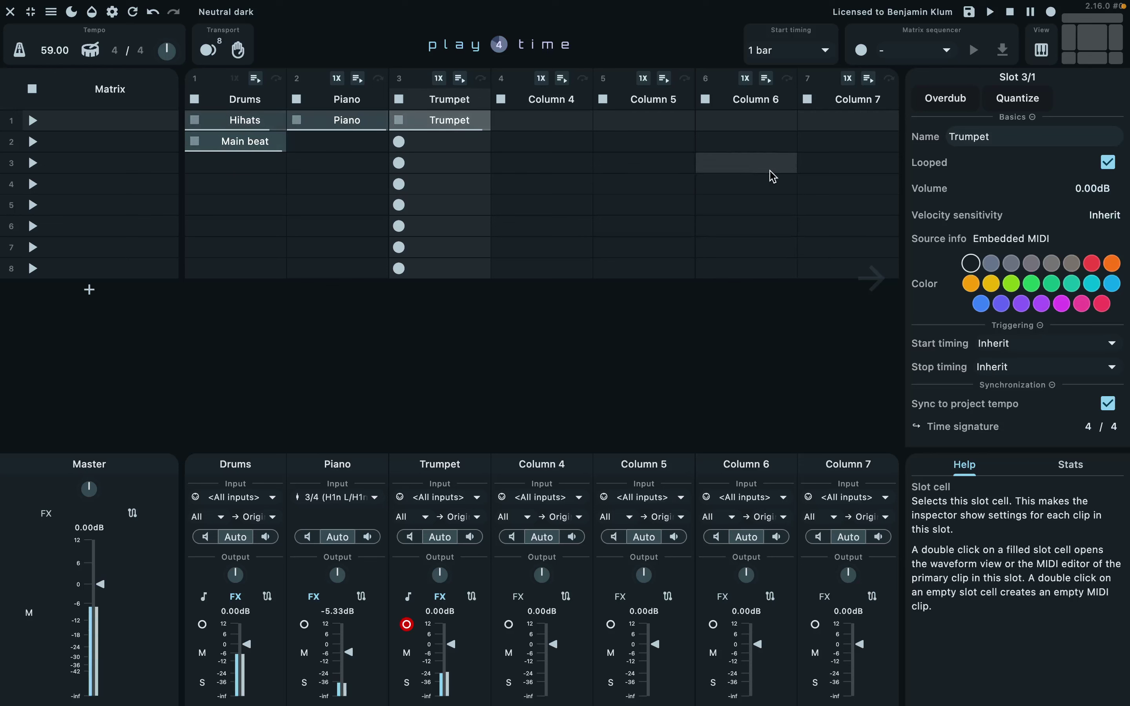
{"action": "left_click", "coordinate": [1082, 167]}
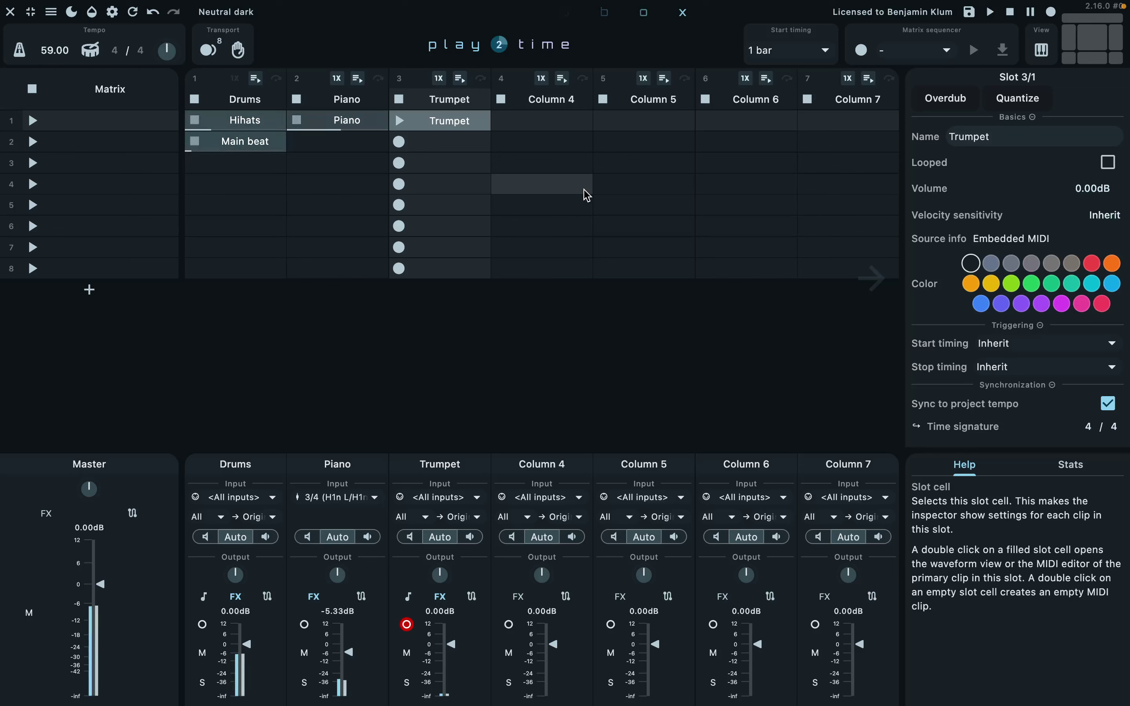
Stop the first Piano clip and record an audio clip in the Piano column's second slot, arming Piano instead of Trumpet
{"action": "left_click", "coordinate": [298, 122]}
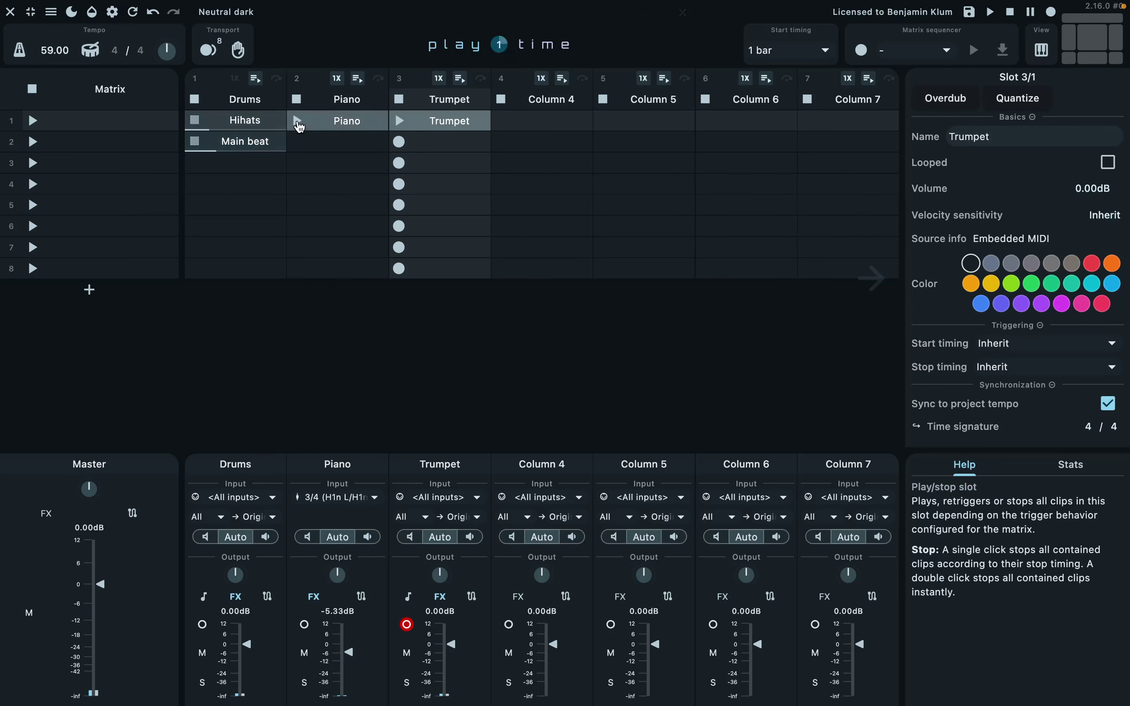
{"action": "left_click", "coordinate": [314, 148]}
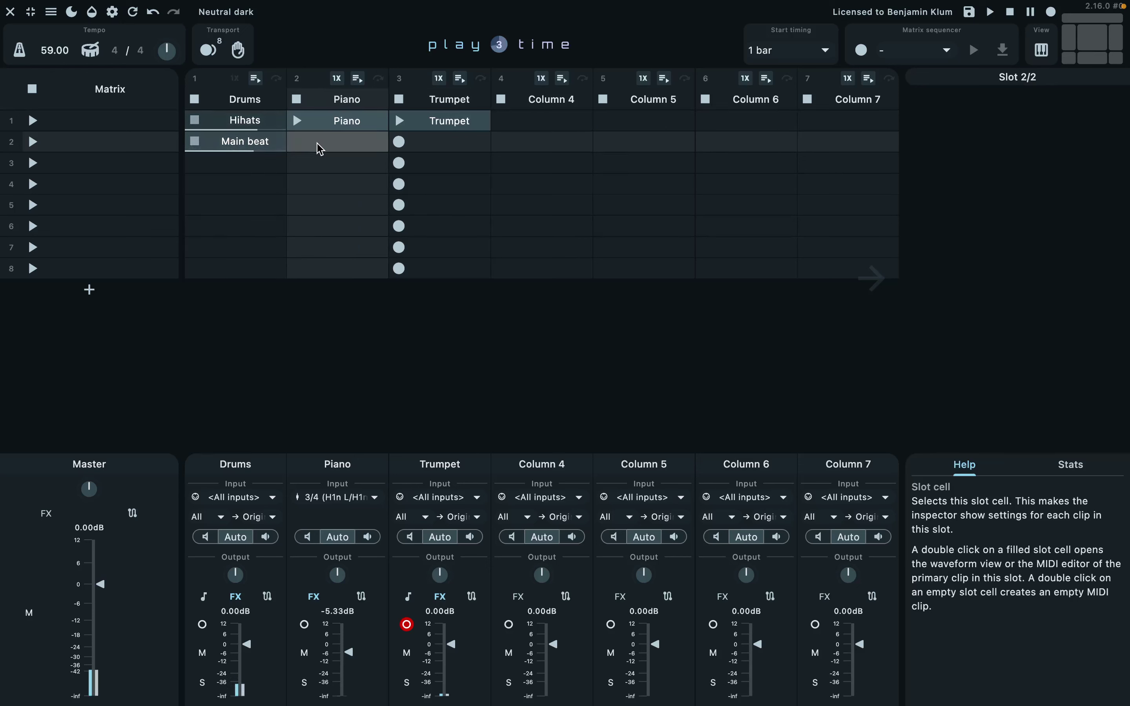
{"action": "left_click", "coordinate": [406, 624]}
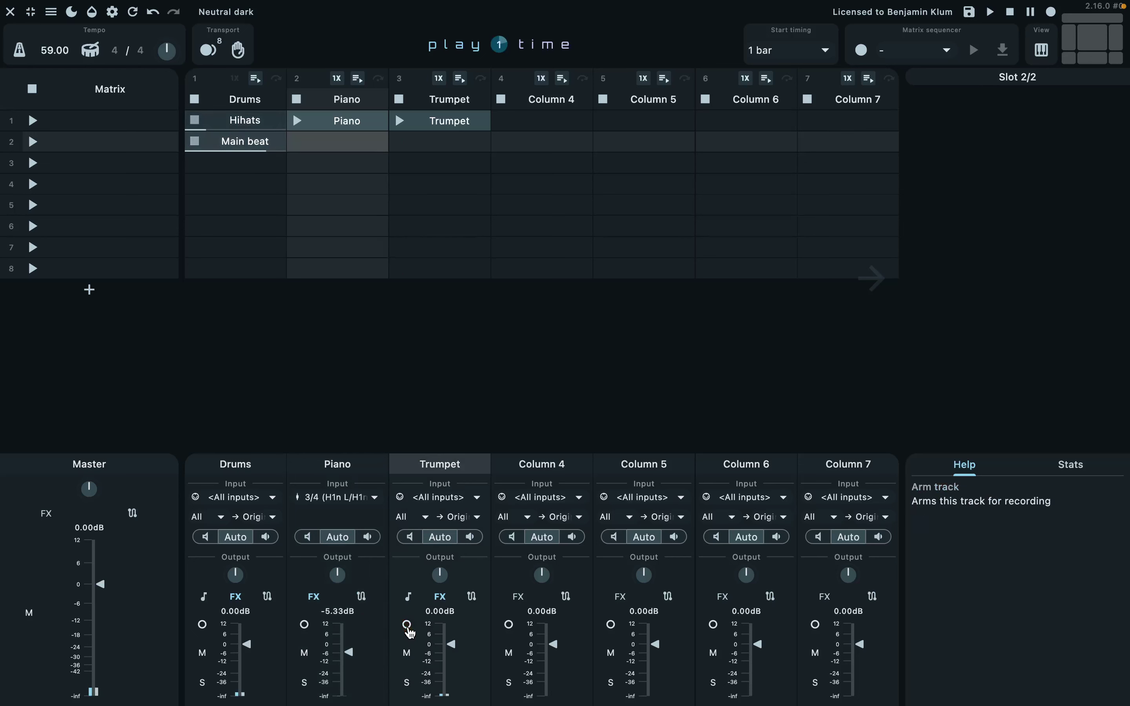
{"action": "left_click", "coordinate": [305, 624]}
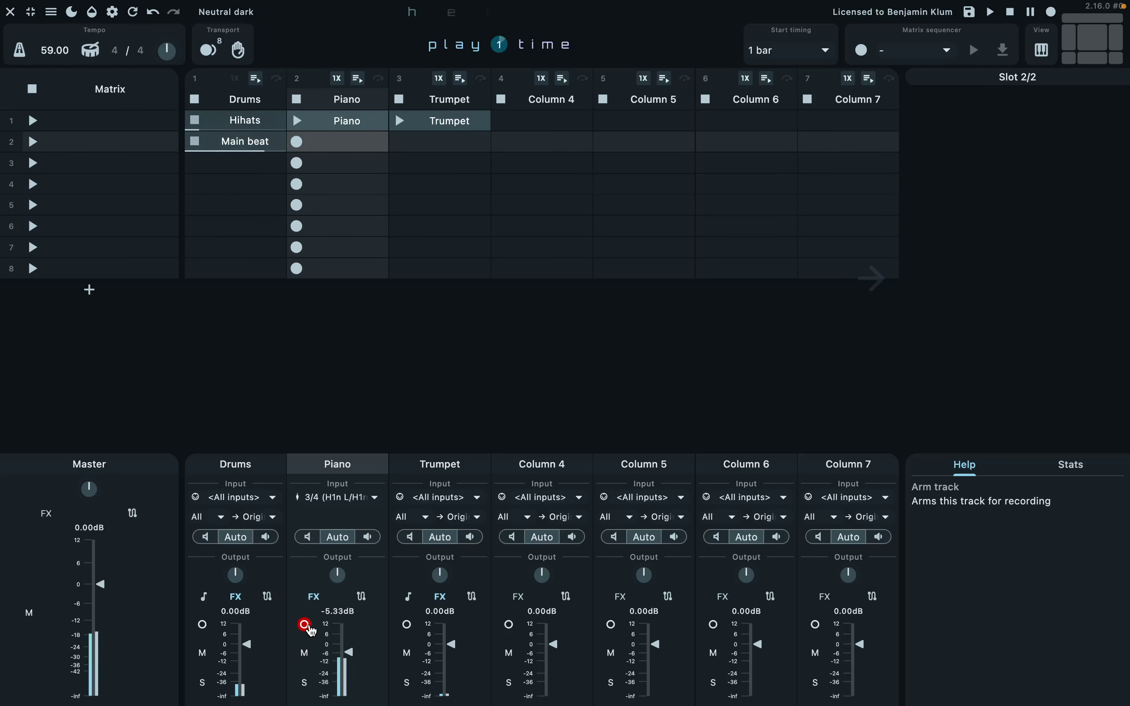
{"action": "left_click", "coordinate": [301, 145]}
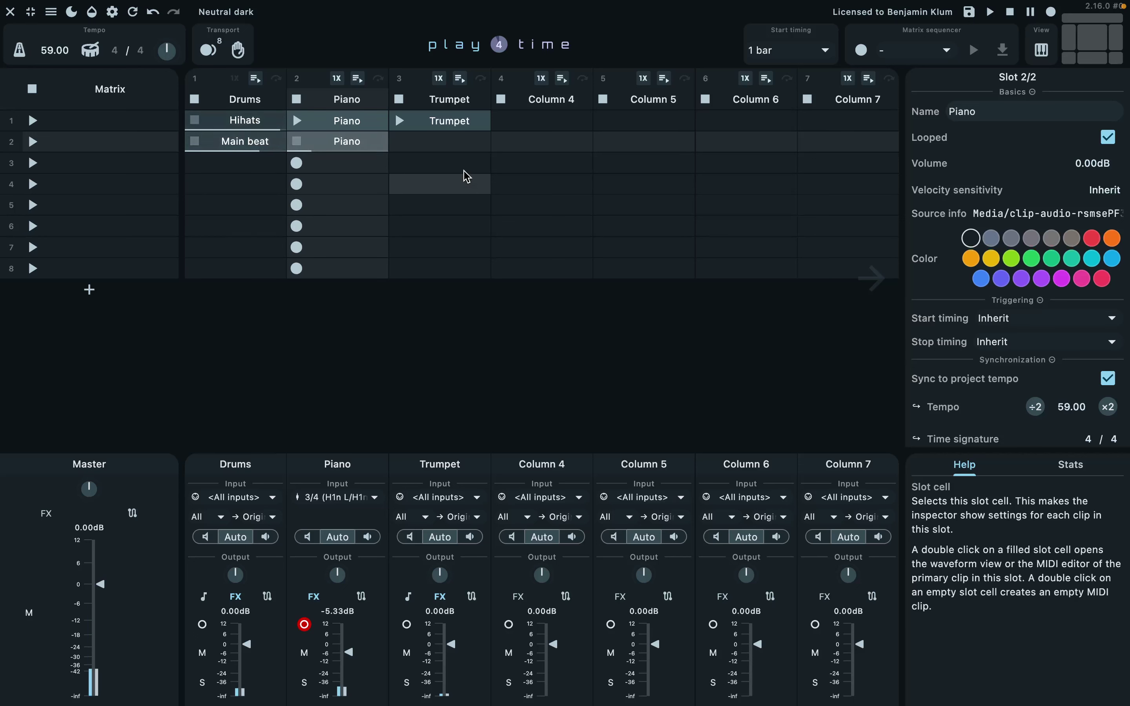
Rename the first Piano clip as Piano 1 and the second one as Piano 2
{"action": "left_click", "coordinate": [343, 128]}
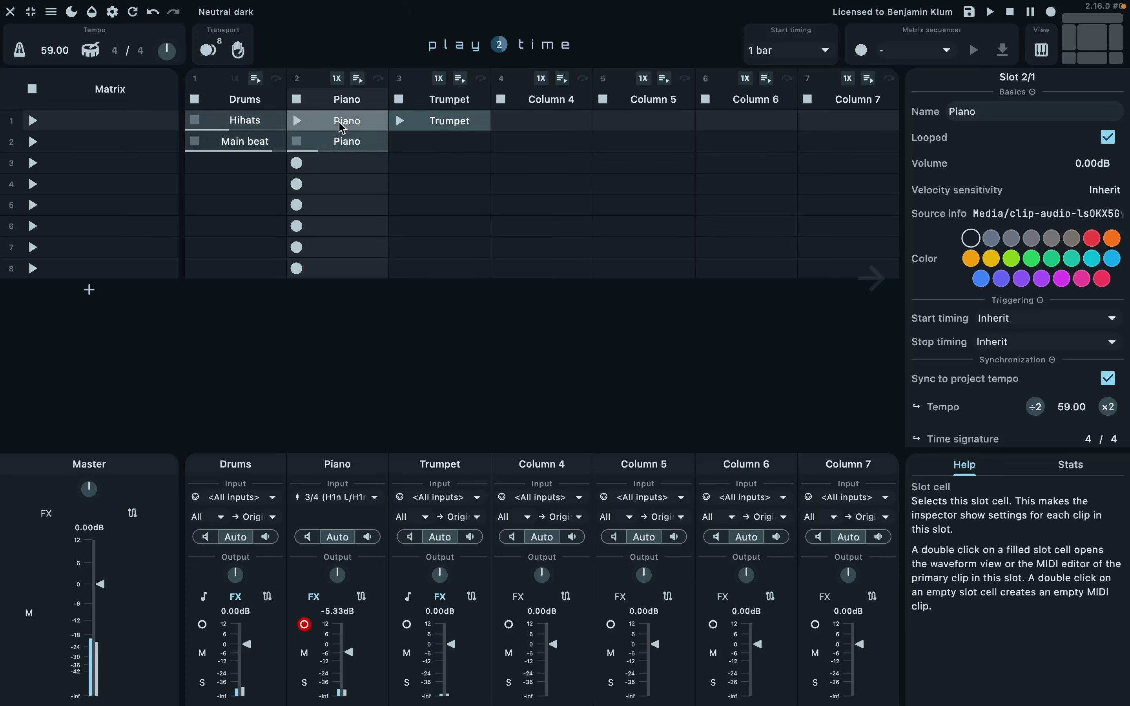
{"action": "key", "text": "F2"}
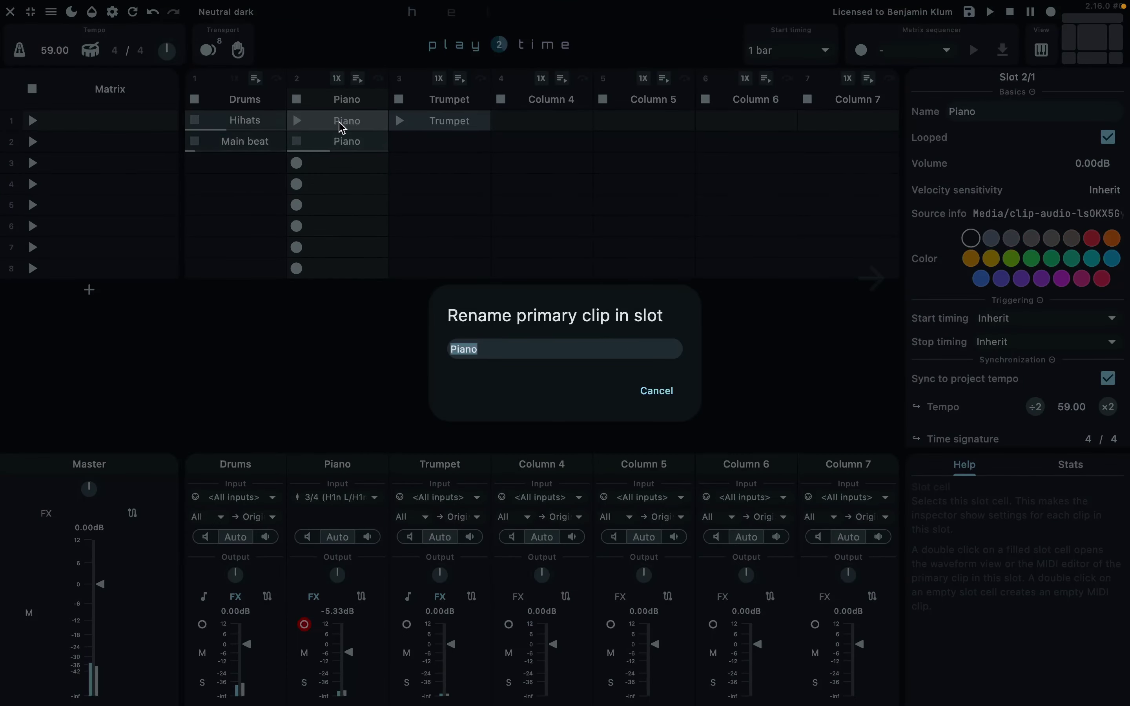
{"action": "type", "text": "Piano 1"}
{"action": "key", "text": "Return"}
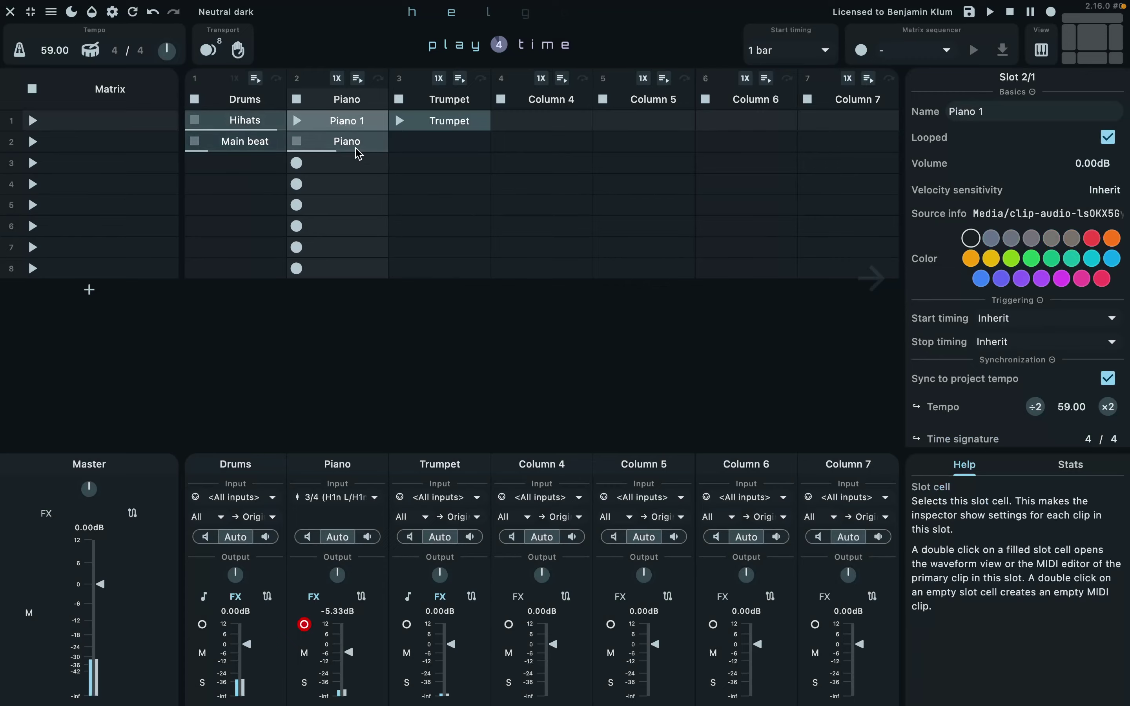
{"action": "left_click", "coordinate": [355, 149]}
{"action": "key", "text": "F2"}
{"action": "key", "text": "End"}
{"action": "type", "text": "2"}
{"action": "key", "text": "Return"}
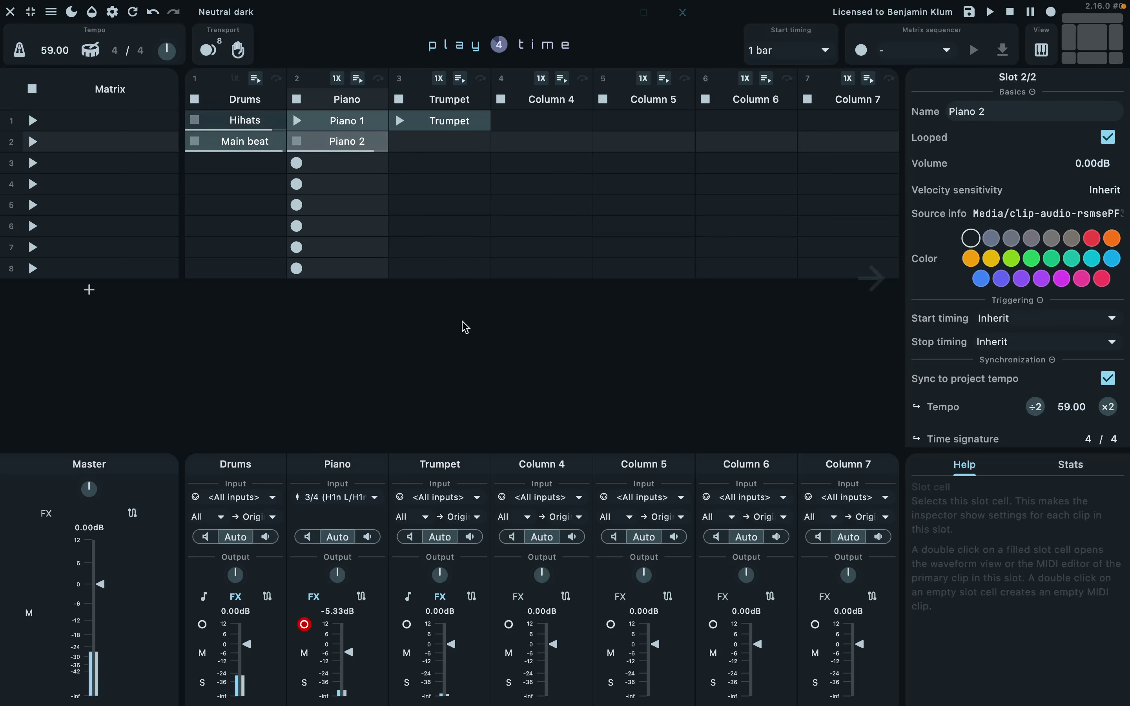
Record a MIDI clip in the Drums column's third slot, arming Drums instead of Piano, and quantize the clip
{"action": "mouse_move", "coordinate": [514, 701]}
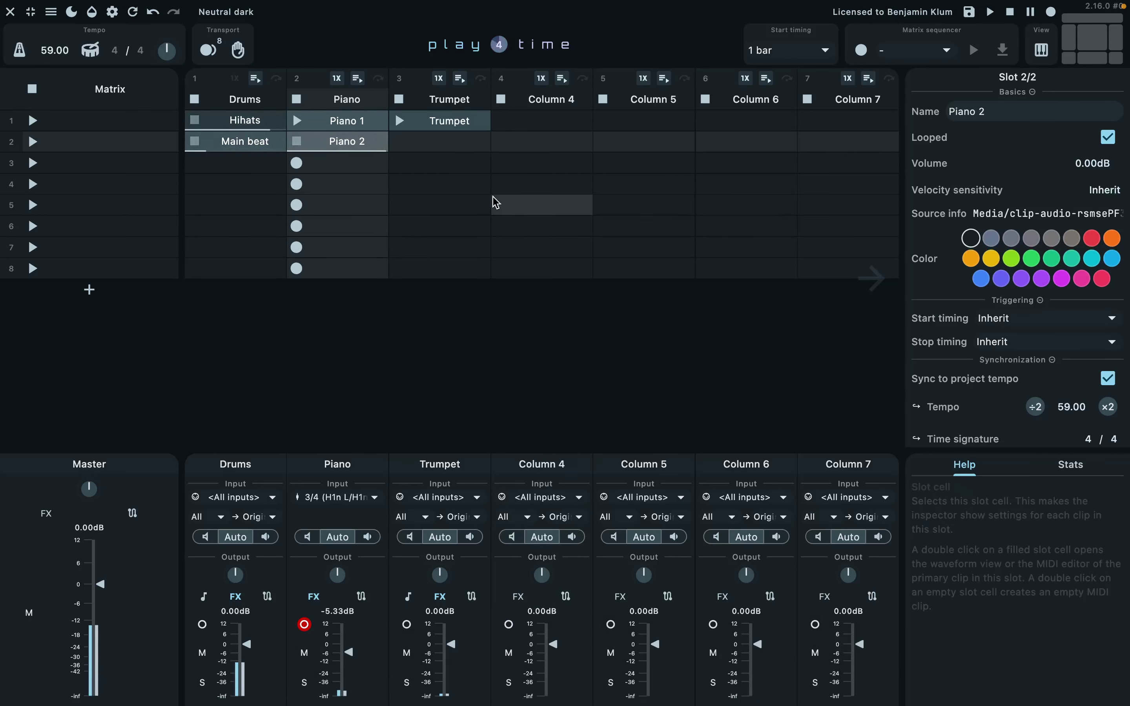
{"action": "left_click", "coordinate": [261, 169]}
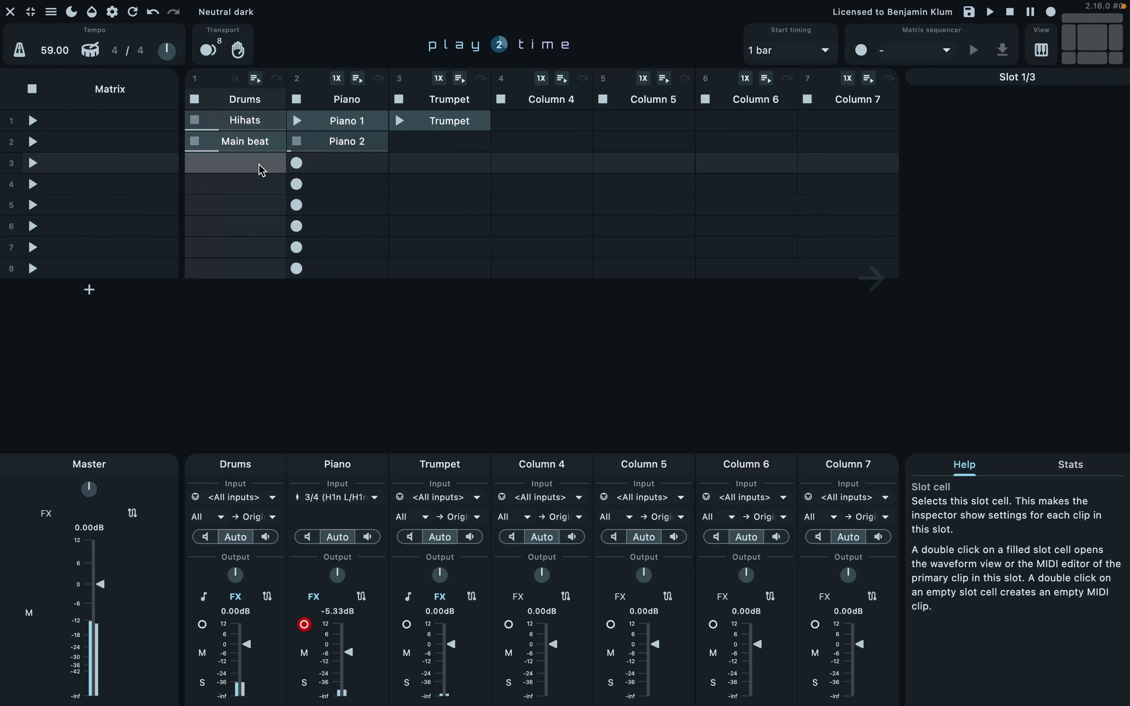
{"action": "left_click", "coordinate": [309, 614]}
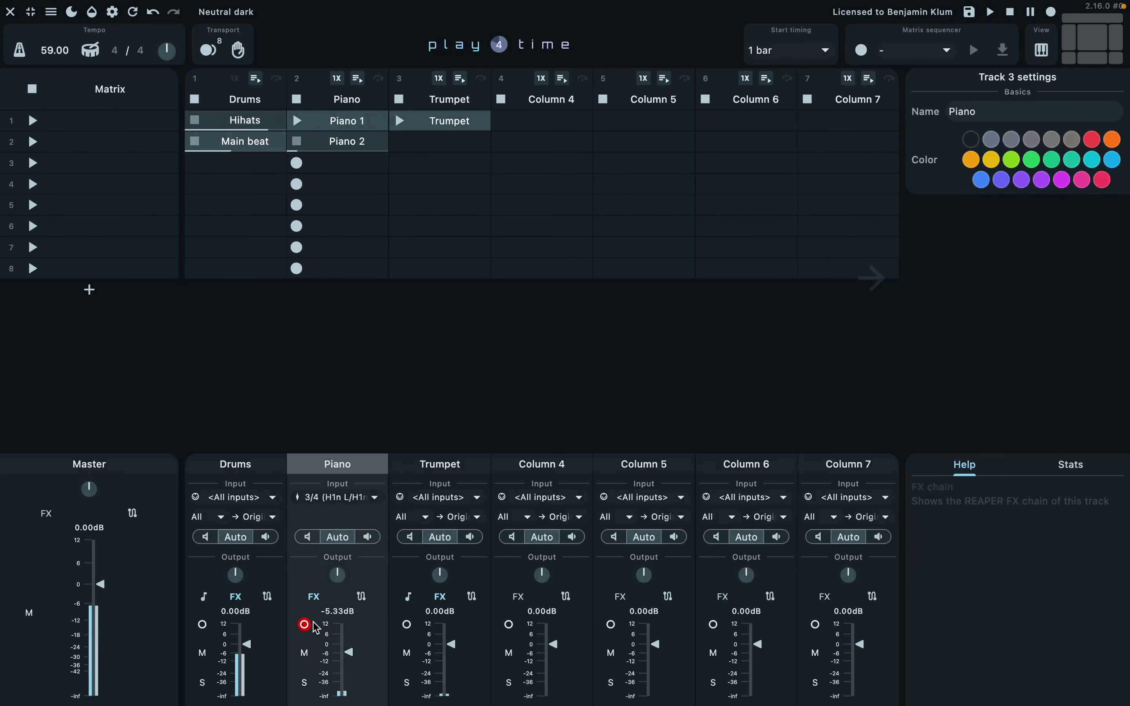
{"action": "left_click", "coordinate": [202, 625]}
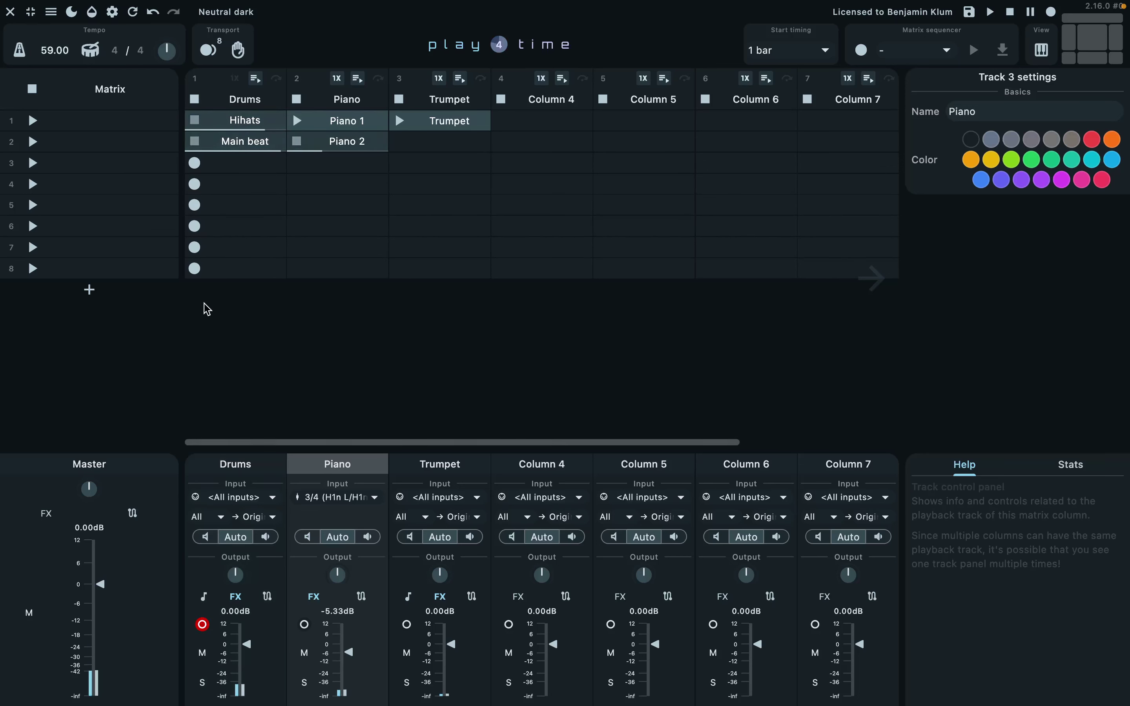
{"action": "left_click", "coordinate": [219, 171]}
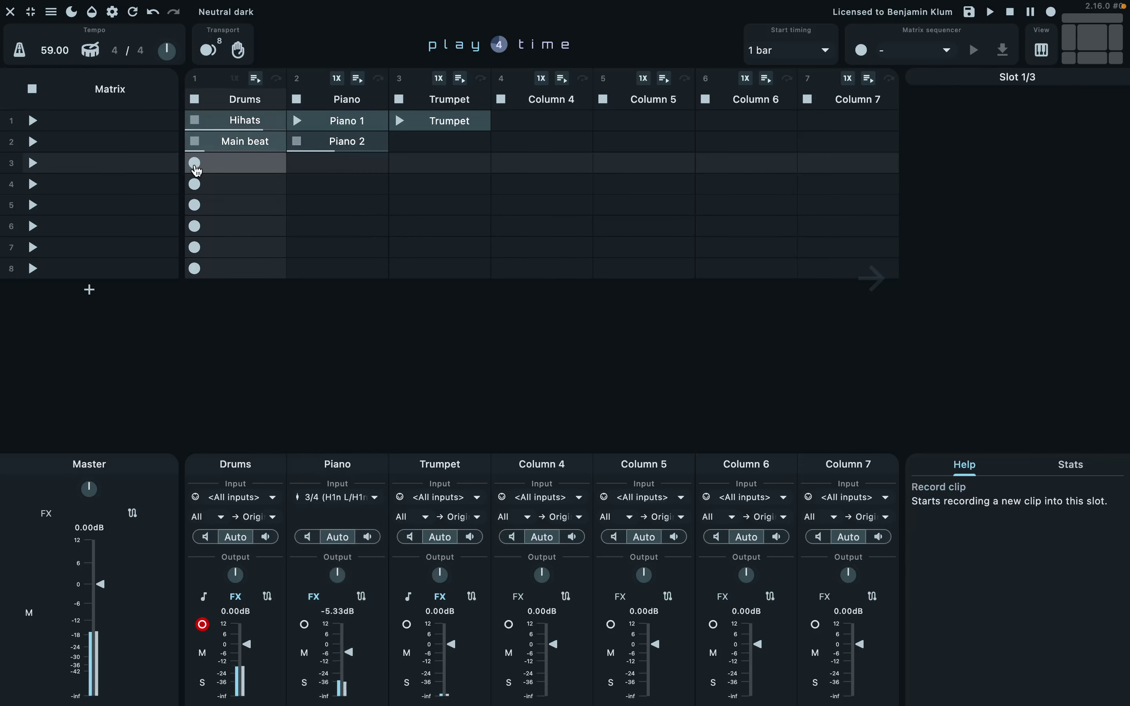
{"action": "left_click", "coordinate": [197, 170]}
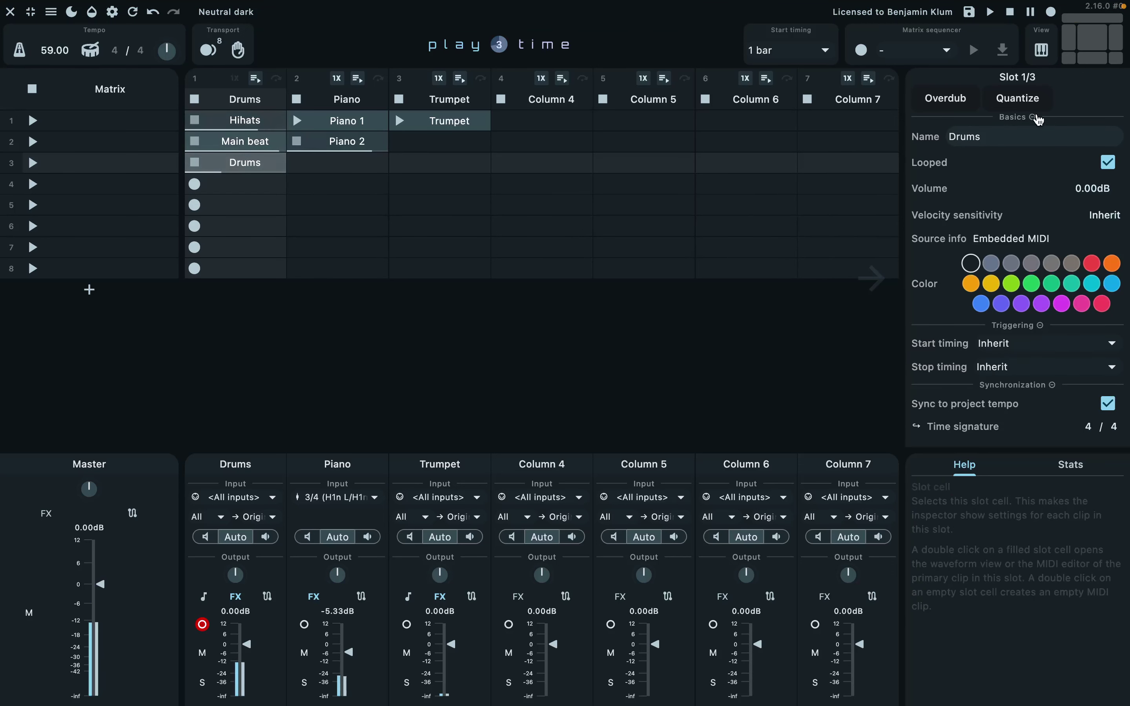
{"action": "left_click", "coordinate": [1018, 99]}
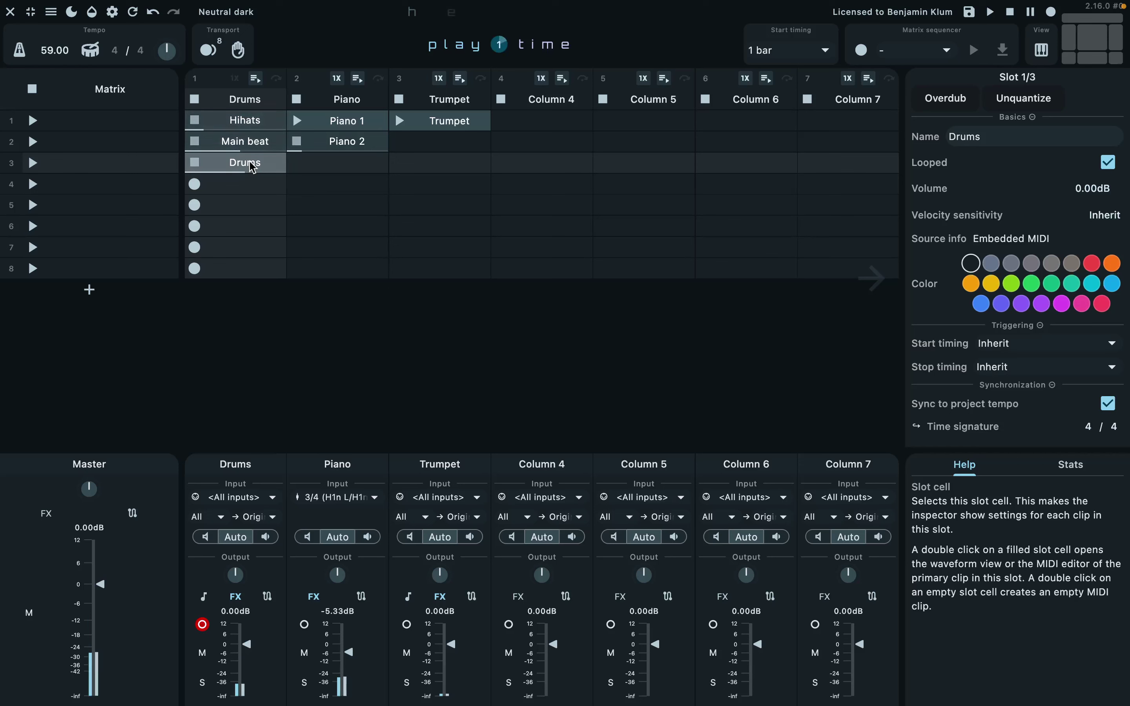
Record a MIDI clip in the Drums column's fourth slot, stopping the third-slot clip during recording, and quantize the new clip
{"action": "left_click", "coordinate": [195, 184]}
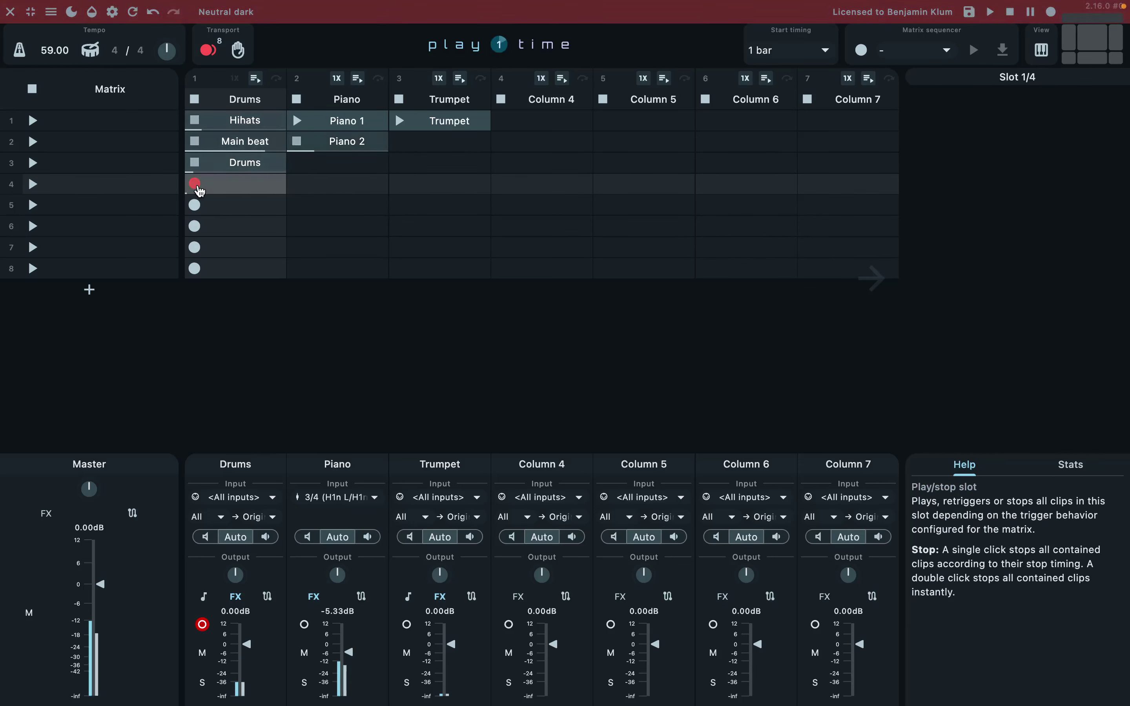
{"action": "left_click", "coordinate": [194, 163]}
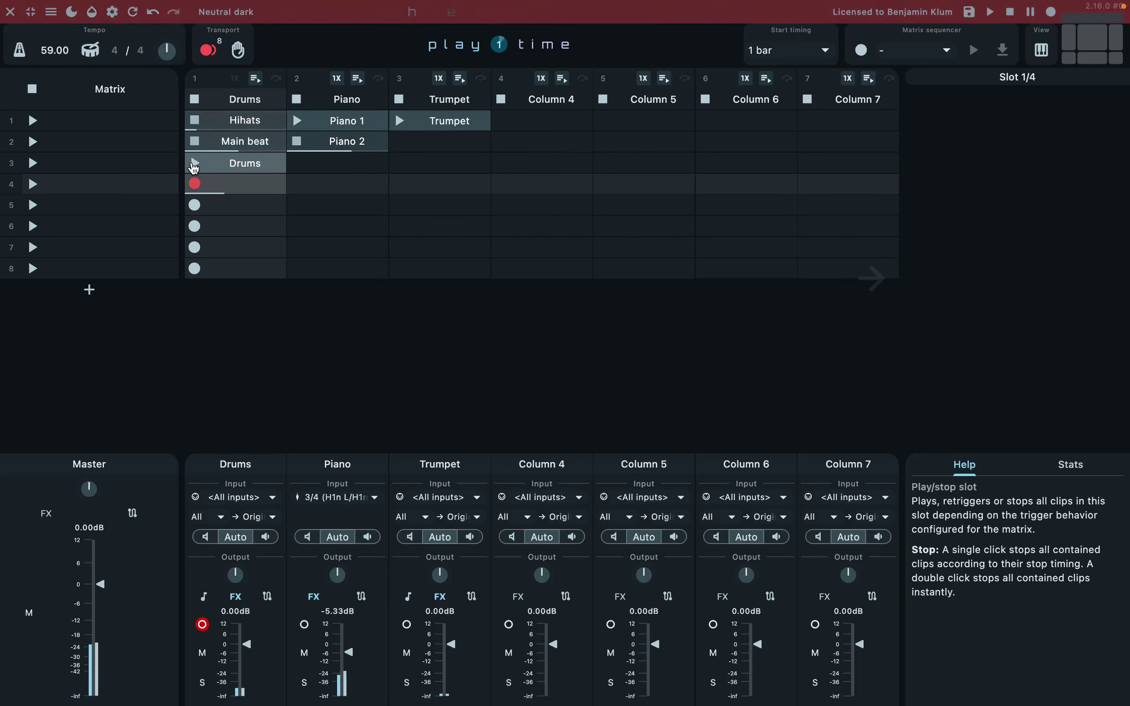
{"action": "left_click", "coordinate": [195, 188]}
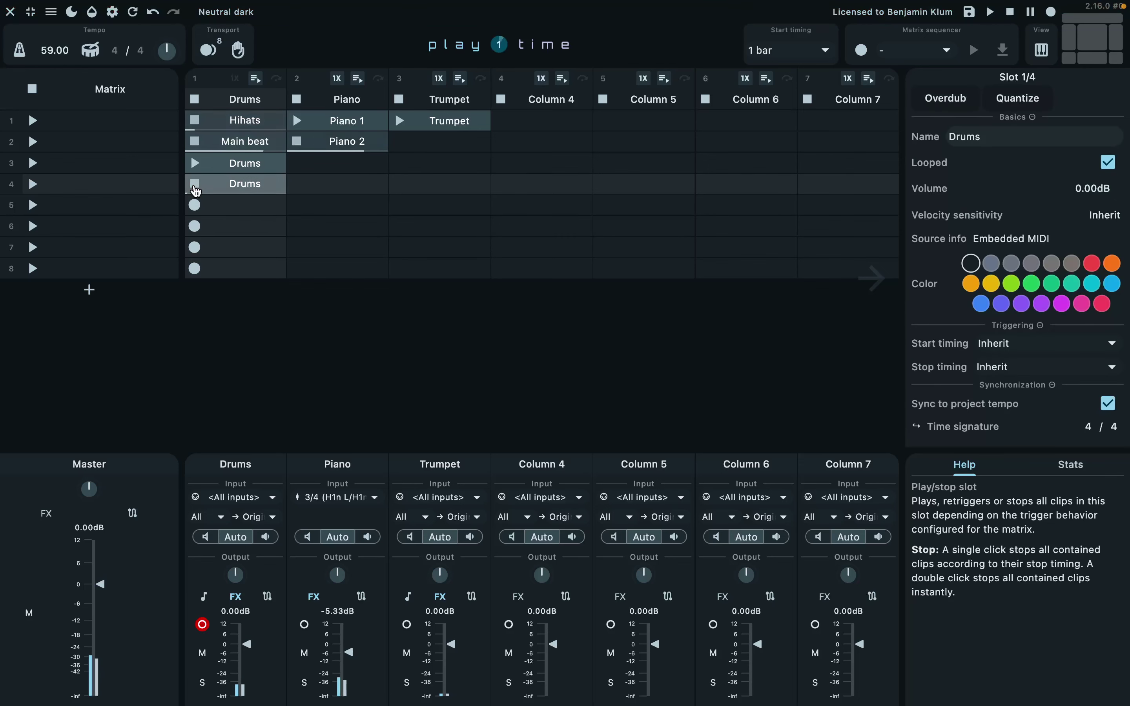
{"action": "left_click", "coordinate": [1018, 98]}
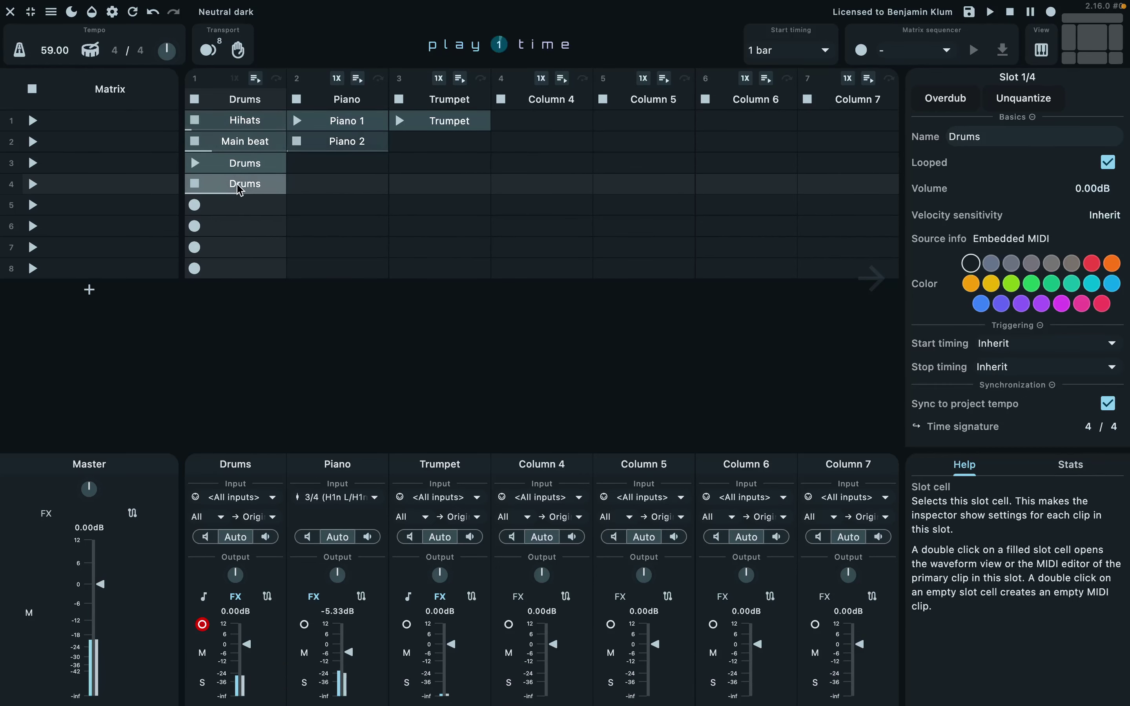
Rename the clip in the Drums column's fourth slot as Triangle
{"action": "key", "text": "F2"}
{"action": "type", "text": "Tri"}
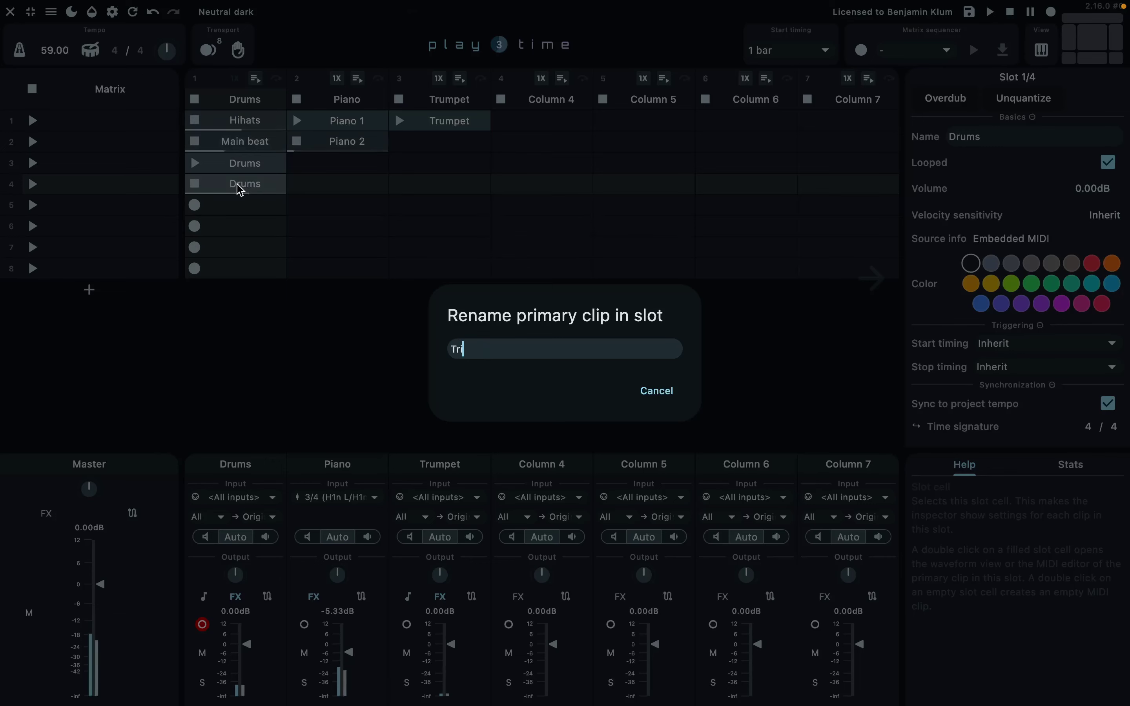
{"action": "type", "text": "angle"}
{"action": "key", "text": "Return"}
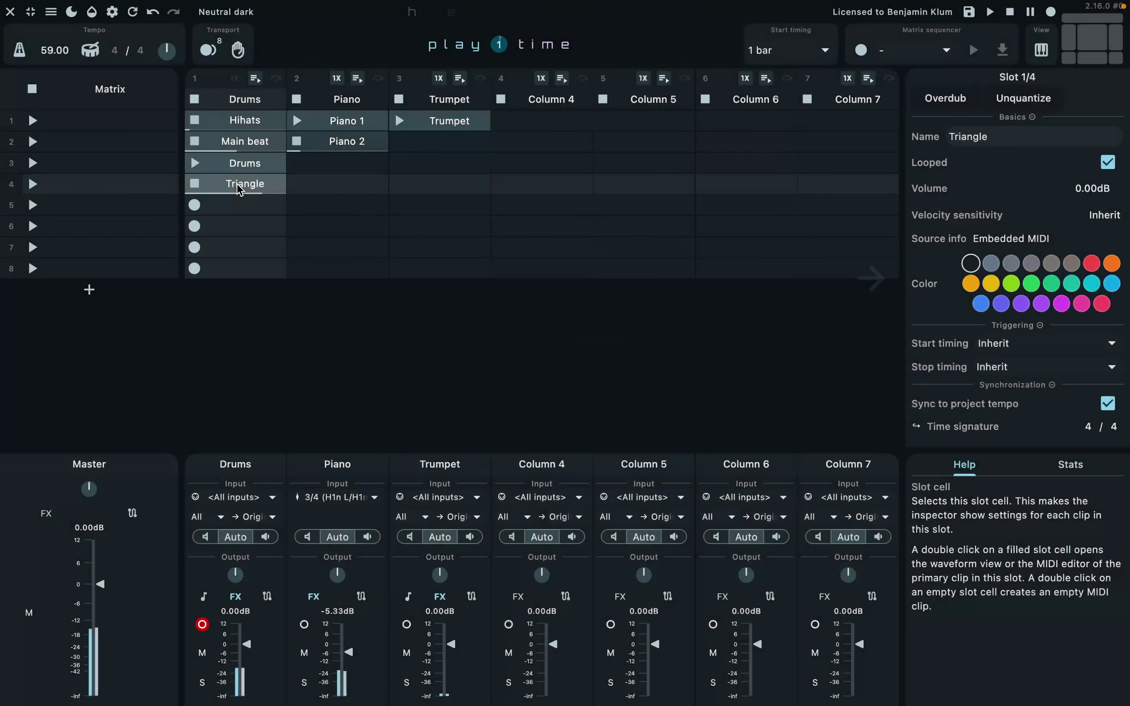
Delete the clip in the Drums column's third slot and move the Triangle clip into that slot
{"action": "left_click", "coordinate": [261, 170]}
{"action": "left_click_drag", "start_coordinate": [261, 169], "coordinate": [235, 169]}
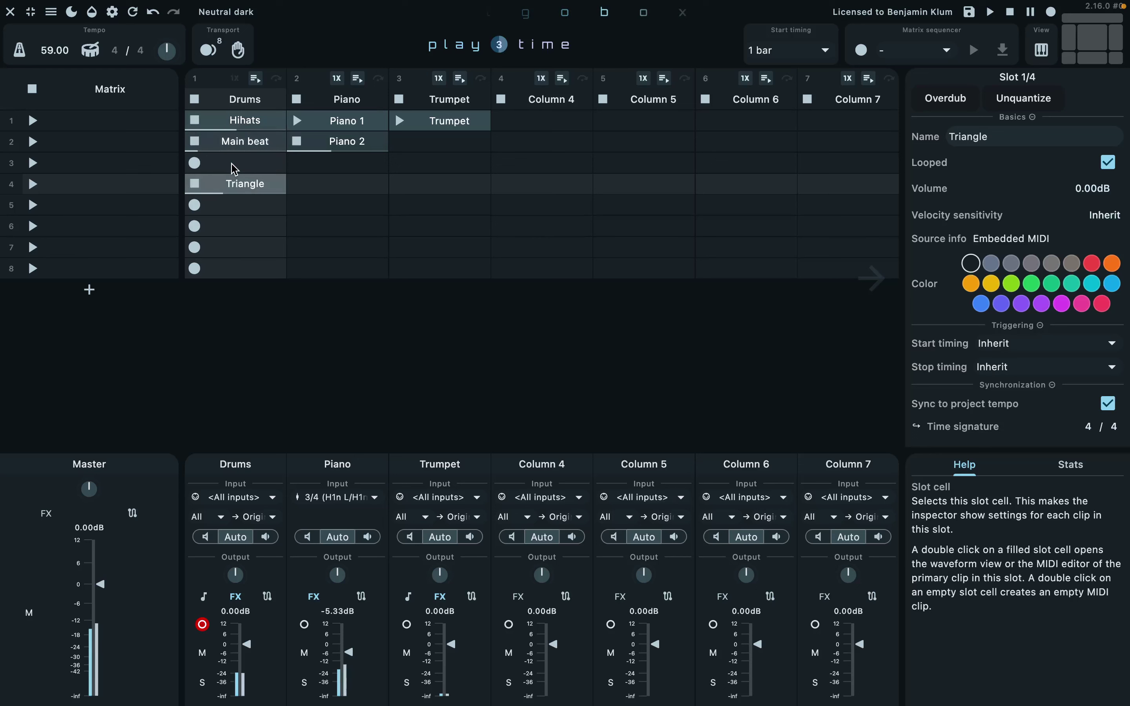
{"action": "left_click_drag", "start_coordinate": [229, 169], "coordinate": [229, 170]}
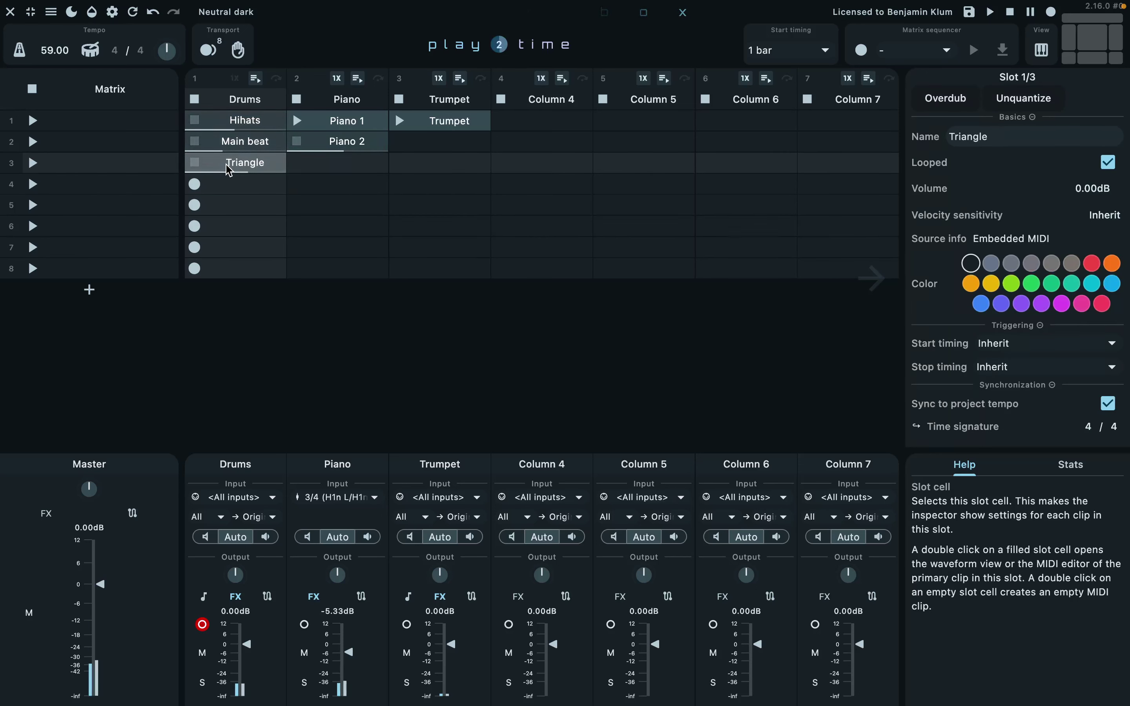
Arm Column 4 instead of Drums and add the Diva synthesizer to Column 4's FX chain
{"action": "left_click", "coordinate": [310, 171]}
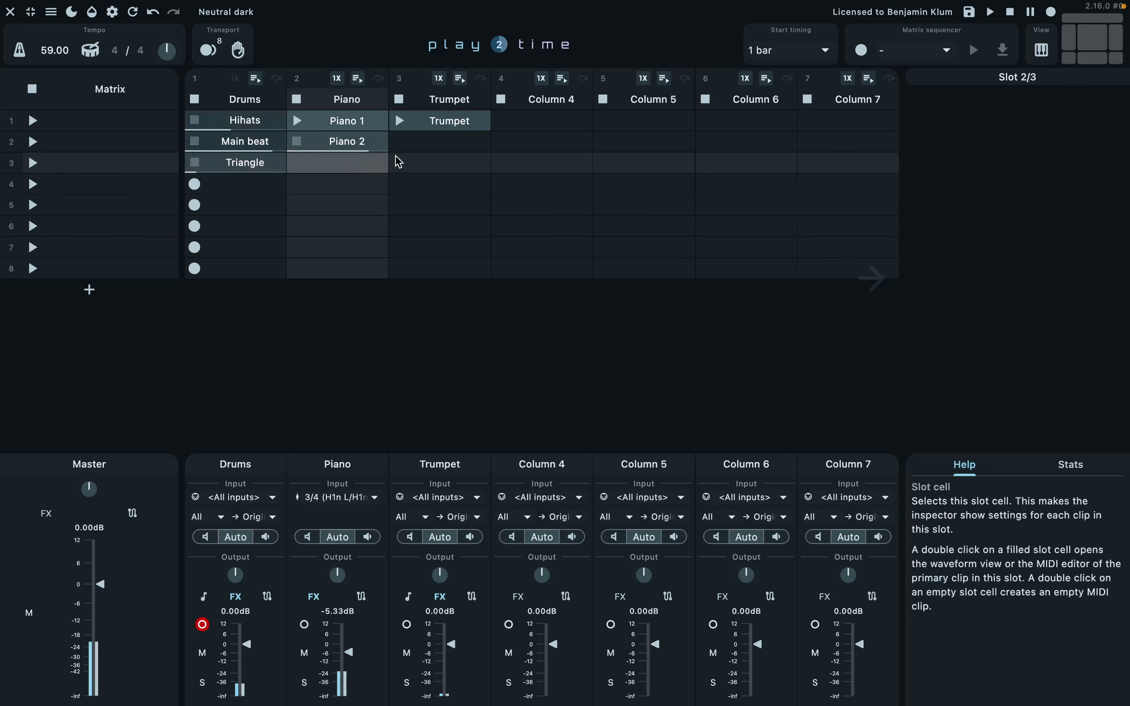
{"action": "left_click", "coordinate": [526, 131]}
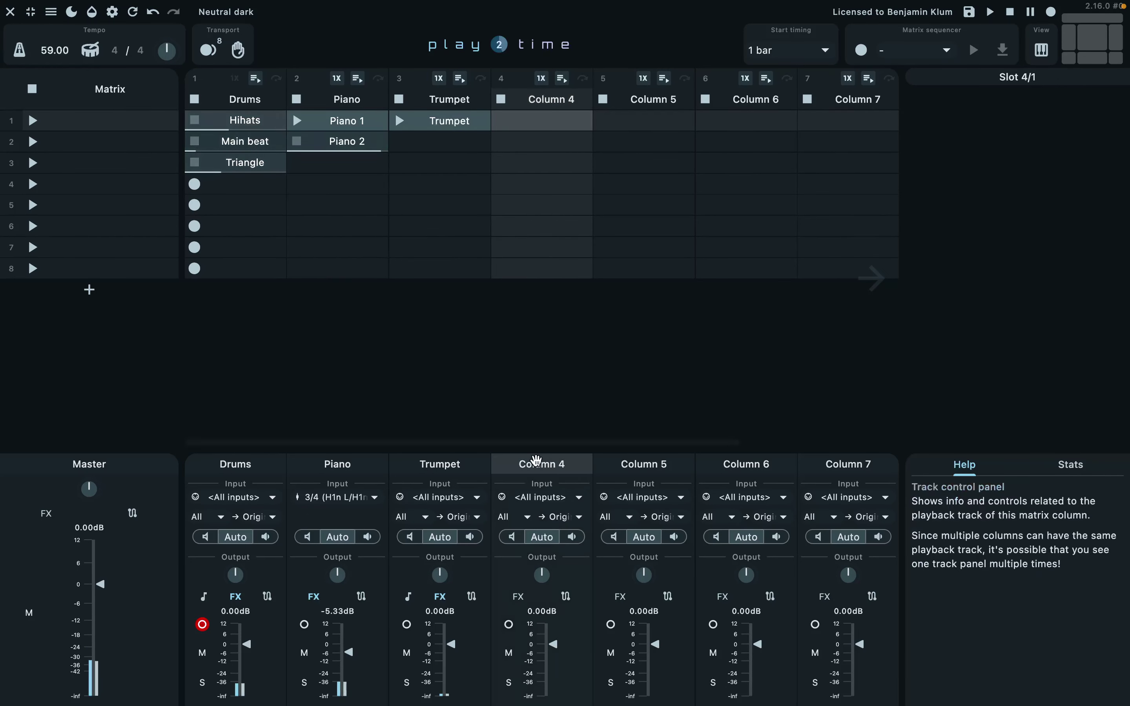
{"action": "left_click", "coordinate": [508, 624]}
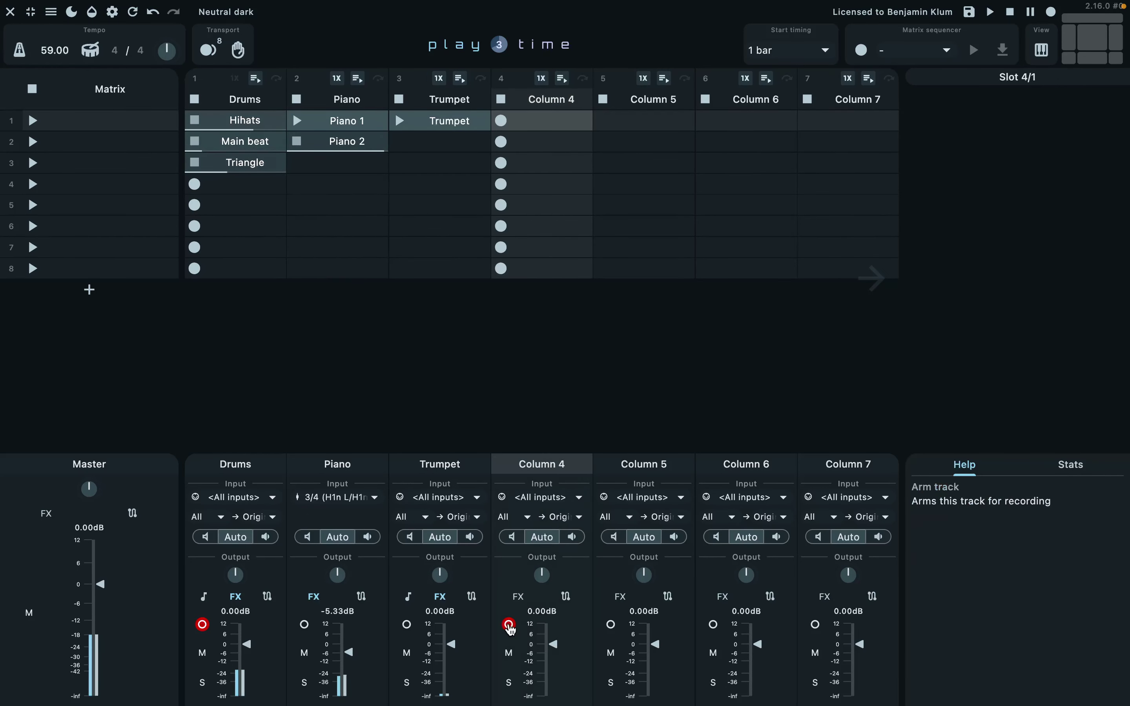
{"action": "left_click", "coordinate": [202, 625]}
{"action": "left_click", "coordinate": [519, 597]}
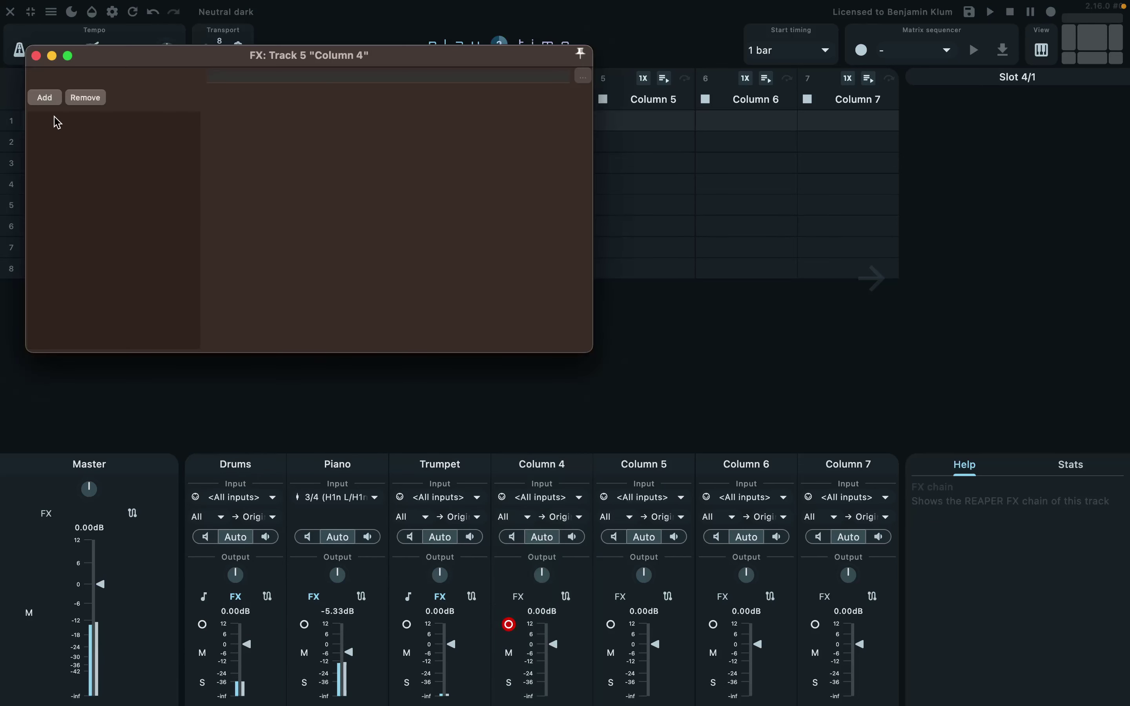
{"action": "left_click", "coordinate": [46, 99]}
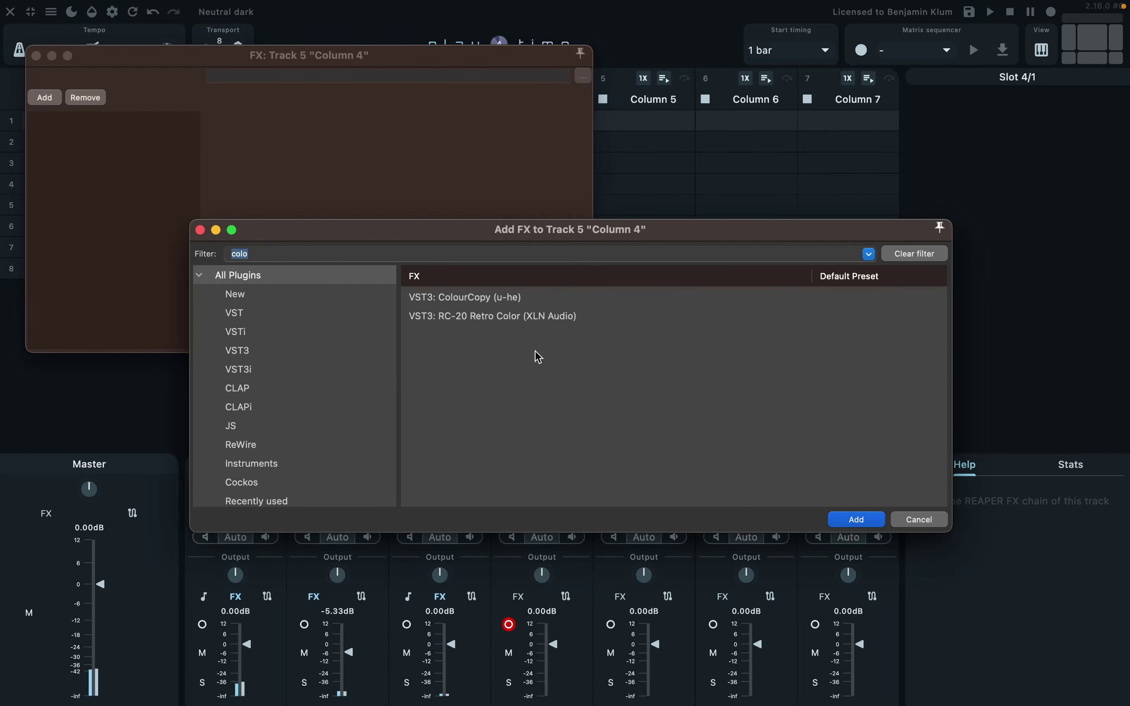
{"action": "type", "text": "diva"}
{"action": "key", "text": "Return"}
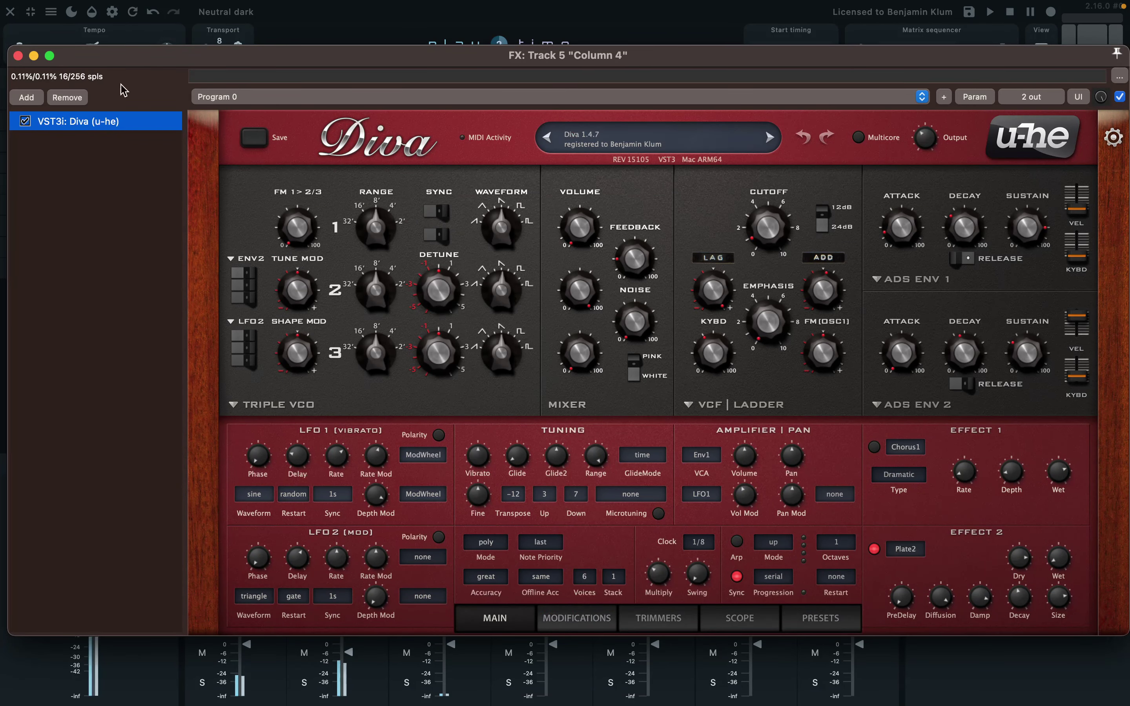
Load the Snaky preset in Diva, close the FX window, and set Column 4's track volume to -4.02 dB
{"action": "left_click", "coordinate": [223, 99]}
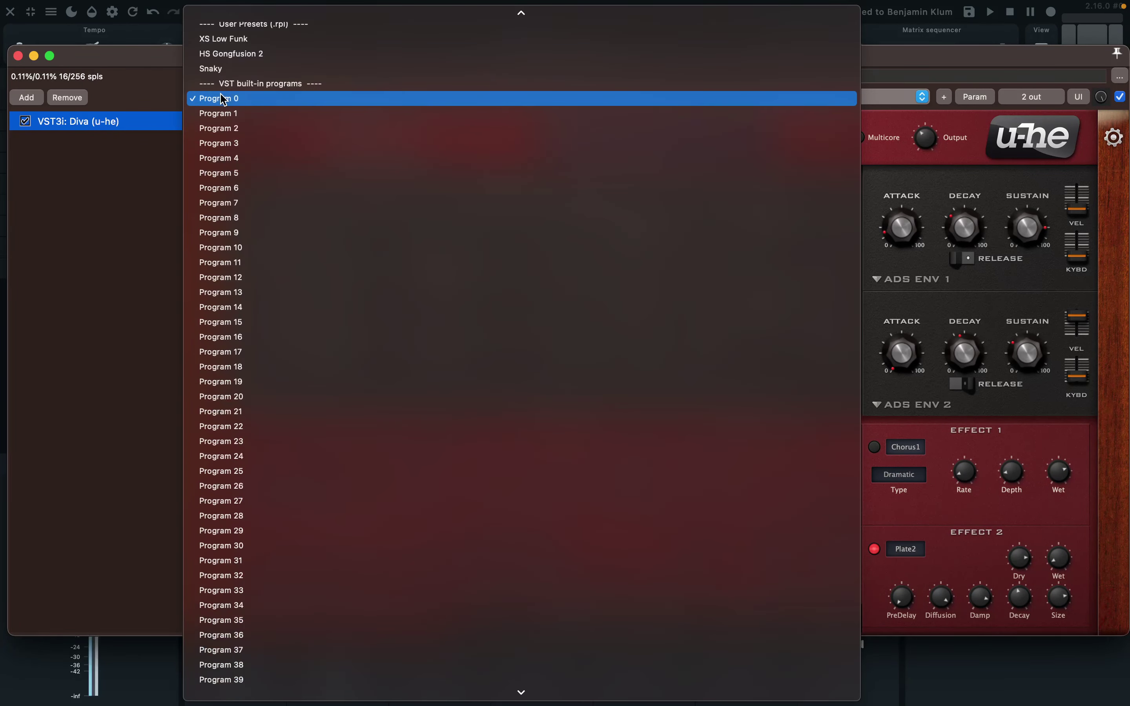
{"action": "left_click", "coordinate": [236, 69]}
{"action": "left_click", "coordinate": [18, 56]}
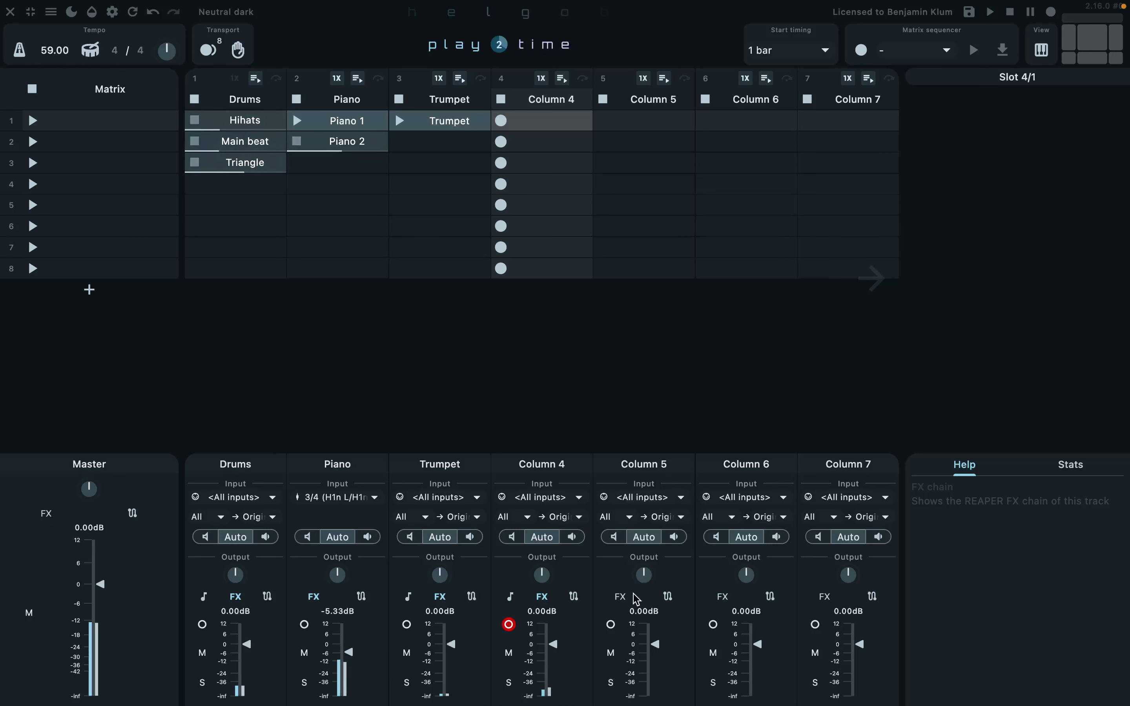
{"action": "left_click_drag", "start_coordinate": [553, 645], "coordinate": [552, 646]}
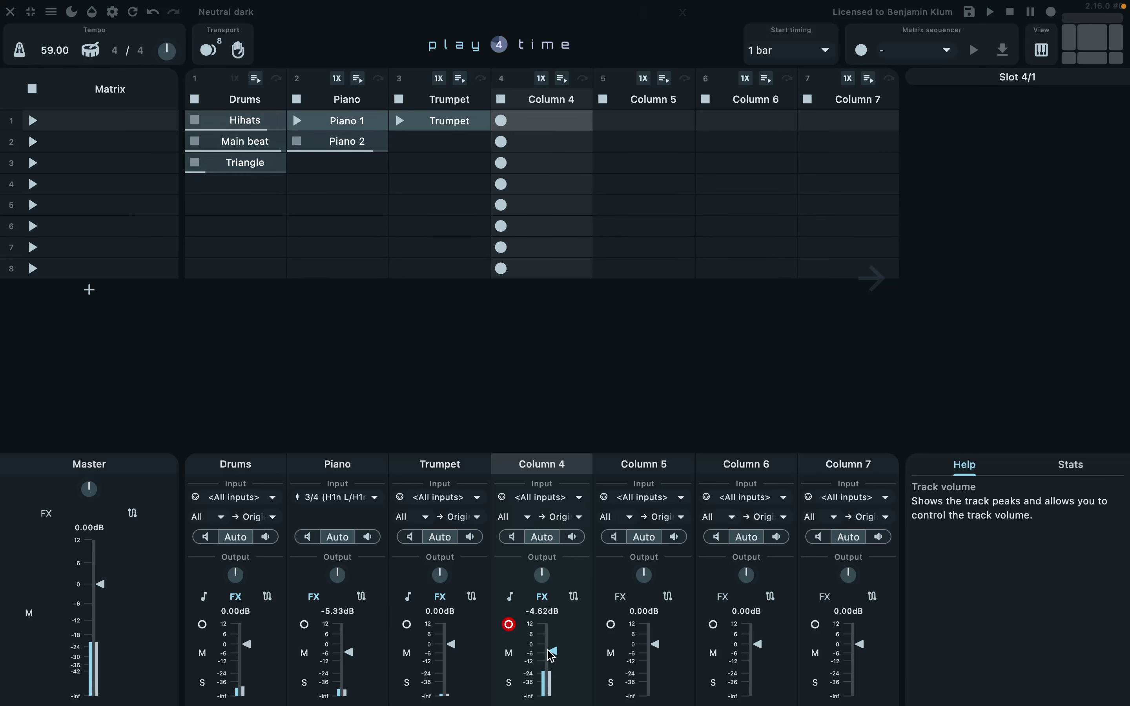
{"action": "scroll", "coordinate": [553, 657], "scroll_direction": "up", "scroll_amount": 2}
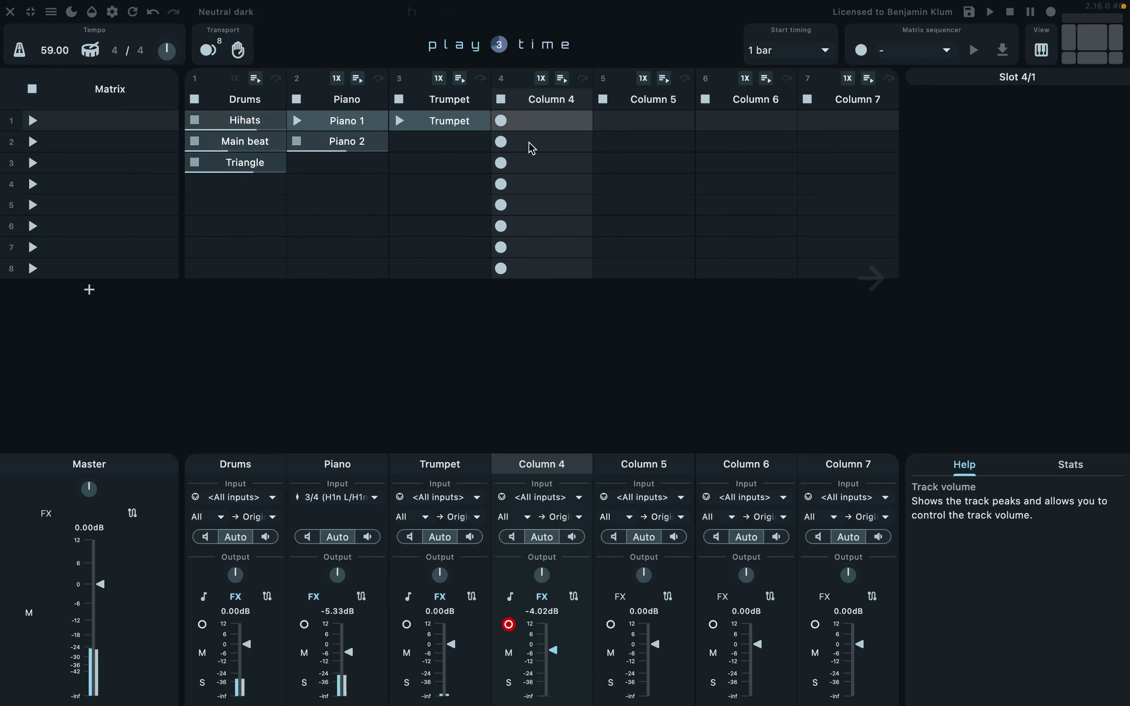
Record a MIDI clip in Column 4's first slot
{"action": "left_click", "coordinate": [526, 129]}
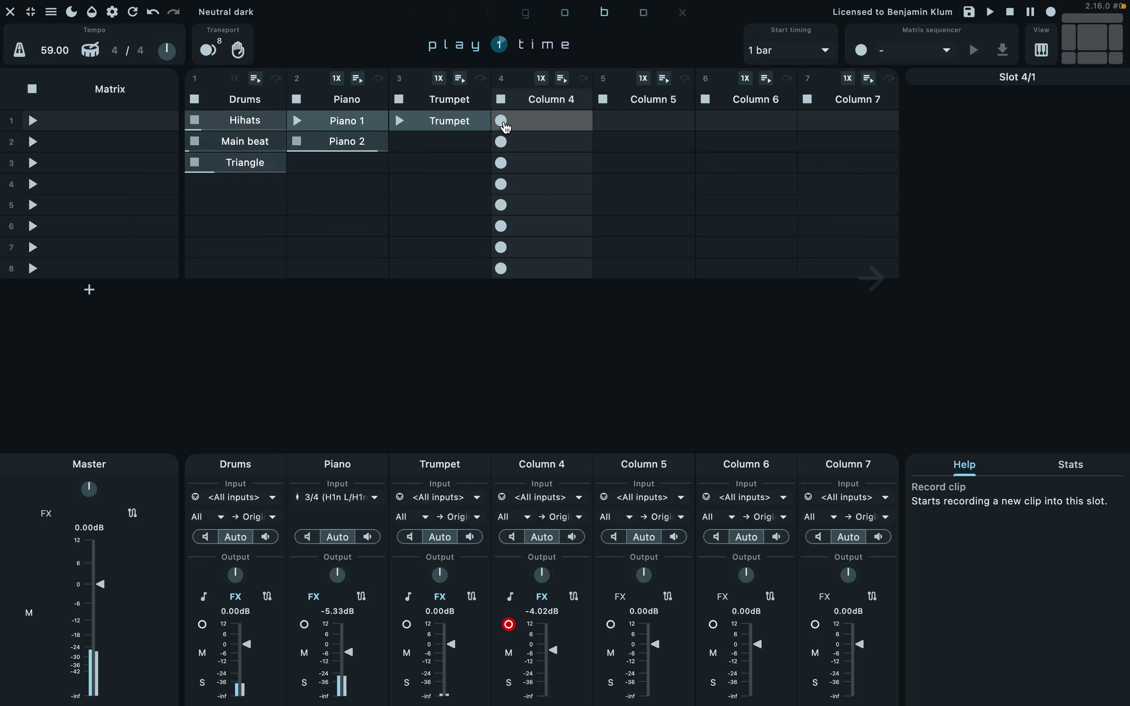
{"action": "left_click", "coordinate": [506, 126]}
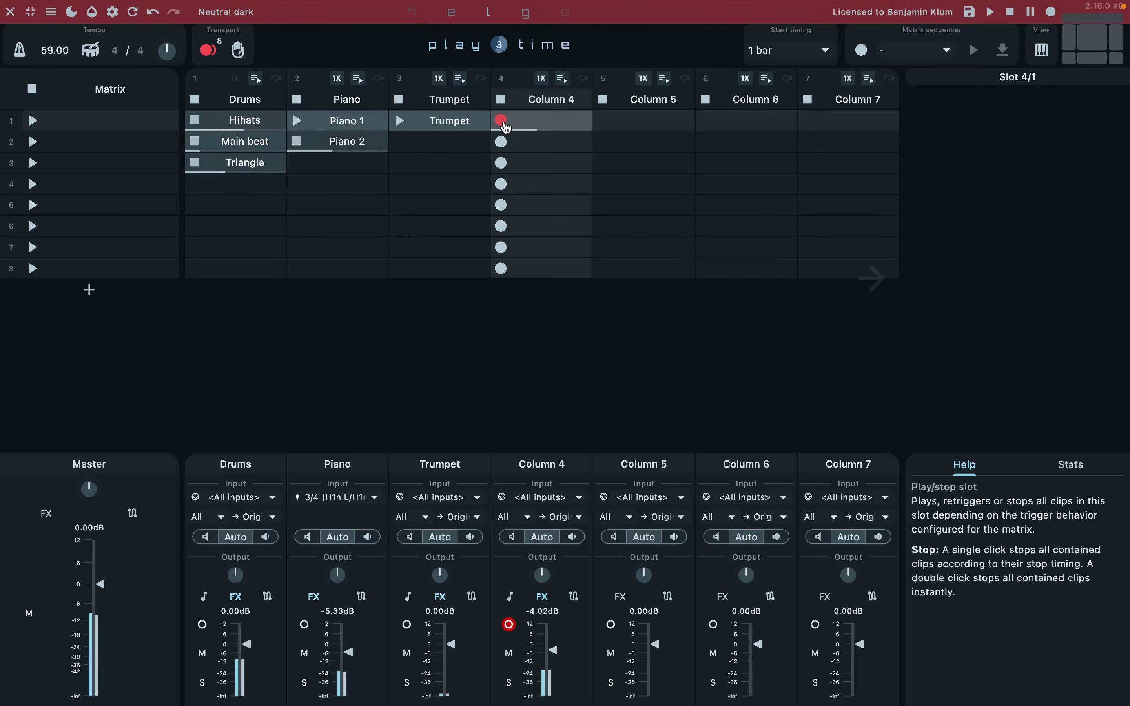
{"action": "left_click", "coordinate": [501, 120]}
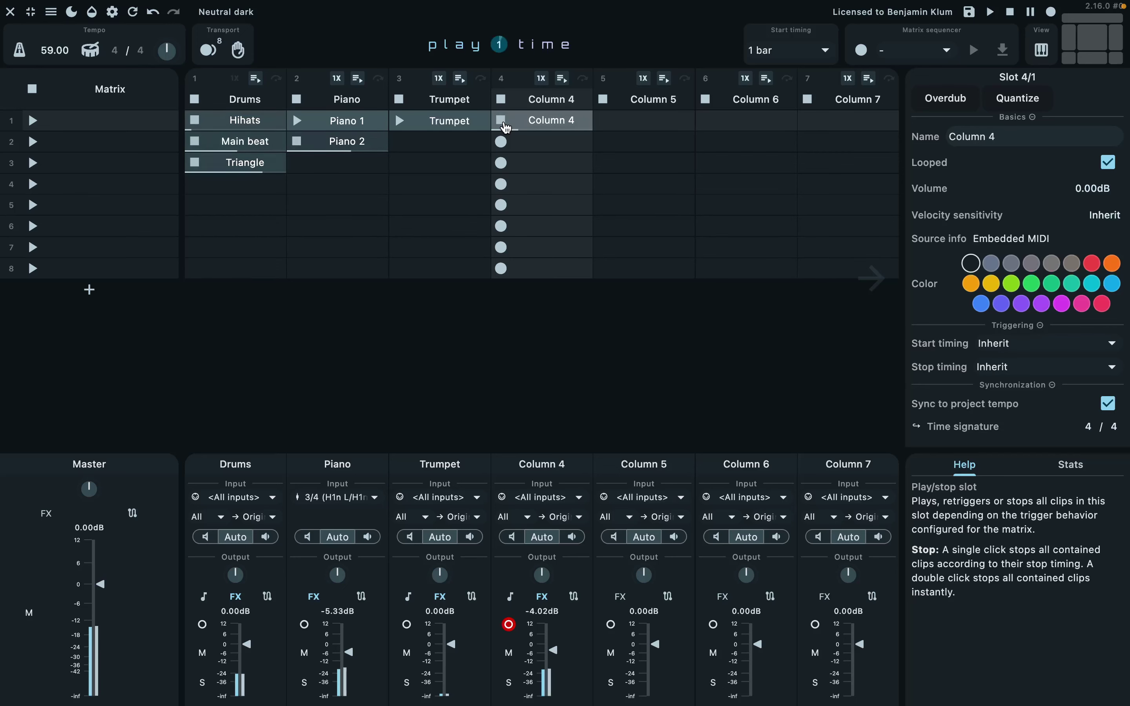
Quantize the positions of two notes near the end of Column 4's clip to the grid at 100% strength, and close the MIDI editor
{"action": "double_click", "coordinate": [538, 126]}
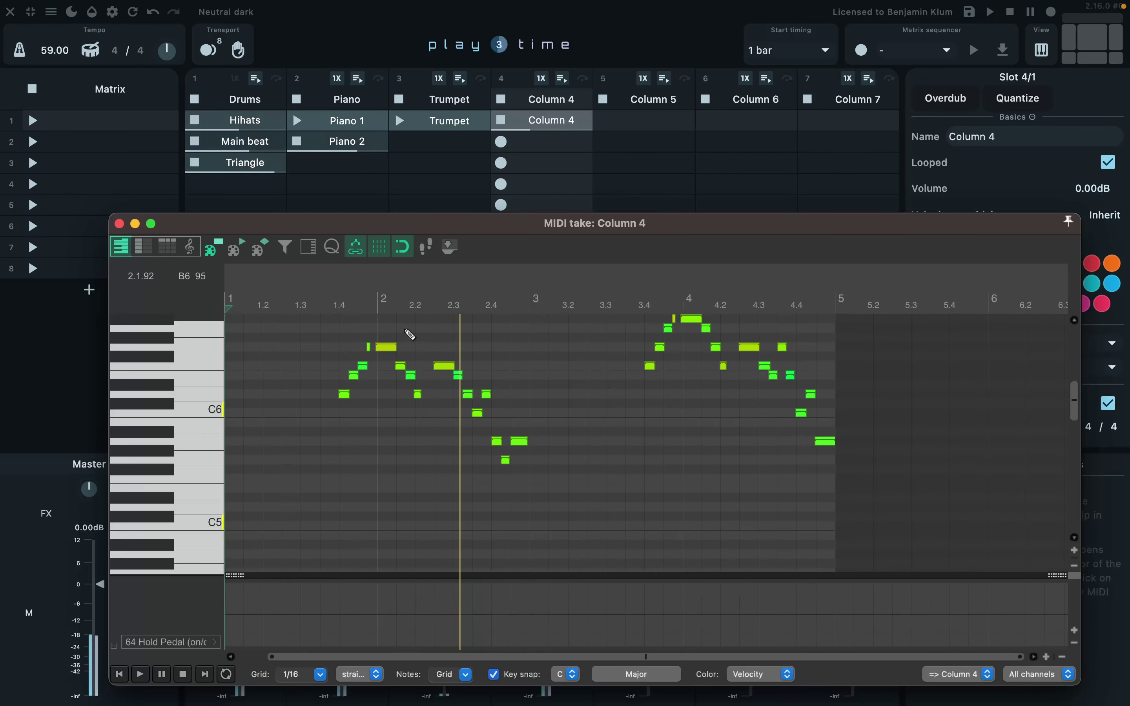
{"action": "left_click", "coordinate": [390, 349]}
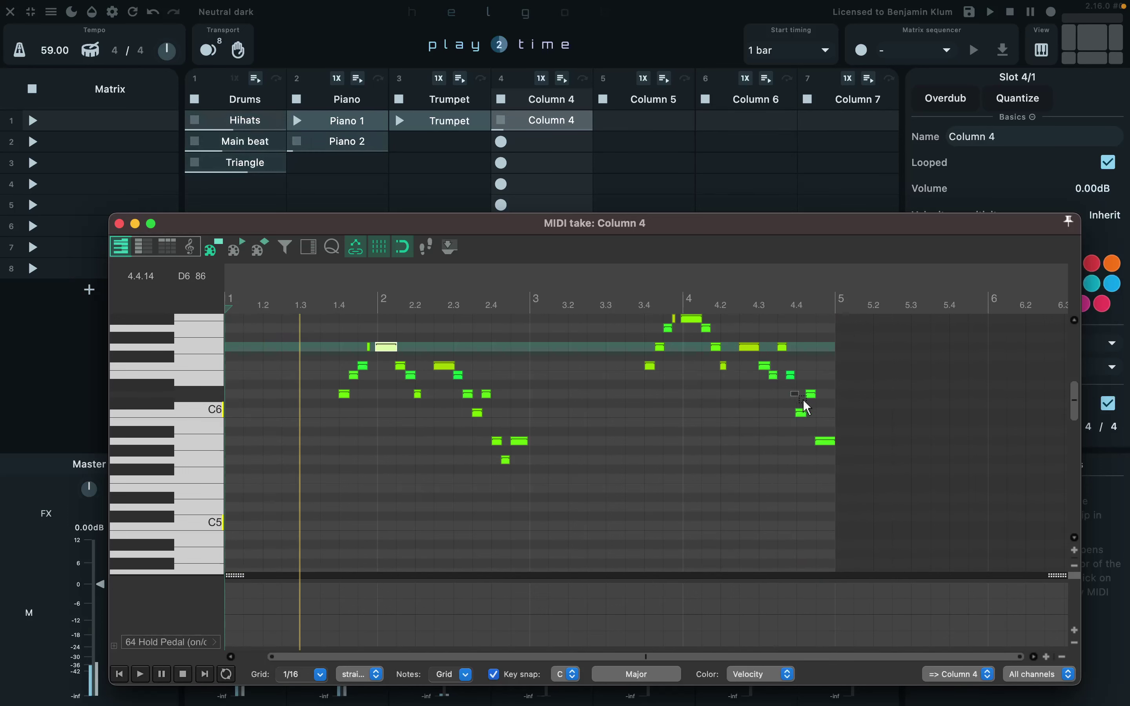
{"action": "left_click_drag", "start_coordinate": [794, 395], "coordinate": [828, 424]}
{"action": "key", "text": "ctrl+q"}
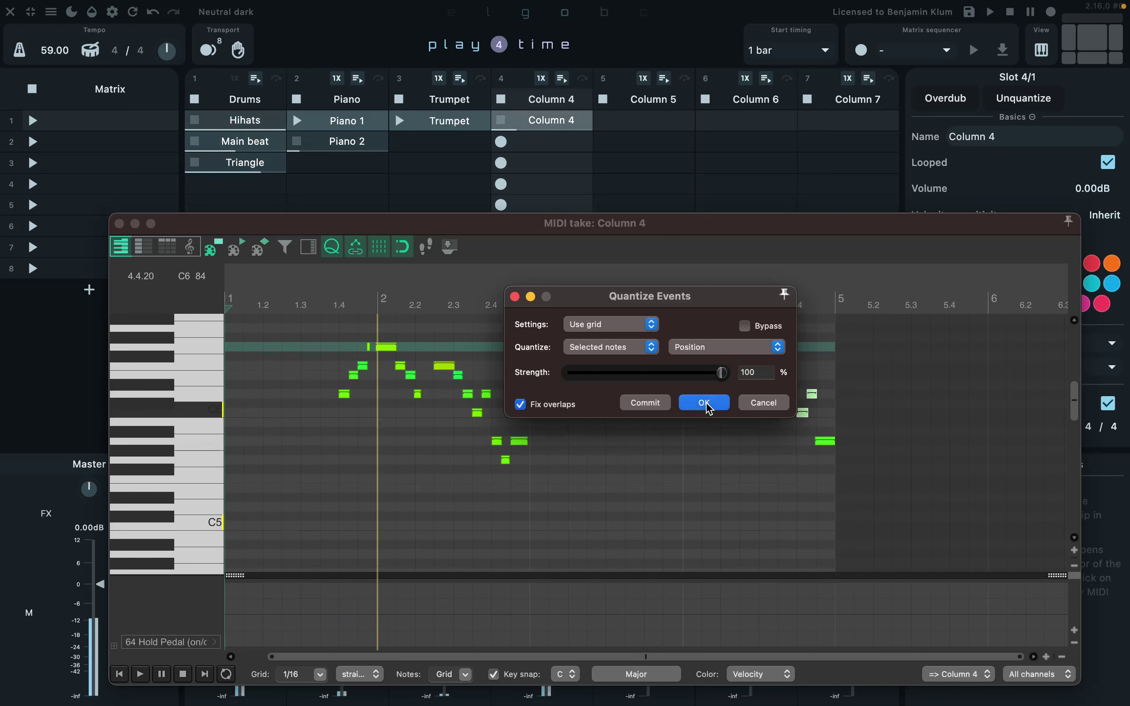
{"action": "left_click", "coordinate": [709, 403]}
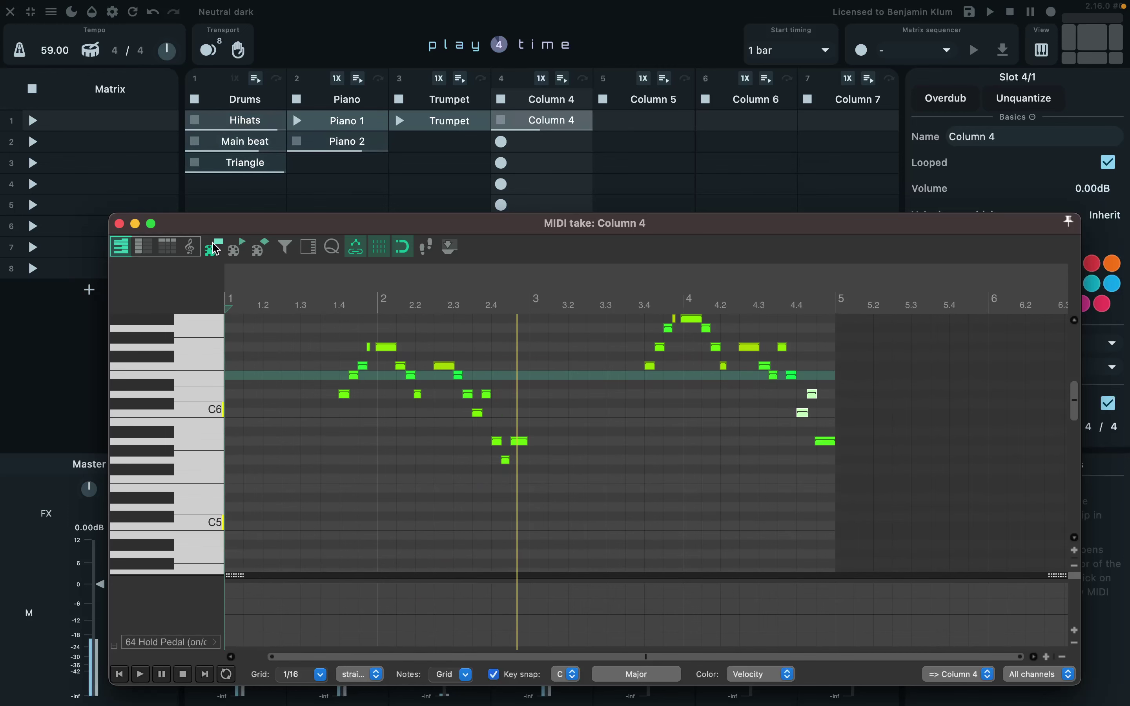
{"action": "key", "text": "Escape"}
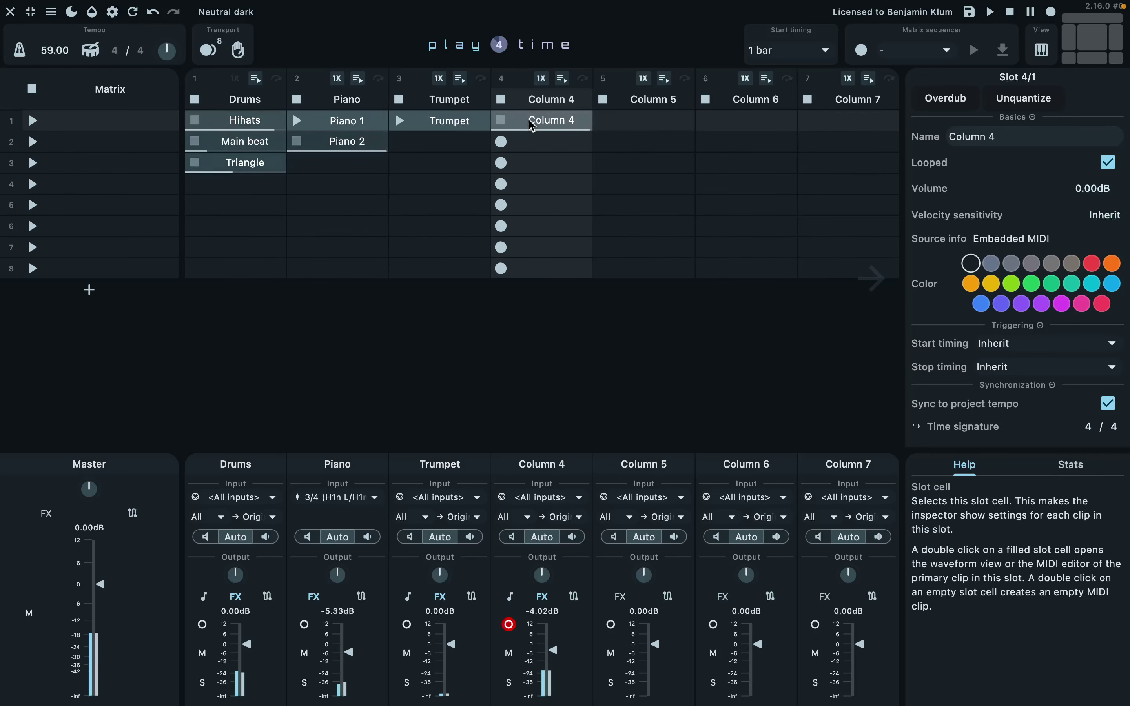
Rename the clip in Column 4's first slot as Snaky
{"action": "key", "text": "F2"}
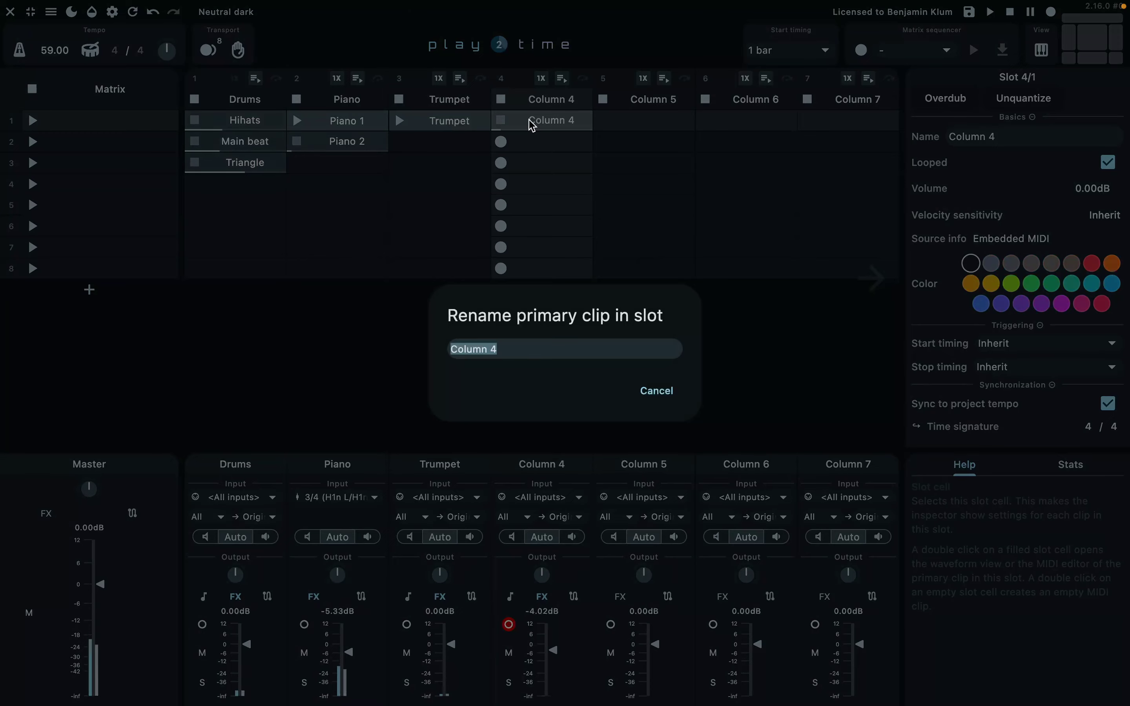
{"action": "type", "text": "Snaky"}
{"action": "key", "text": "Return"}
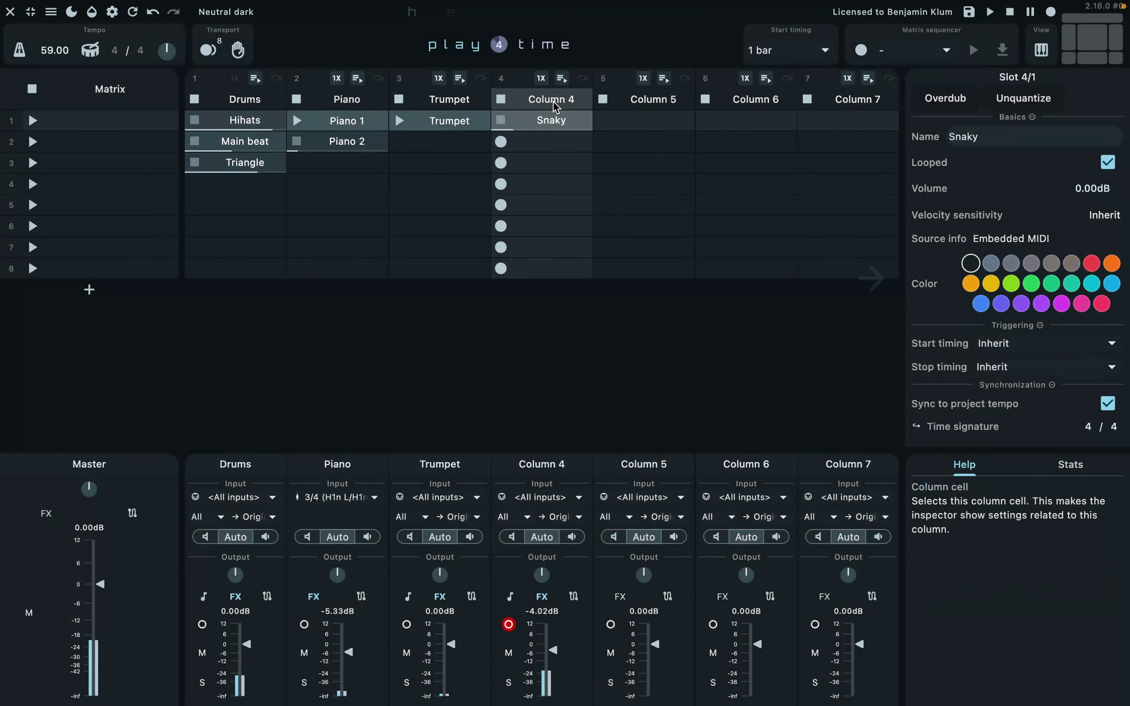
Rename Column 4's track as Snaky and stop its Snaky clip
{"action": "left_click", "coordinate": [555, 105]}
{"action": "key", "text": "F2"}
{"action": "type", "text": "Snaky"}
{"action": "key", "text": "Return"}
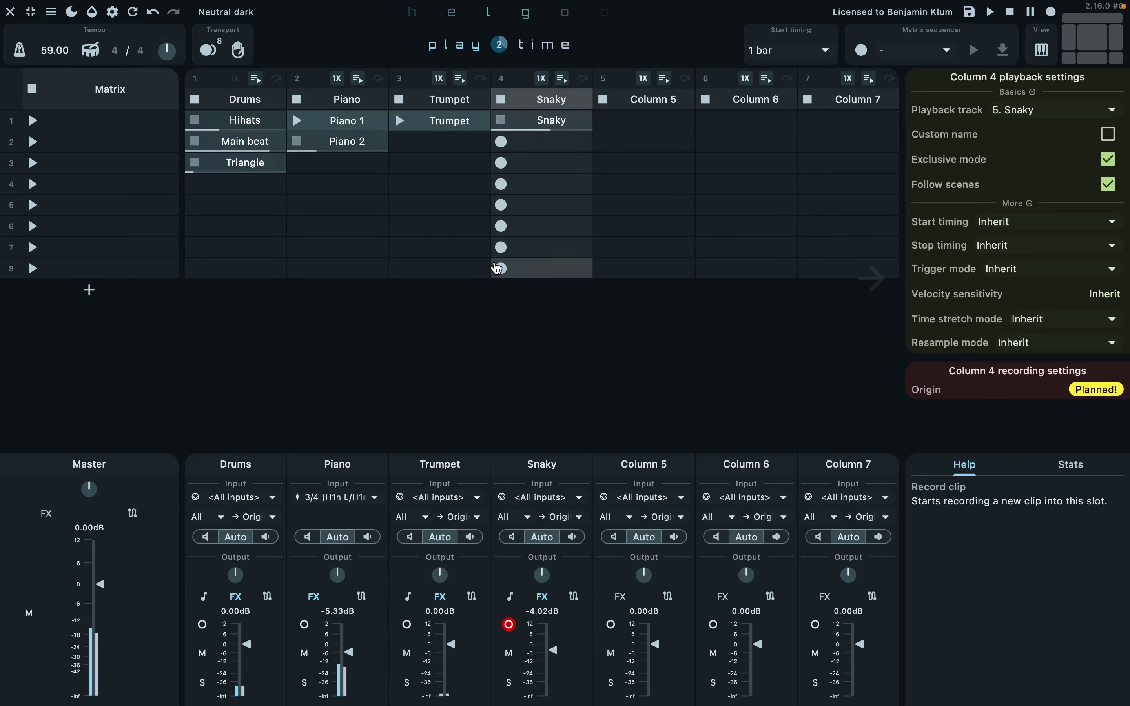
{"action": "left_click", "coordinate": [506, 123]}
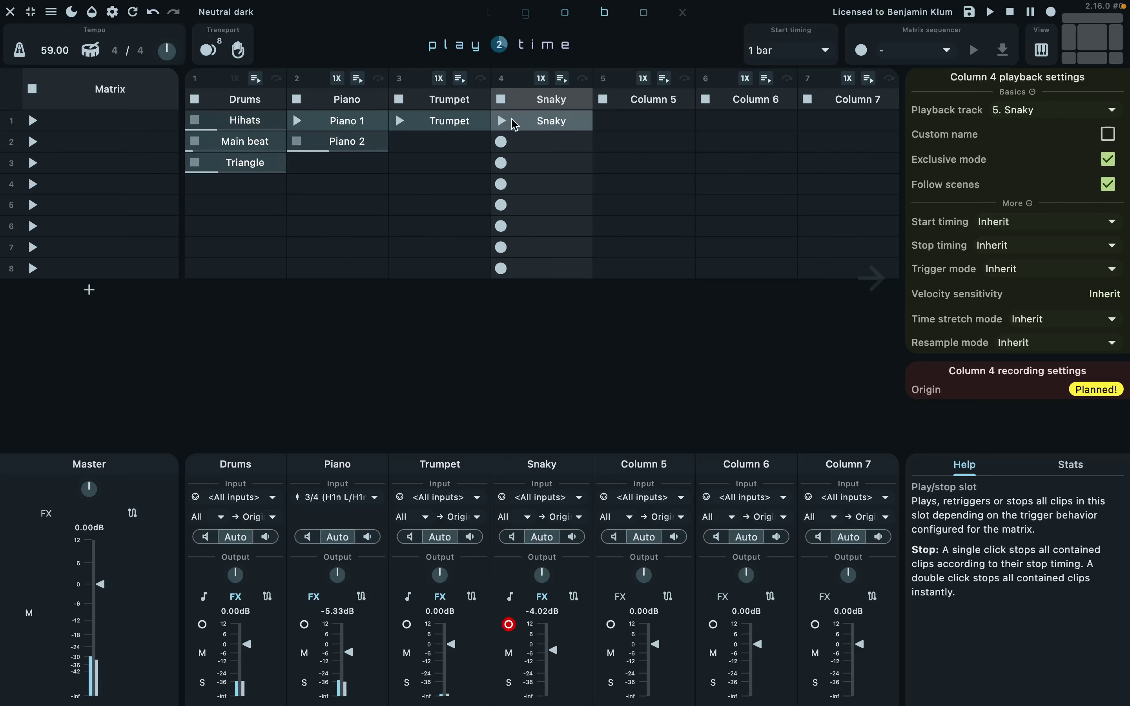
Rename Column 5's track as Spock
{"action": "double_click", "coordinate": [646, 100]}
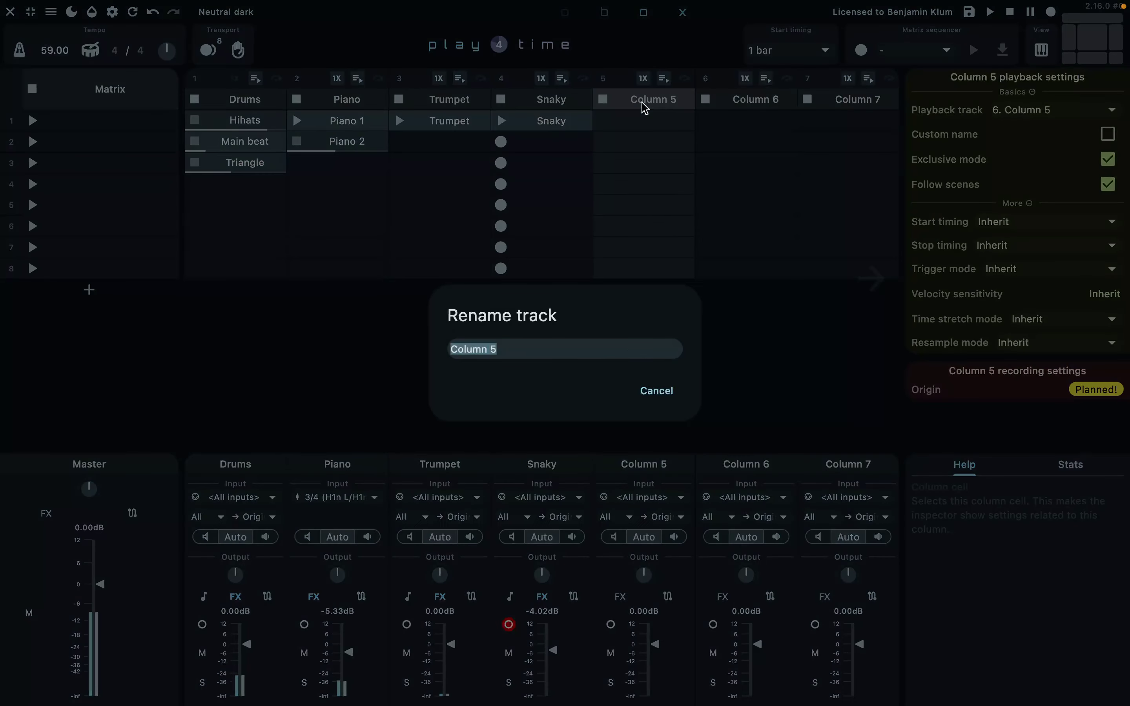
{"action": "type", "text": "Spock"}
{"action": "key", "text": "Return"}
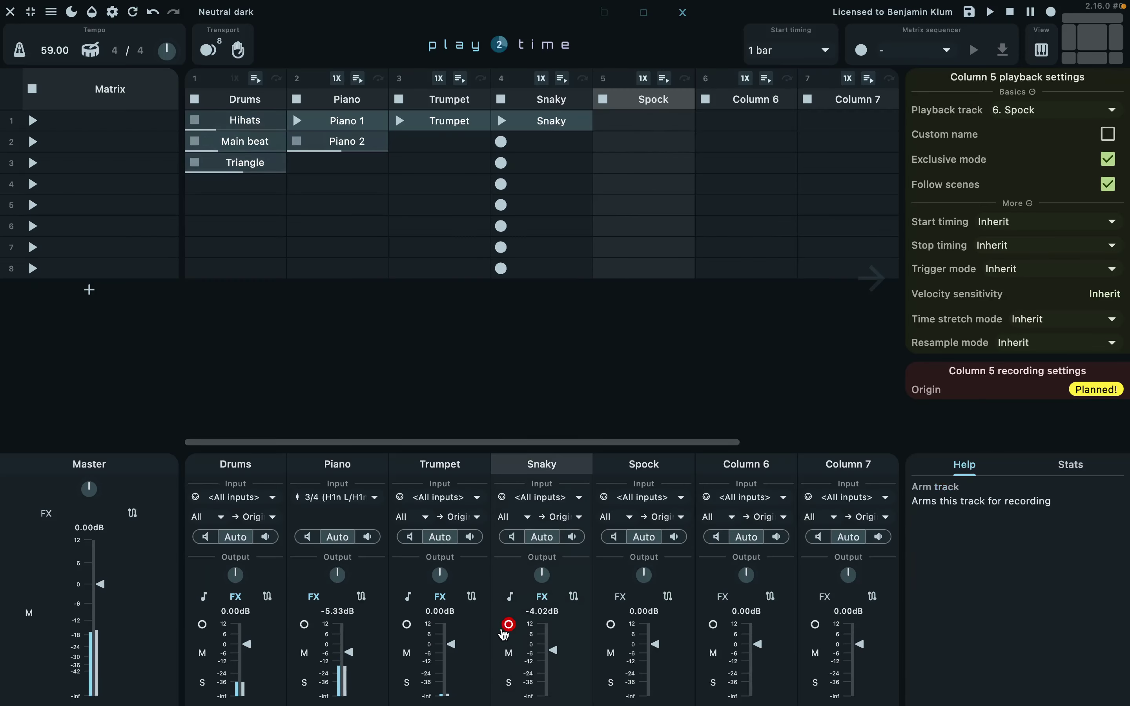
Set the Spock track's input to stereo 5/6 (YC61 L/YC61 R), arm it for recording, and set its volume to 2.63 dB
{"action": "left_click", "coordinate": [650, 497]}
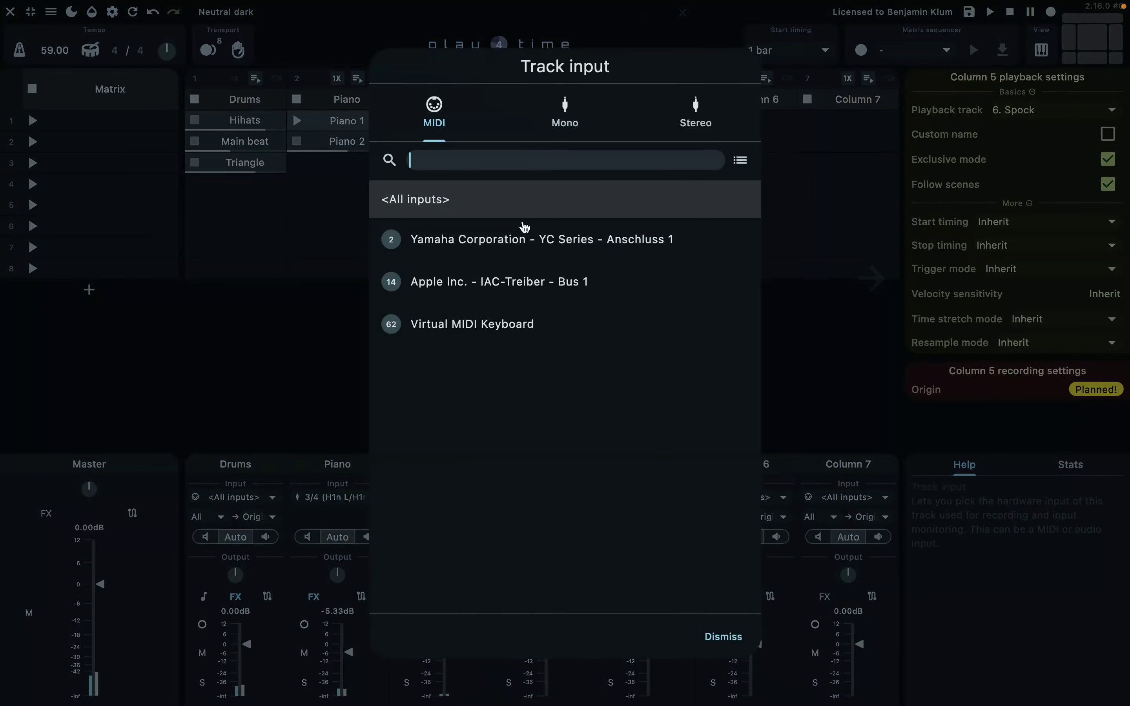
{"action": "left_click", "coordinate": [694, 116]}
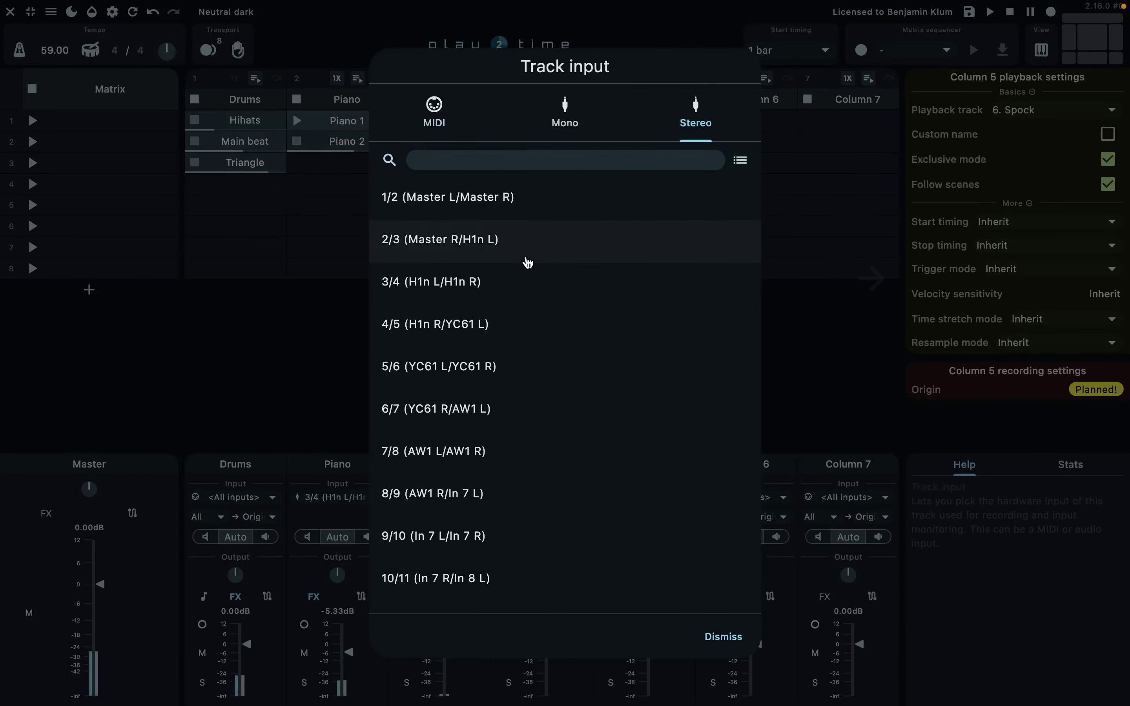
{"action": "left_click", "coordinate": [483, 377]}
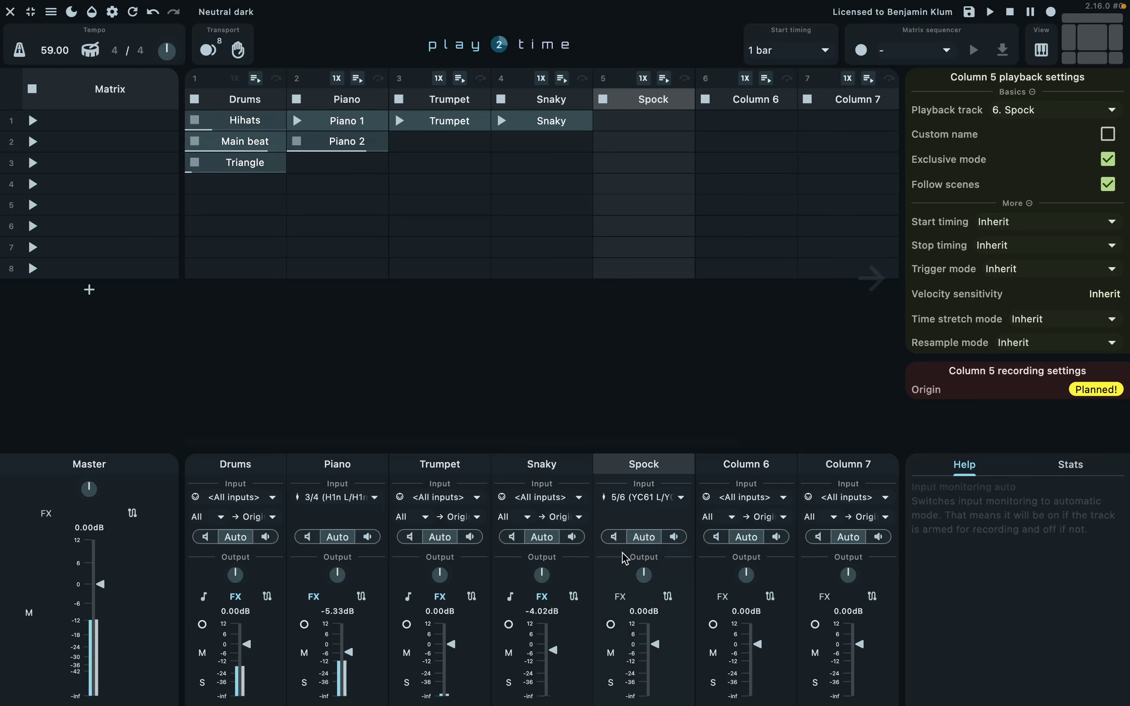
{"action": "left_click", "coordinate": [612, 627]}
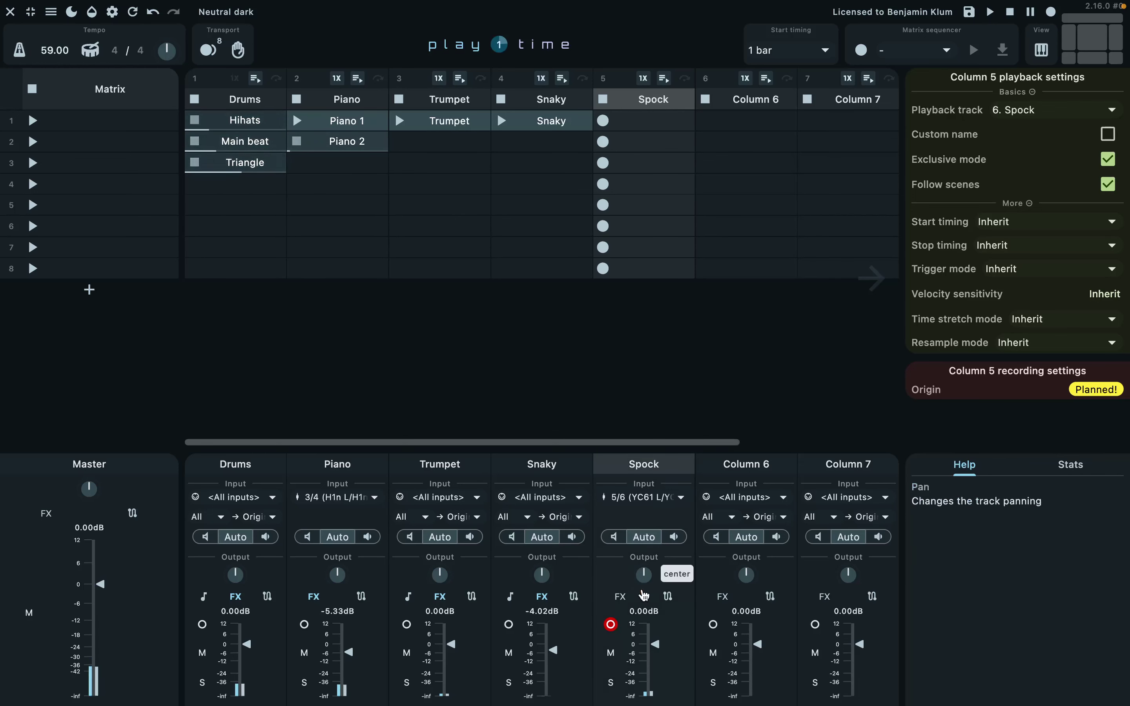
{"action": "left_click", "coordinate": [658, 643]}
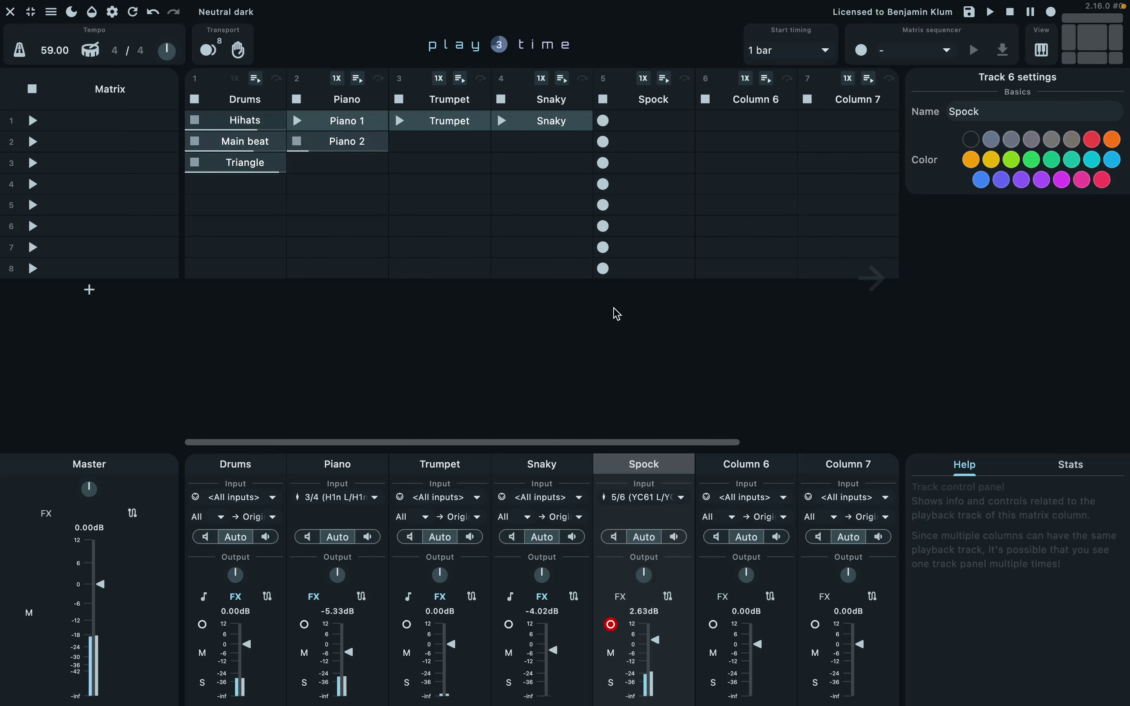
Record an audio clip in the Spock column's first slot
{"action": "left_click", "coordinate": [614, 125]}
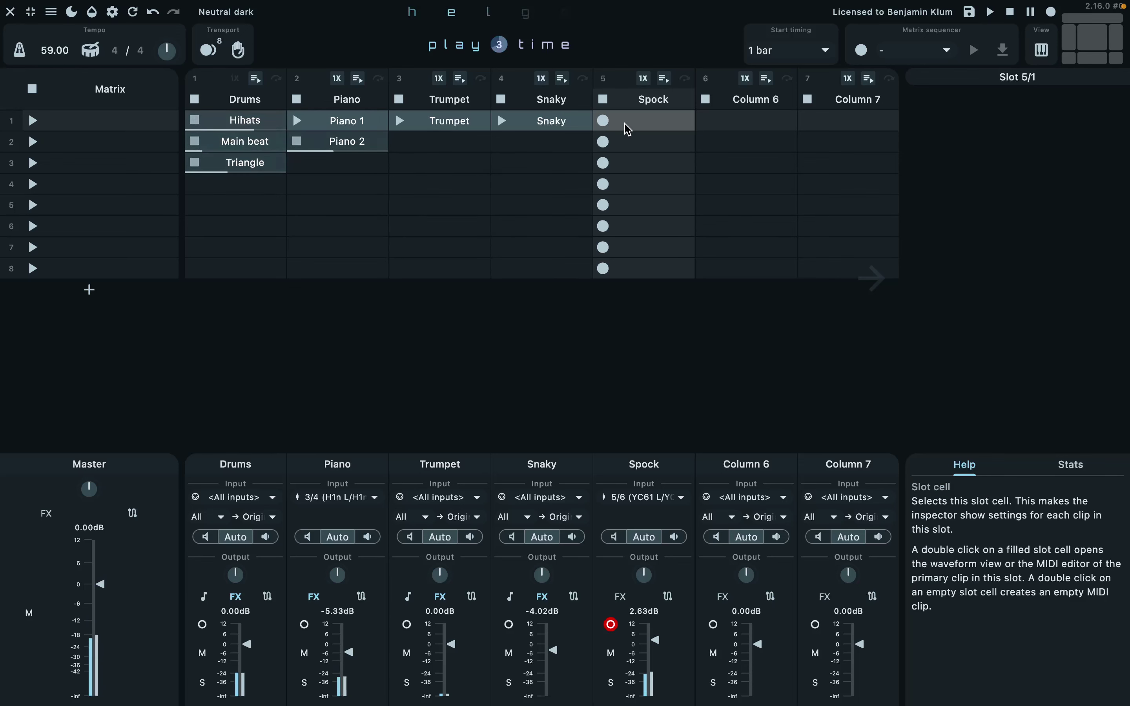
{"action": "left_click", "coordinate": [604, 122]}
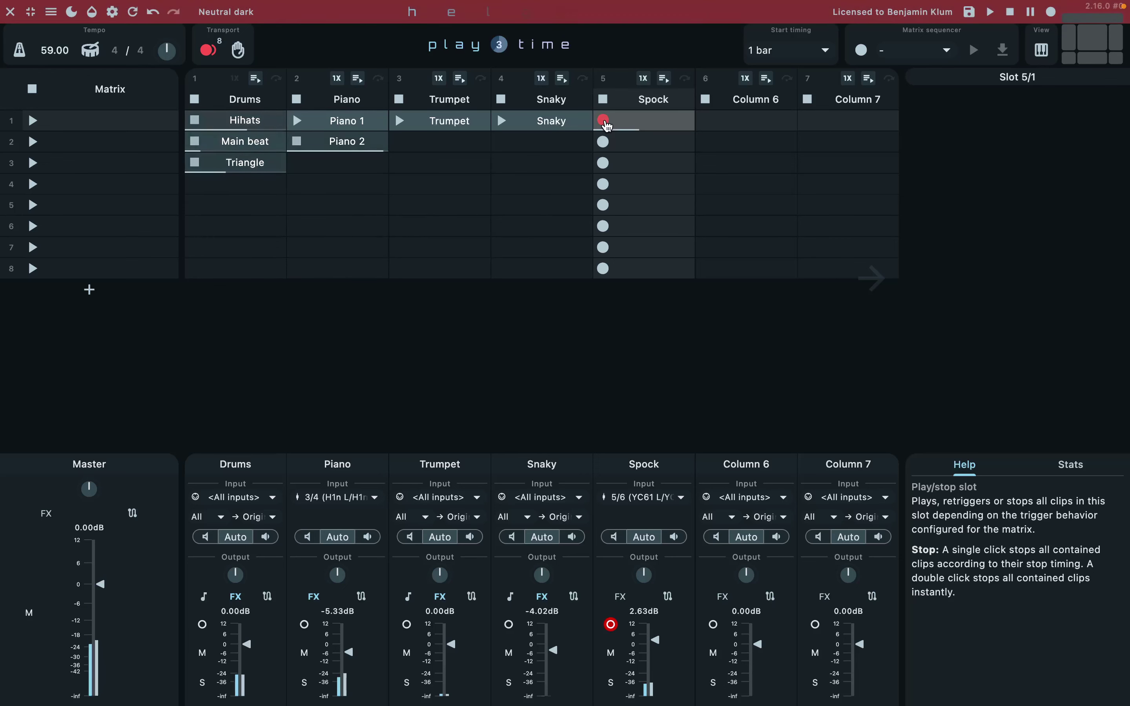
{"action": "left_click", "coordinate": [604, 121]}
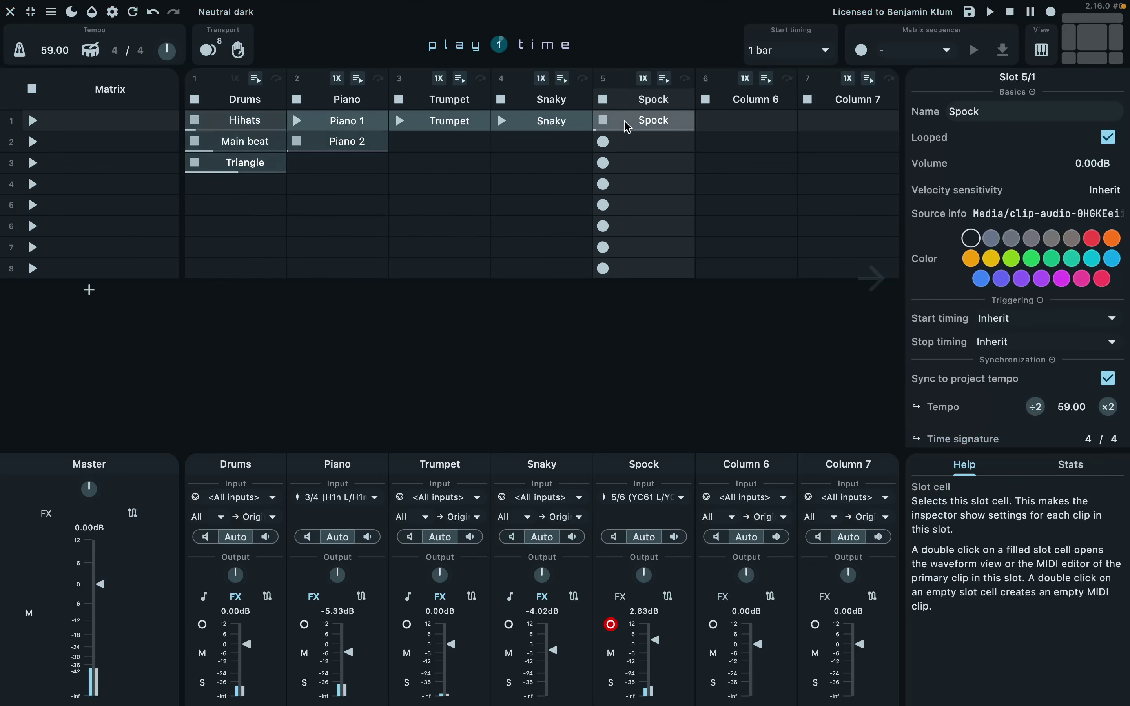
Show the Spock clip's waveform and set its dynamic section length to 8.00 beats
{"action": "double_click", "coordinate": [628, 126]}
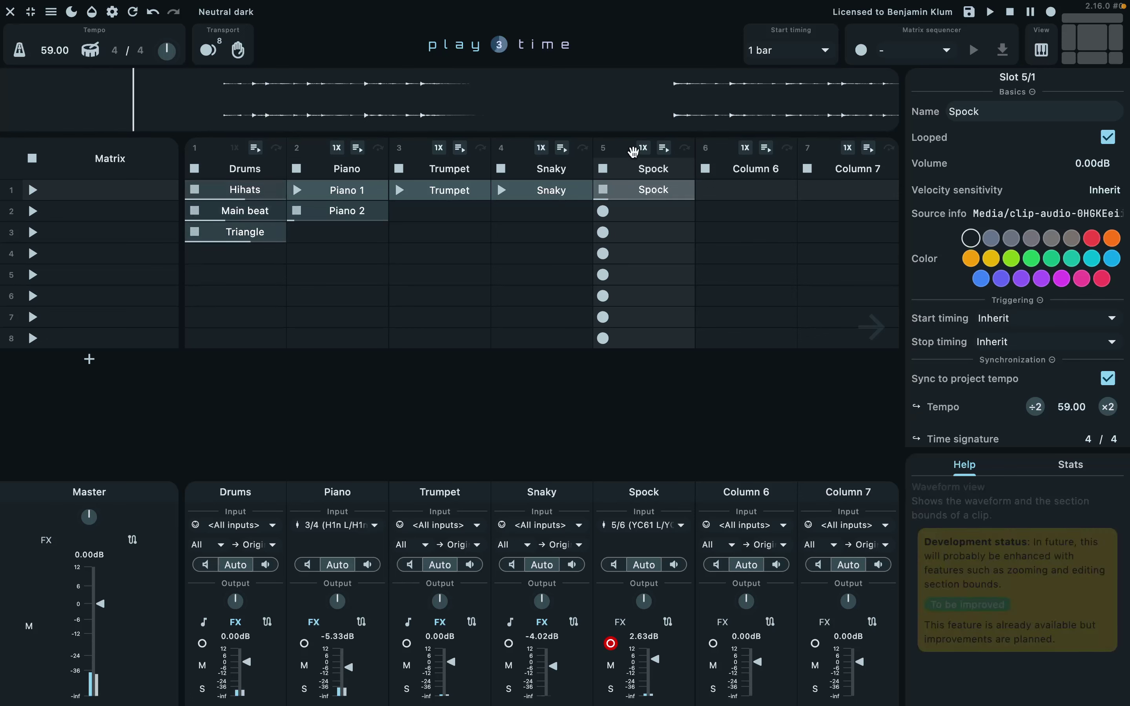
{"action": "left_click", "coordinate": [625, 220]}
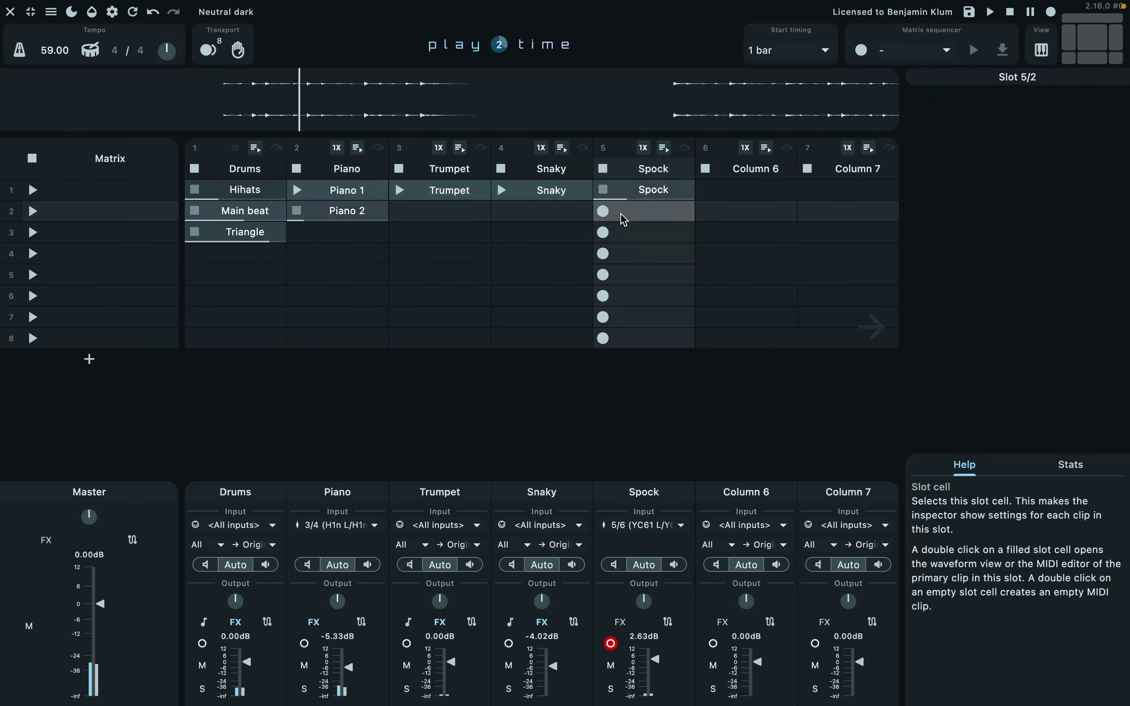
{"action": "left_click", "coordinate": [643, 194]}
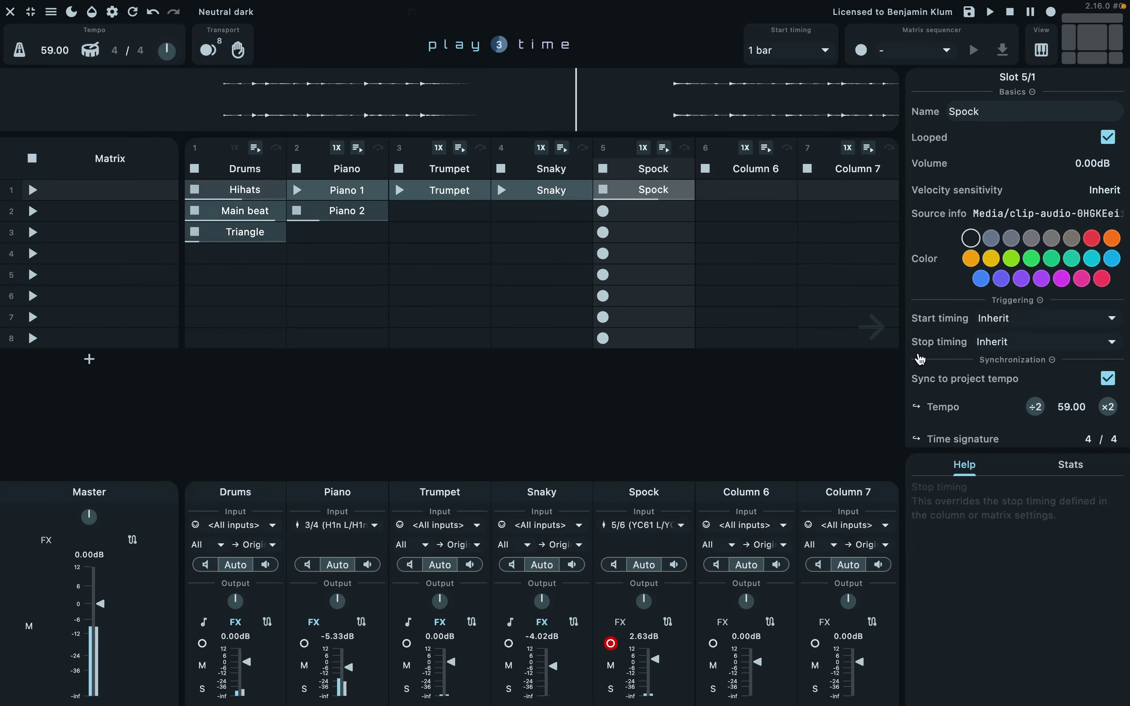
{"action": "scroll", "coordinate": [921, 346], "scroll_direction": "down", "scroll_amount": 2}
{"action": "scroll", "coordinate": [921, 358], "scroll_direction": "down", "scroll_amount": 6}
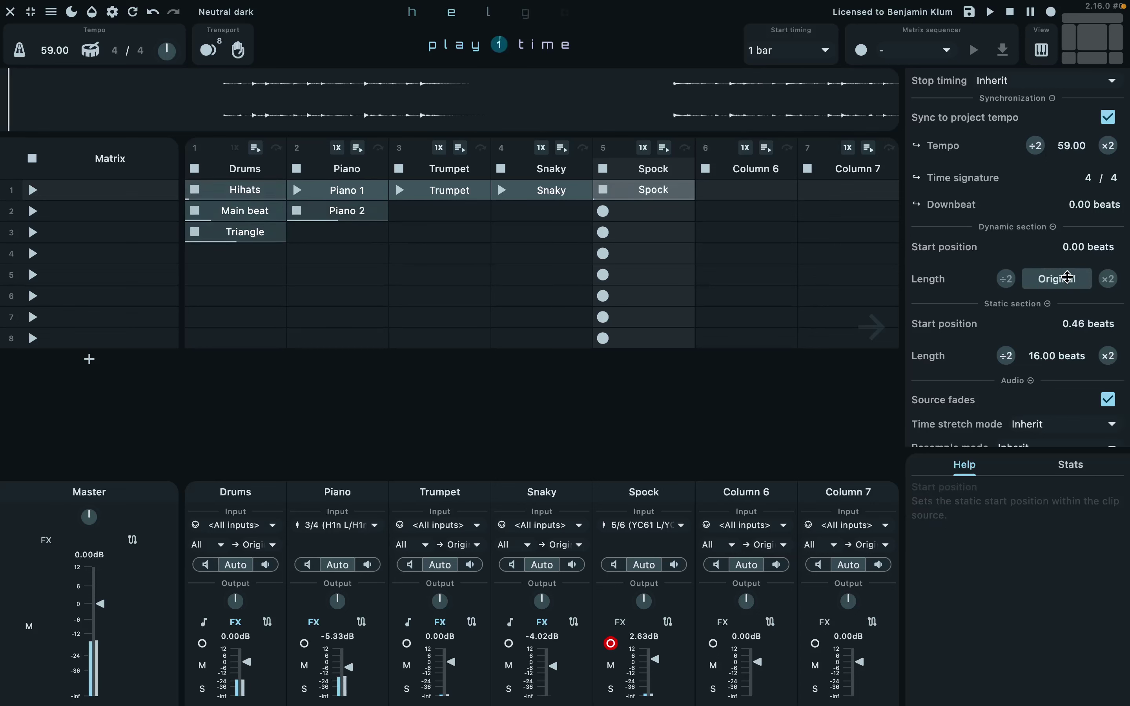
{"action": "left_click_drag", "start_coordinate": [1068, 277], "coordinate": [1068, 268]}
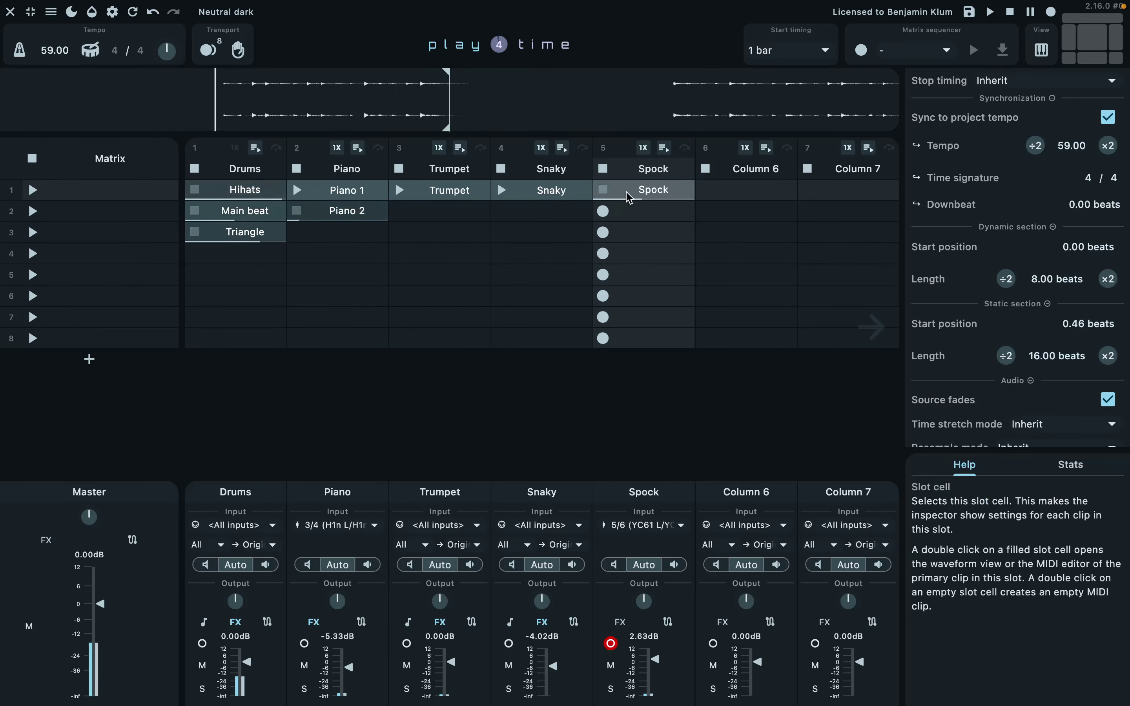
{"action": "scroll", "coordinate": [944, 206], "scroll_direction": "up", "scroll_amount": 5}
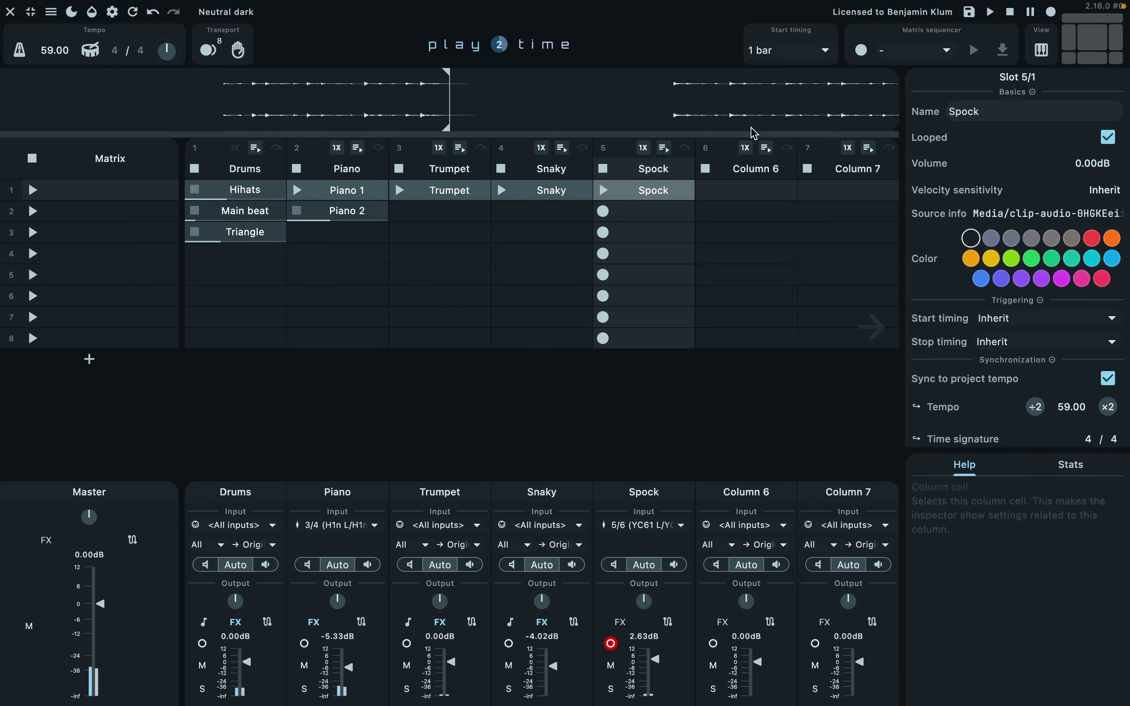
Save the project and silence all playing clips with silence mode
{"action": "left_click", "coordinate": [968, 19]}
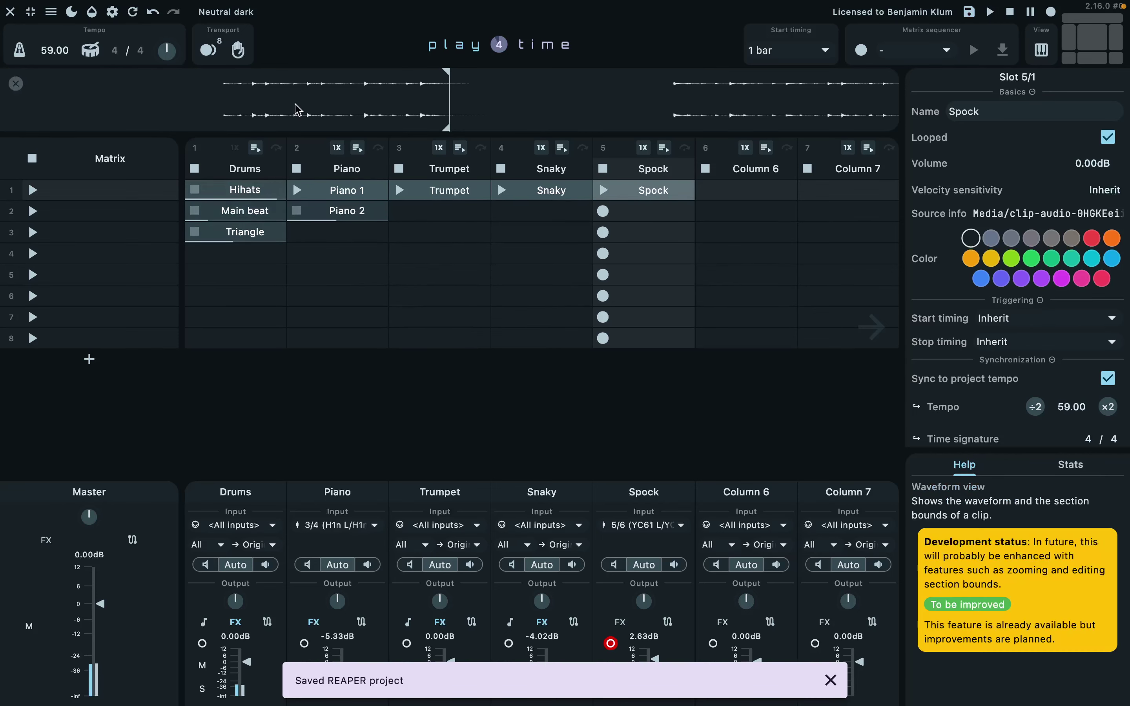
{"action": "left_click", "coordinate": [239, 50]}
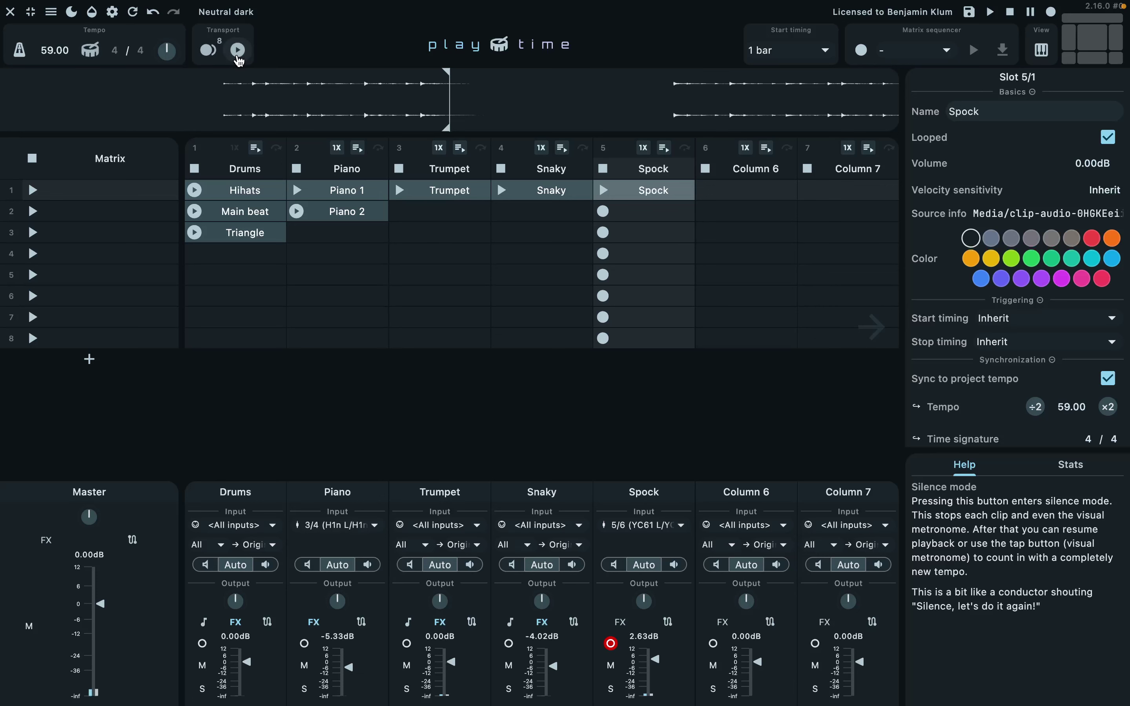
Hide the scene column and master strip, and color the Drums track slate grey
{"action": "left_click", "coordinate": [1072, 65]}
{"action": "left_click", "coordinate": [1072, 47]}
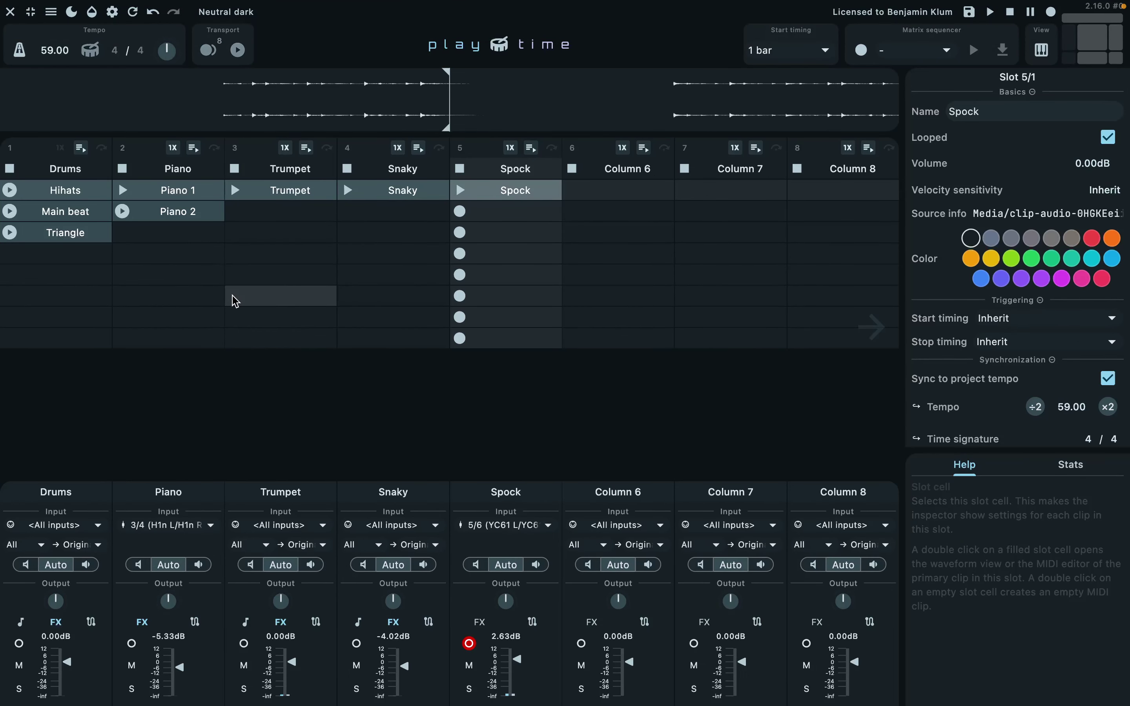
{"action": "scroll", "coordinate": [235, 302], "scroll_direction": "right", "scroll_amount": 3}
{"action": "scroll", "coordinate": [235, 301], "scroll_direction": "left", "scroll_amount": 3}
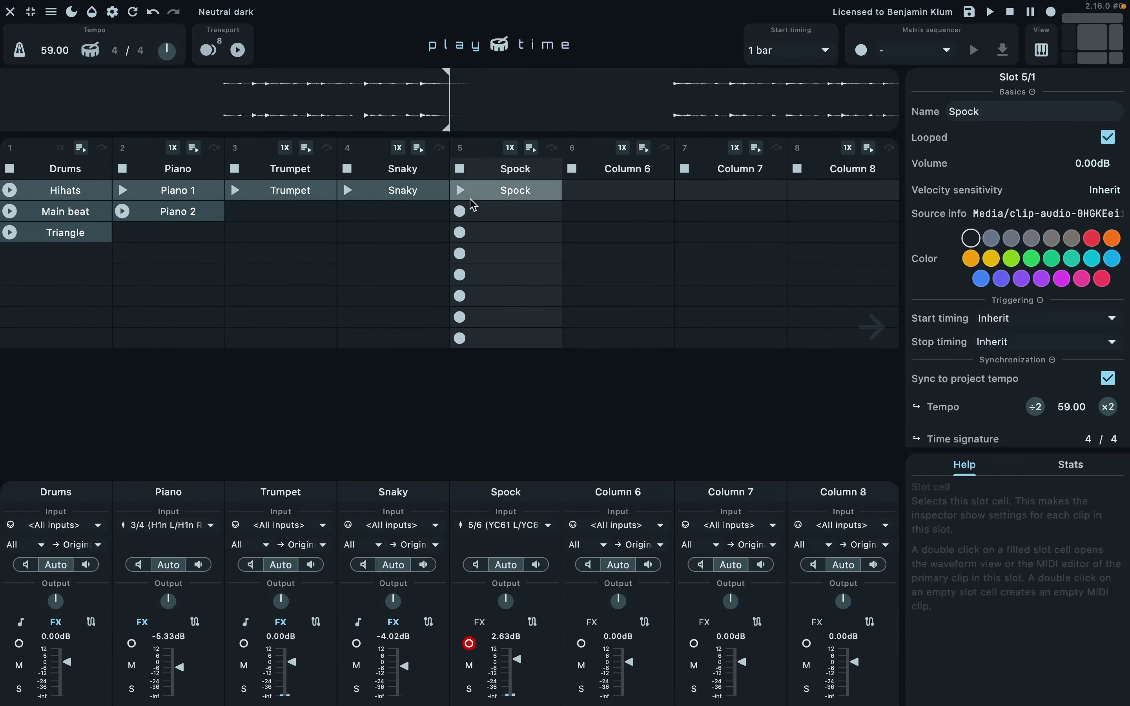
{"action": "left_click", "coordinate": [70, 171]}
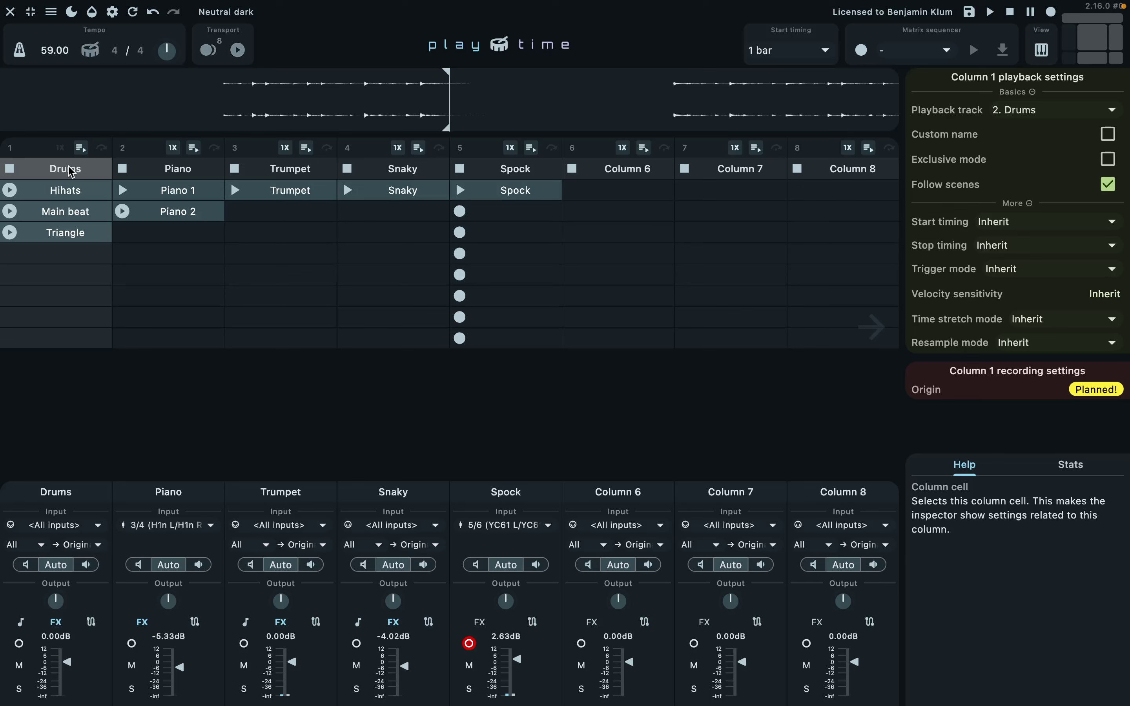
{"action": "left_click", "coordinate": [68, 493]}
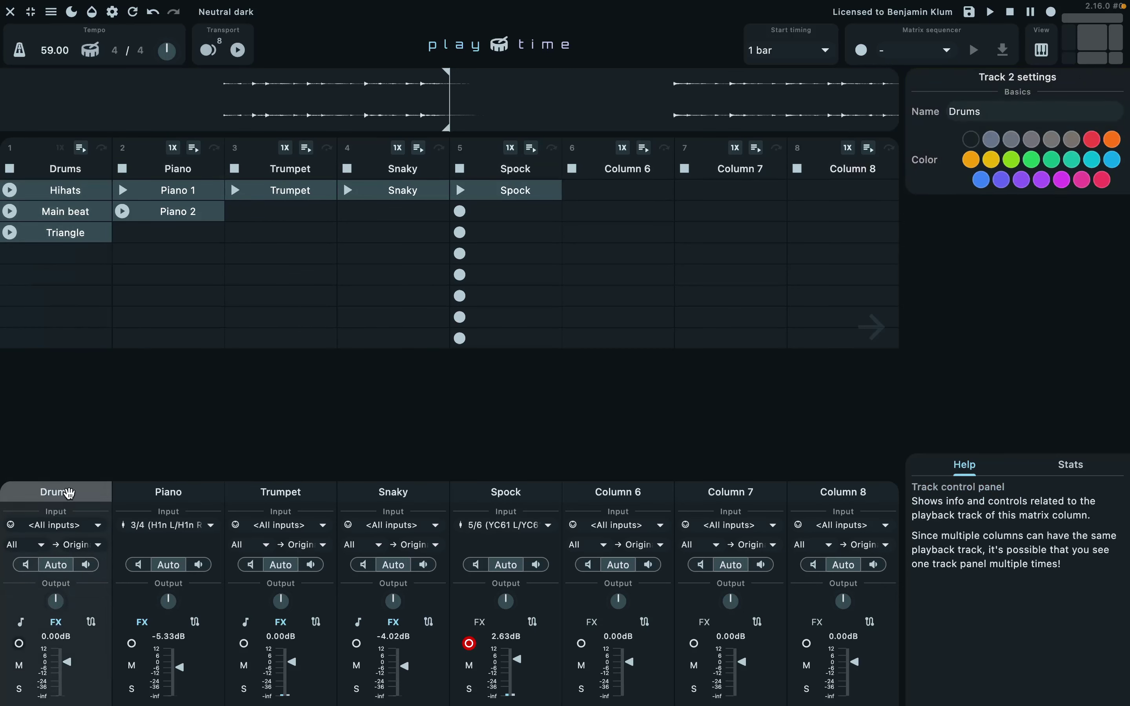
{"action": "left_click", "coordinate": [995, 143]}
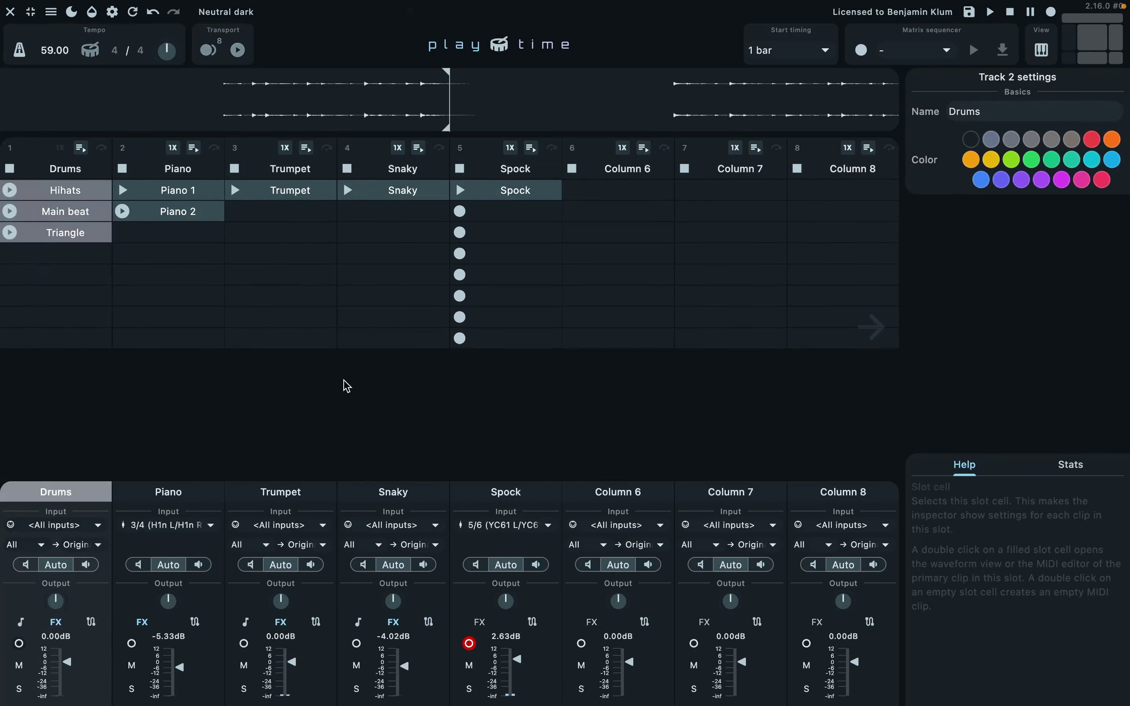
Color the Piano track green and the Trumpet track orange
{"action": "left_click", "coordinate": [170, 492]}
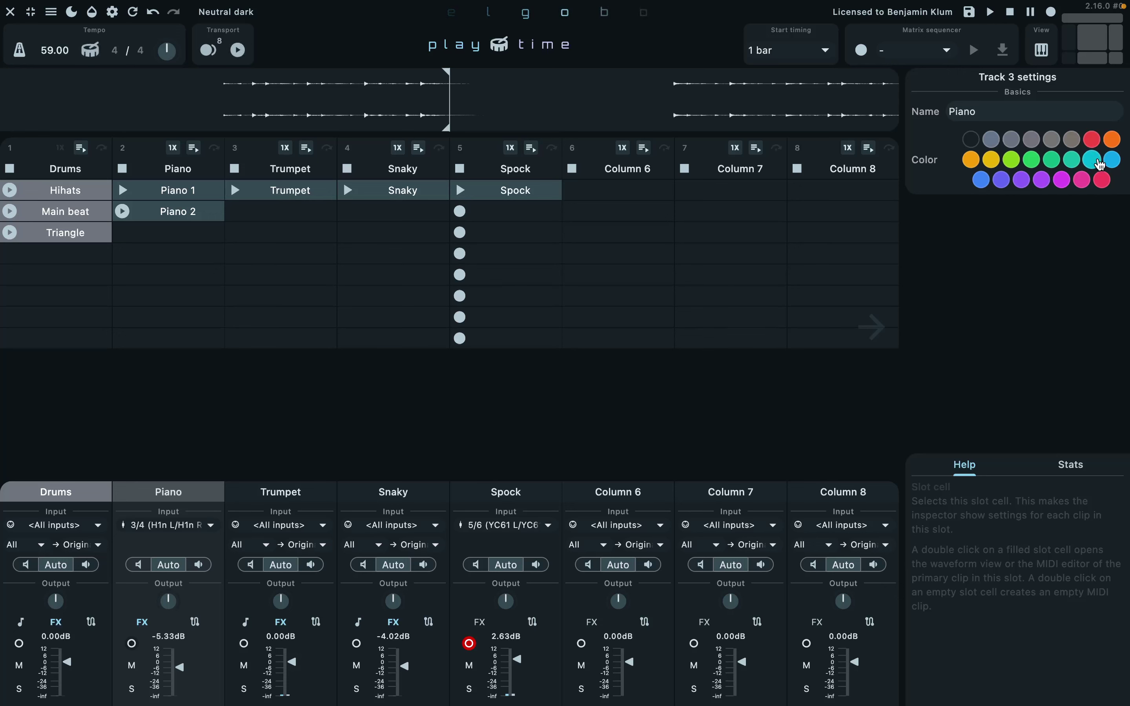
{"action": "left_click", "coordinate": [1034, 162]}
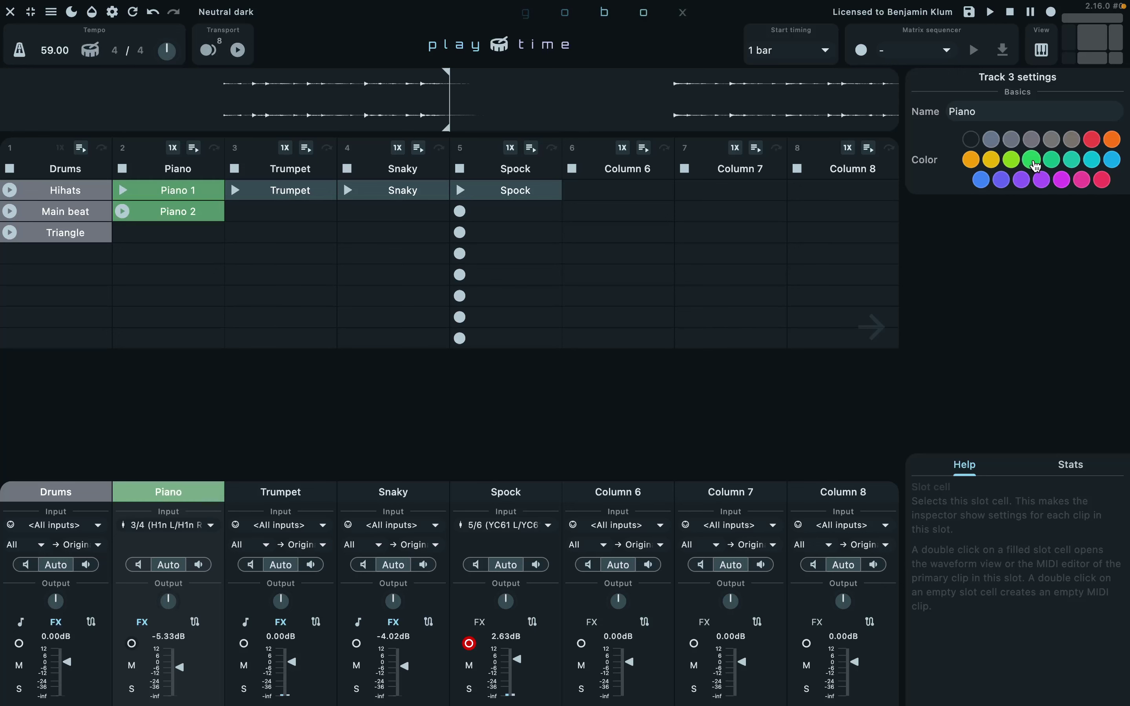
{"action": "left_click", "coordinate": [282, 493]}
{"action": "left_click", "coordinate": [973, 163]}
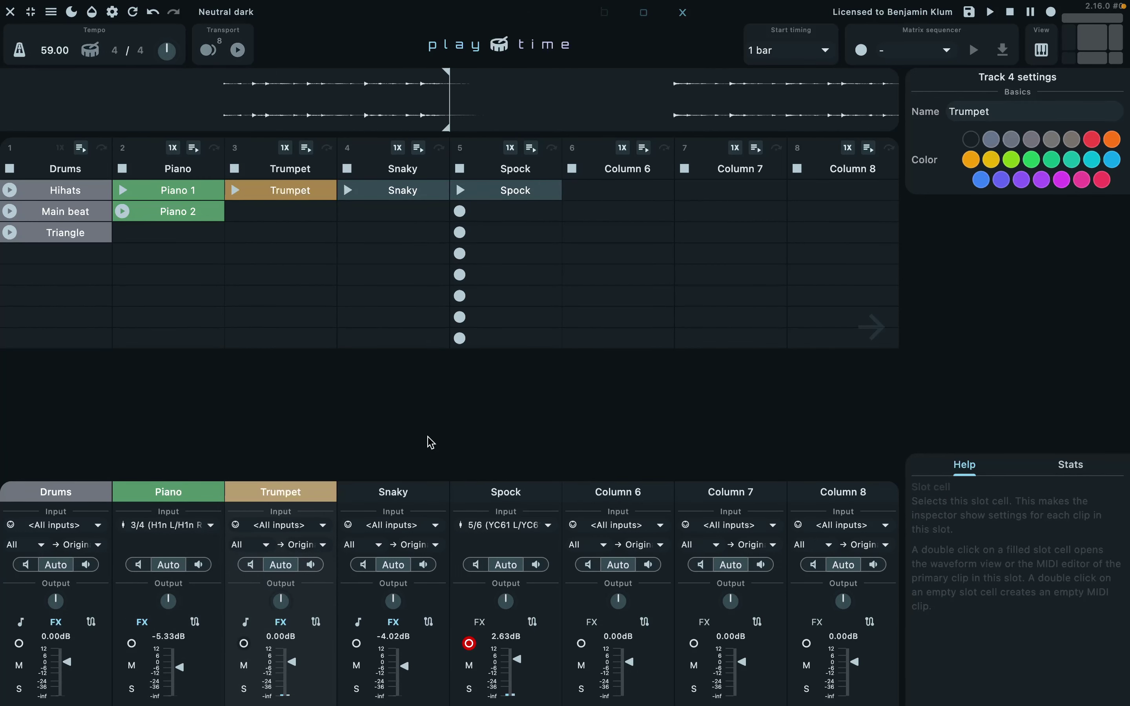
Color the Snaky track light blue and the Spock track orange
{"action": "left_click", "coordinate": [392, 492]}
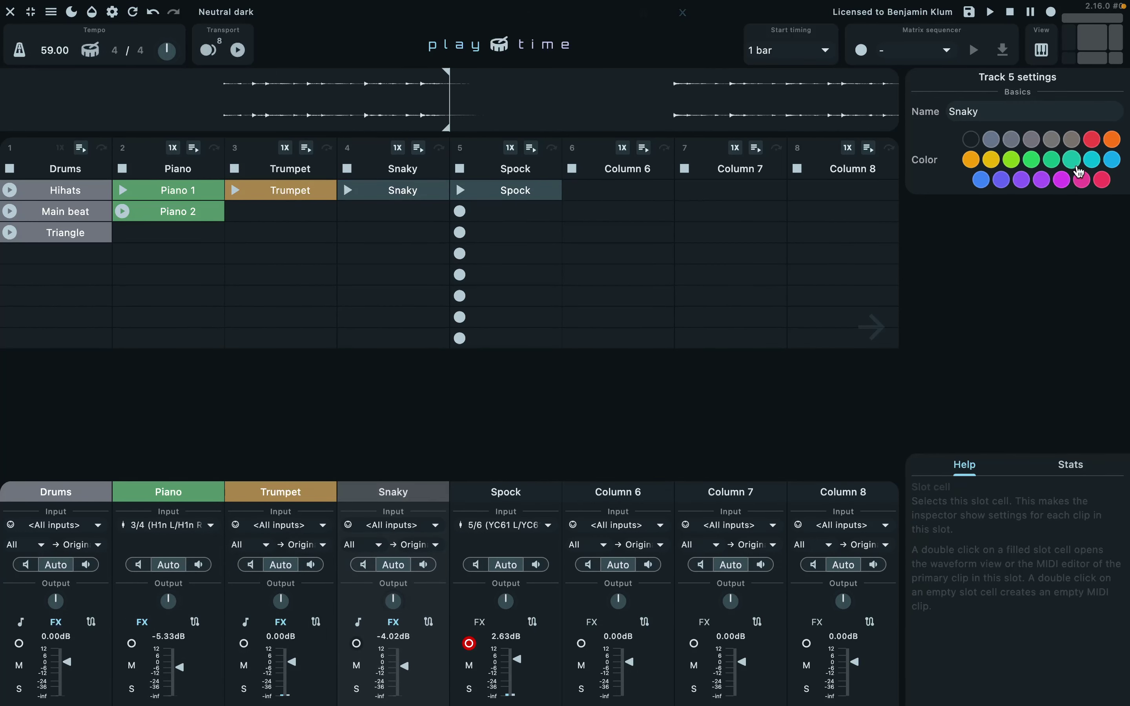
{"action": "left_click", "coordinate": [1112, 166]}
{"action": "left_click", "coordinate": [523, 493]}
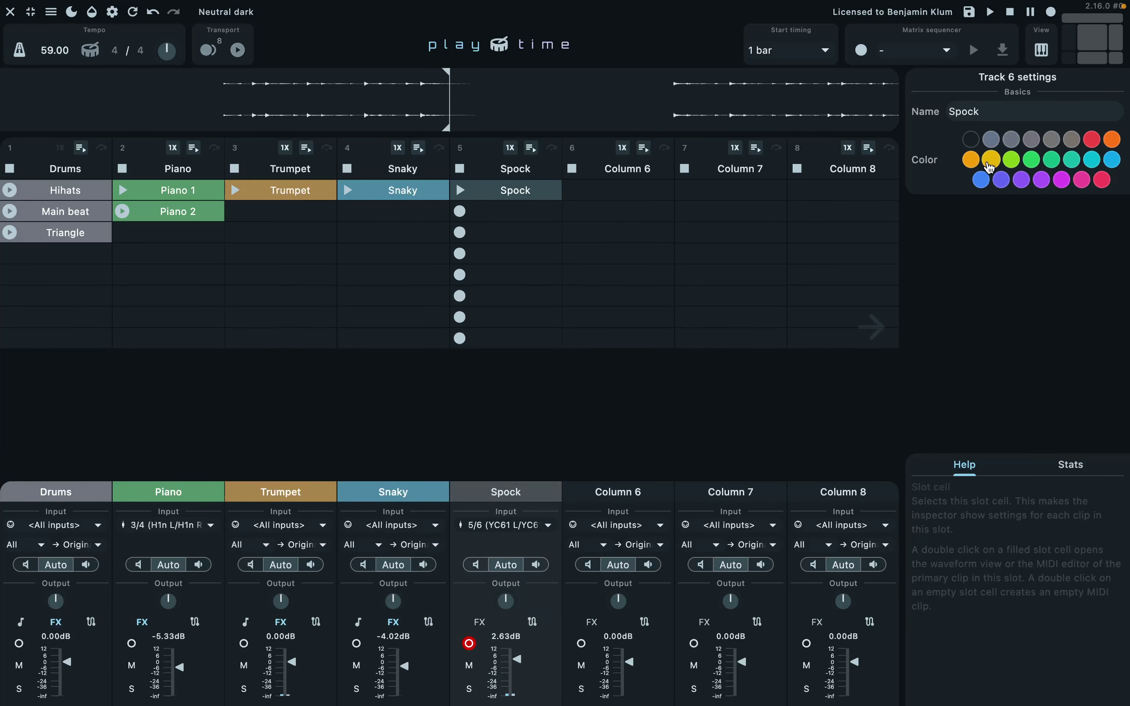
{"action": "left_click", "coordinate": [971, 161]}
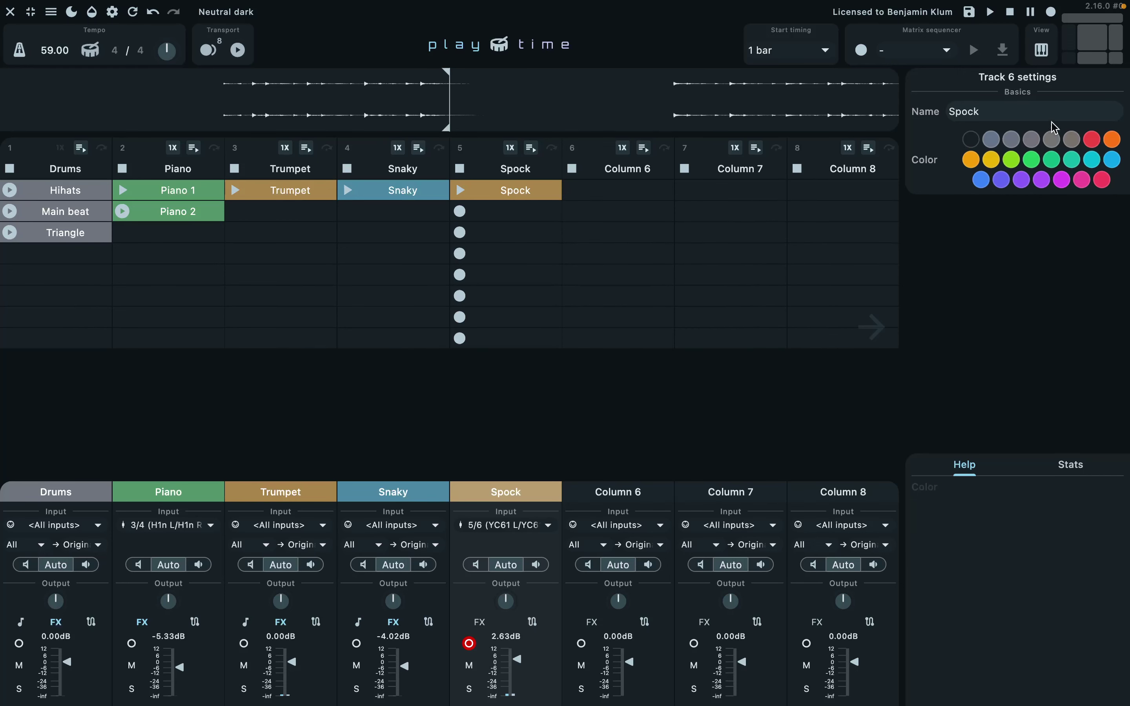
Show the scene column and master strip again and play the Piano 1 clip
{"action": "left_click", "coordinate": [1071, 60]}
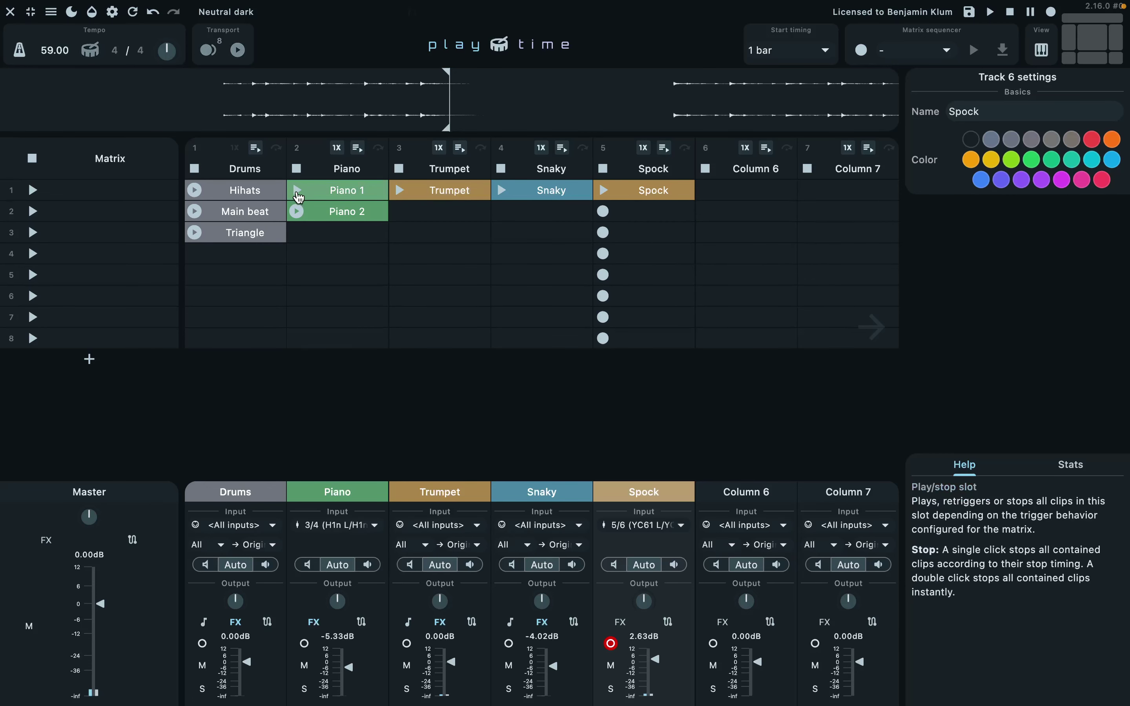
{"action": "left_click", "coordinate": [297, 193]}
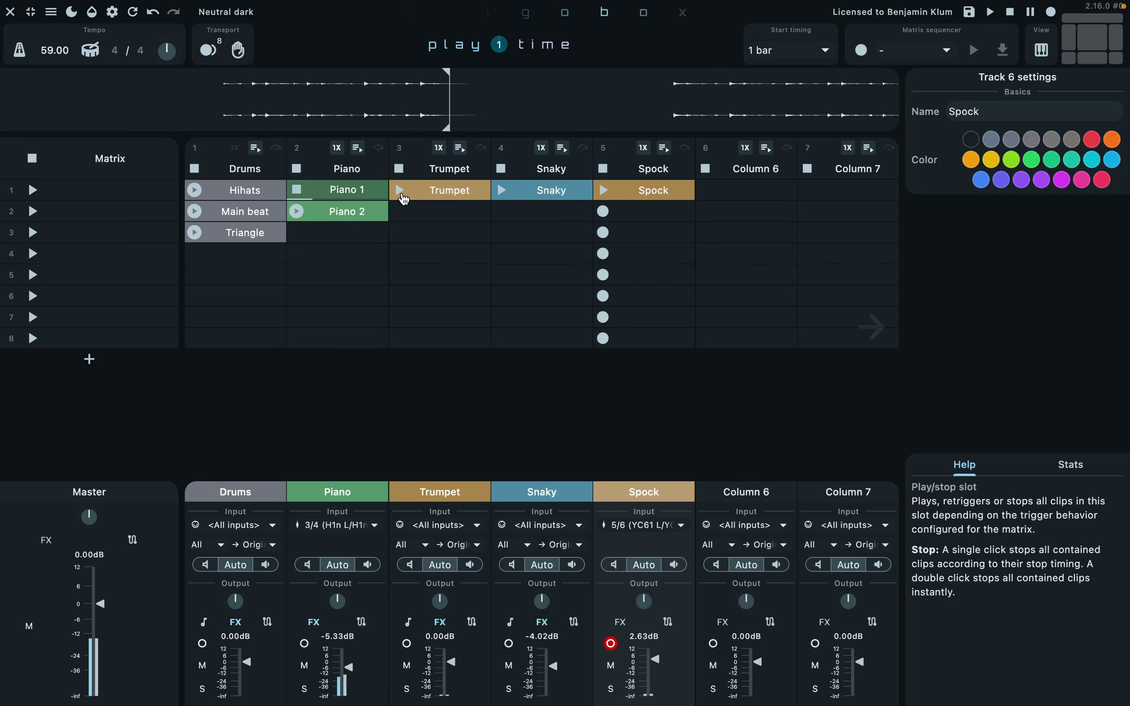
{"action": "left_click", "coordinate": [358, 194]}
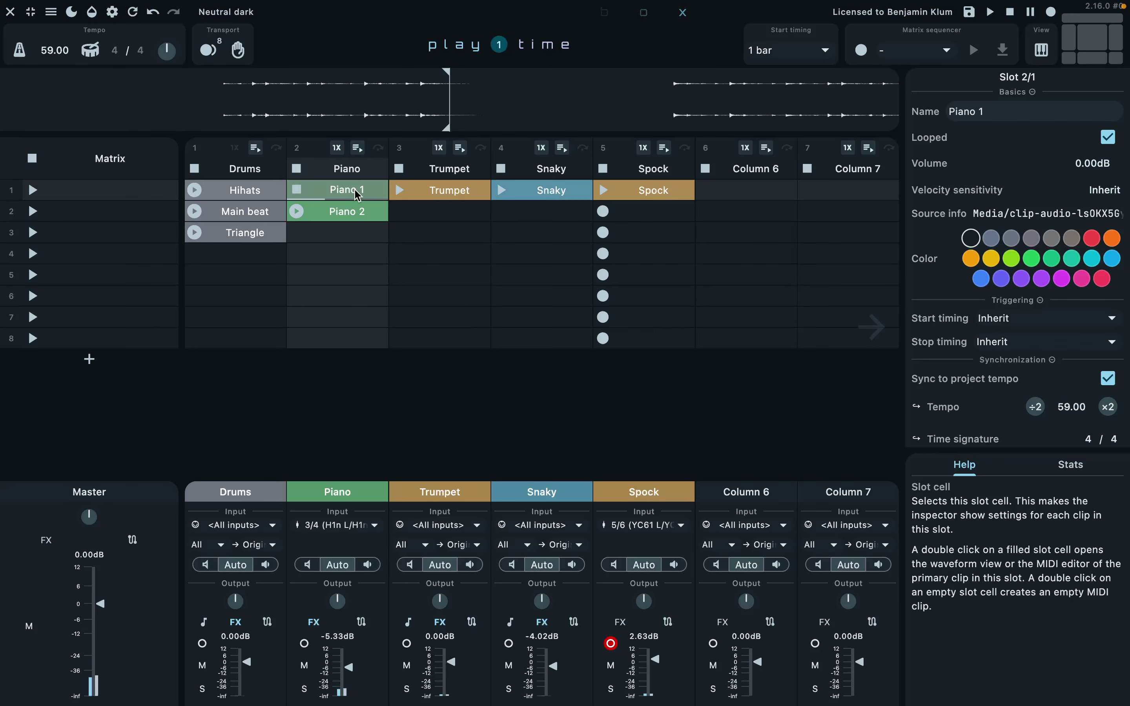
{"action": "left_click_drag", "start_coordinate": [358, 194], "coordinate": [332, 296]}
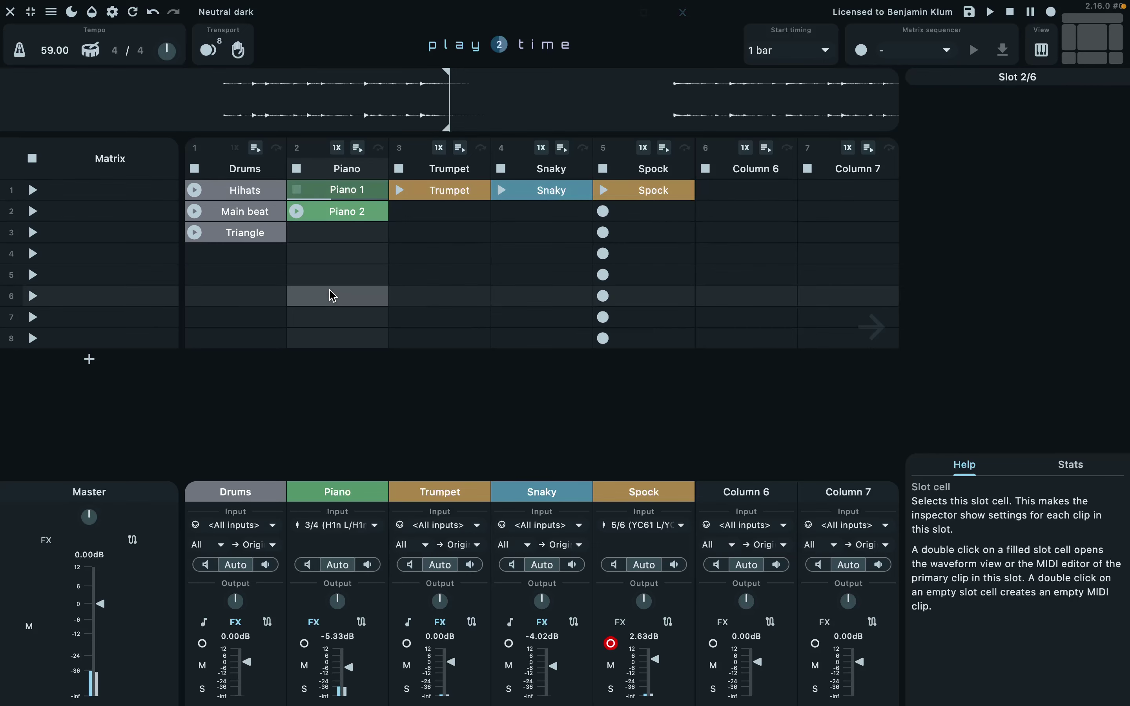
Name row 6 Intro and add three new rows at the end of the matrix
{"action": "double_click", "coordinate": [145, 295]}
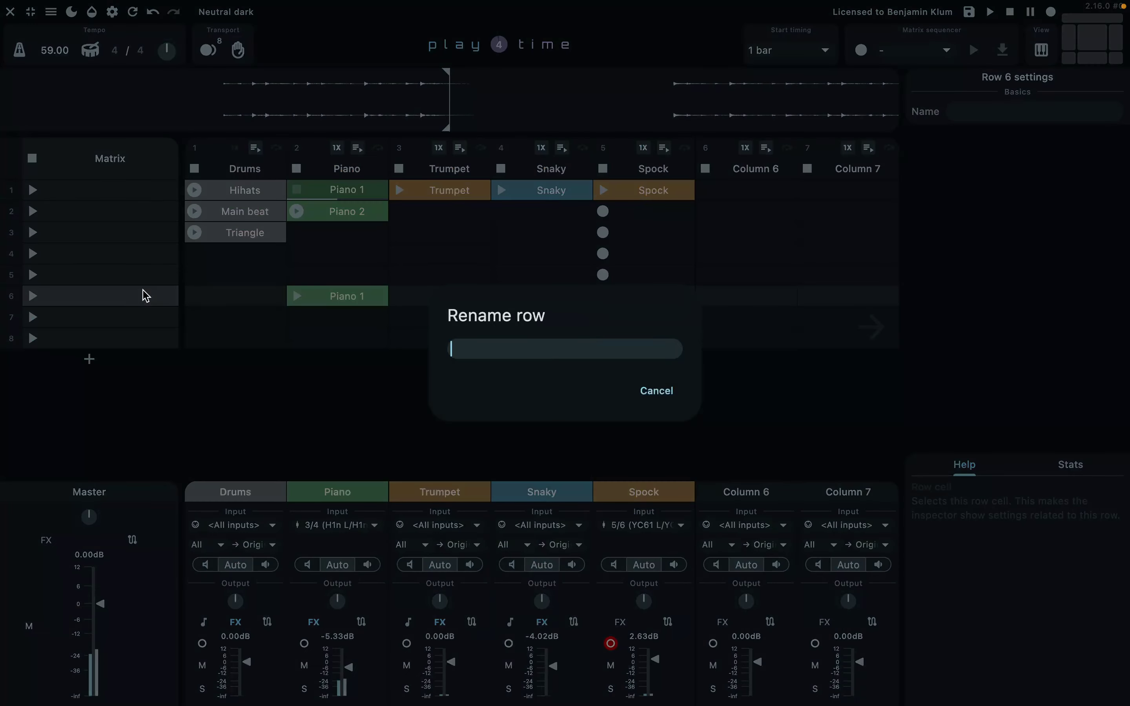
{"action": "type", "text": "Intro"}
{"action": "key", "text": "Return"}
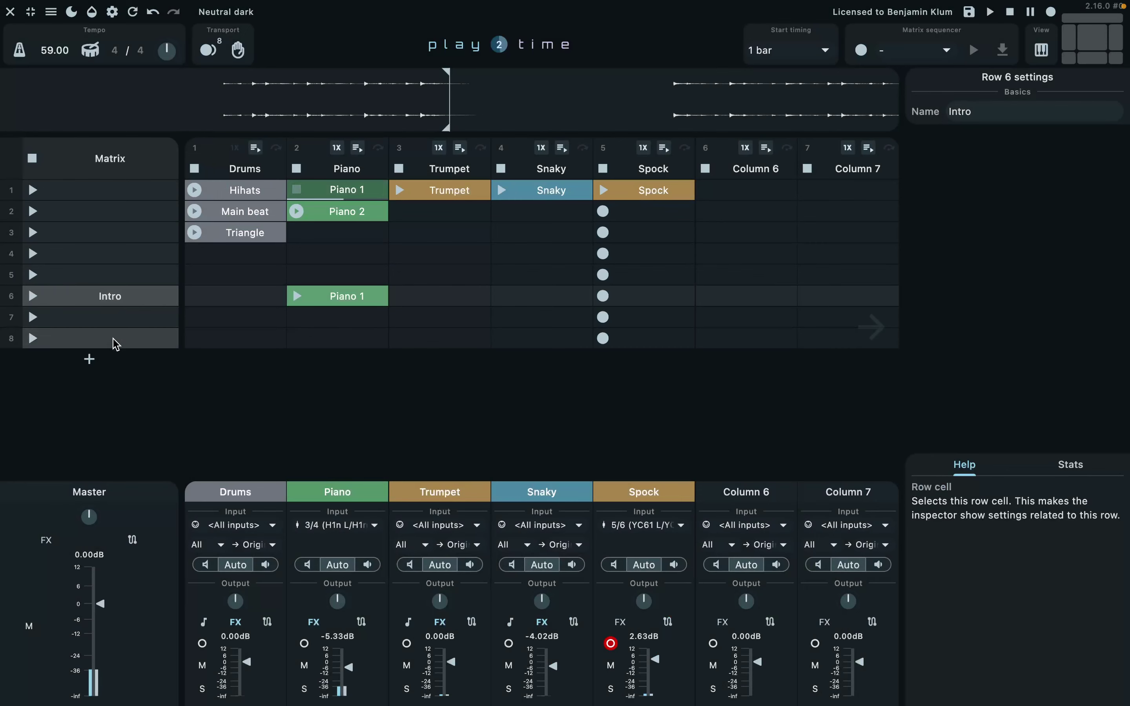
{"action": "left_click", "coordinate": [88, 361]}
{"action": "left_click", "coordinate": [90, 381]}
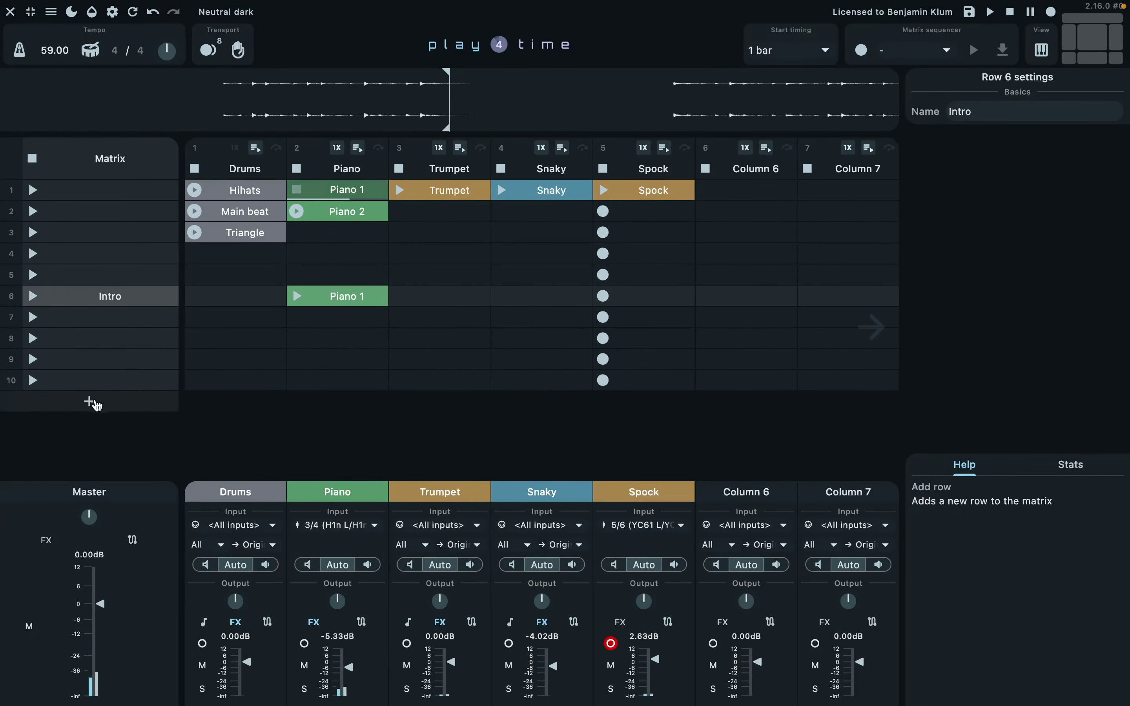
{"action": "left_click", "coordinate": [90, 401]}
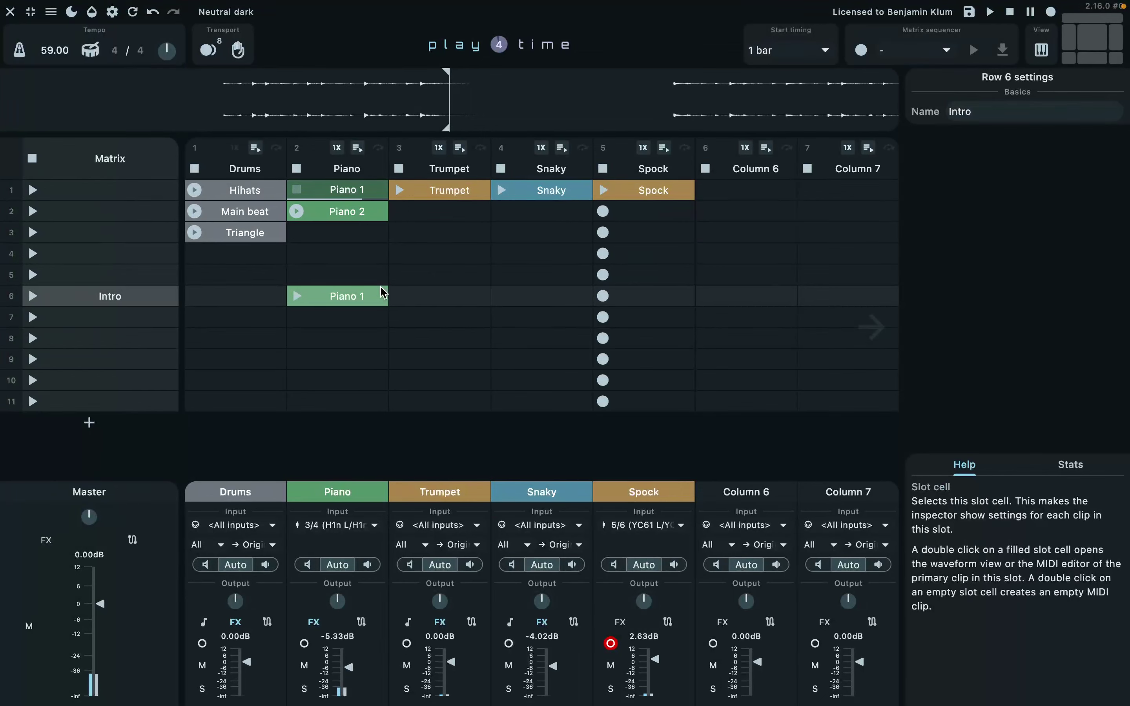
Play the Hihats, Main beat and Trumpet clips along with the running Piano 1 clip
{"action": "left_click", "coordinate": [408, 195]}
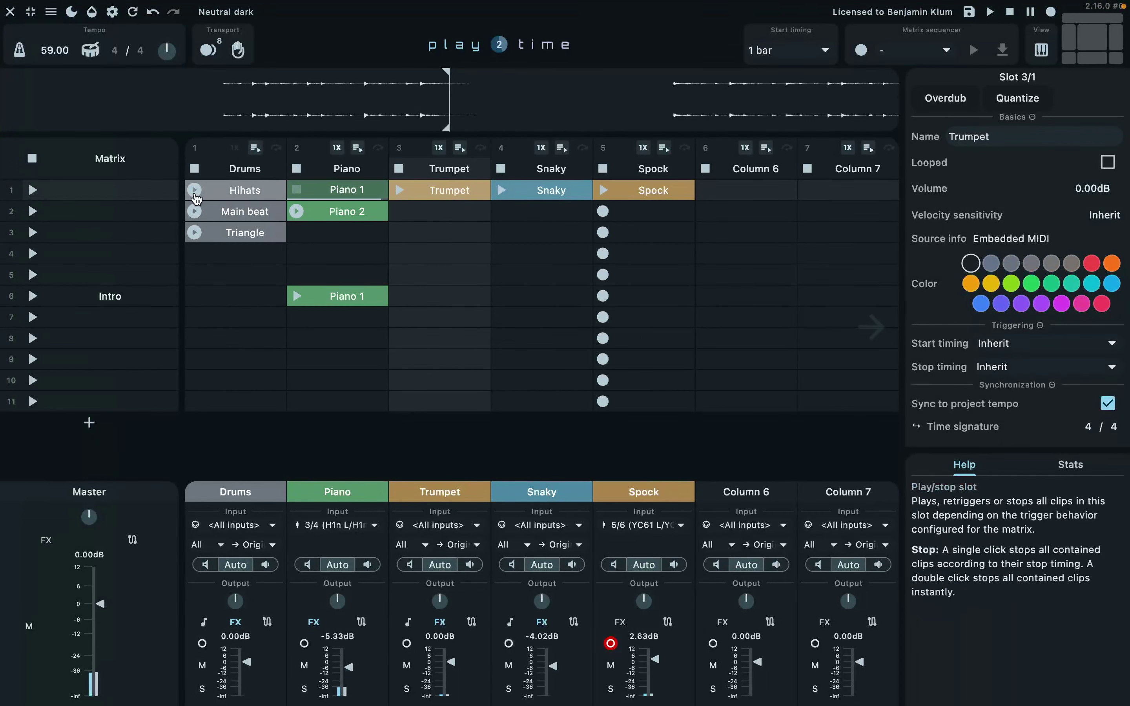
{"action": "left_click", "coordinate": [195, 192]}
{"action": "left_click", "coordinate": [194, 212]}
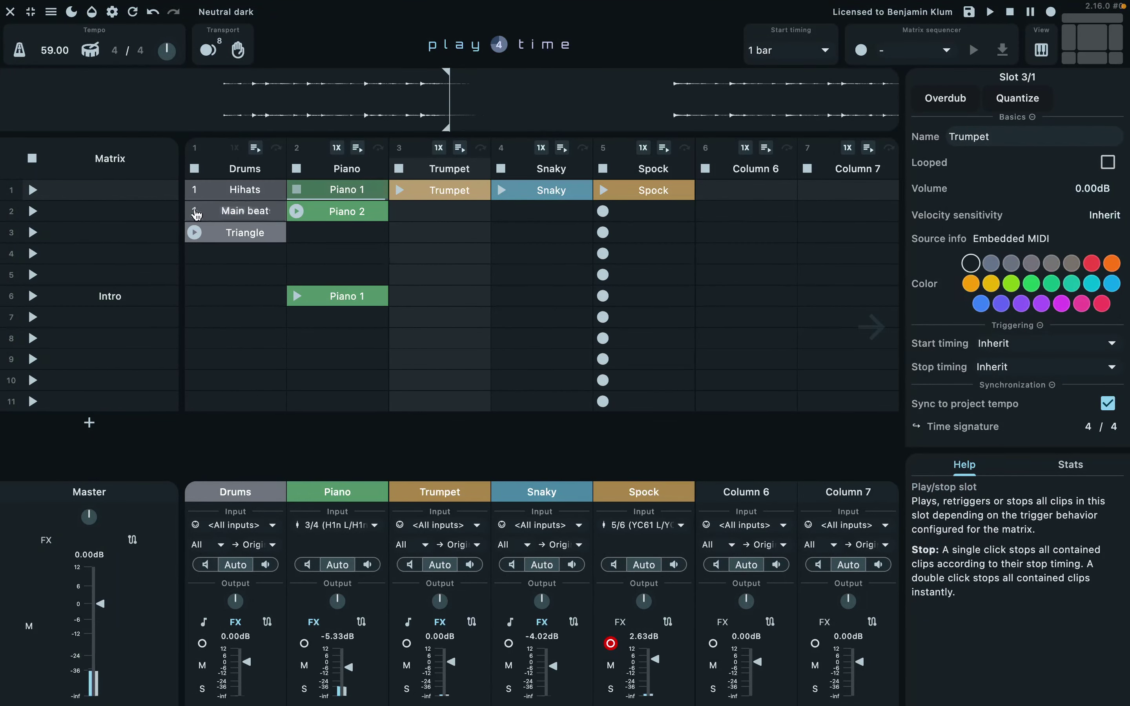
{"action": "left_click", "coordinate": [399, 192]}
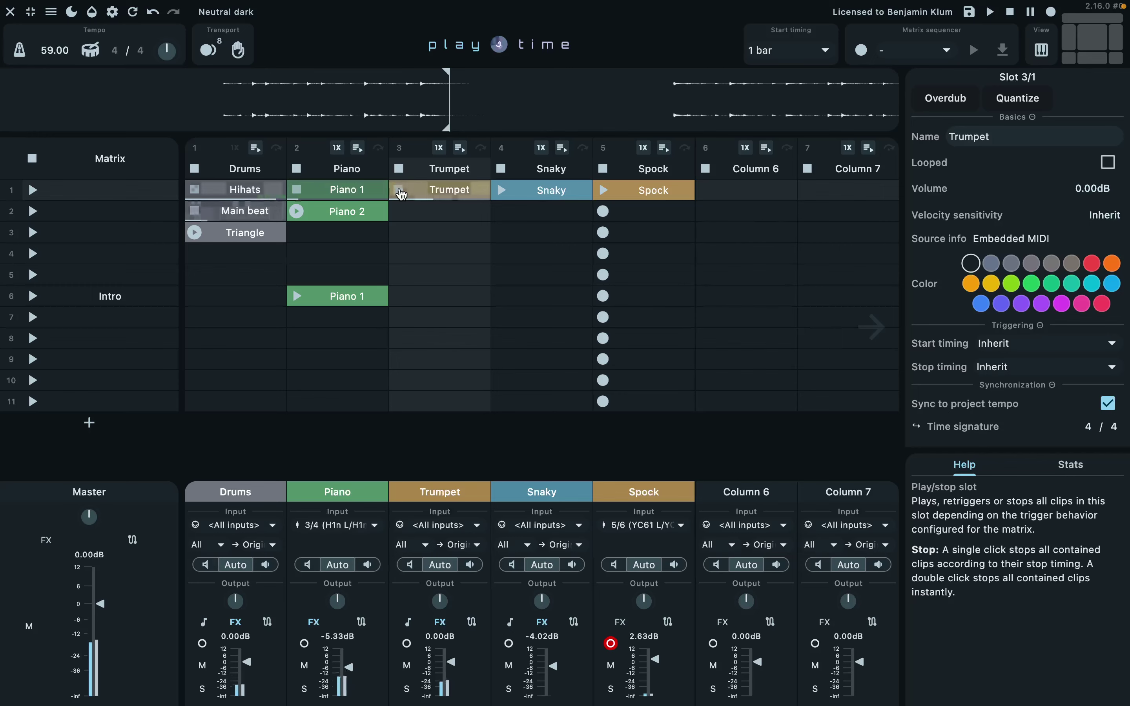
Build a scene in row 7 from the currently playing clips
{"action": "left_click", "coordinate": [137, 318]}
{"action": "right_click", "coordinate": [137, 319]}
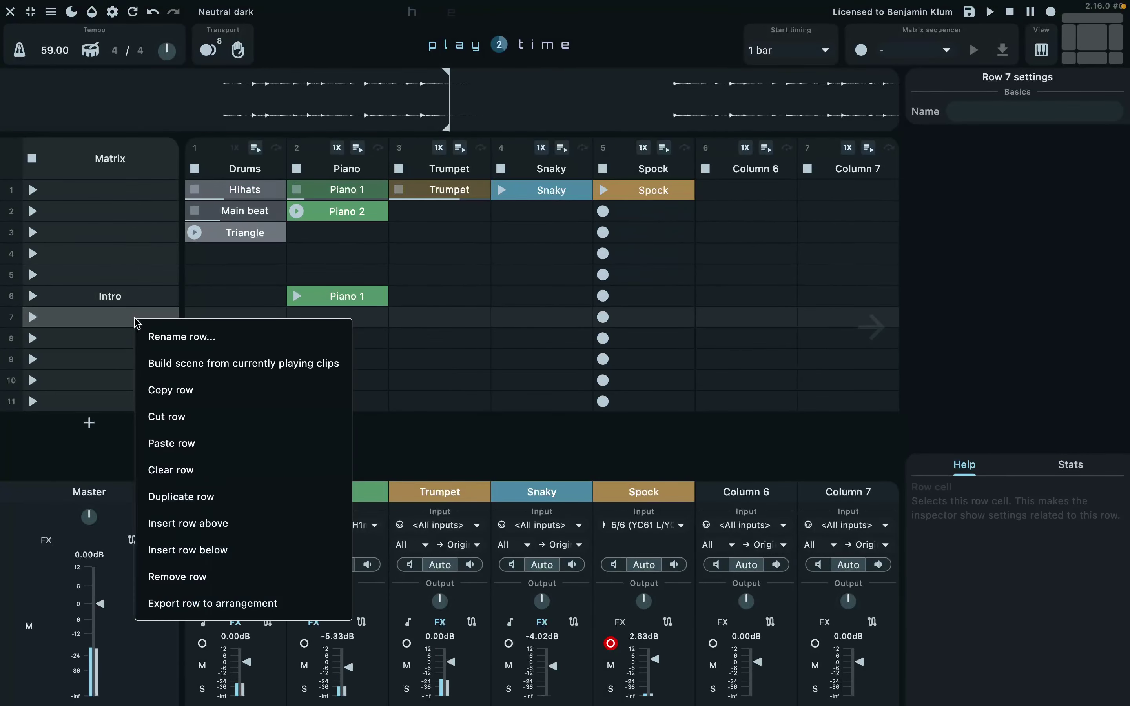
{"action": "left_click", "coordinate": [178, 371]}
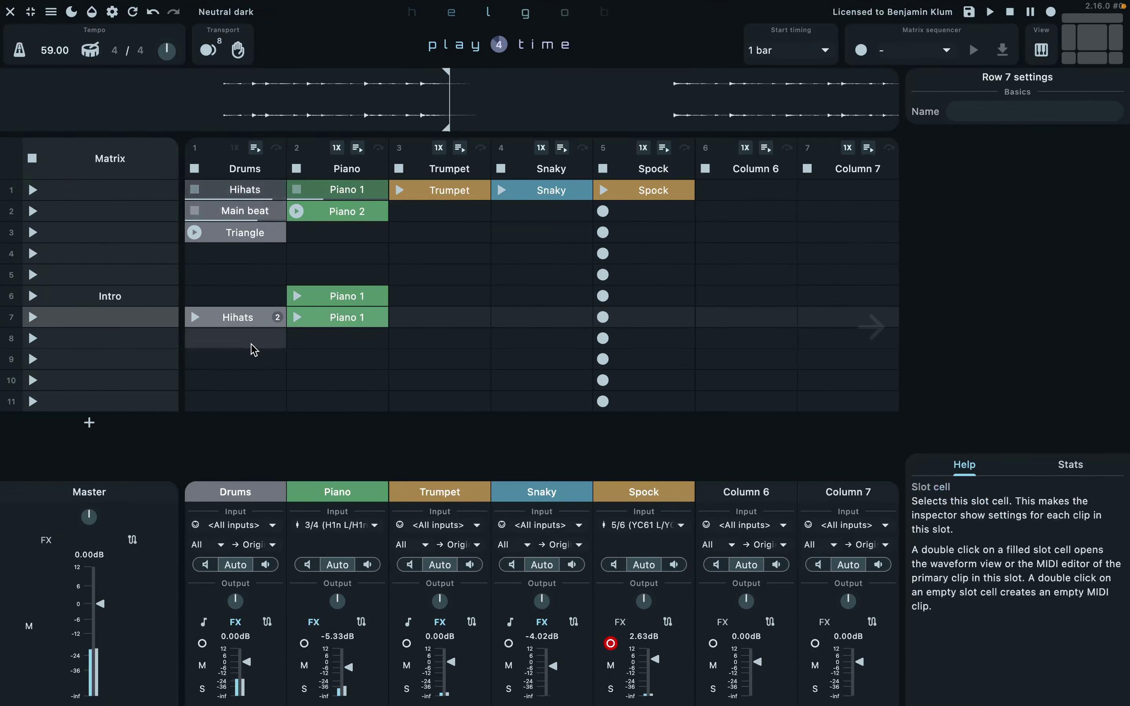
Play the row 7 scene and inspect the Hihats and Main beat clips in its Drums slot
{"action": "left_click", "coordinate": [262, 322]}
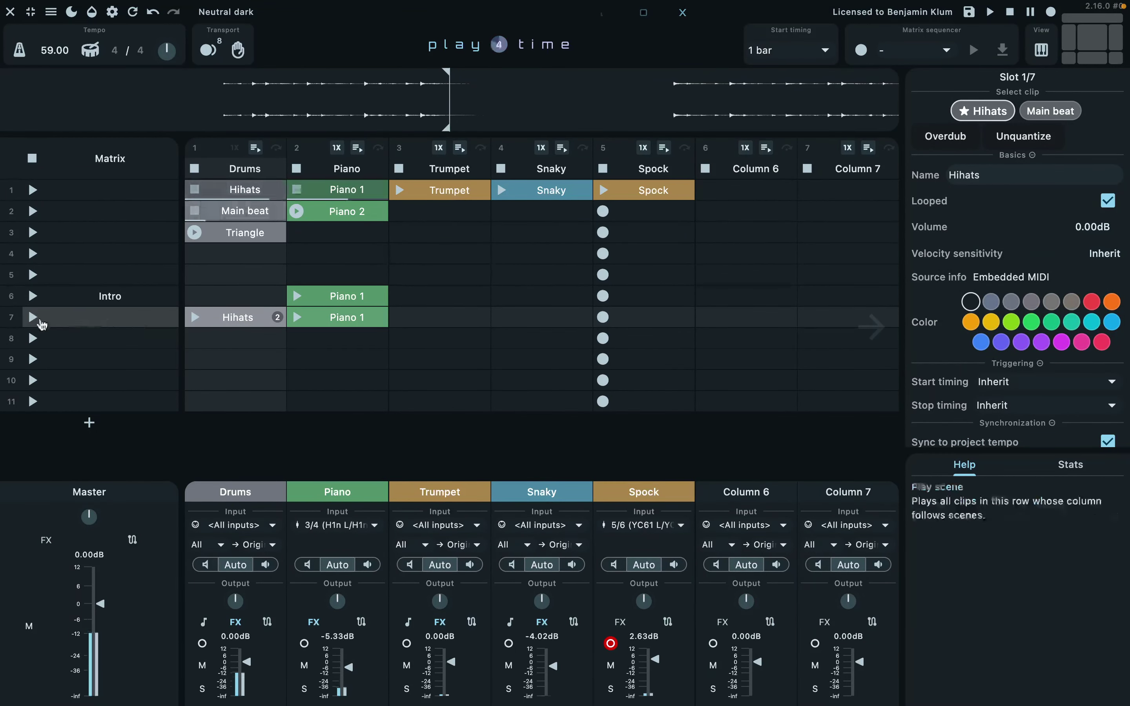
{"action": "left_click", "coordinate": [32, 318]}
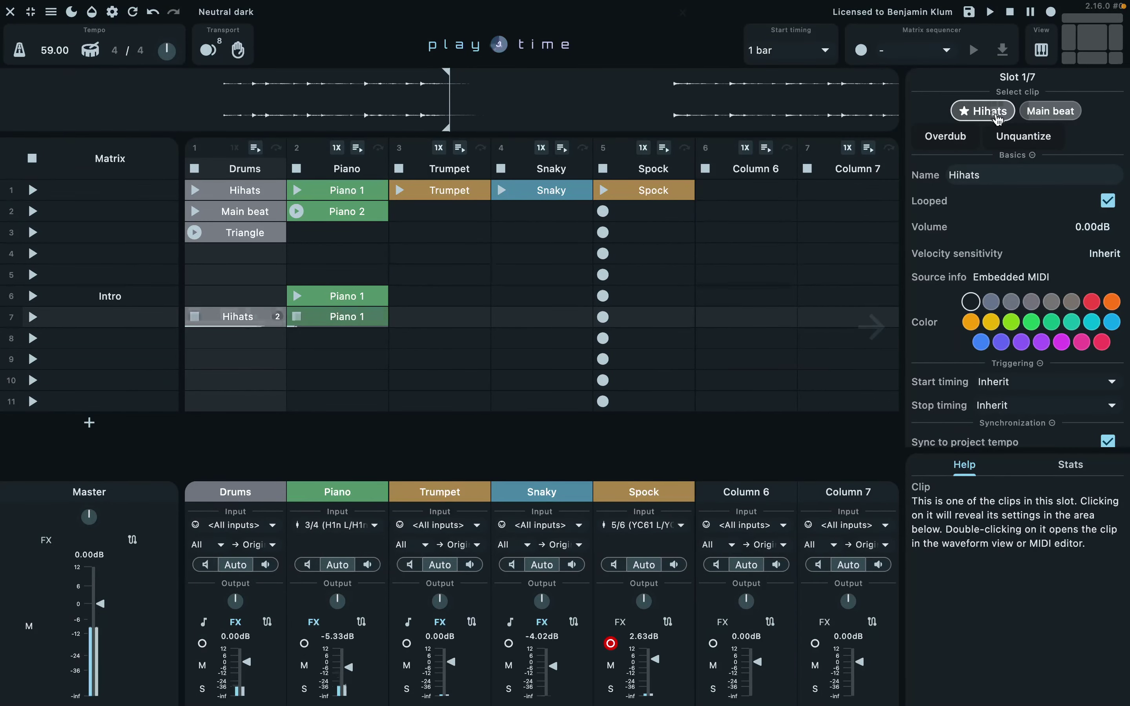
{"action": "left_click", "coordinate": [1045, 120]}
{"action": "left_click", "coordinate": [994, 113]}
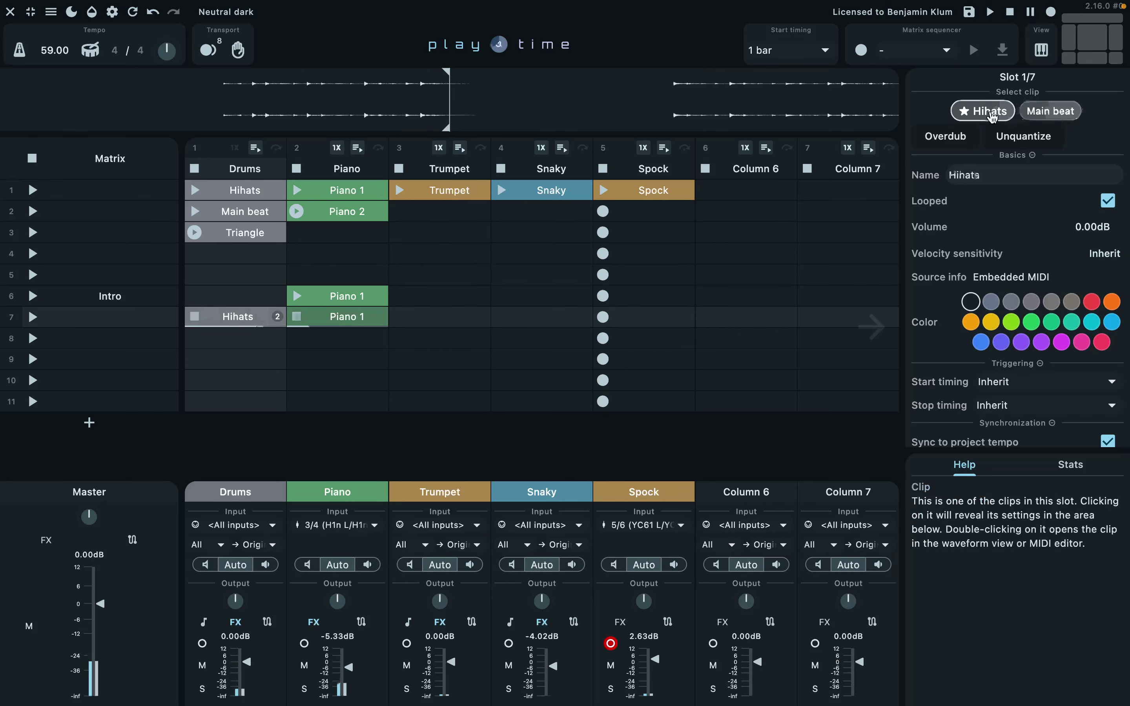
{"action": "left_click", "coordinate": [1044, 117]}
{"action": "left_click", "coordinate": [986, 112]}
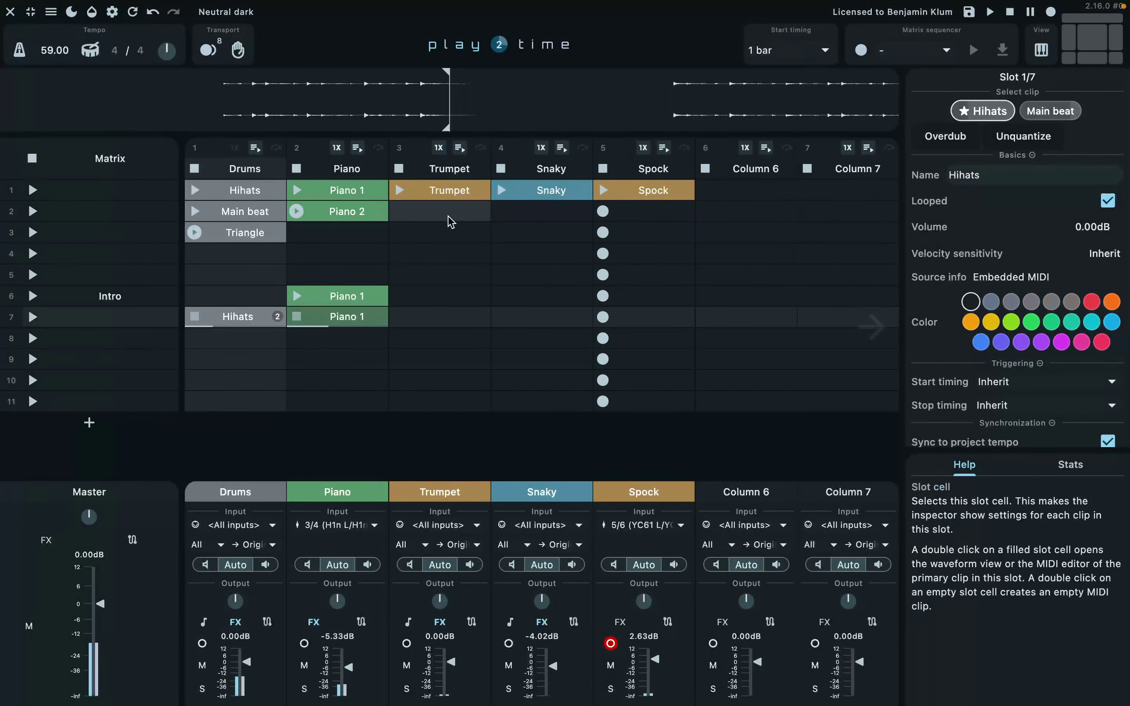
Copy the Trumpet clip into row 7, stop all playing clips and name the row Verse
{"action": "left_click_drag", "start_coordinate": [442, 197], "coordinate": [424, 324]}
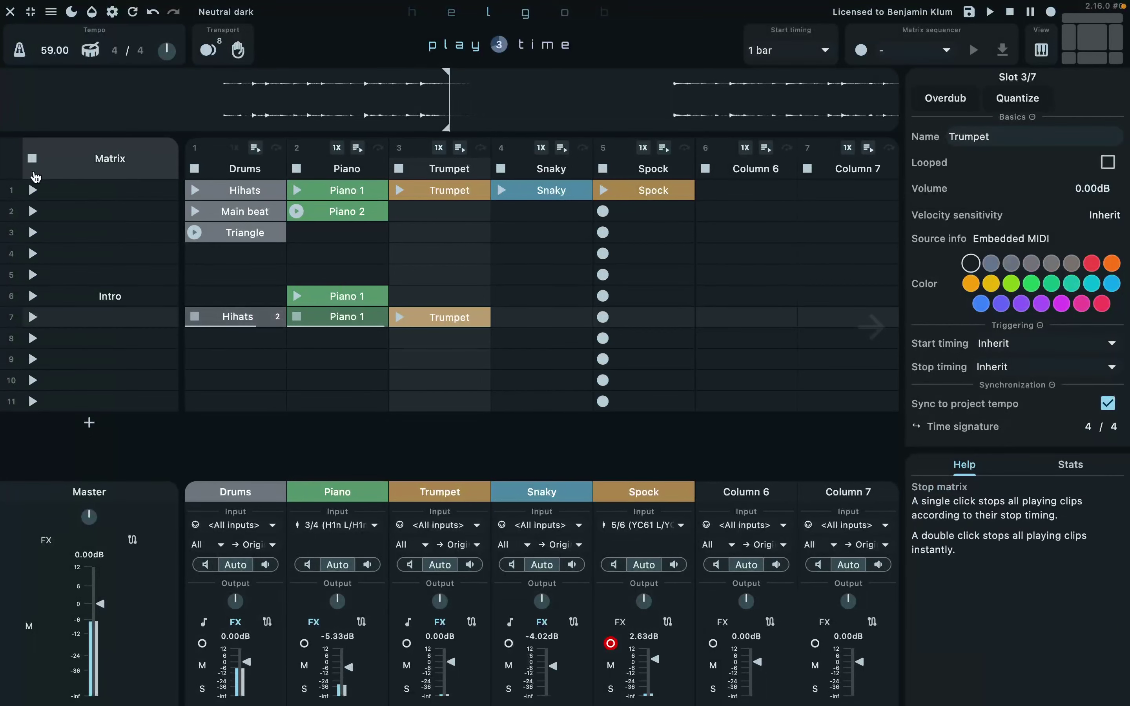
{"action": "left_click", "coordinate": [33, 164]}
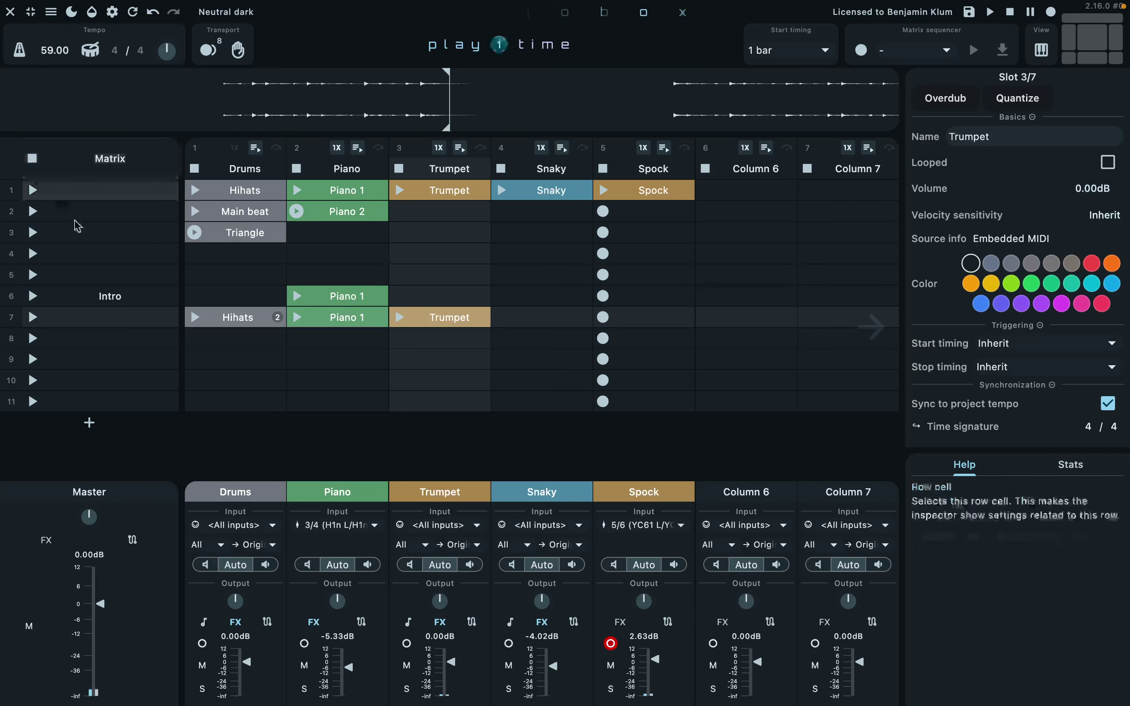
{"action": "double_click", "coordinate": [132, 320]}
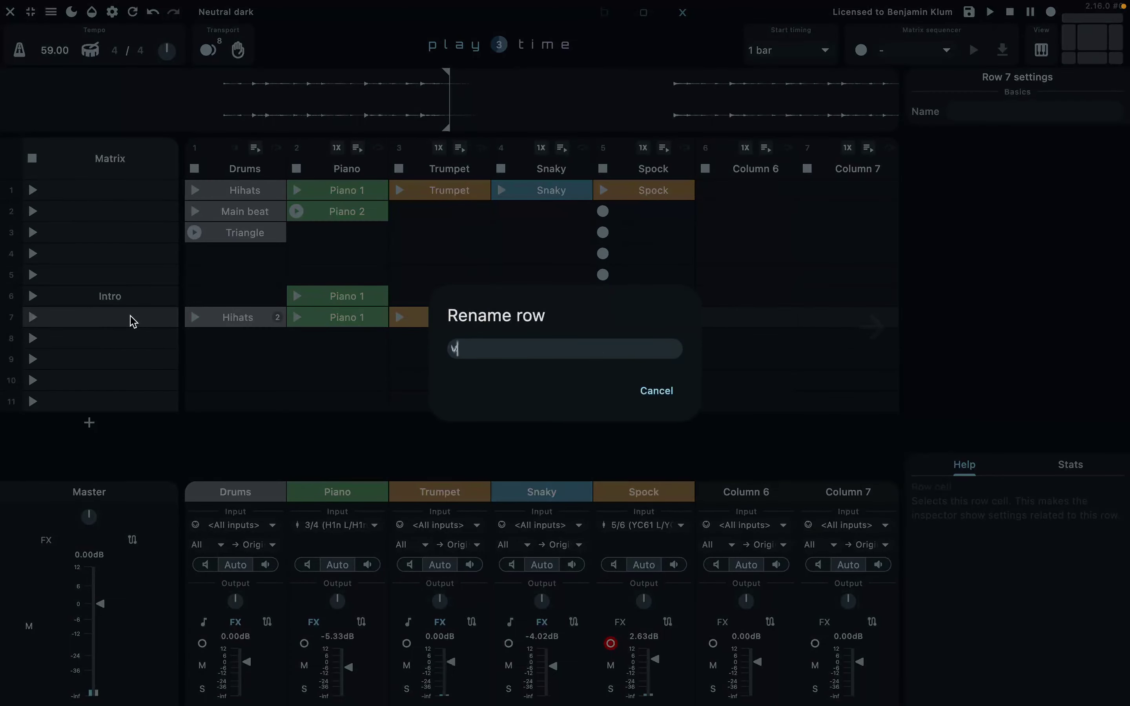
{"action": "type", "text": "Verse"}
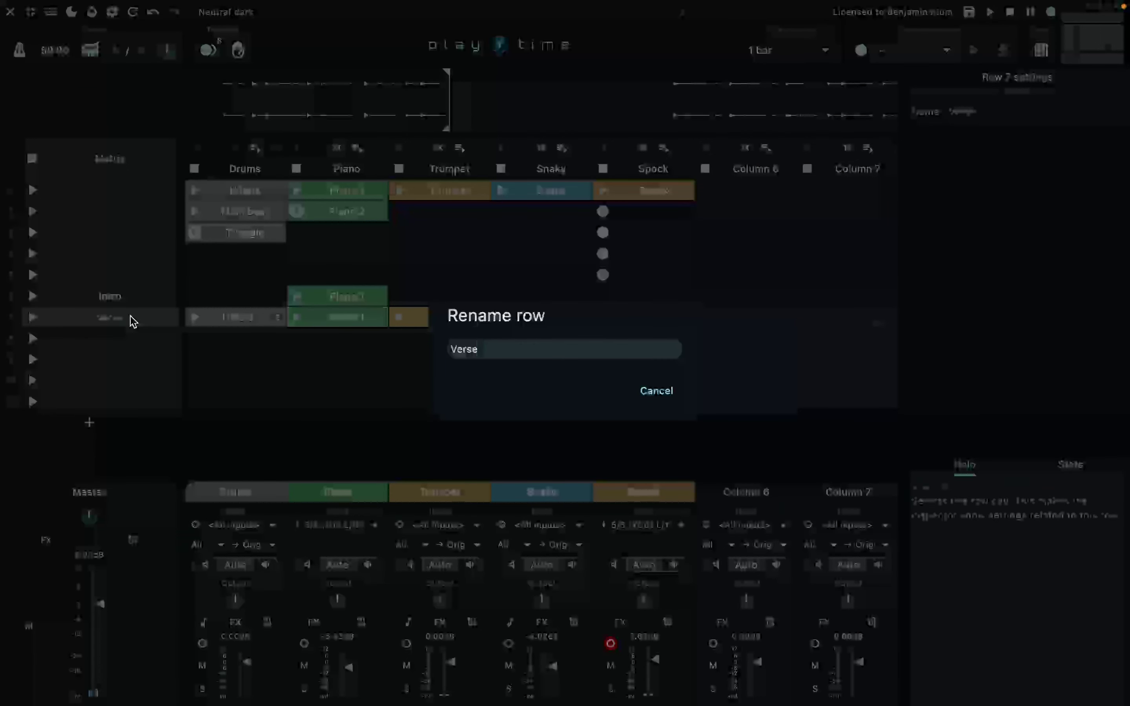
{"action": "key", "text": "Return"}
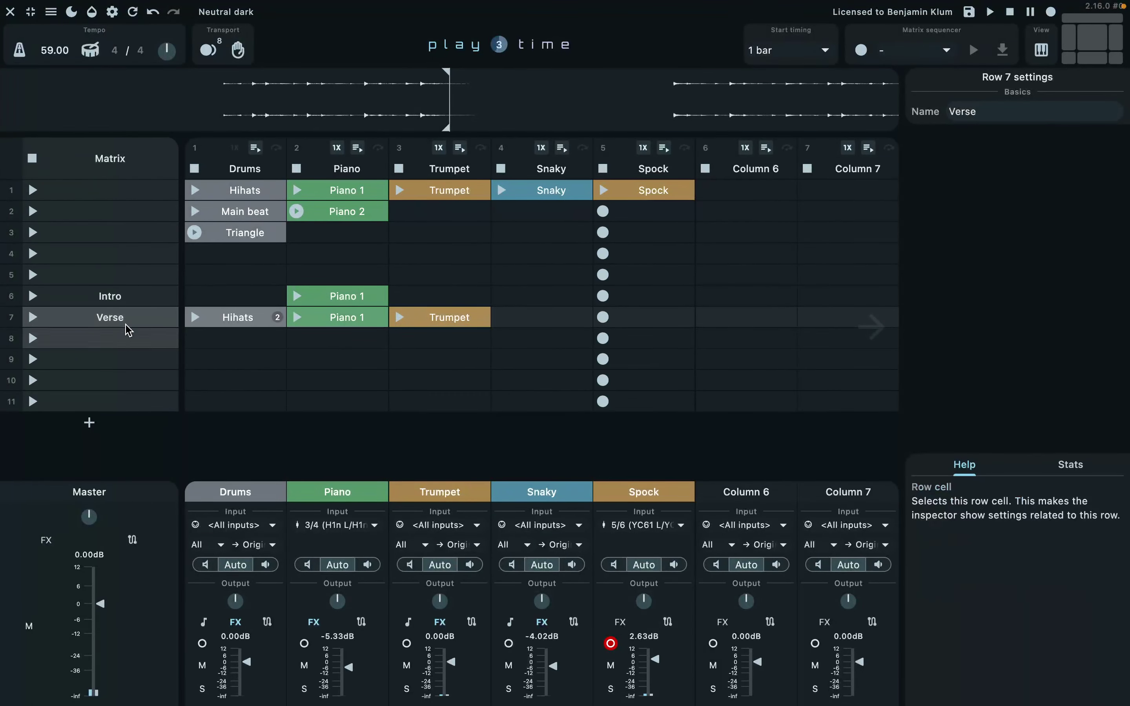
Name row 8 Chorus
{"action": "left_click", "coordinate": [114, 348]}
{"action": "double_click", "coordinate": [114, 348]}
{"action": "type", "text": "Chorus"}
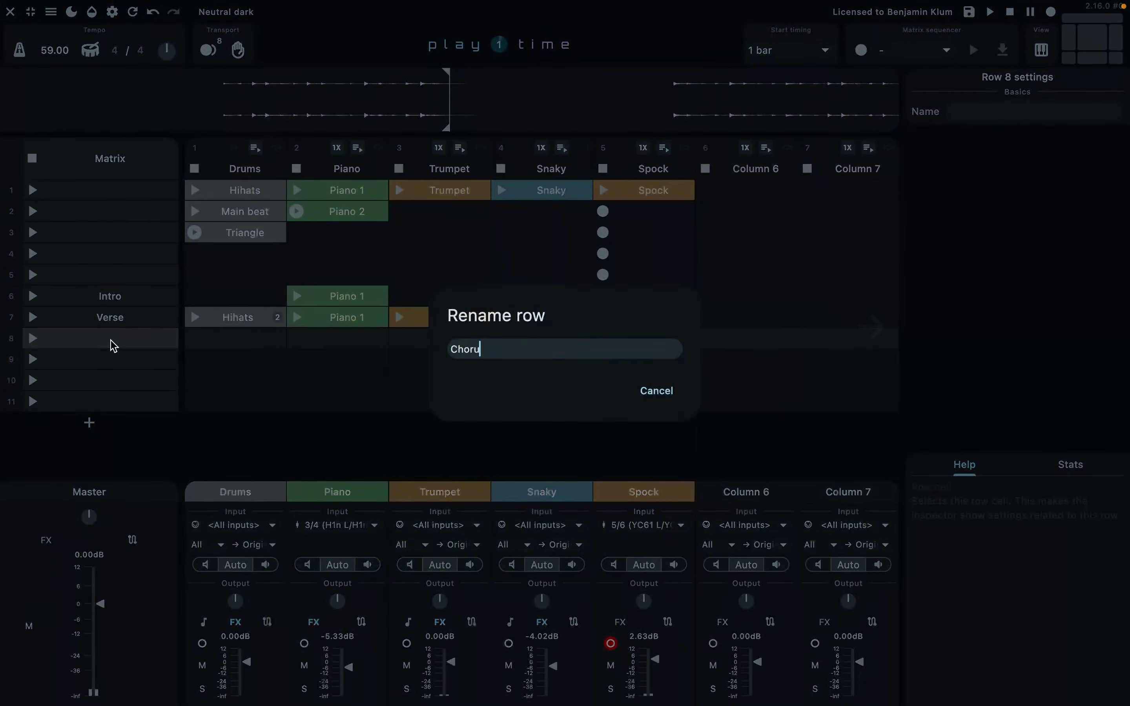
{"action": "key", "text": "Return"}
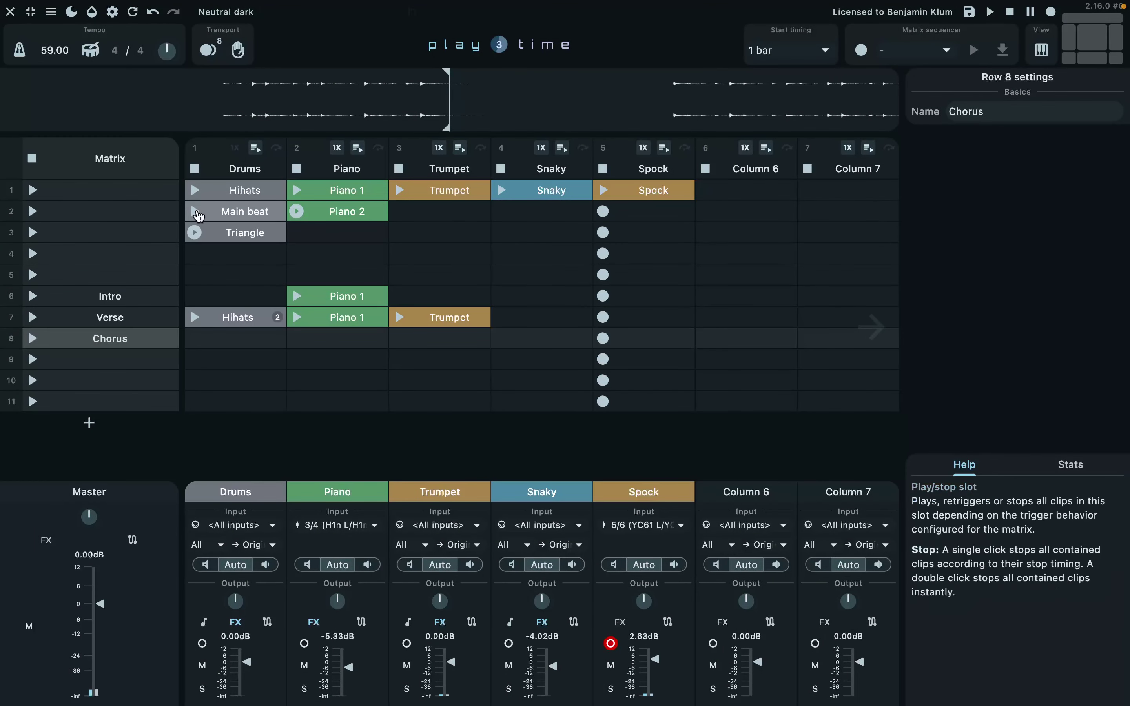
Play the Hihats, Main beat, Triangle, Piano 2, Snaky and Spock clips together
{"action": "left_click", "coordinate": [196, 213]}
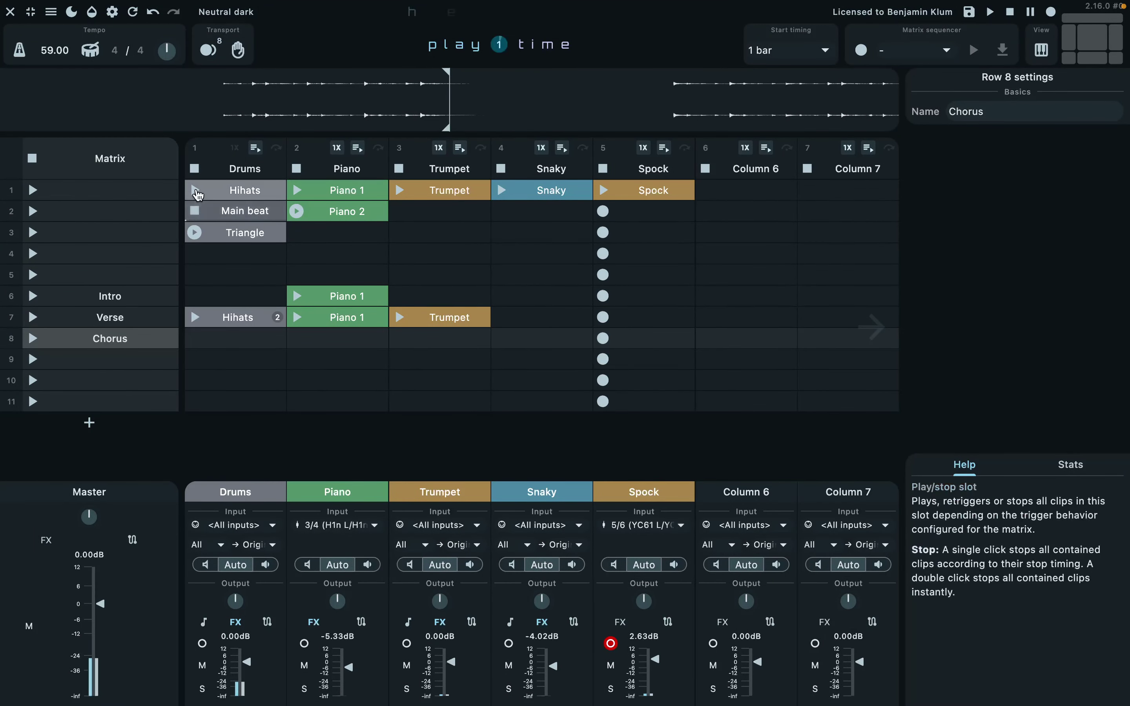
{"action": "left_click", "coordinate": [195, 232]}
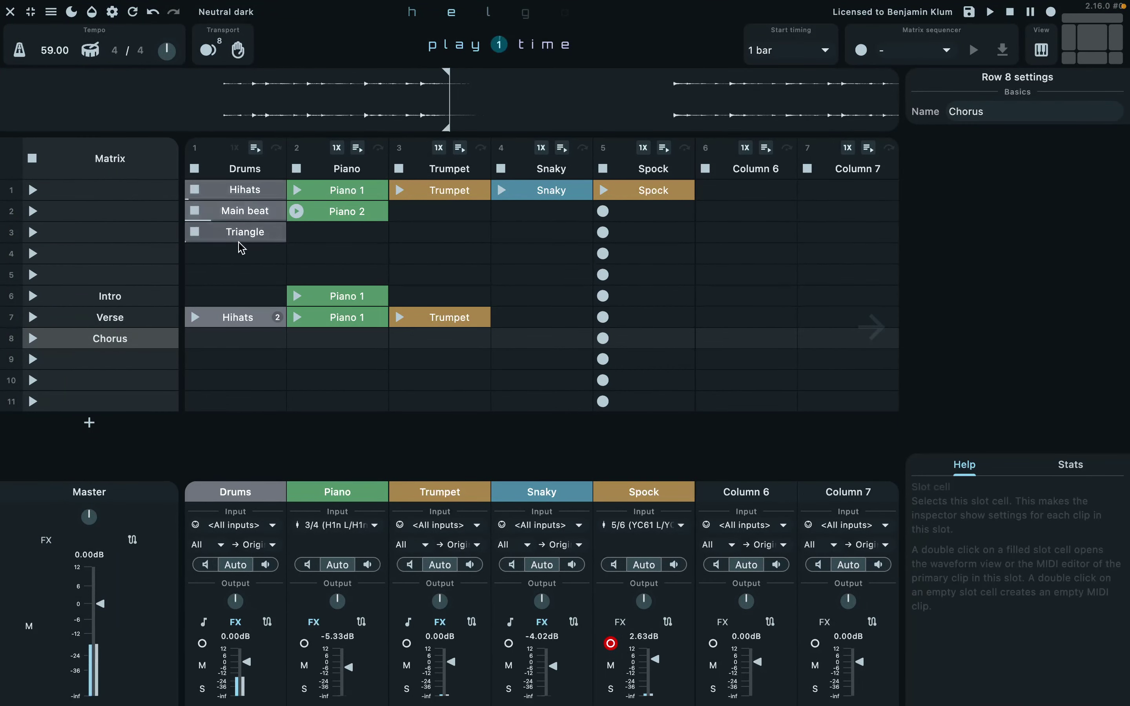
{"action": "left_click", "coordinate": [441, 197]}
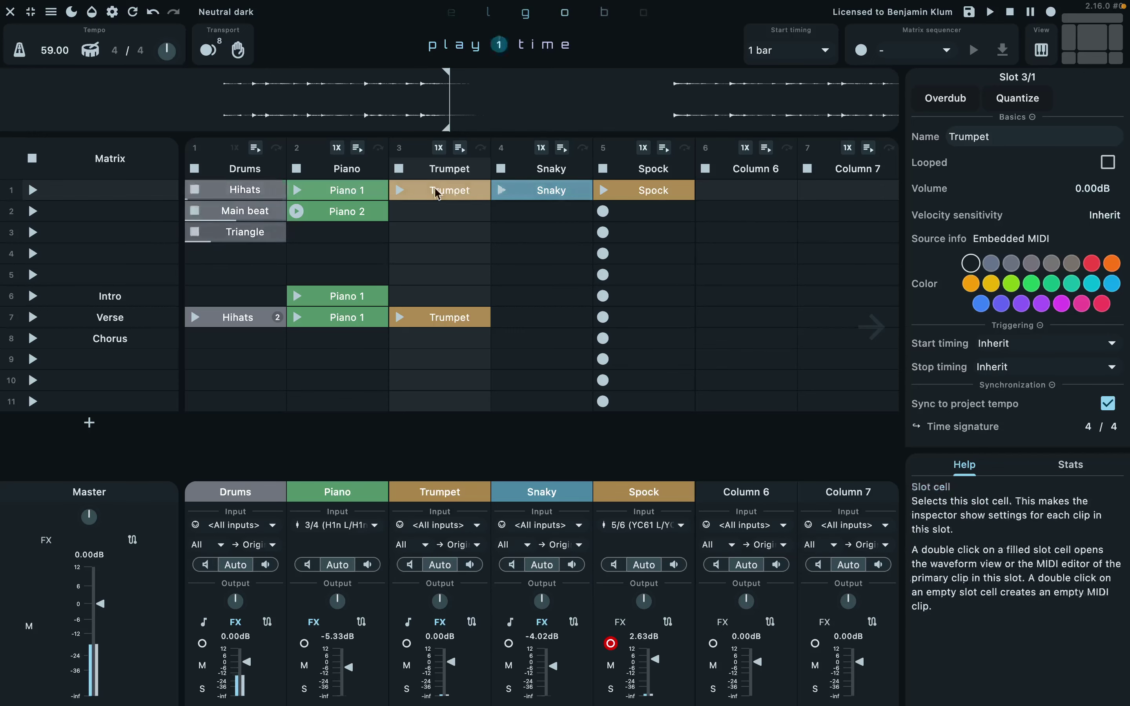
{"action": "left_click", "coordinate": [297, 211]}
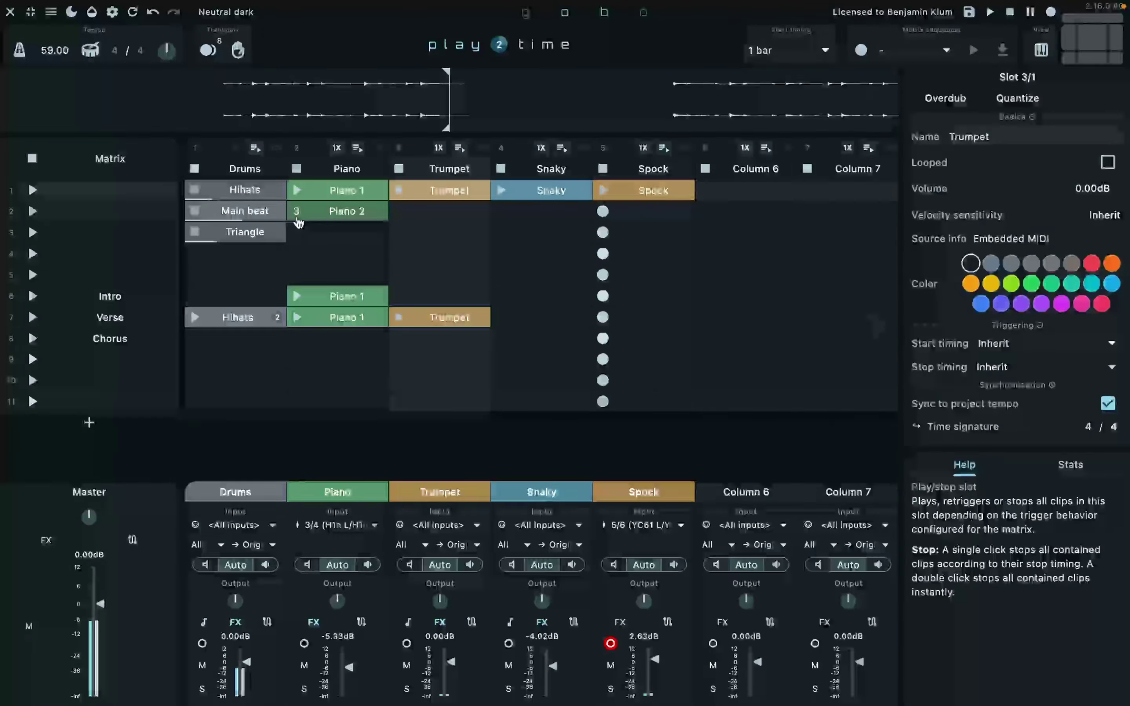
{"action": "left_click", "coordinate": [504, 192]}
{"action": "left_click", "coordinate": [607, 193]}
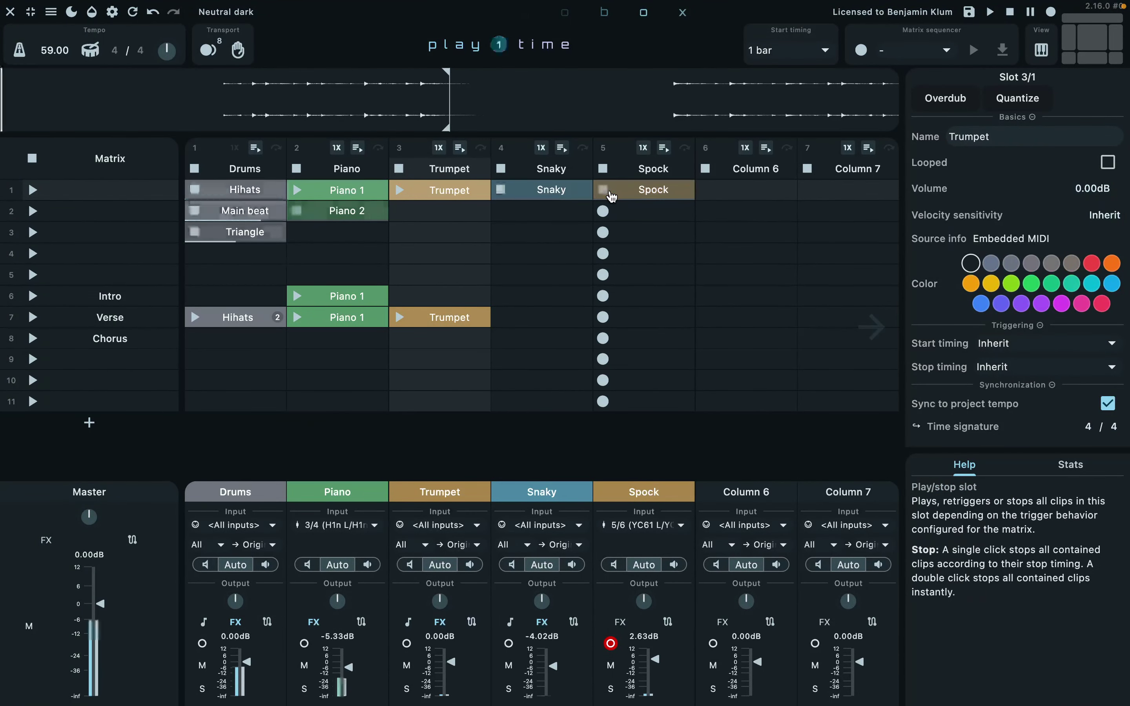
Build the Chorus scene in row 8 from the currently playing clips
{"action": "left_click", "coordinate": [132, 341]}
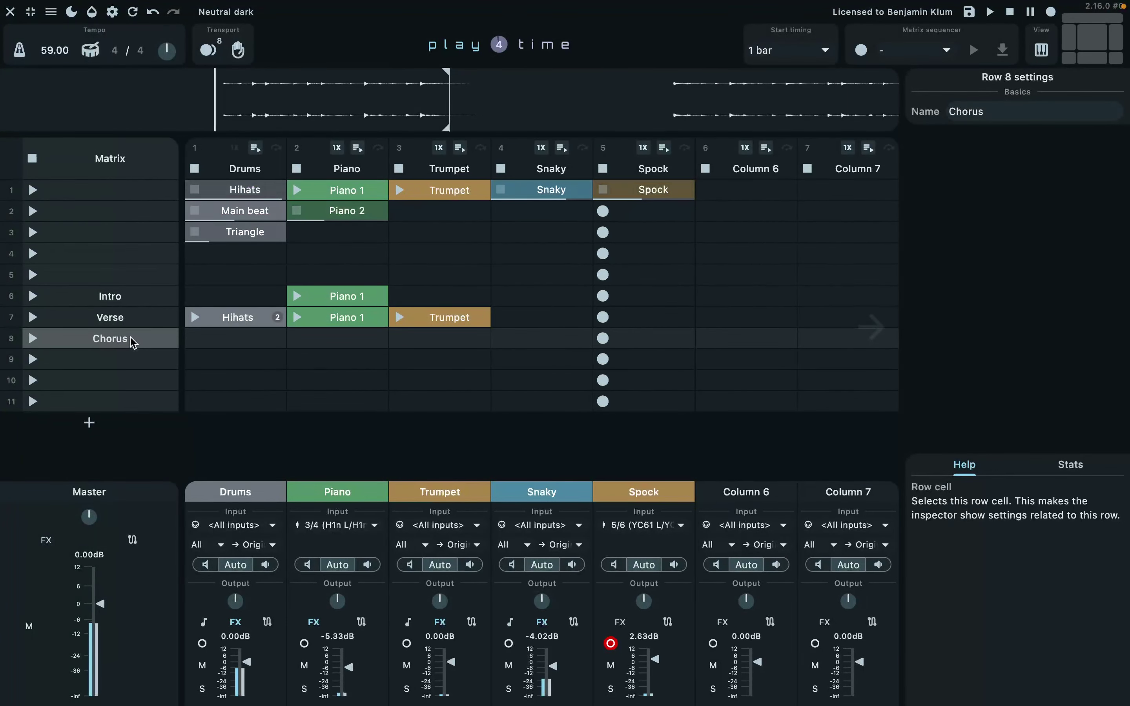
{"action": "right_click", "coordinate": [132, 340]}
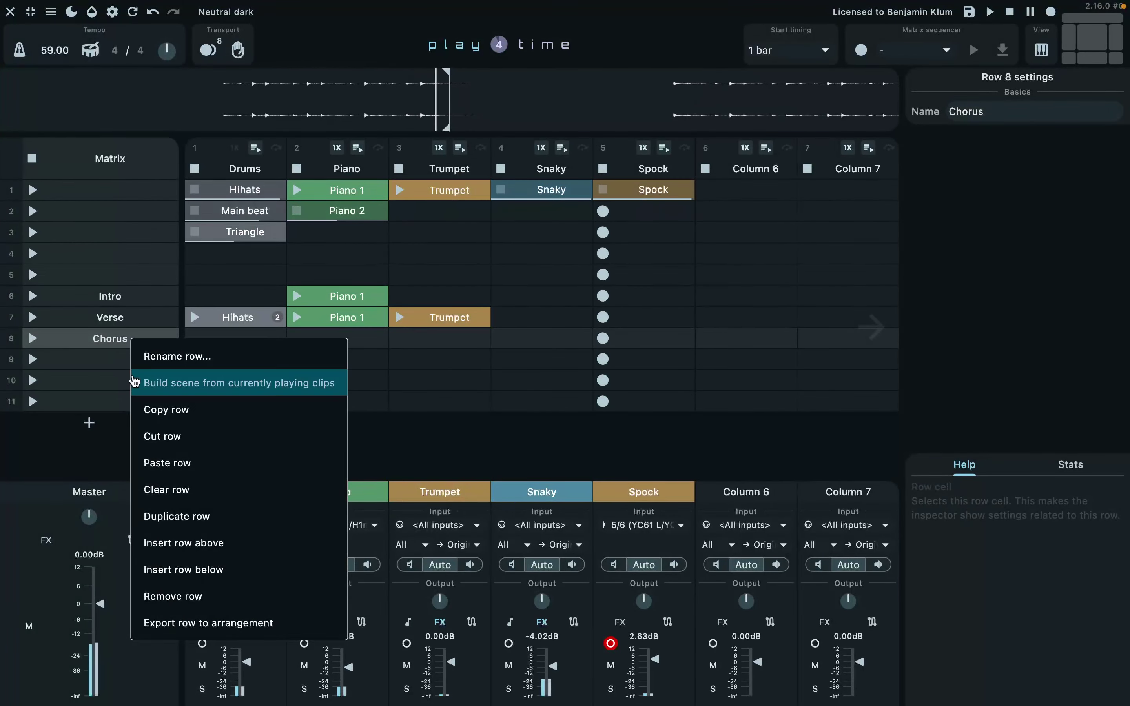
{"action": "left_click", "coordinate": [149, 390]}
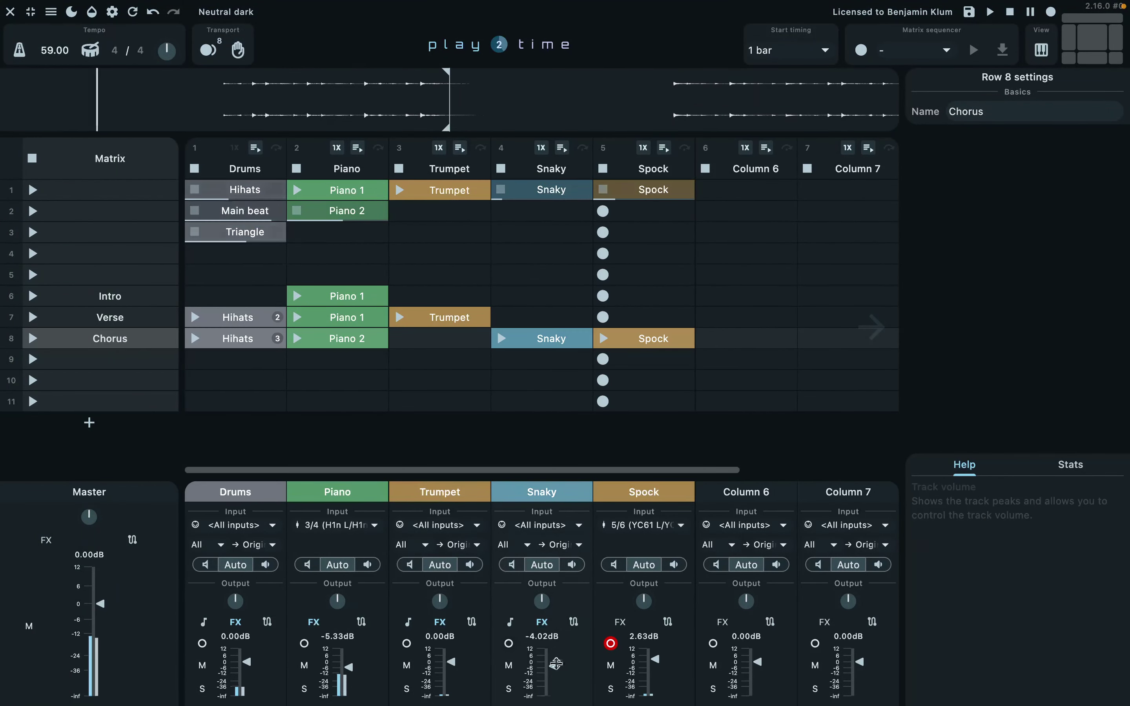
Lower the Snaky track volume to -7.94 dB and check the track's Diva instrument window
{"action": "left_click_drag", "start_coordinate": [553, 664], "coordinate": [549, 667]}
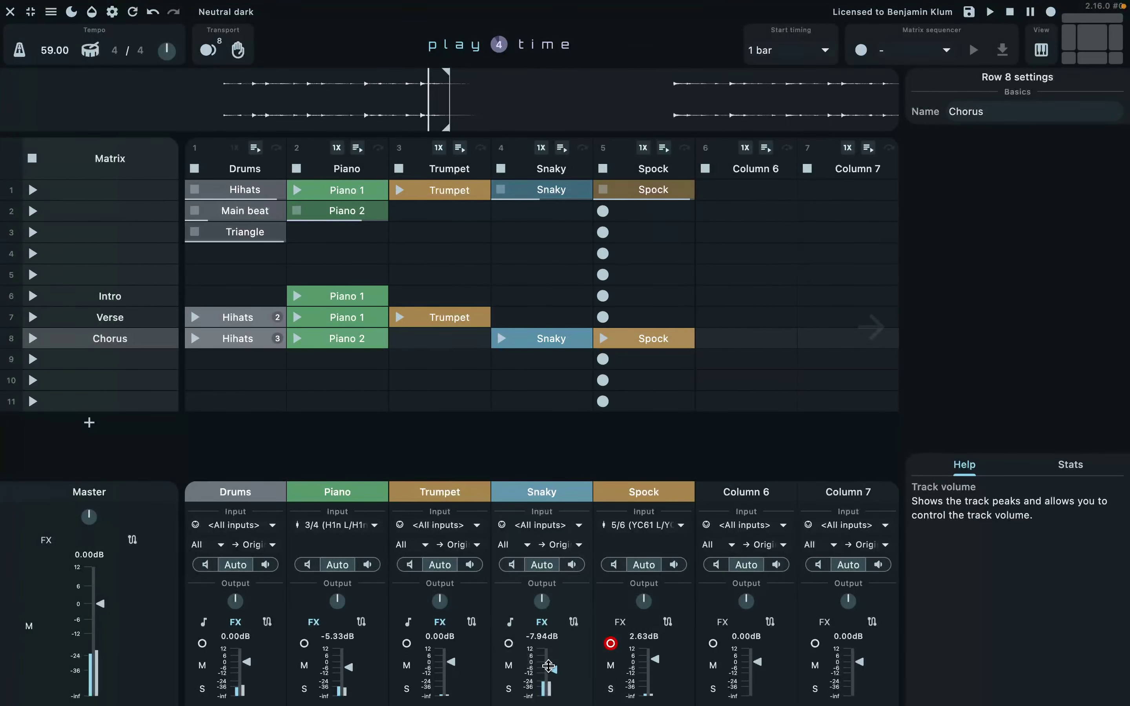
{"action": "left_click", "coordinate": [543, 623]}
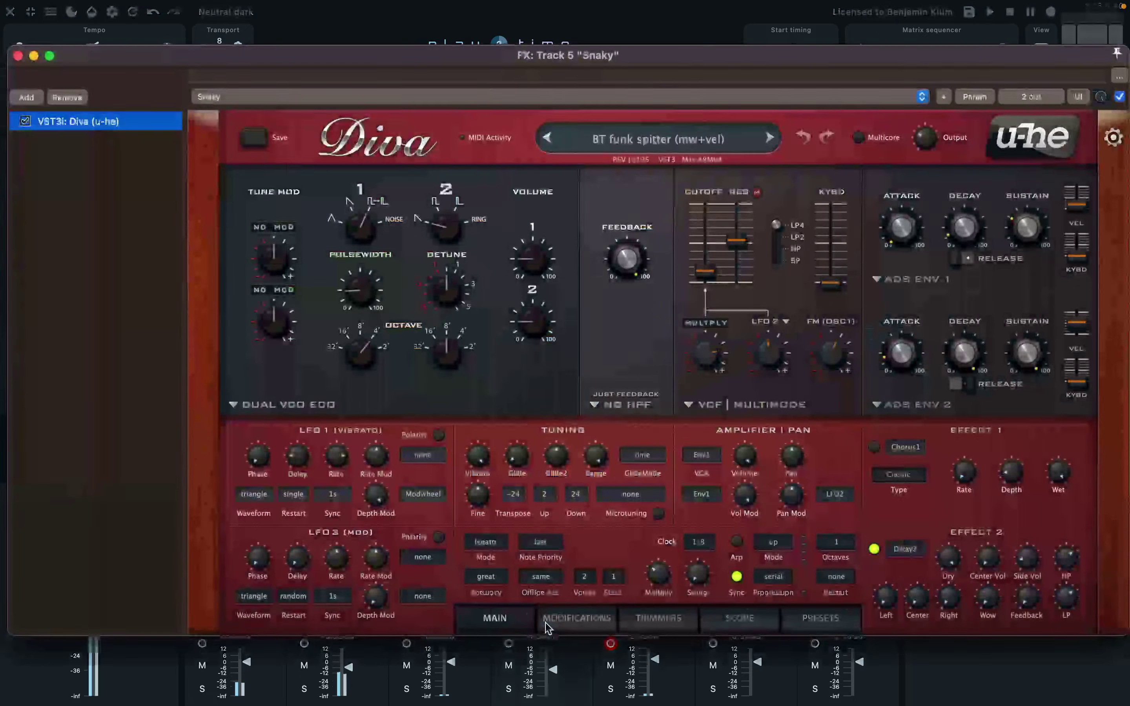
{"action": "left_click", "coordinate": [18, 55]}
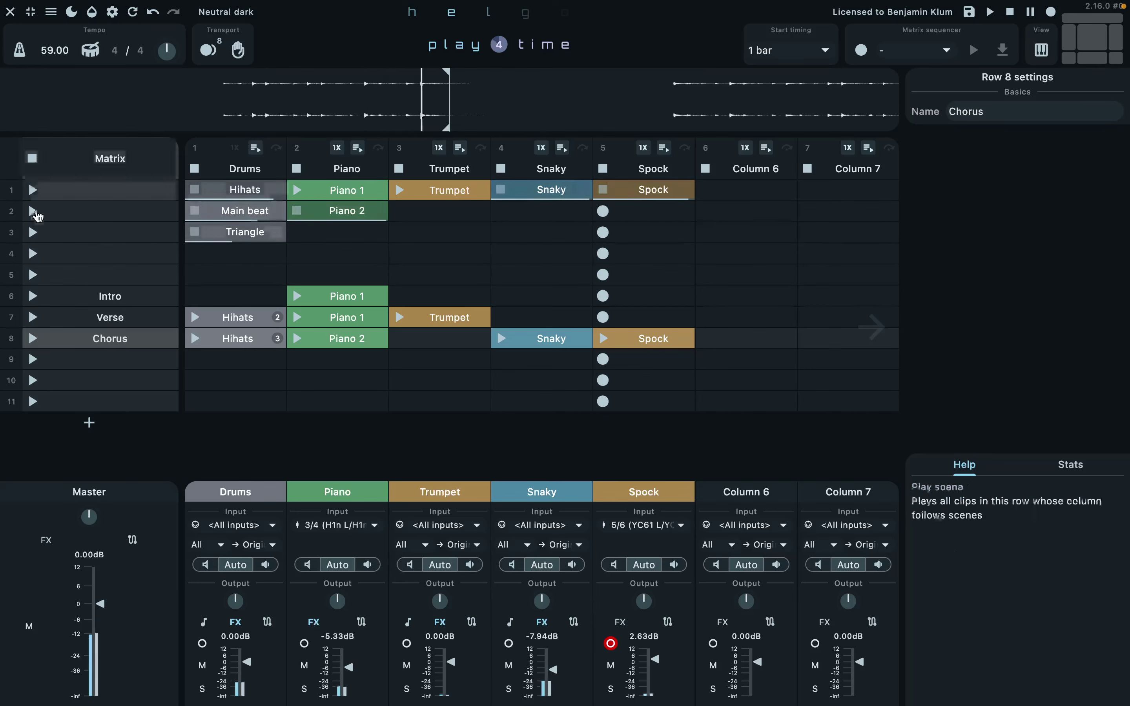
Play the Verse scene in row 7 and select that row
{"action": "left_click", "coordinate": [33, 318]}
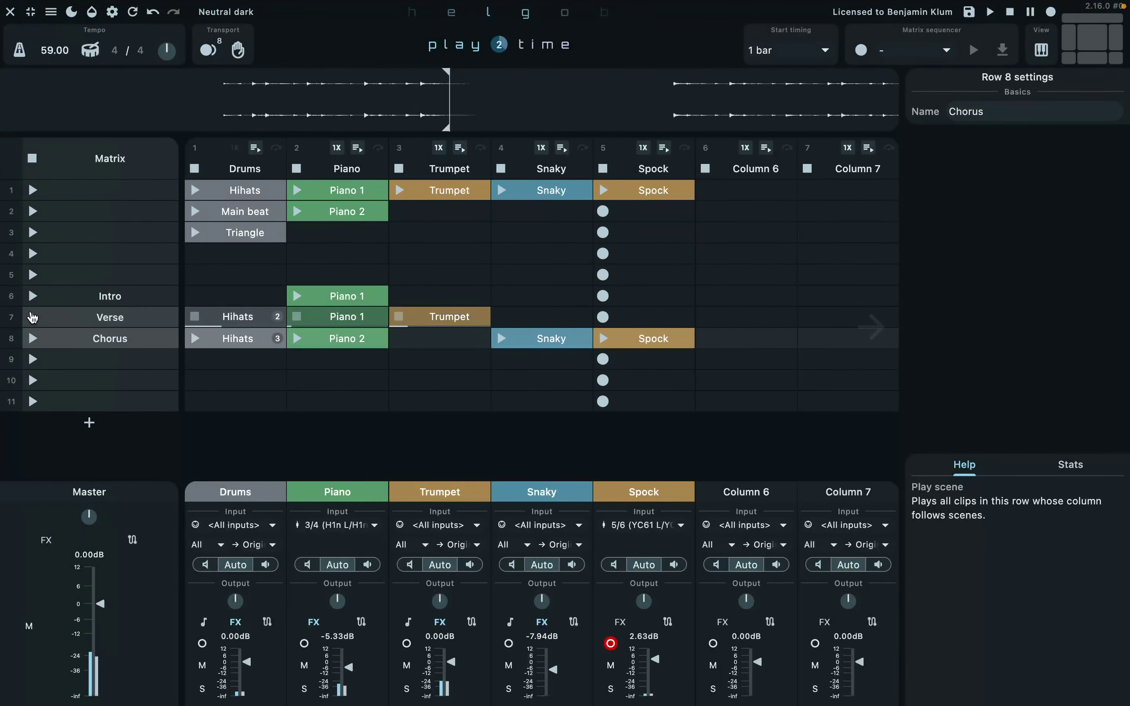
{"action": "left_click", "coordinate": [79, 321]}
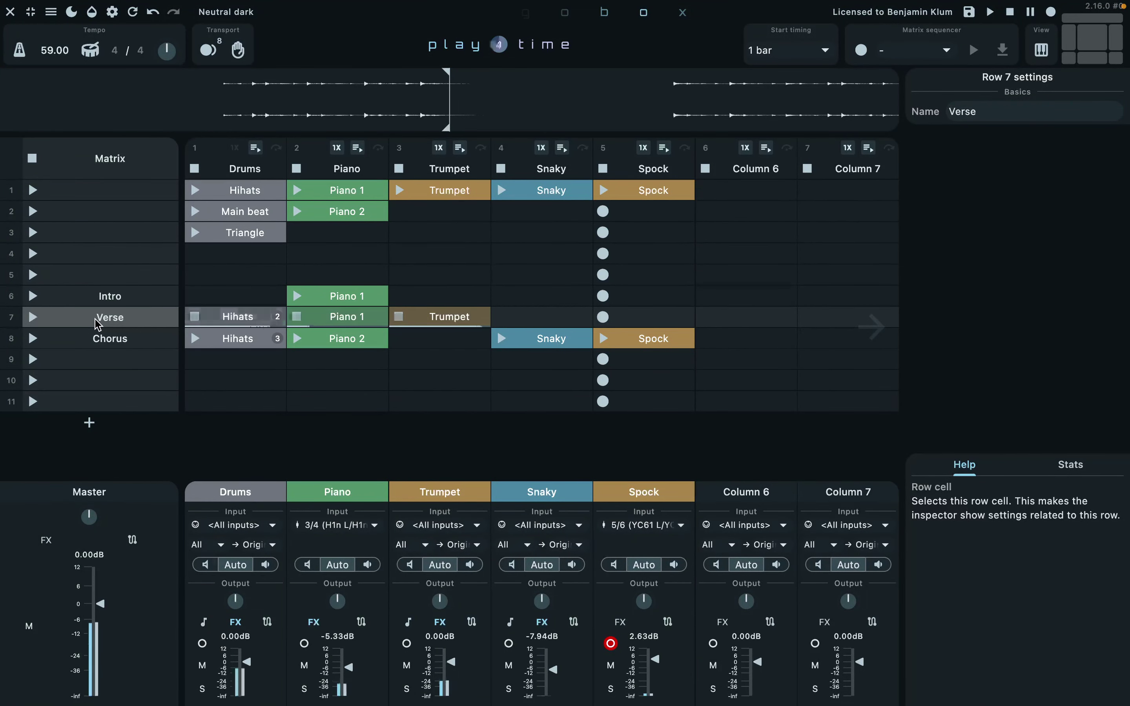
{"action": "left_click", "coordinate": [108, 361]}
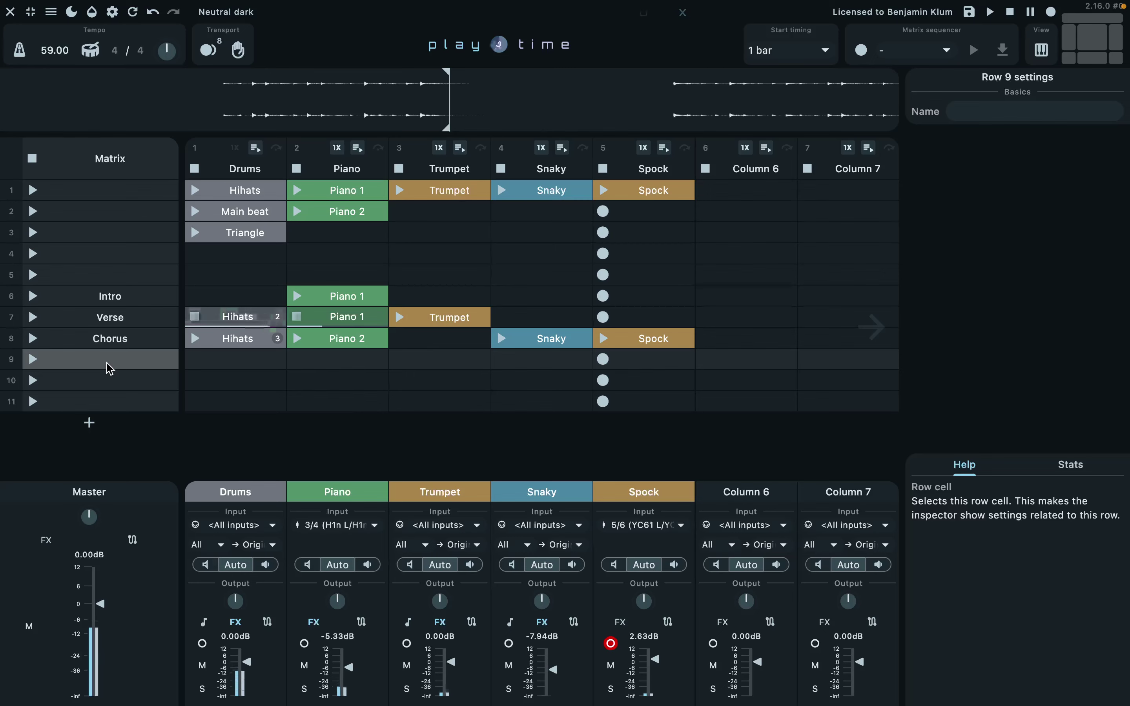
{"action": "right_click", "coordinate": [109, 368]}
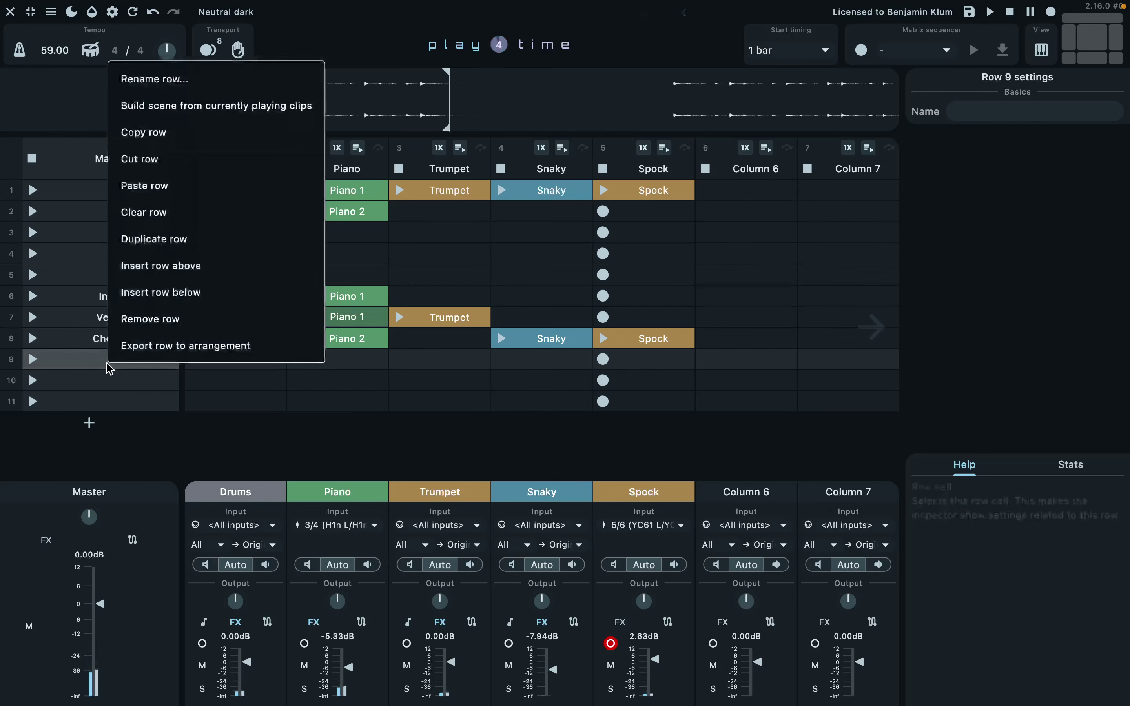
{"action": "left_click", "coordinate": [85, 306]}
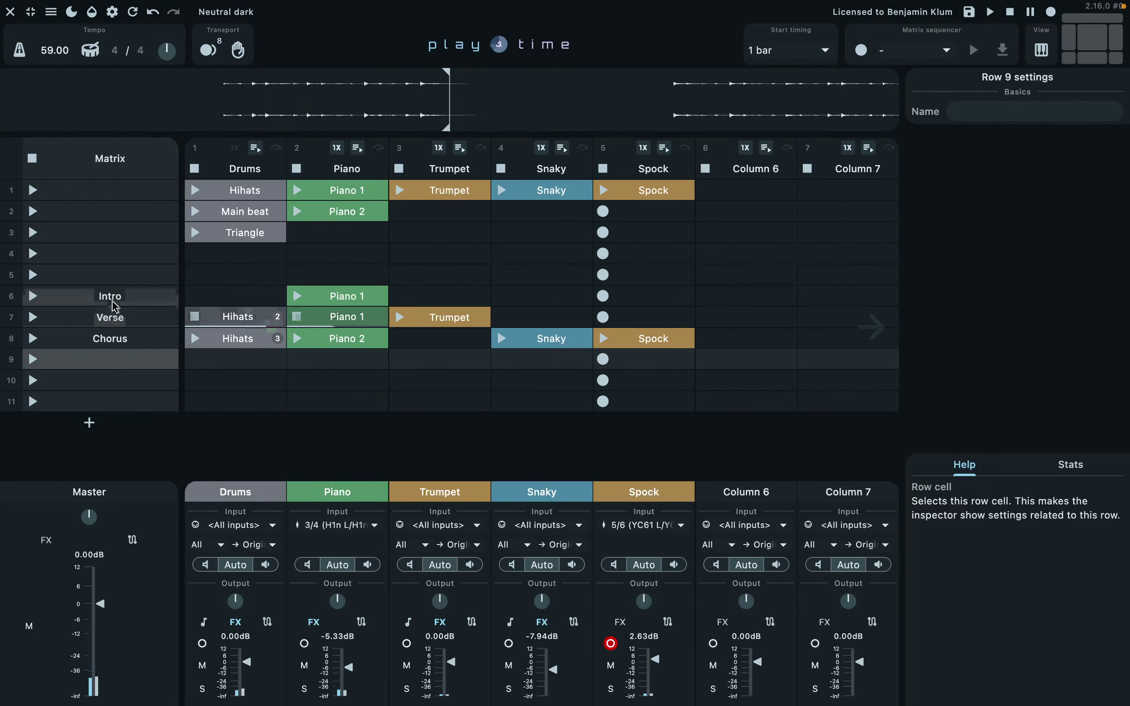
Copy the Verse row and paste its clips into the empty row 9
{"action": "left_click", "coordinate": [114, 318]}
{"action": "right_click", "coordinate": [112, 316]}
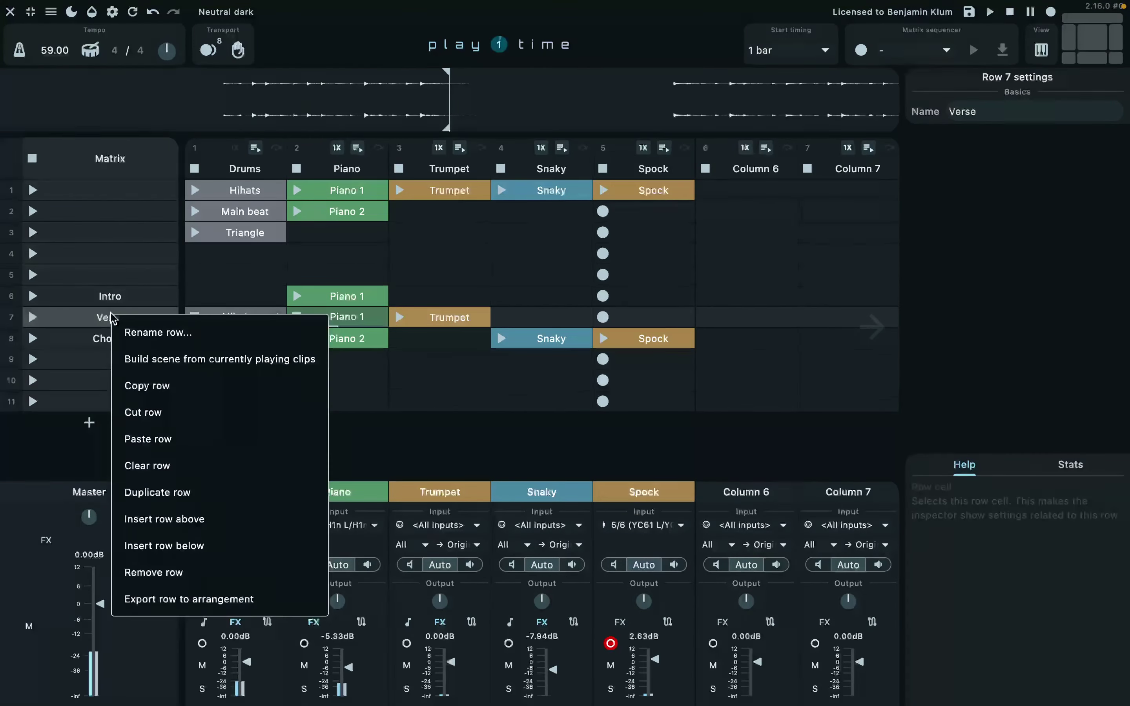
{"action": "left_click", "coordinate": [161, 384]}
{"action": "left_click", "coordinate": [119, 361]}
{"action": "right_click", "coordinate": [118, 361]}
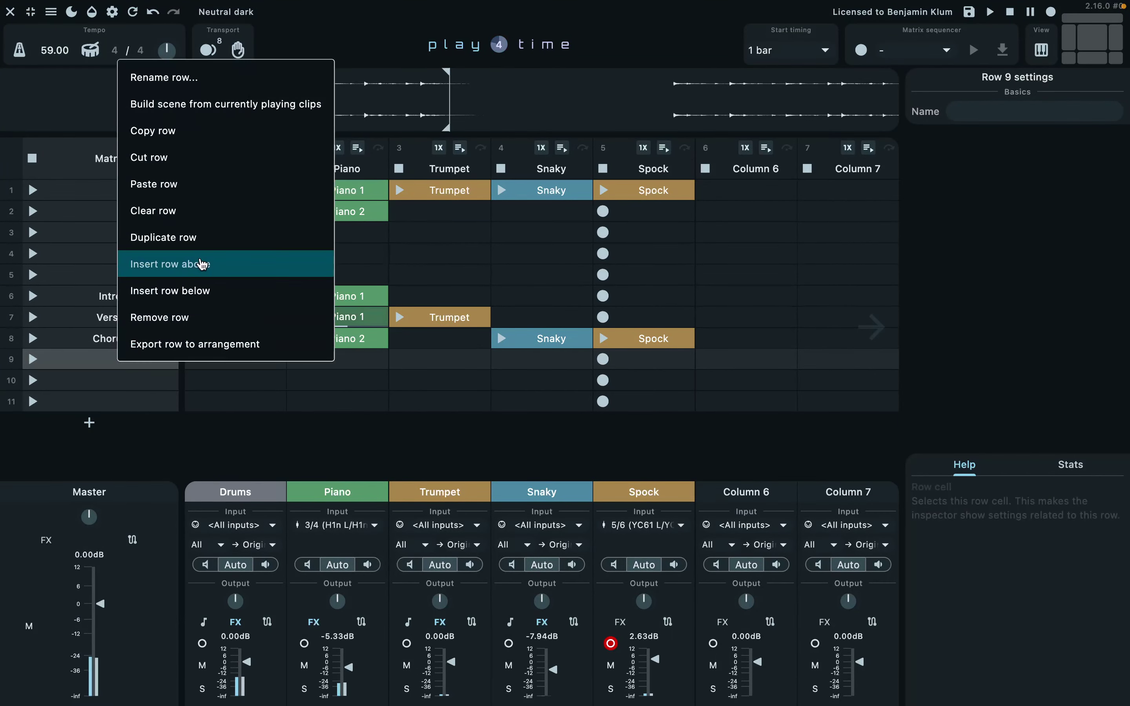
{"action": "left_click", "coordinate": [189, 185]}
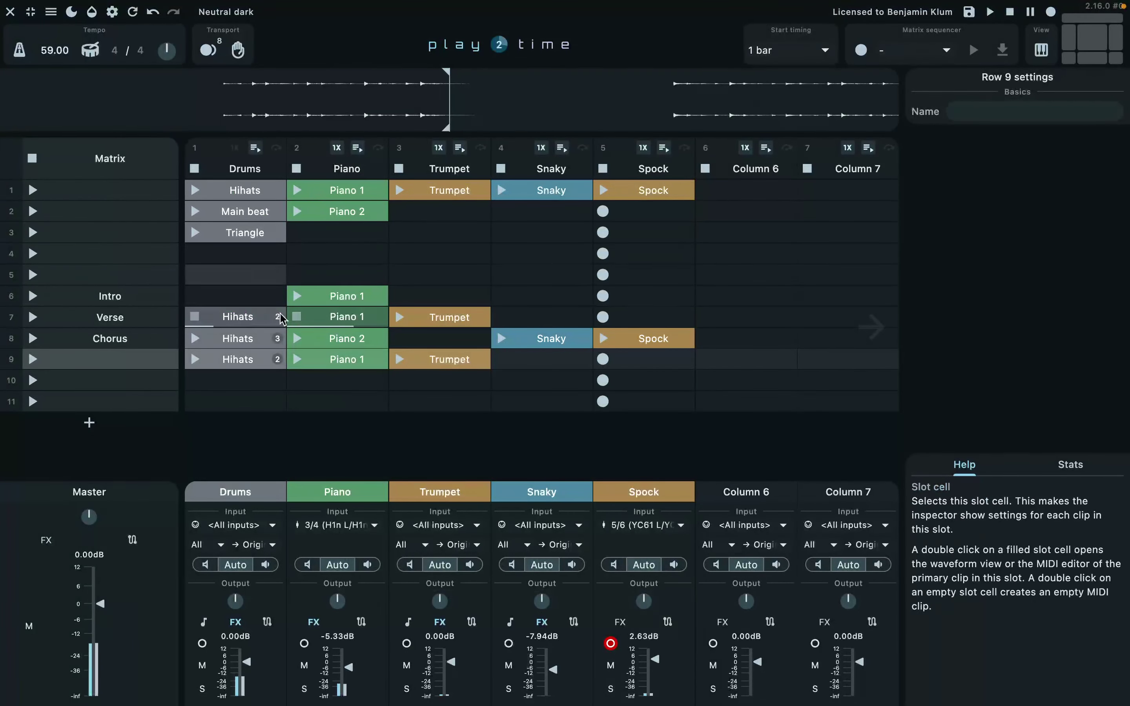
Delete the Trumpet clip from row 9 and save the project
{"action": "left_click", "coordinate": [435, 361]}
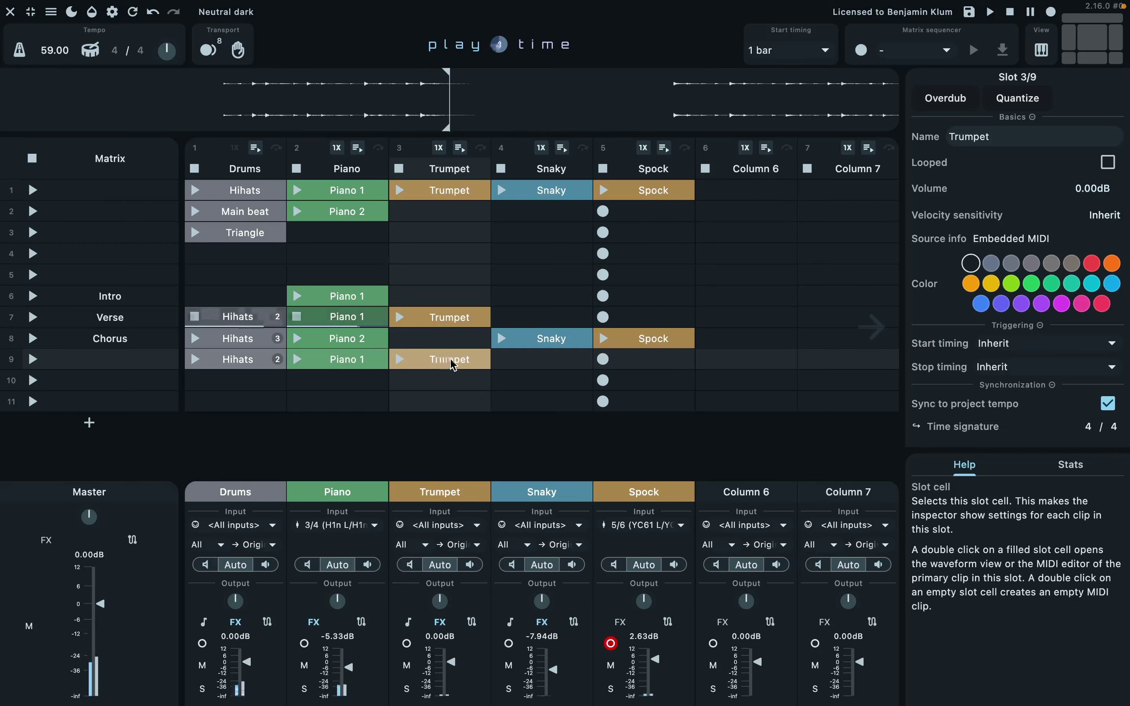
{"action": "key", "text": "Delete"}
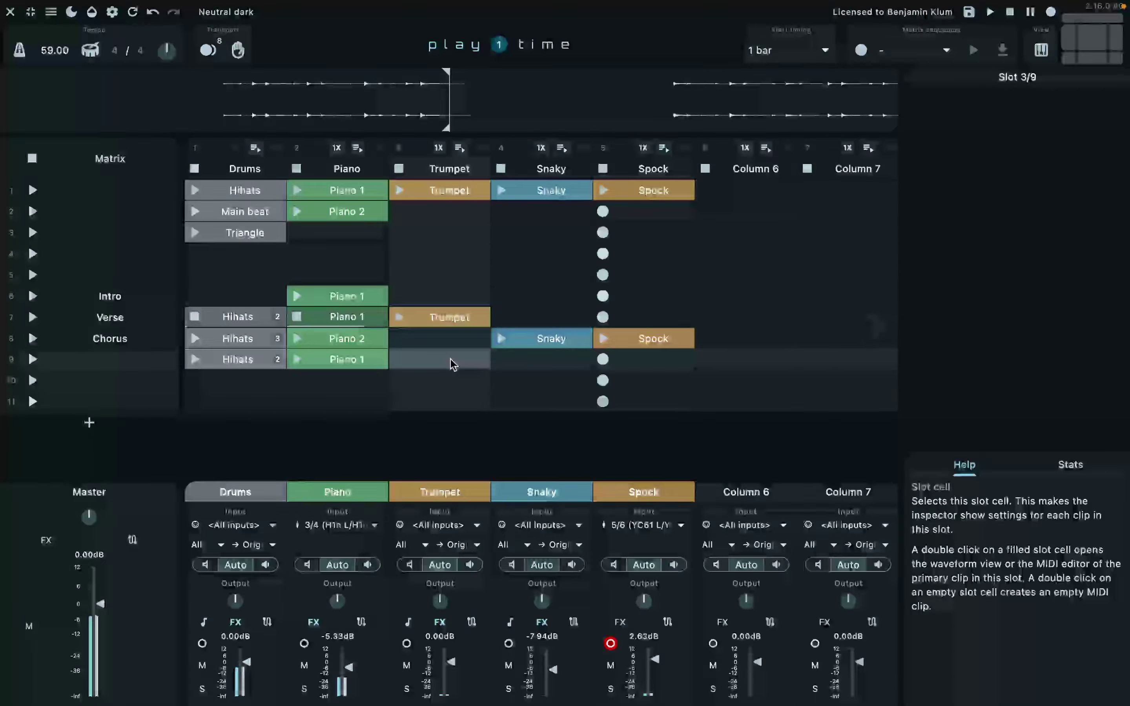
{"action": "left_click", "coordinate": [969, 19]}
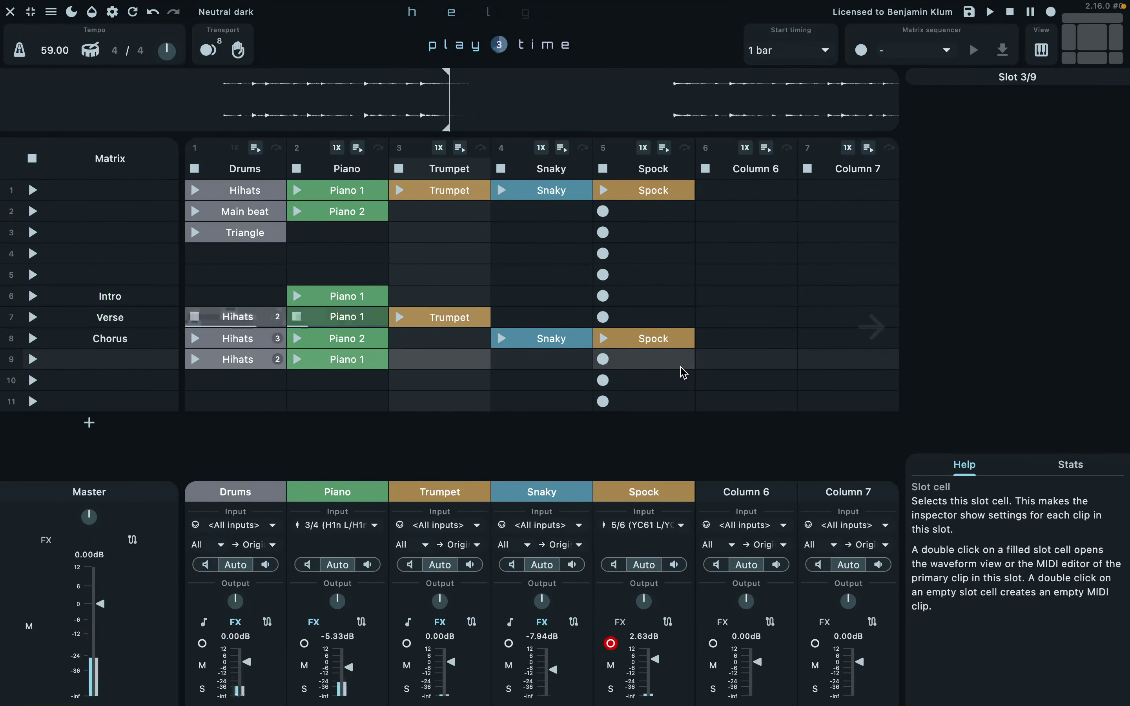
Rename the track of Column 6 to XO
{"action": "left_click", "coordinate": [747, 171]}
{"action": "double_click", "coordinate": [747, 172]}
{"action": "type", "text": "xo"}
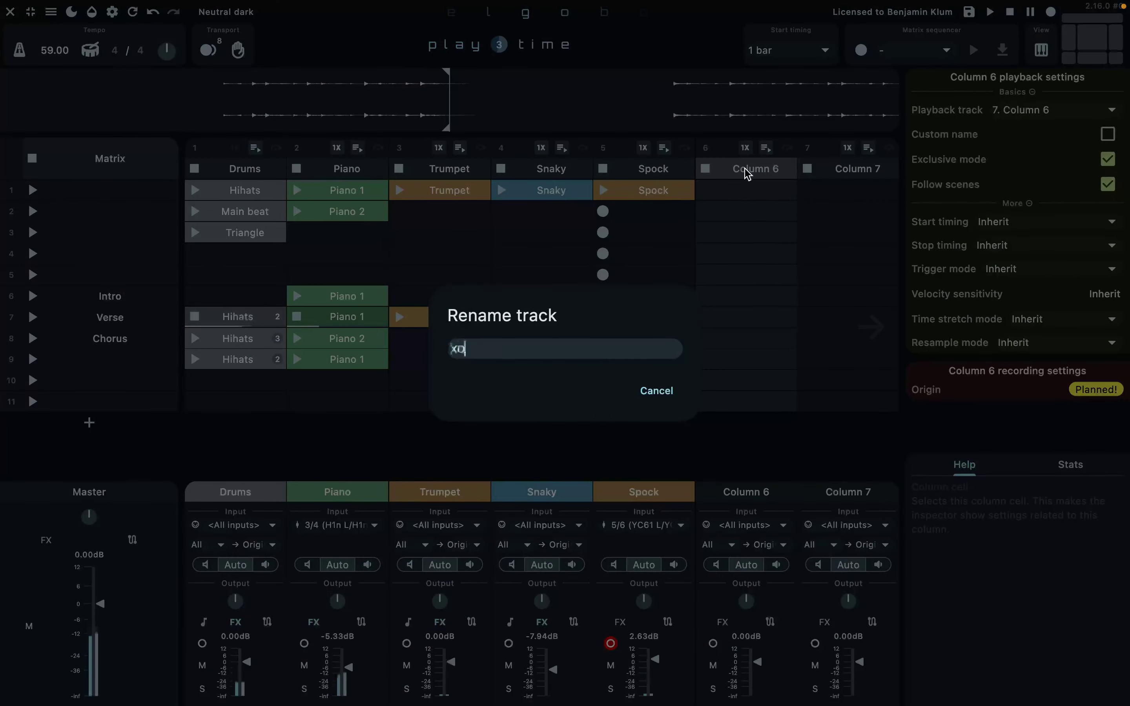
{"action": "key", "text": "Return"}
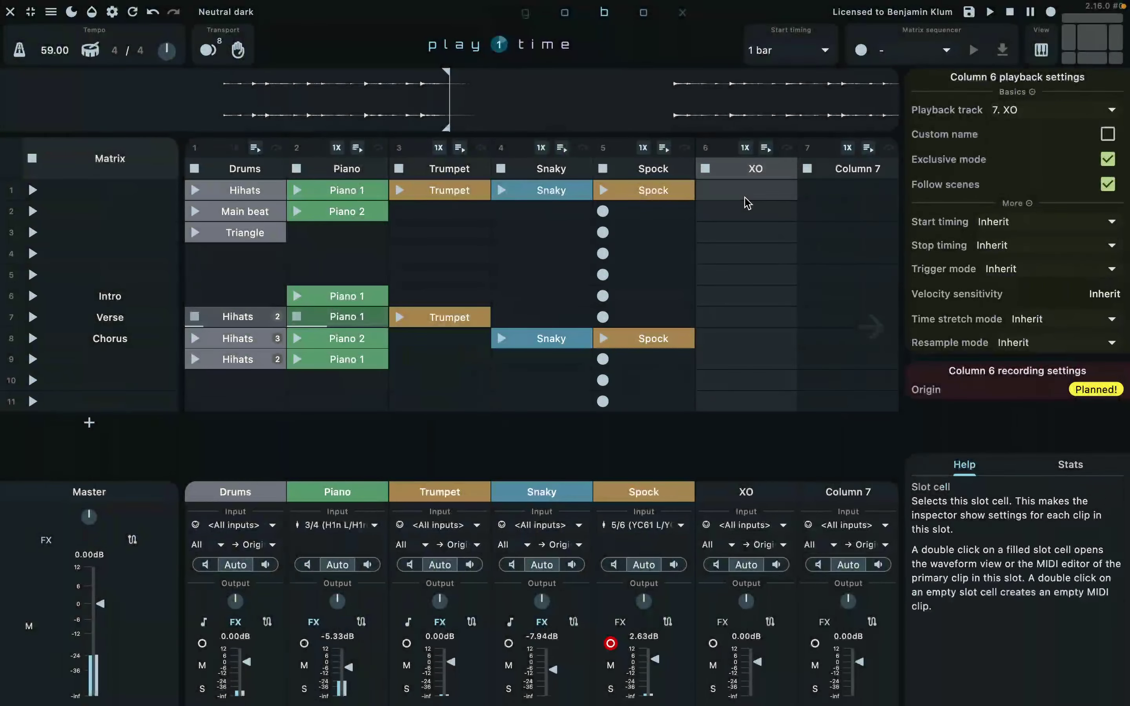
Disarm the Spock track for recording and start adding an FX plug-in to the XO track's FX chain
{"action": "left_click", "coordinate": [610, 644]}
{"action": "left_click", "coordinate": [723, 622]}
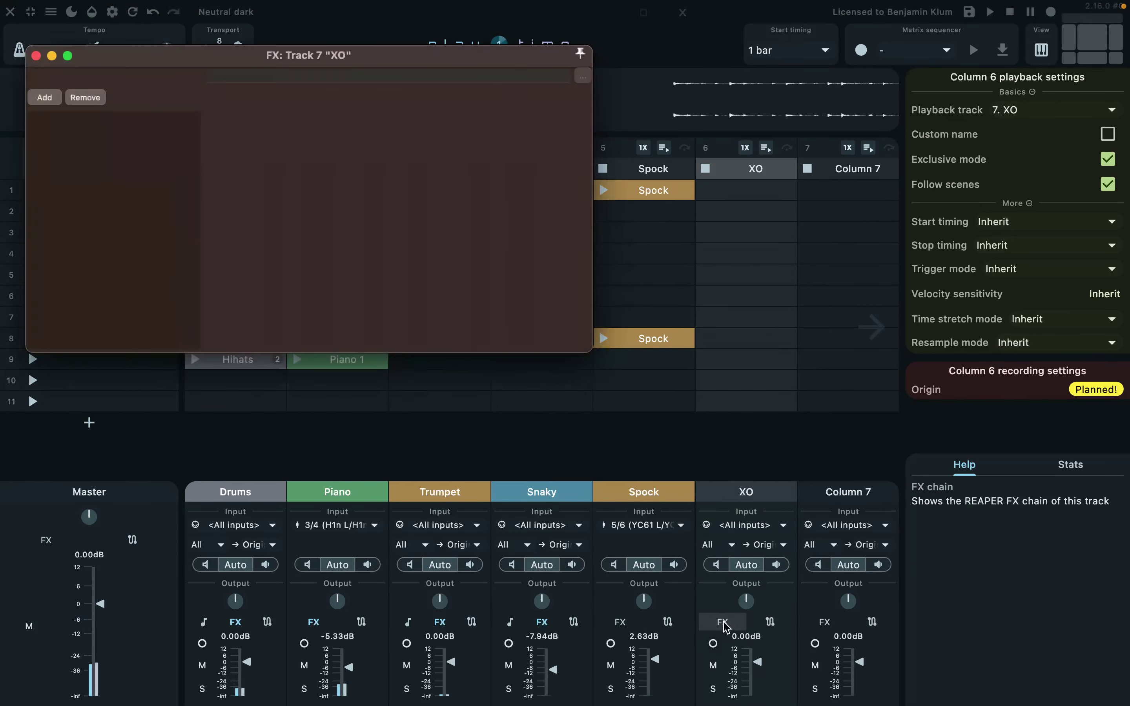
{"action": "left_click", "coordinate": [45, 98]}
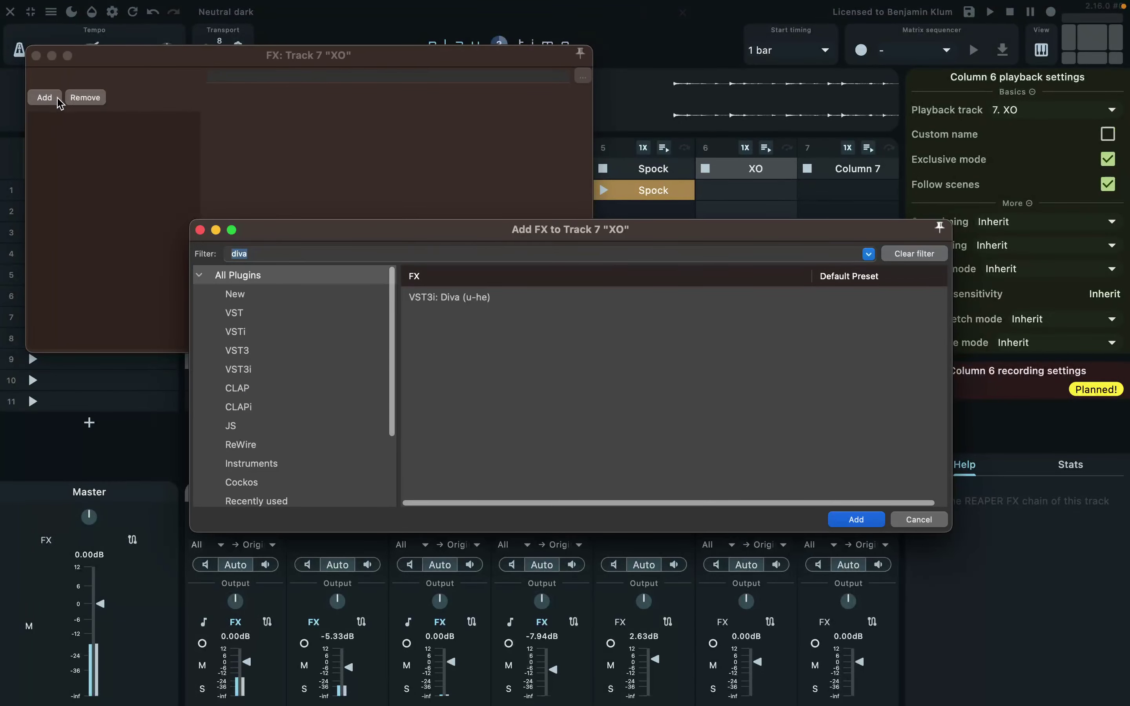